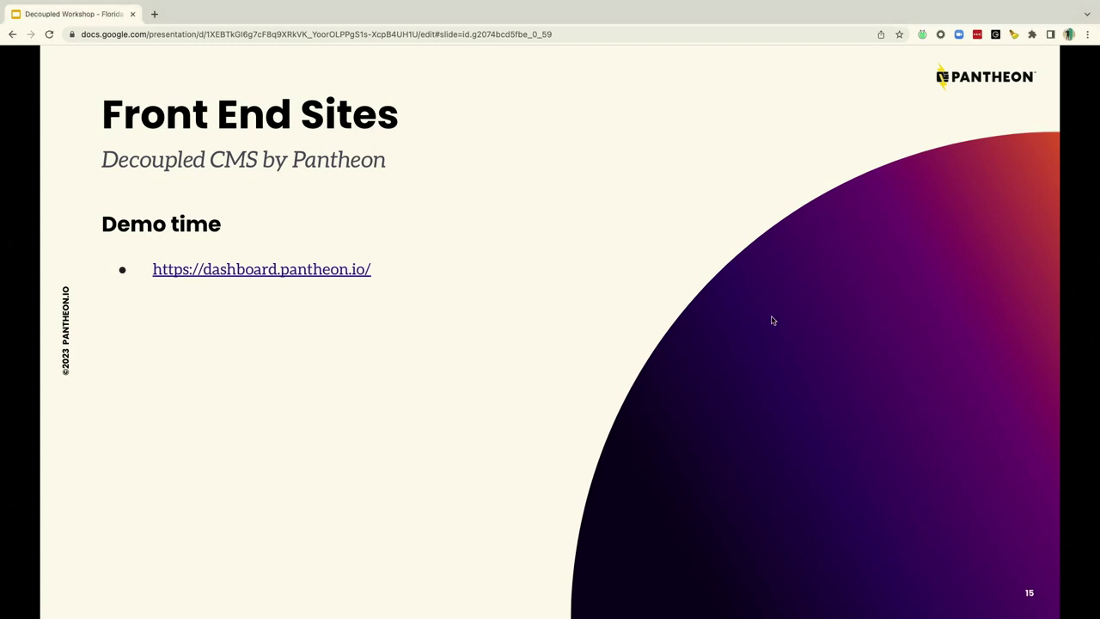
# - Exit the Google Slides slideshow and take the presentation window out of full screen
pyautogui.press('Escape')
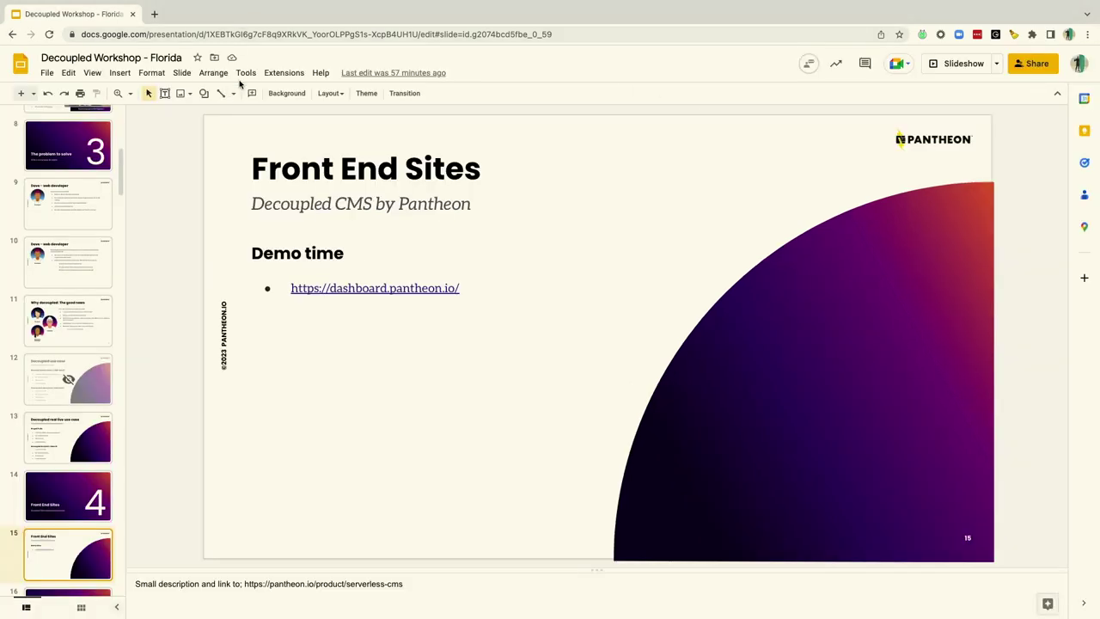
pyautogui.moveTo(168, 4)
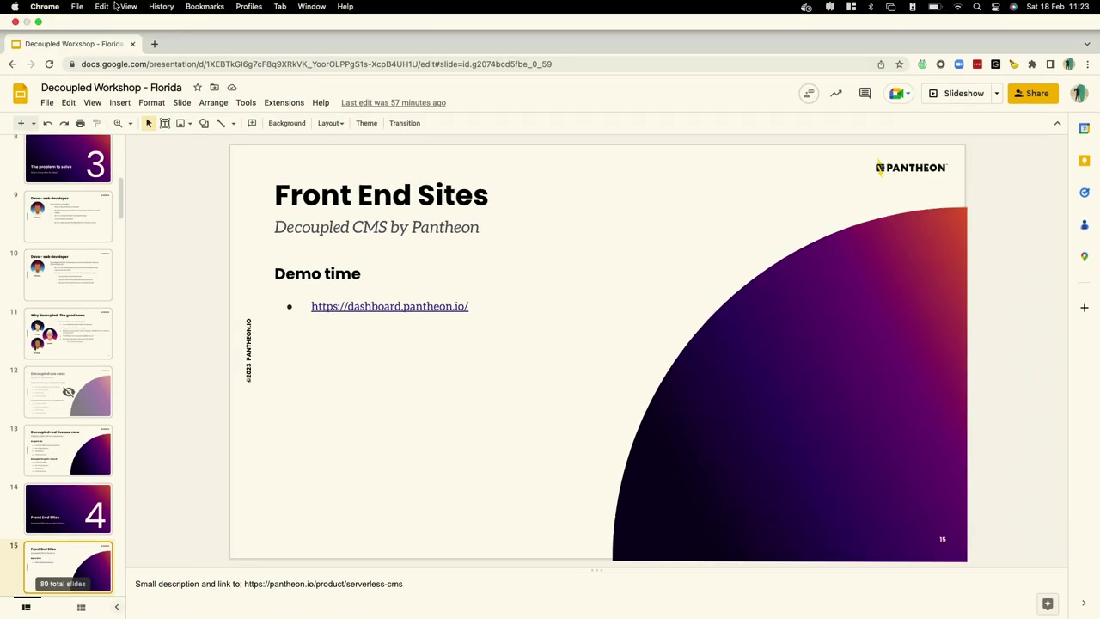
pyautogui.click(38, 22)
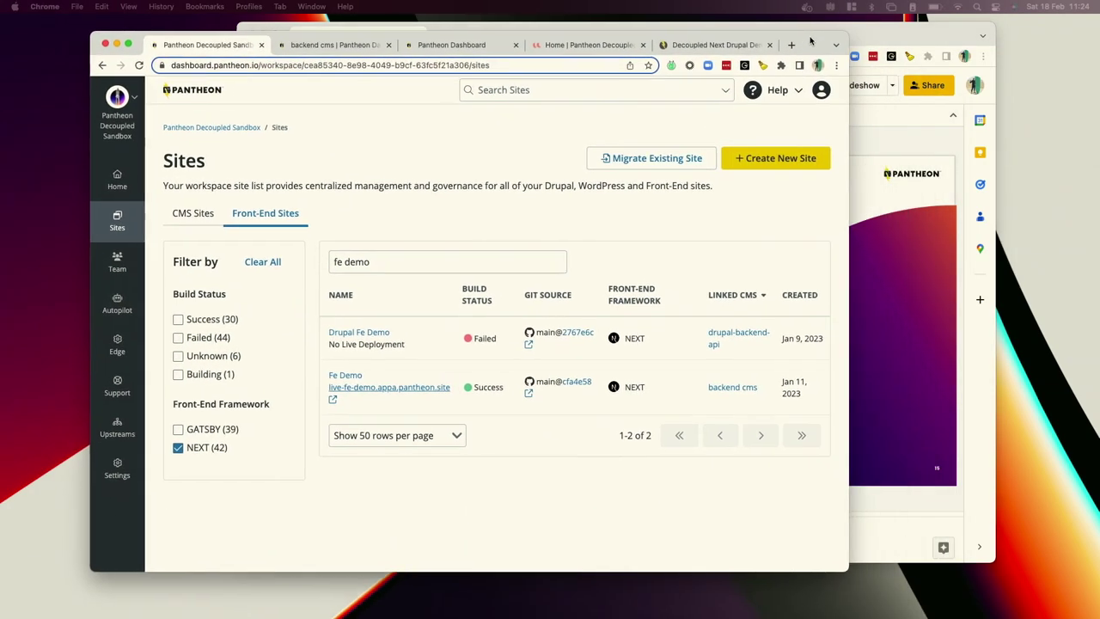
# - Make the dashboard full screen, glance at the CMS Sites list, then return to Front-End Sites
pyautogui.click(123, 41)
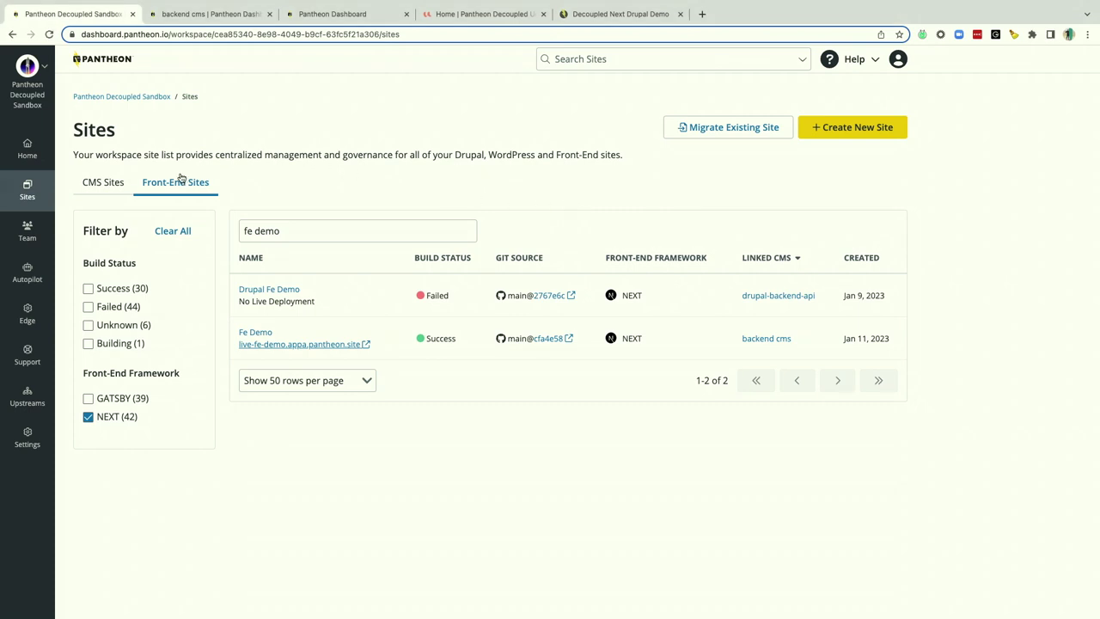
pyautogui.click(108, 180)
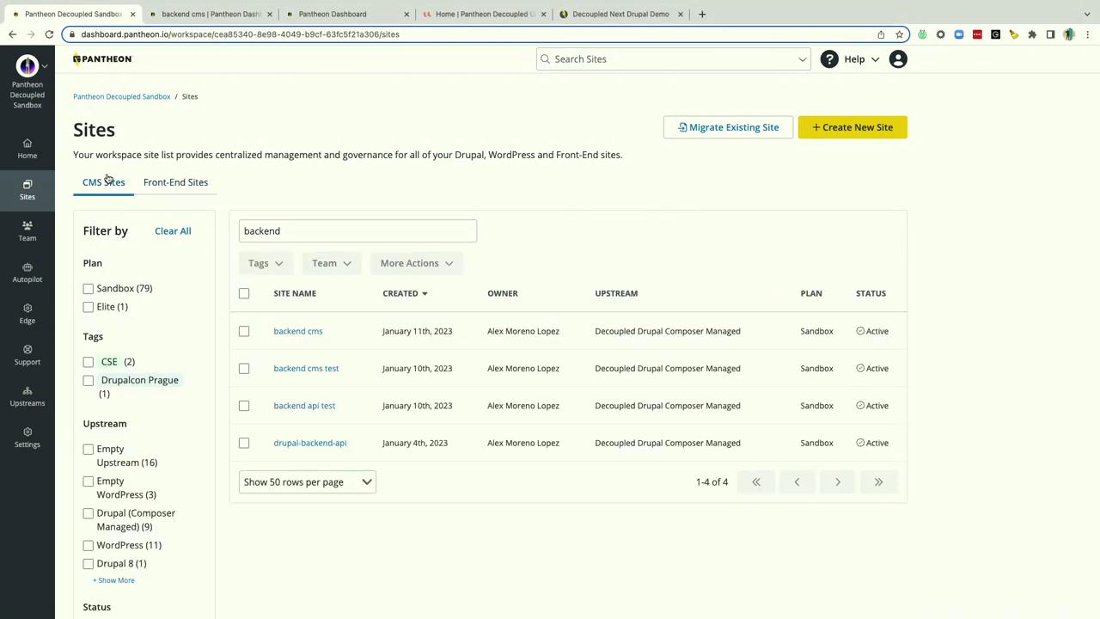
pyautogui.click(287, 233)
pyautogui.click(196, 184)
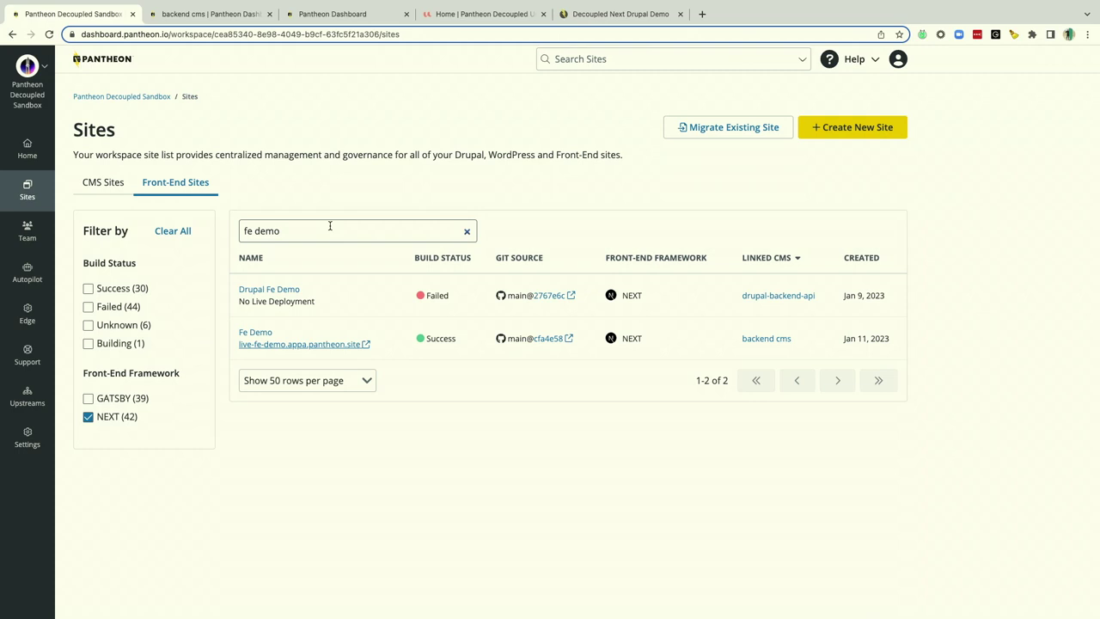
# - Start Create New Site, preview the Next.js + Drupal option, then go back to the site types
pyautogui.click(847, 134)
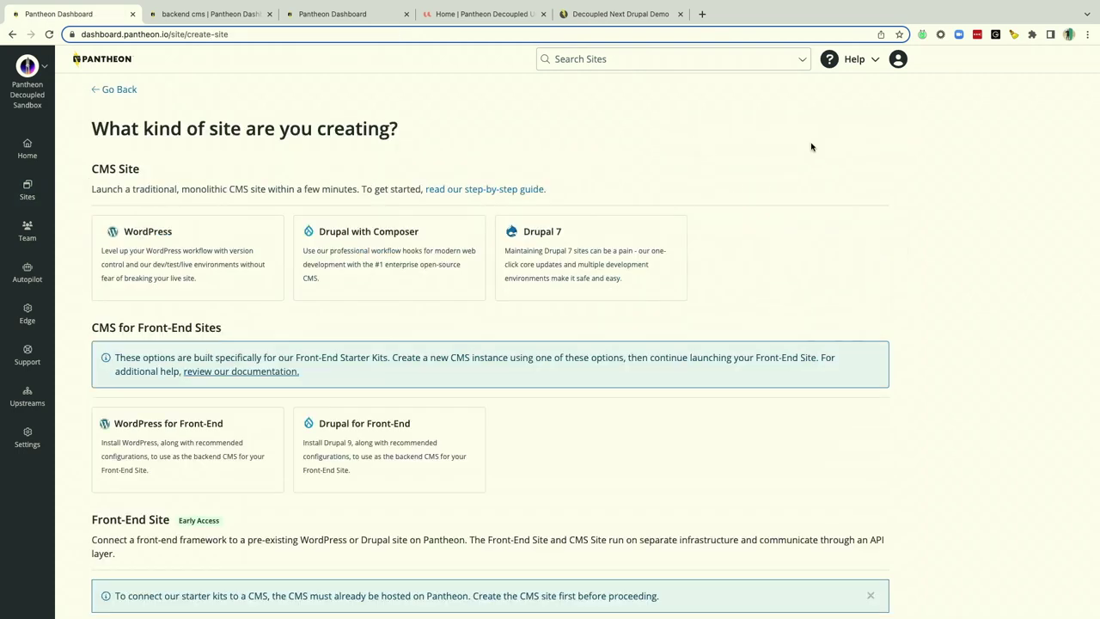
pyautogui.scroll(-5, 718, 268)
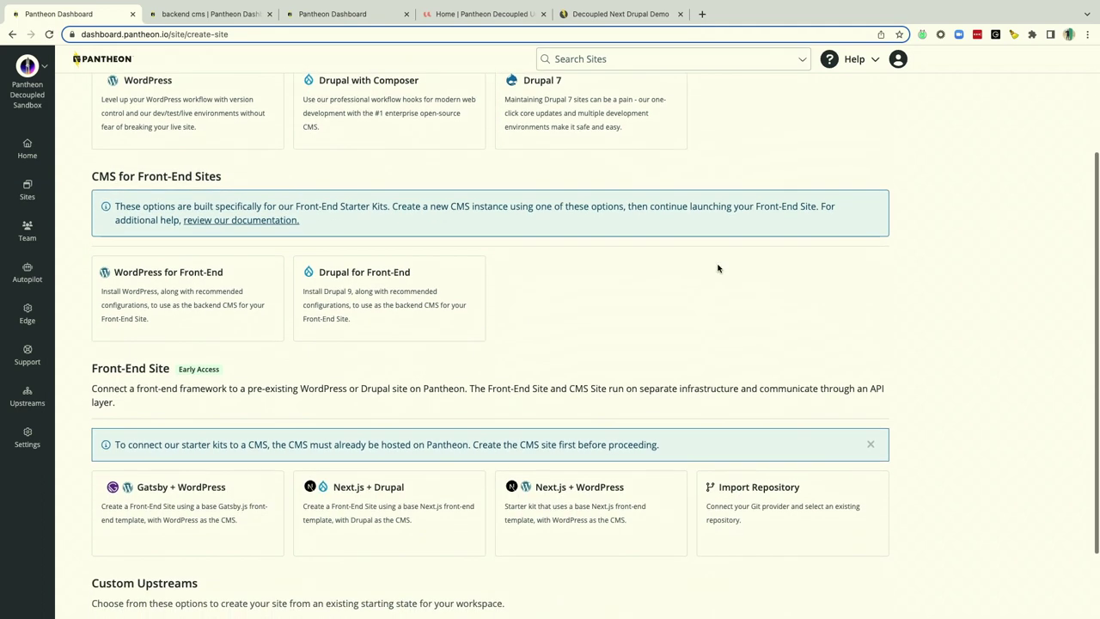
pyautogui.scroll(-1, 679, 275)
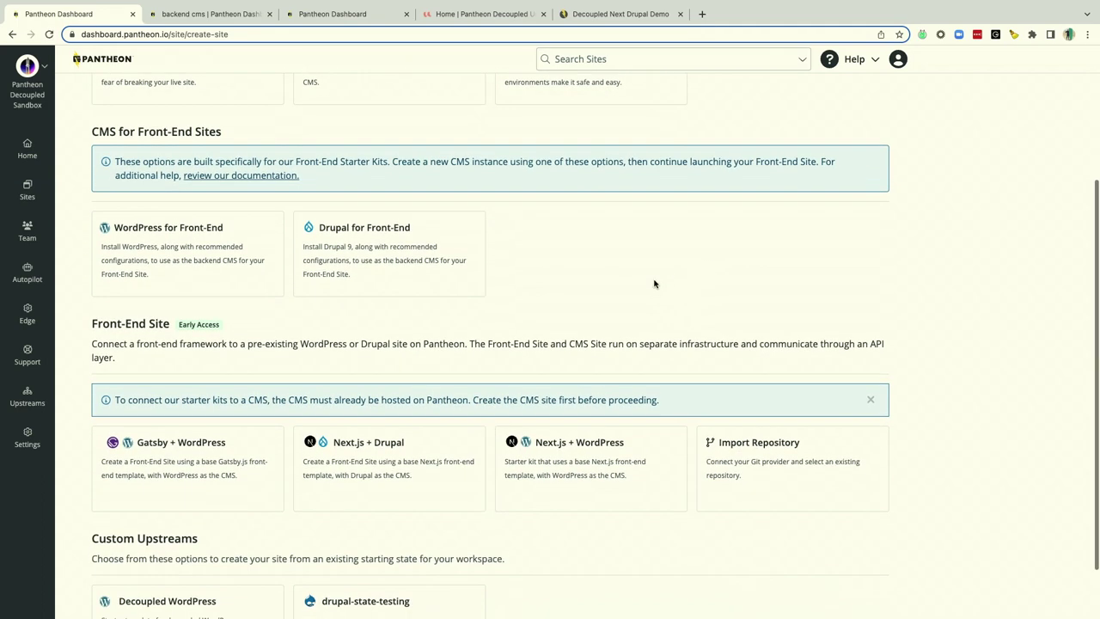
pyautogui.scroll(-1, 593, 262)
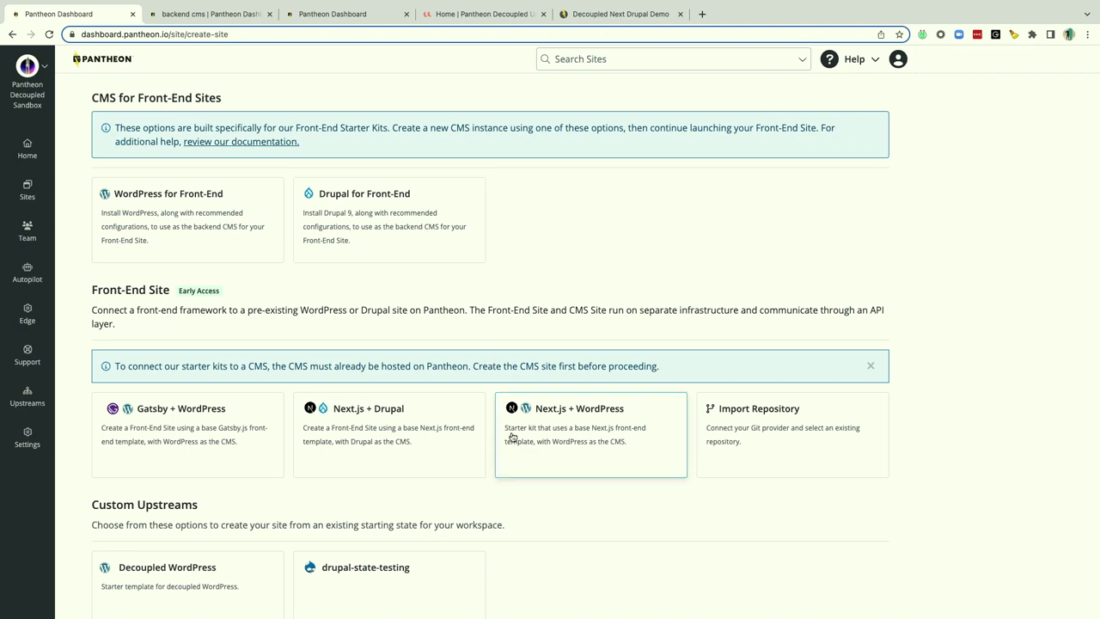
pyautogui.click(406, 249)
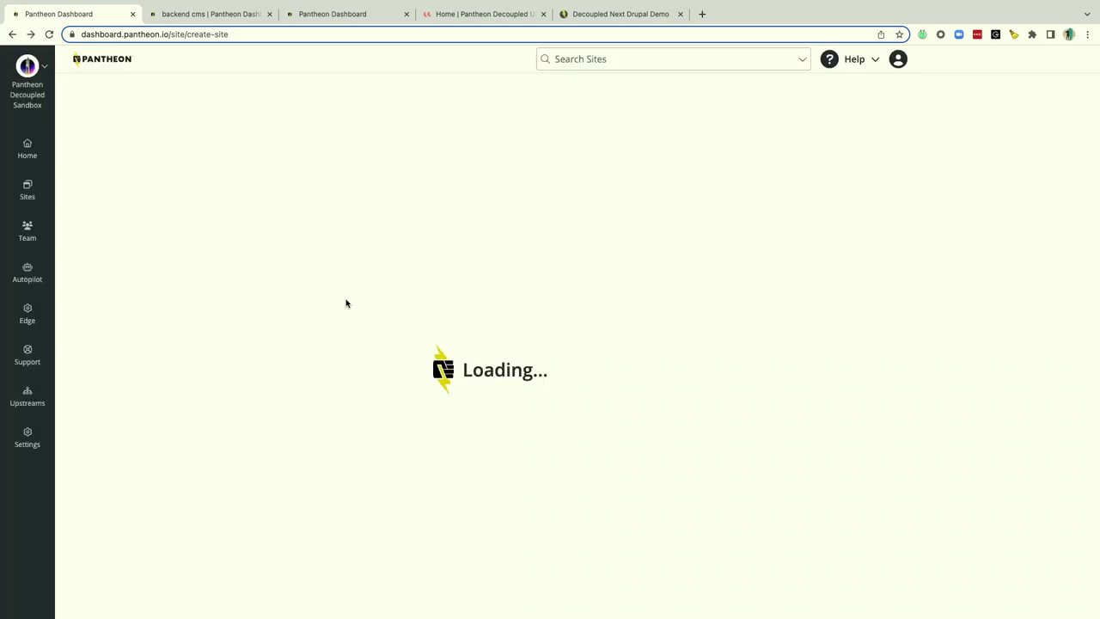
pyautogui.scroll(-5, 346, 304)
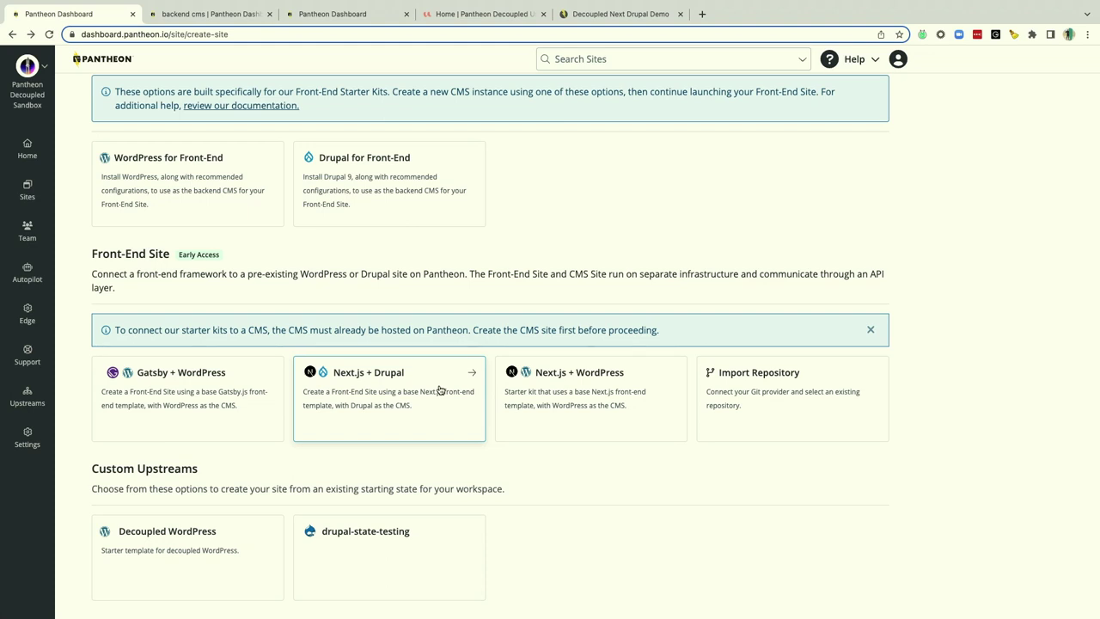
pyautogui.click(373, 408)
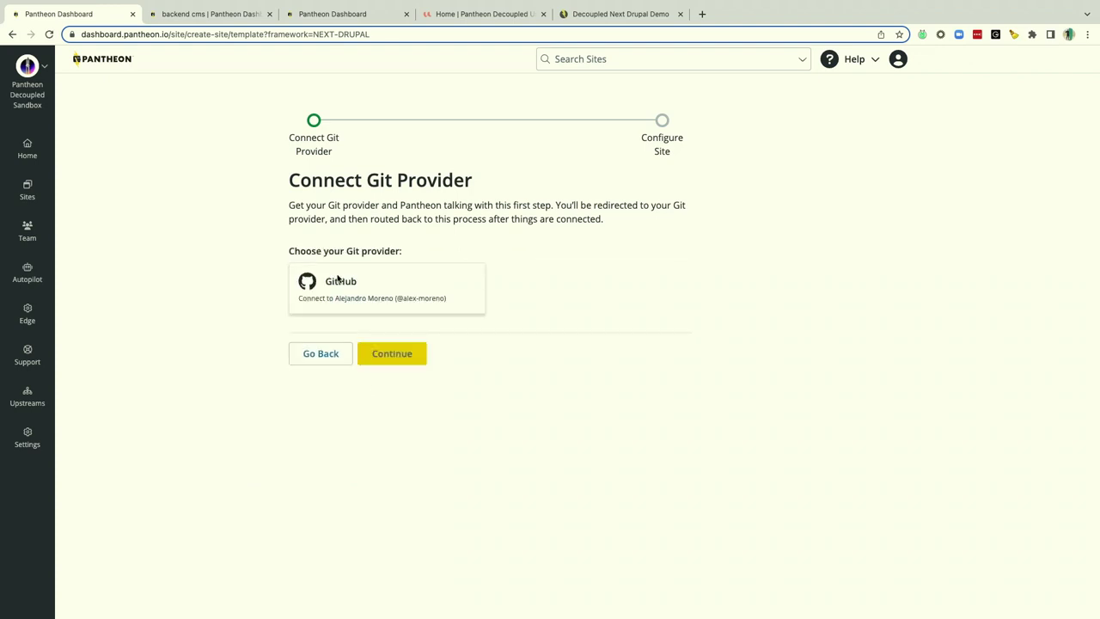
pyautogui.click(323, 356)
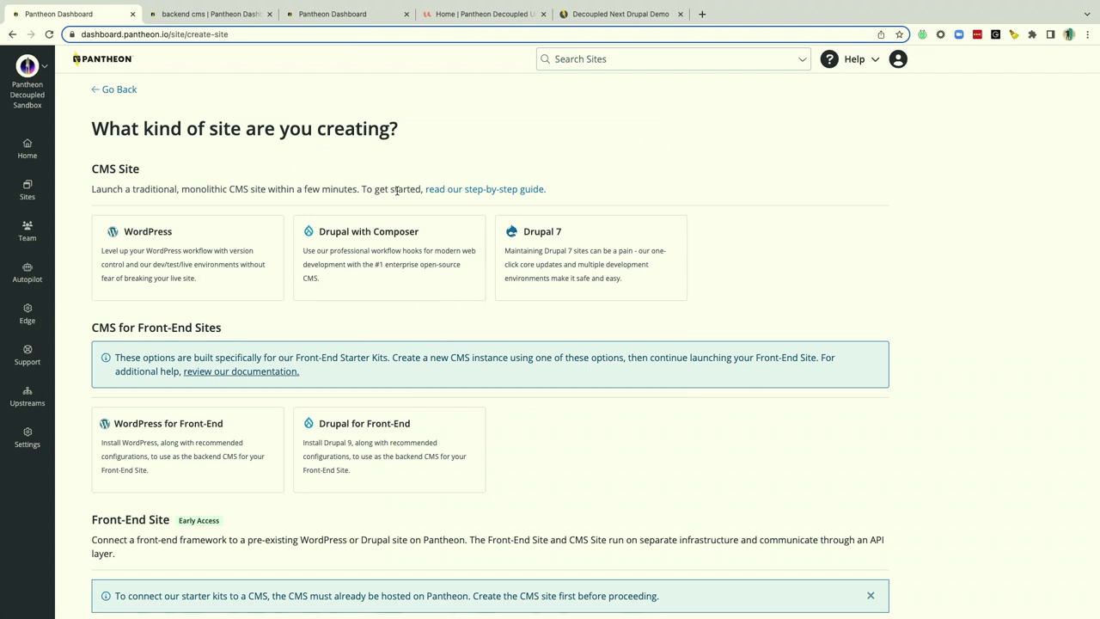
# - Review the backend cms Dev environment and its Multidev options, then switch to the Fe Demo overview
pyautogui.click(210, 14)
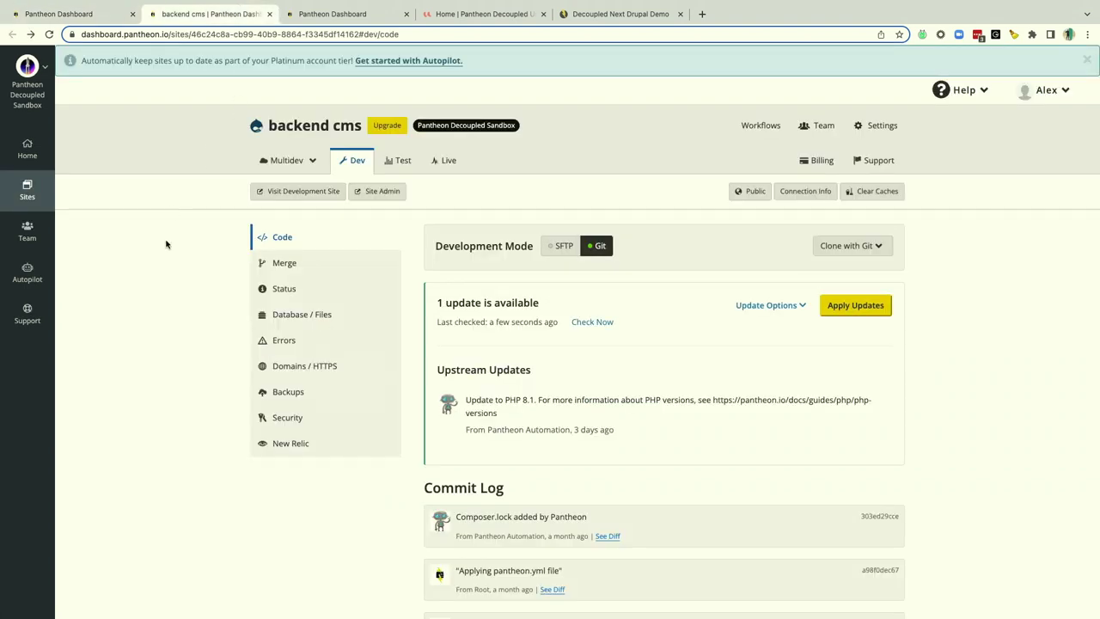
pyautogui.scroll(-1, 170, 271)
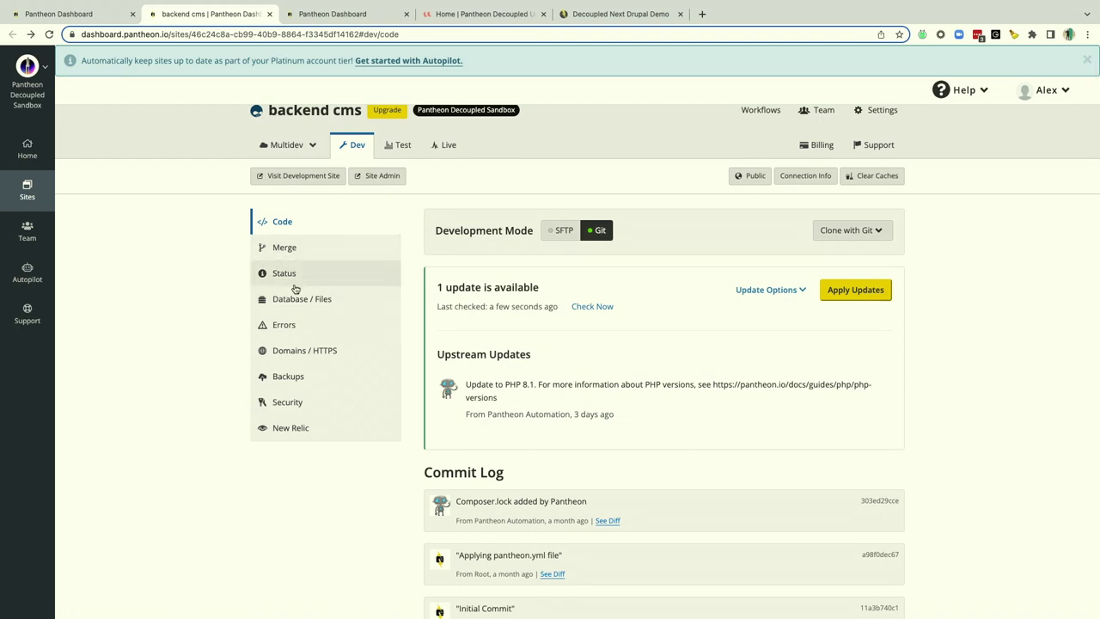
pyautogui.scroll(1, 194, 388)
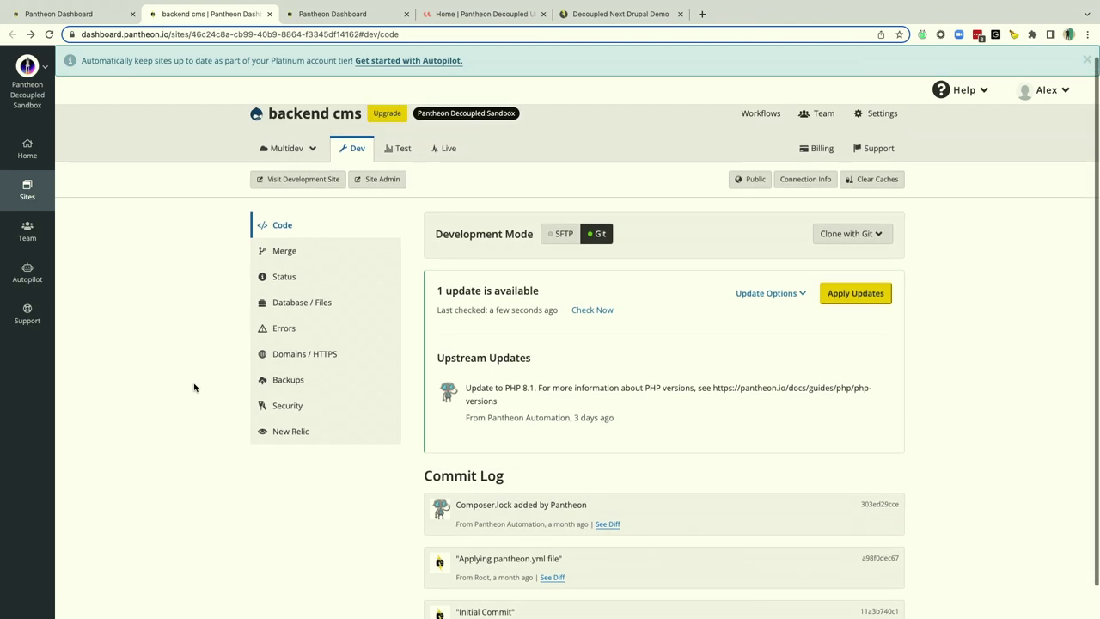
pyautogui.scroll(1, 194, 388)
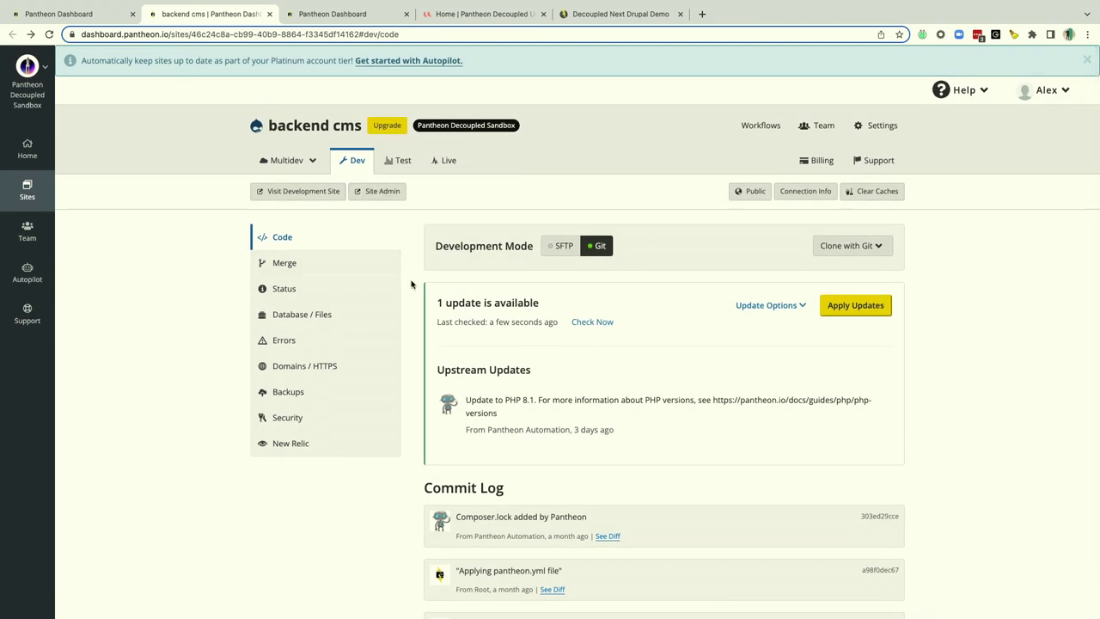
pyautogui.click(311, 164)
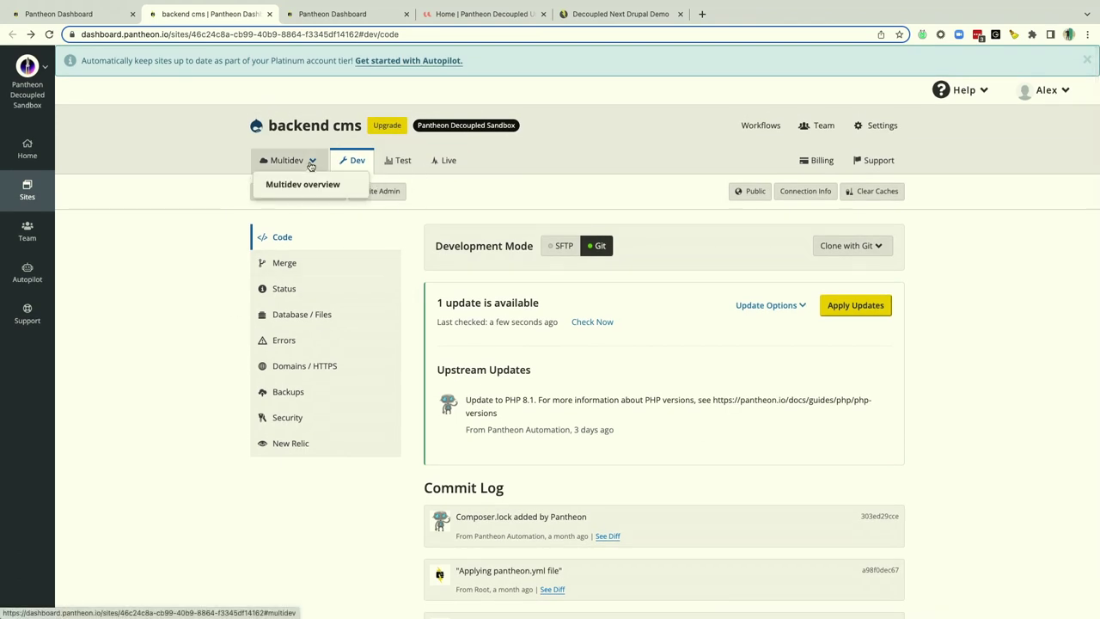
pyautogui.click(311, 165)
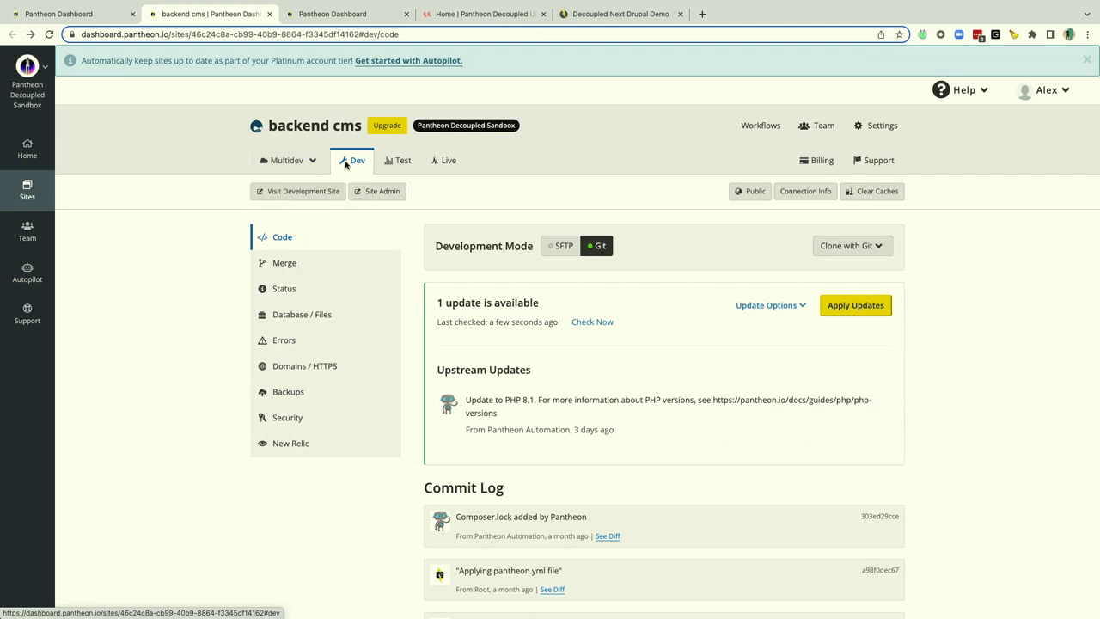
pyautogui.click(312, 164)
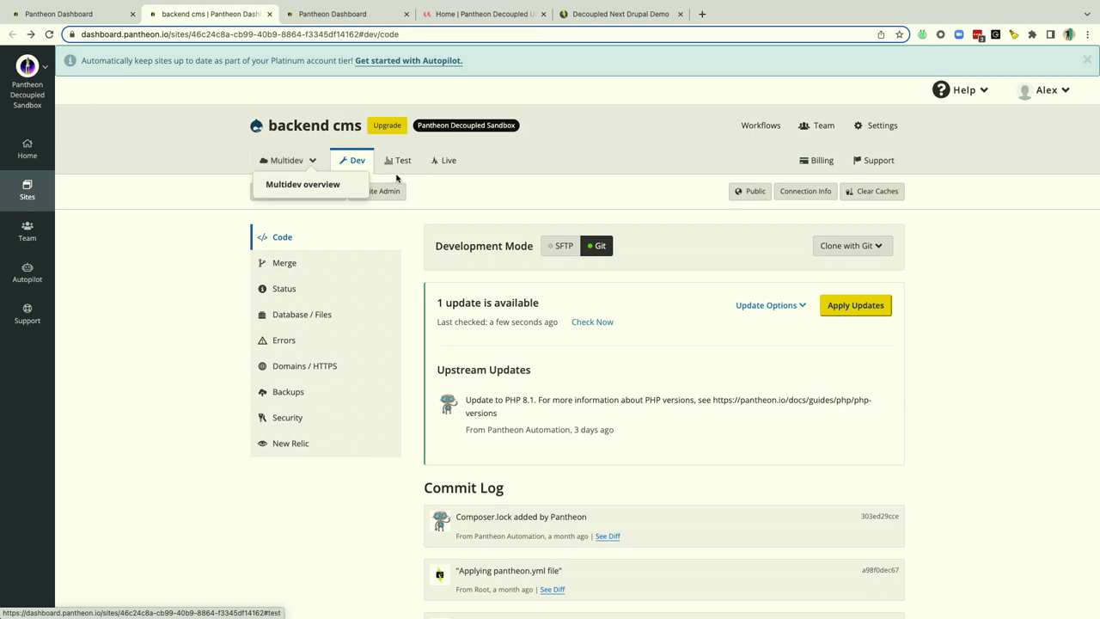
pyautogui.click(503, 198)
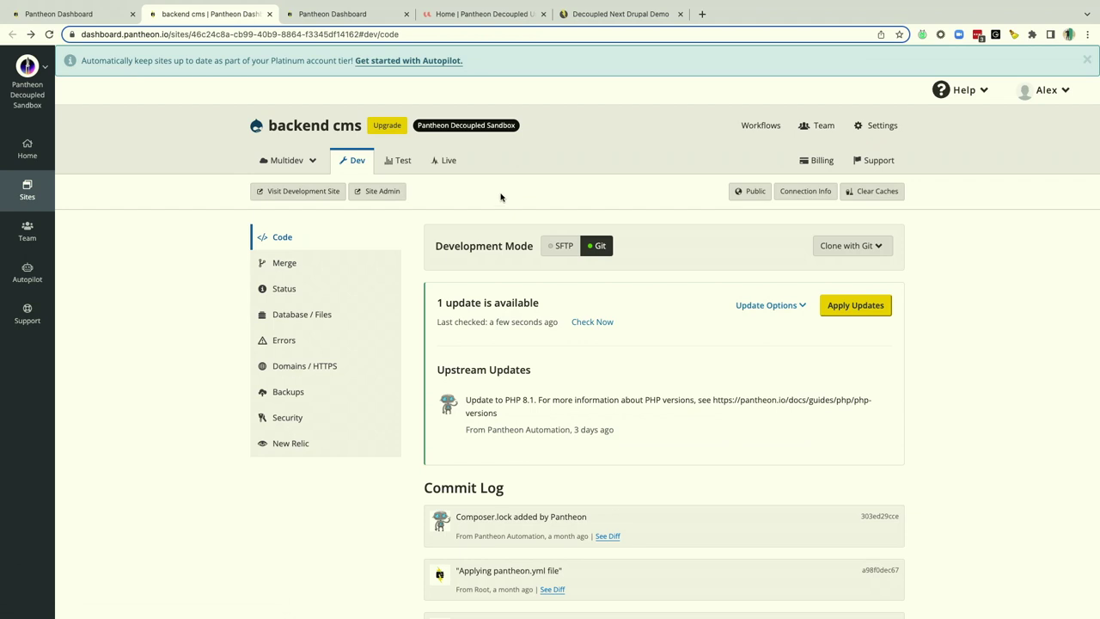
pyautogui.click(353, 14)
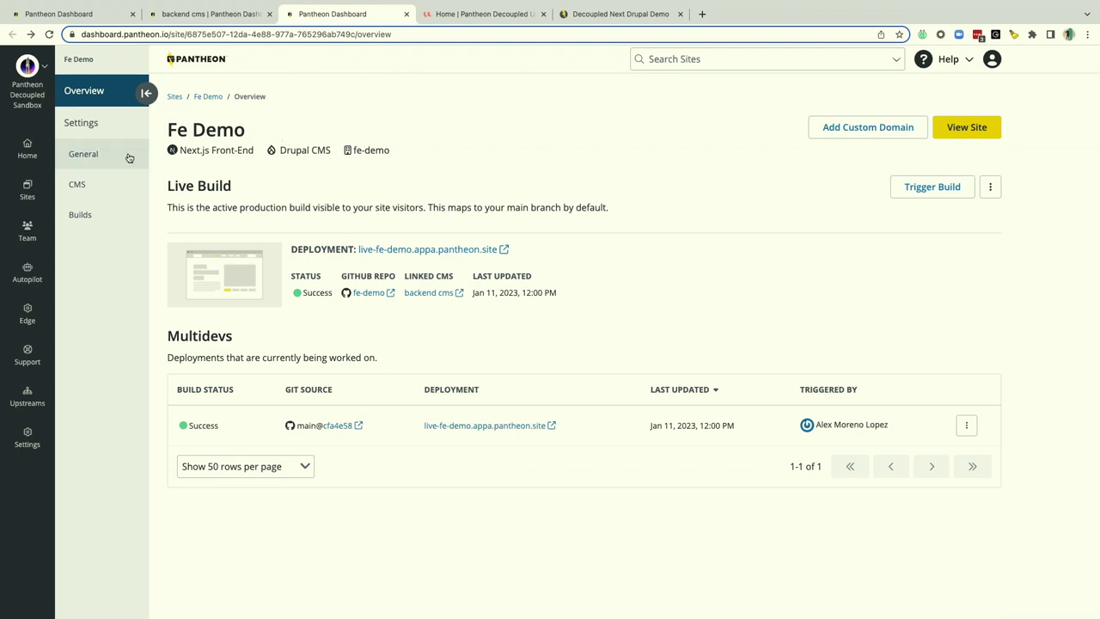
# - Review Fe Demo's build settings, including the note about environment variable names
pyautogui.click(88, 215)
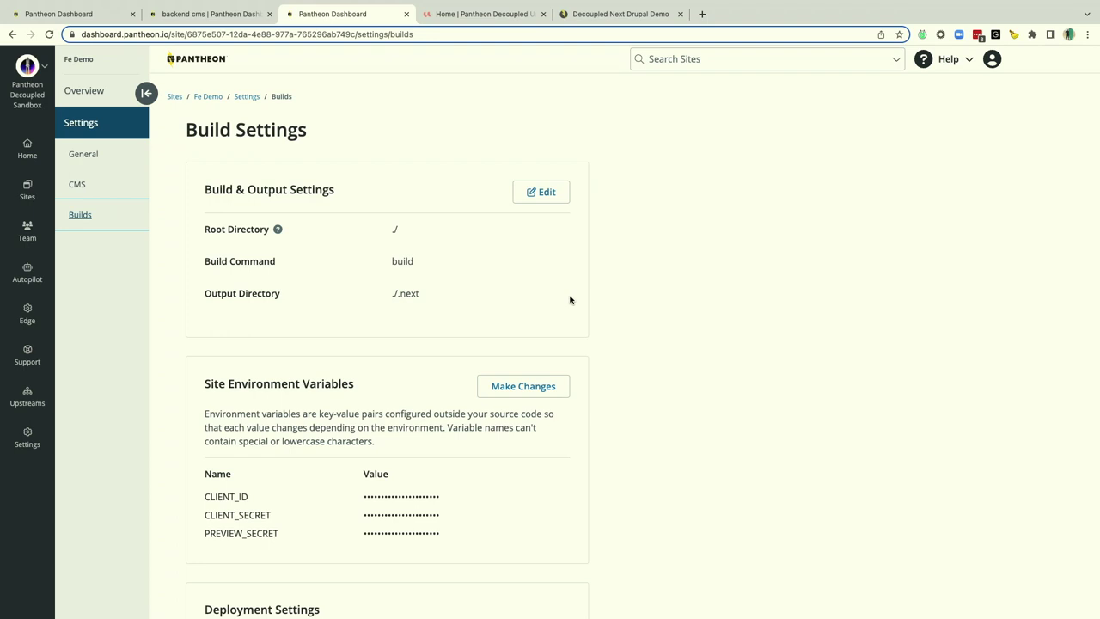
pyautogui.scroll(-4, 570, 299)
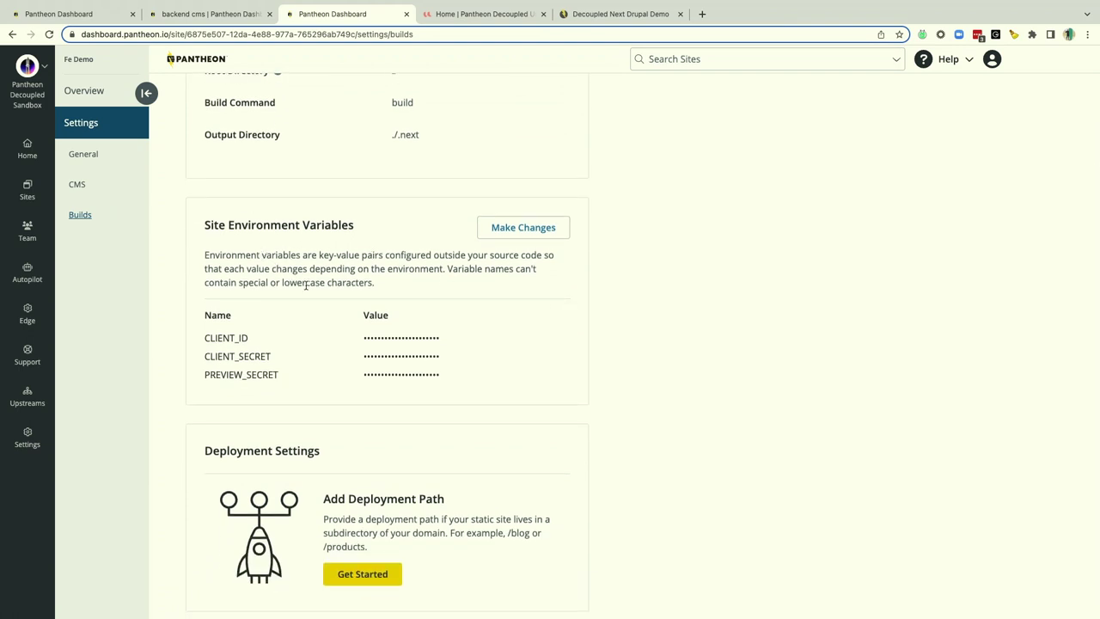
pyautogui.moveTo(305, 284); pyautogui.dragTo(303, 273)
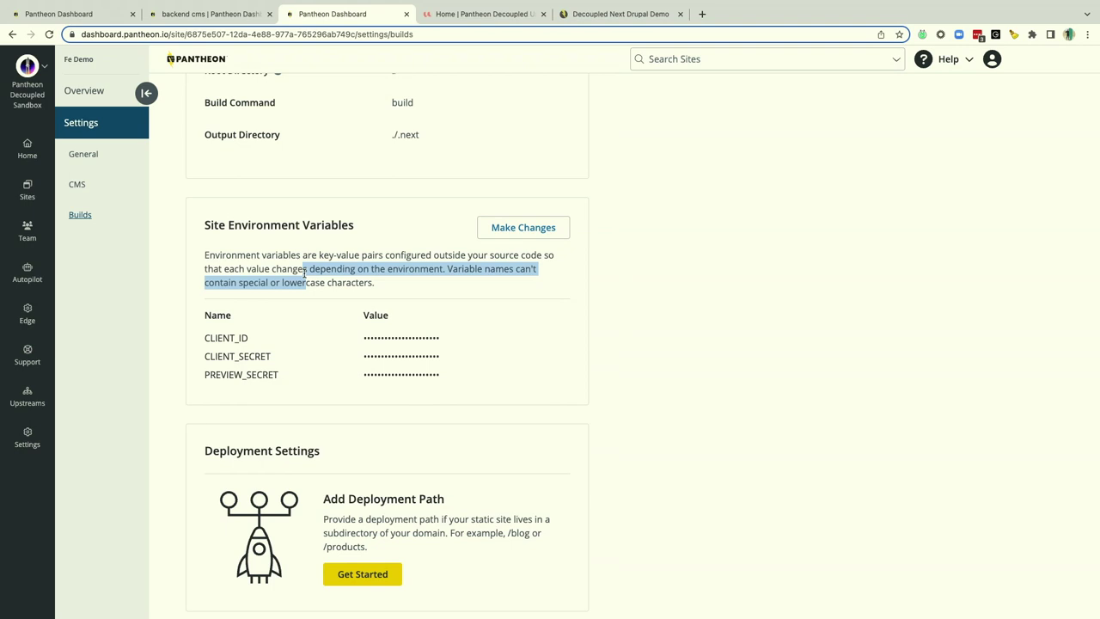
pyautogui.click(303, 273)
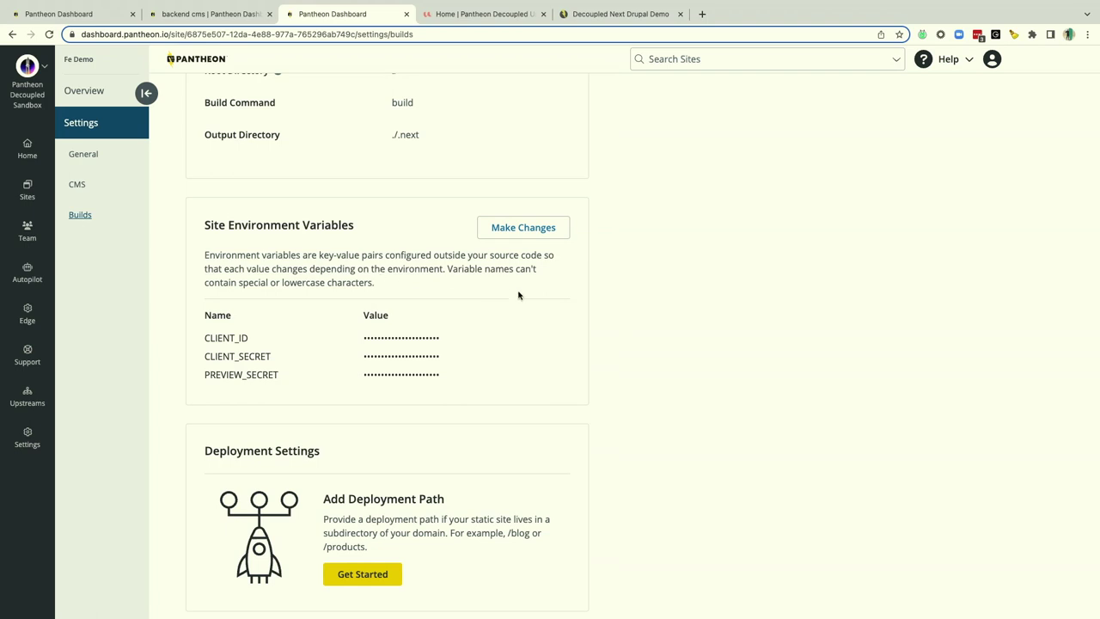
pyautogui.scroll(3, 518, 293)
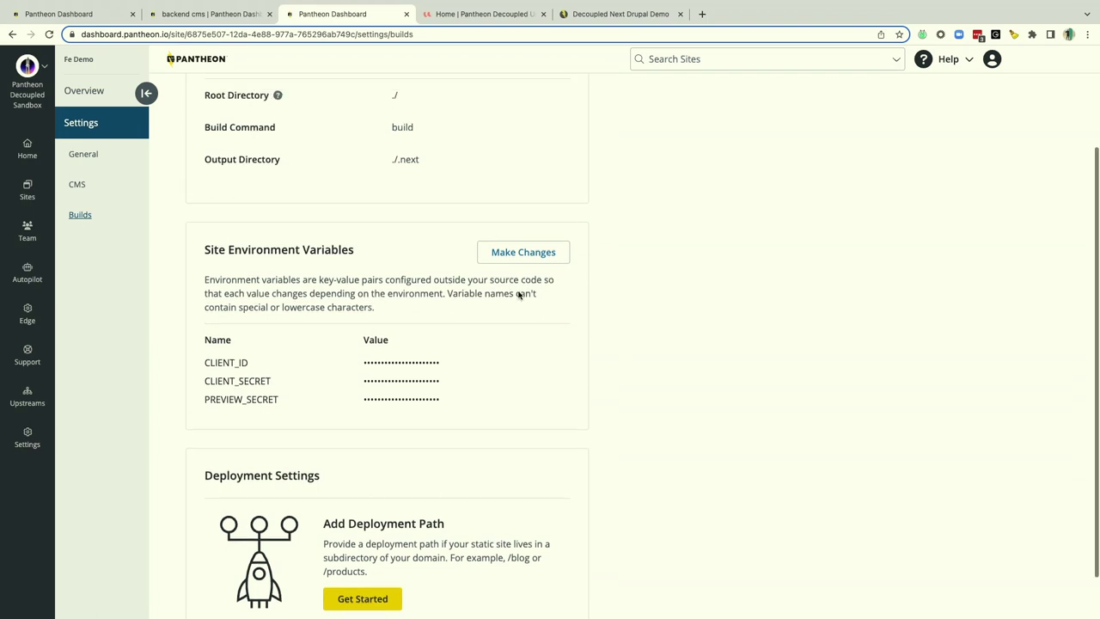
# - In the CMS connection settings, keep Dev as the content source environment, then view General settings
pyautogui.click(78, 184)
pyautogui.click(503, 196)
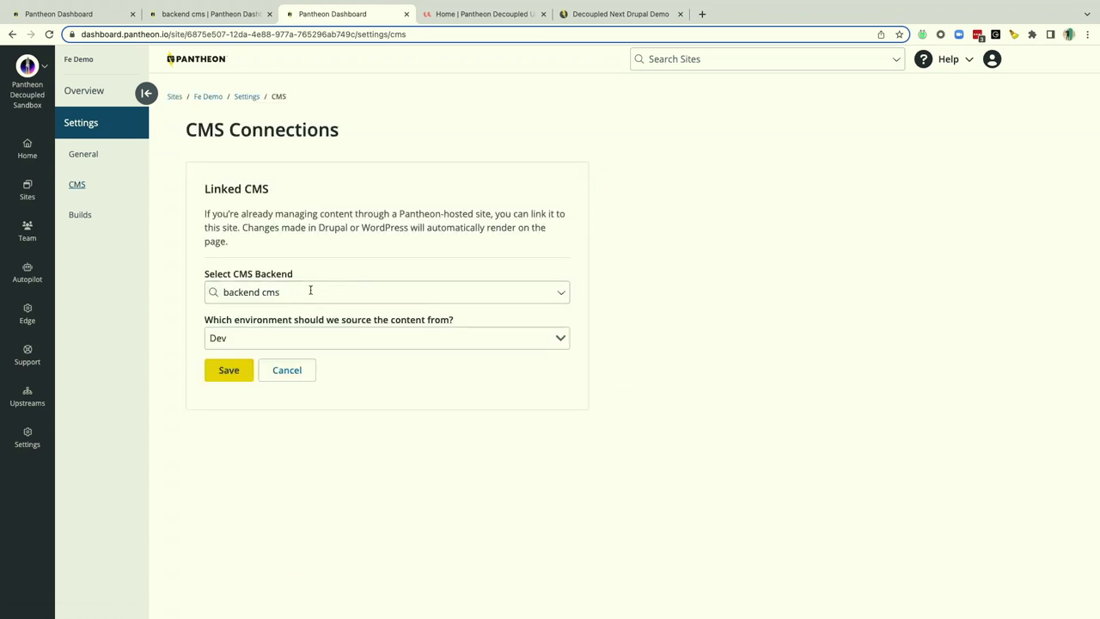
pyautogui.click(304, 339)
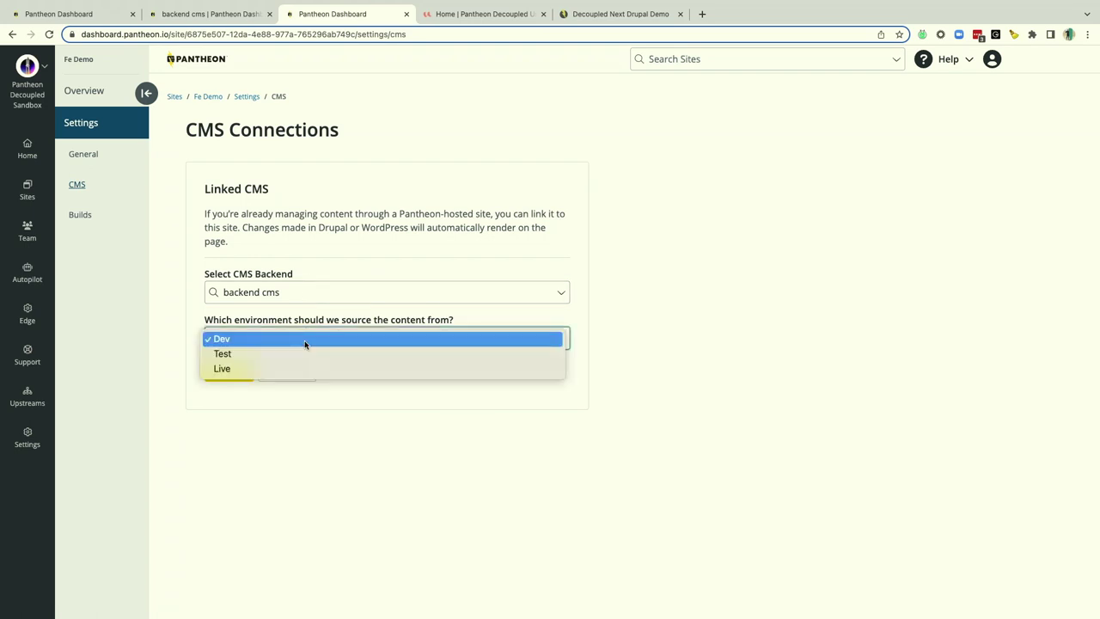
pyautogui.click(661, 227)
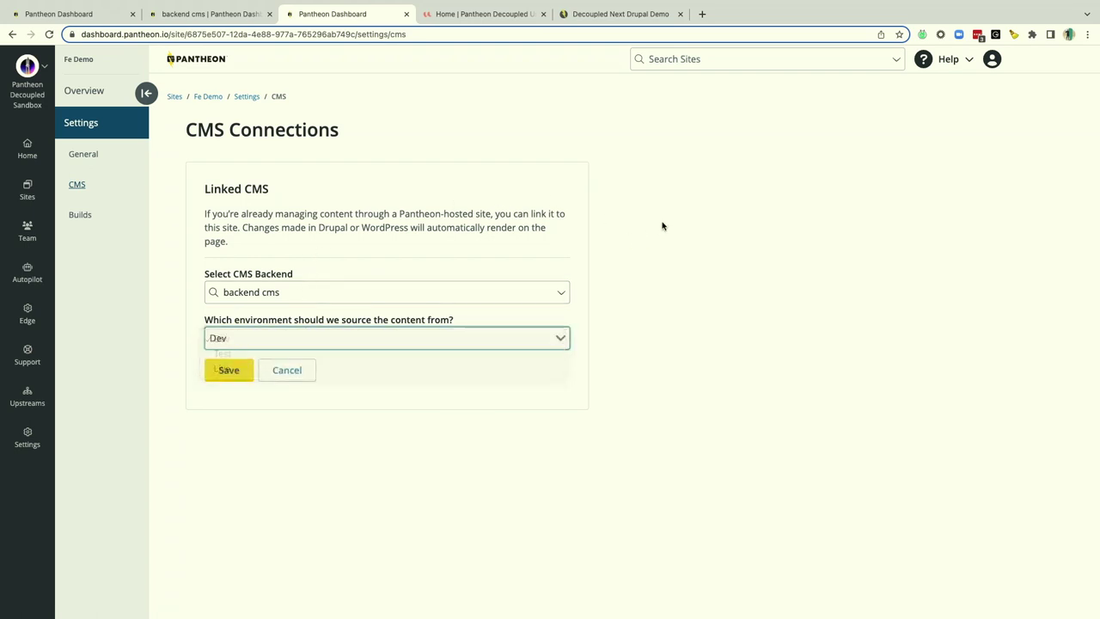
pyautogui.click(108, 157)
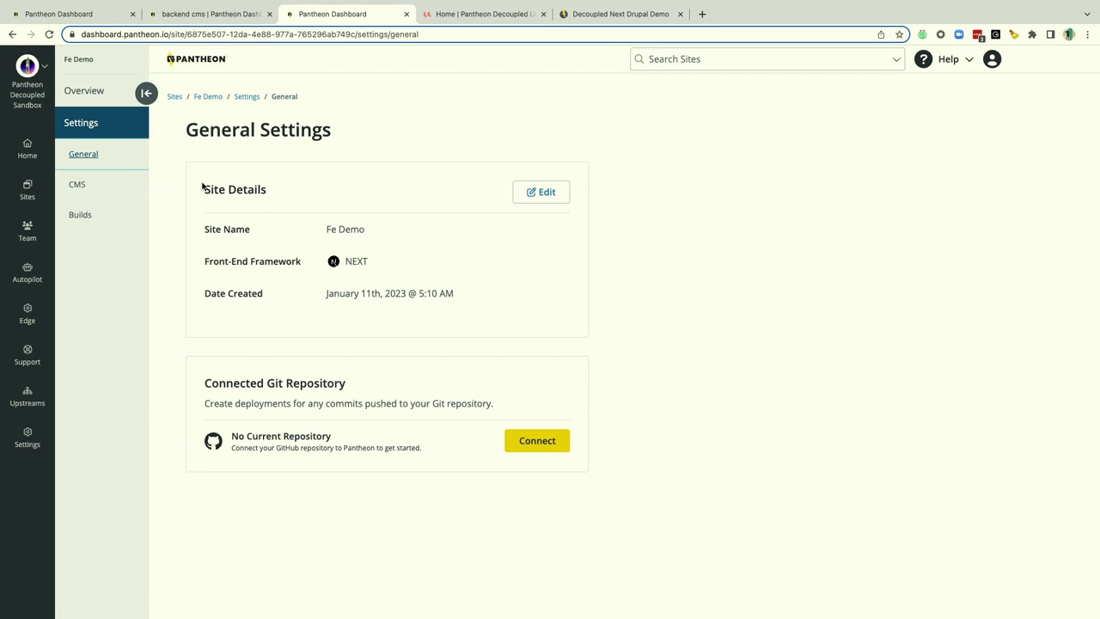
# - Check the Fe Demo overview's successful live build and its actions menu, then switch to the Umami backend
pyautogui.click(98, 95)
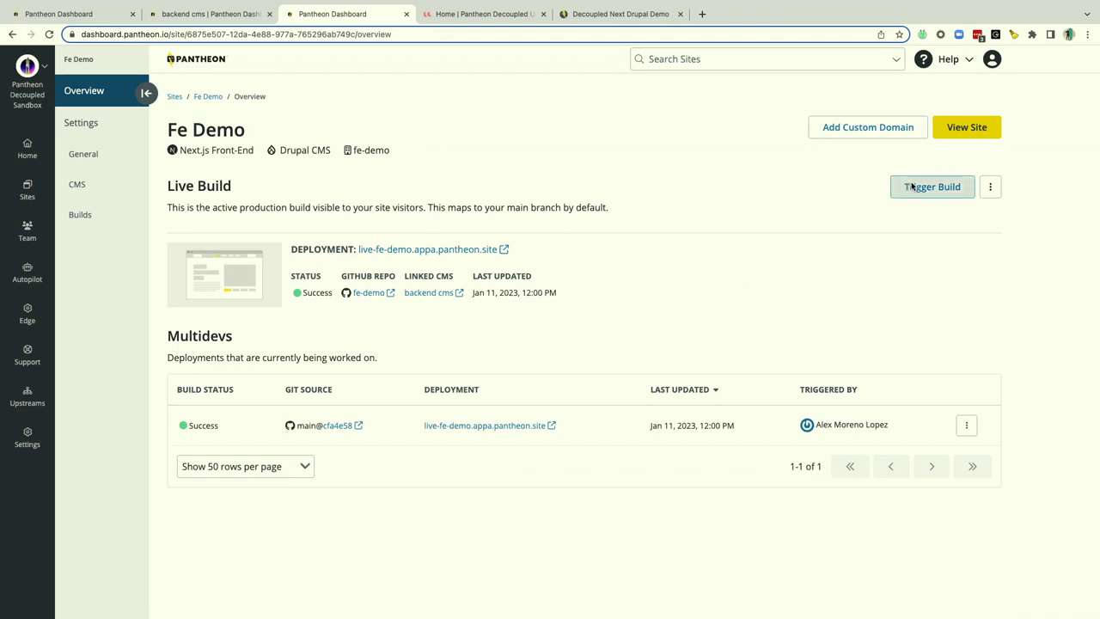
pyautogui.click(993, 191)
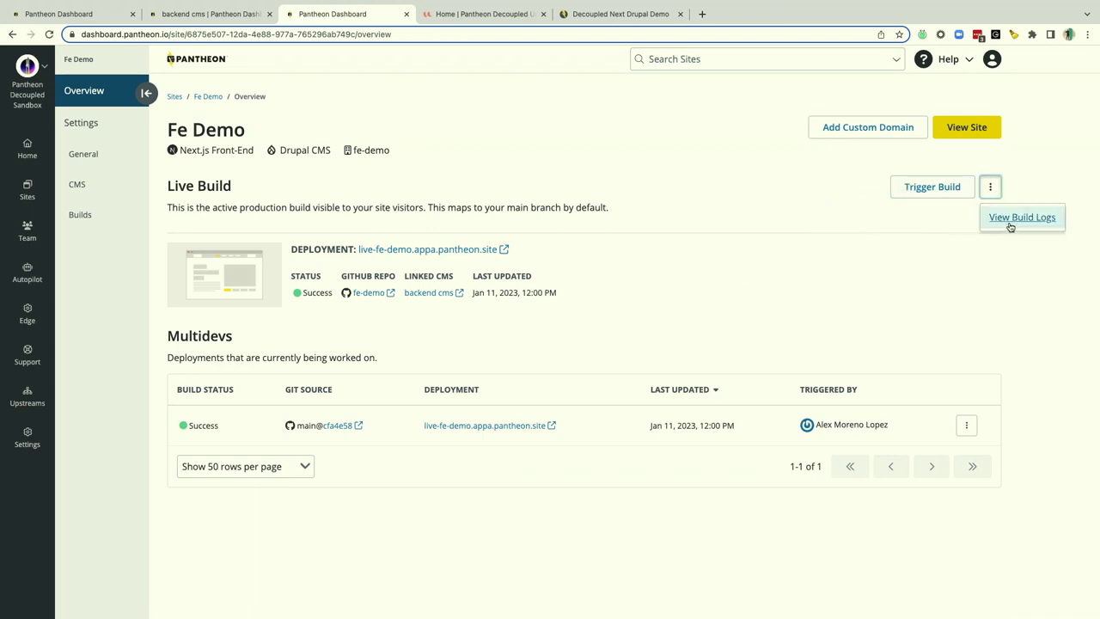
pyautogui.click(753, 191)
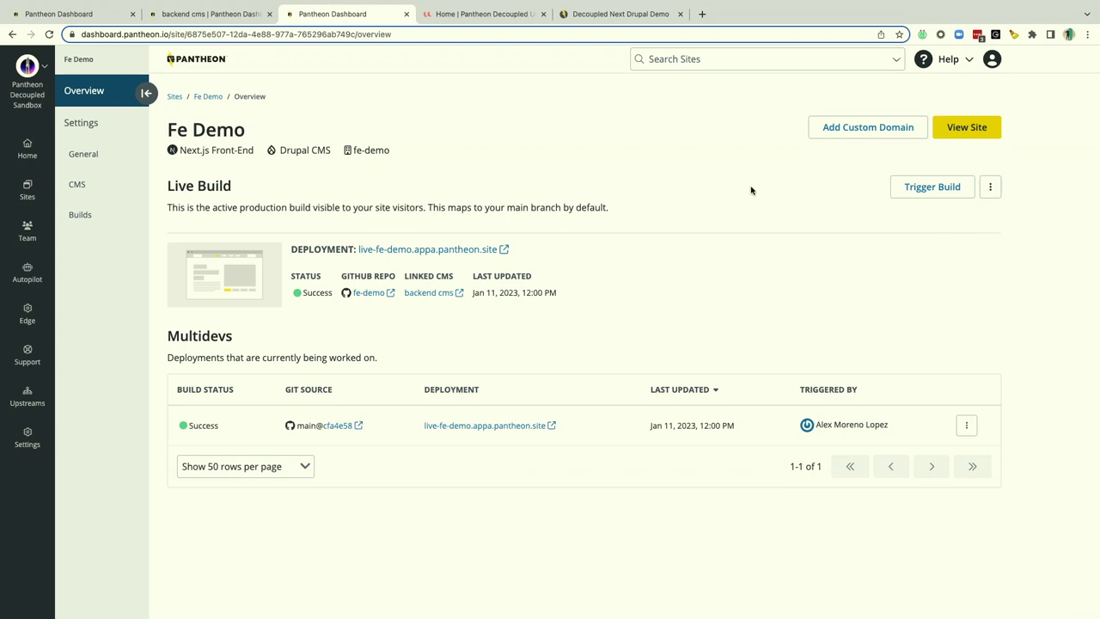
pyautogui.click(507, 18)
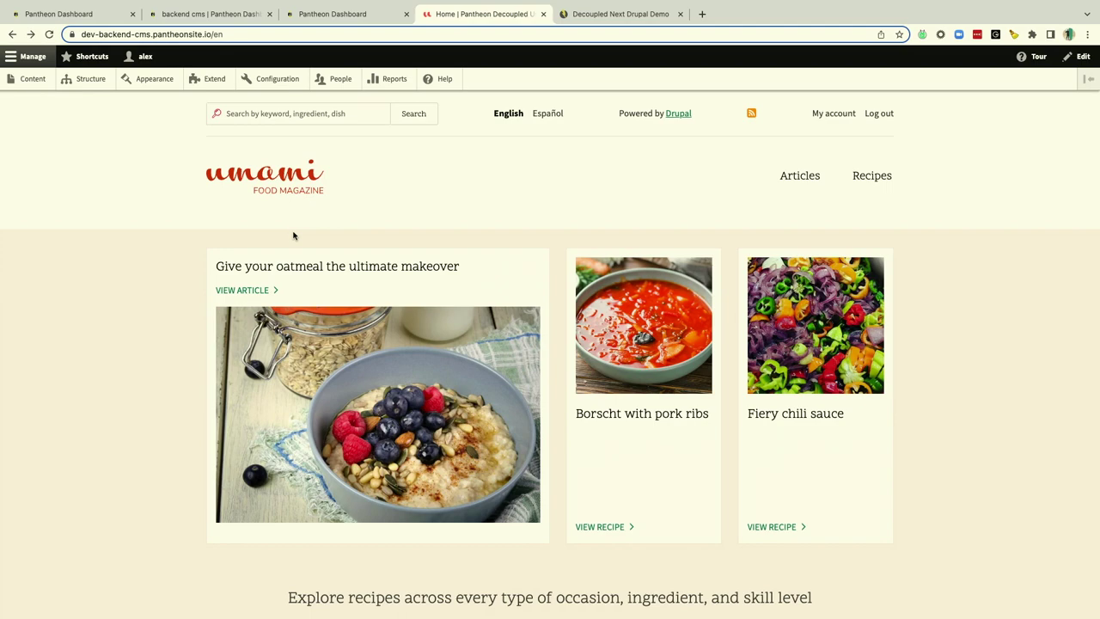
# - Open the Drupal Content admin list from the toolbar
pyautogui.scroll(-3, 324, 372)
pyautogui.scroll(-8, 325, 372)
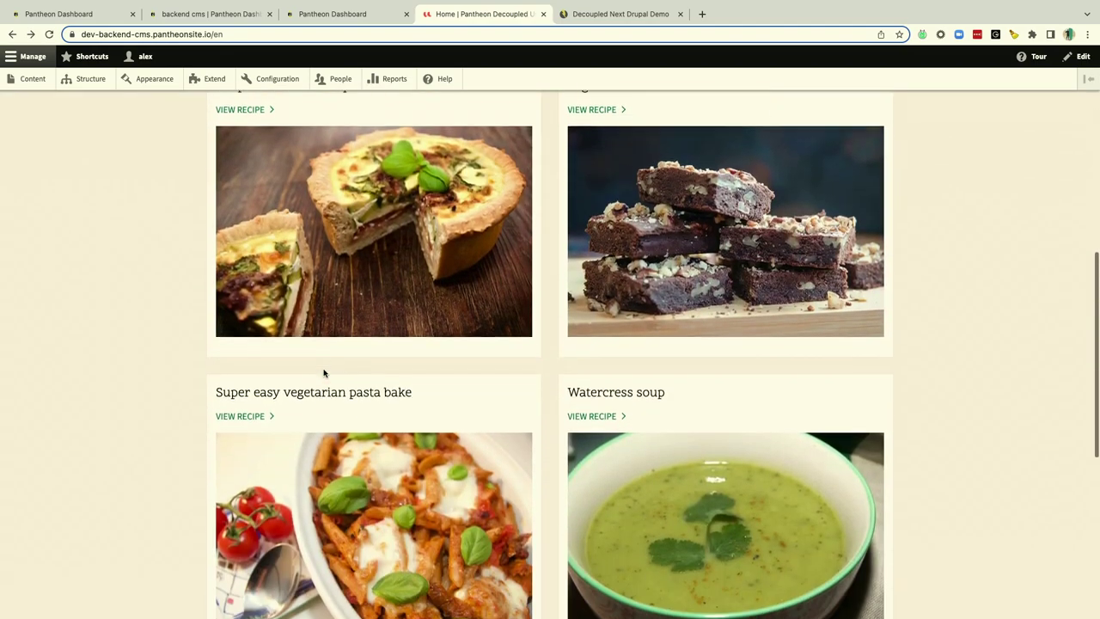
pyautogui.scroll(11, 324, 372)
pyautogui.click(32, 78)
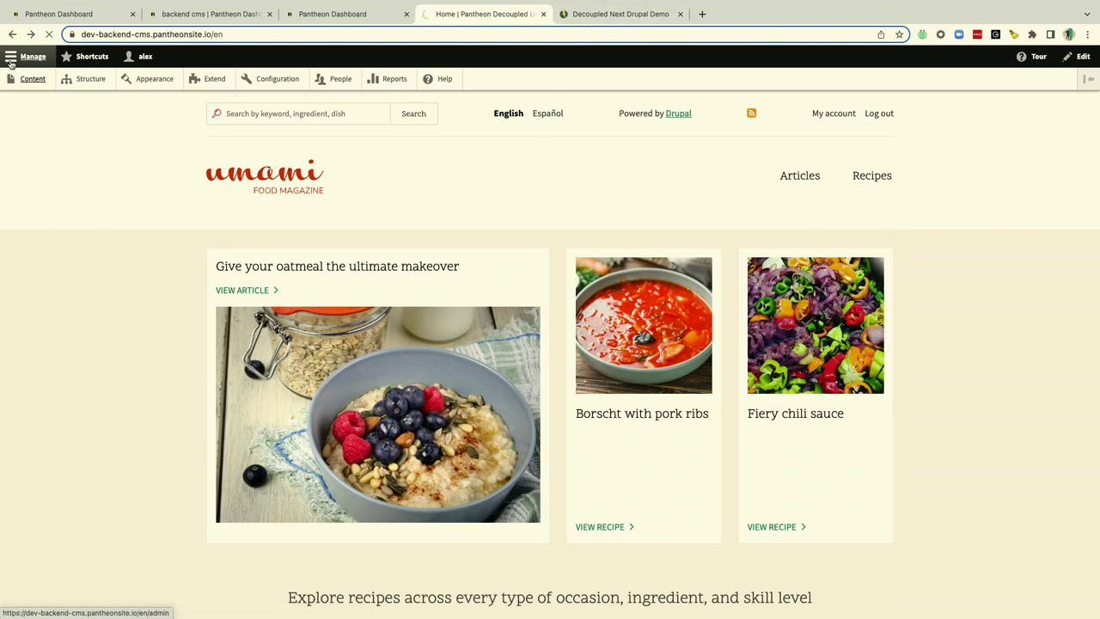
# - Reload the suspended Next.js demo, browse its Umami article cards, then return to the backend tab
pyautogui.click(622, 15)
pyautogui.click(547, 214)
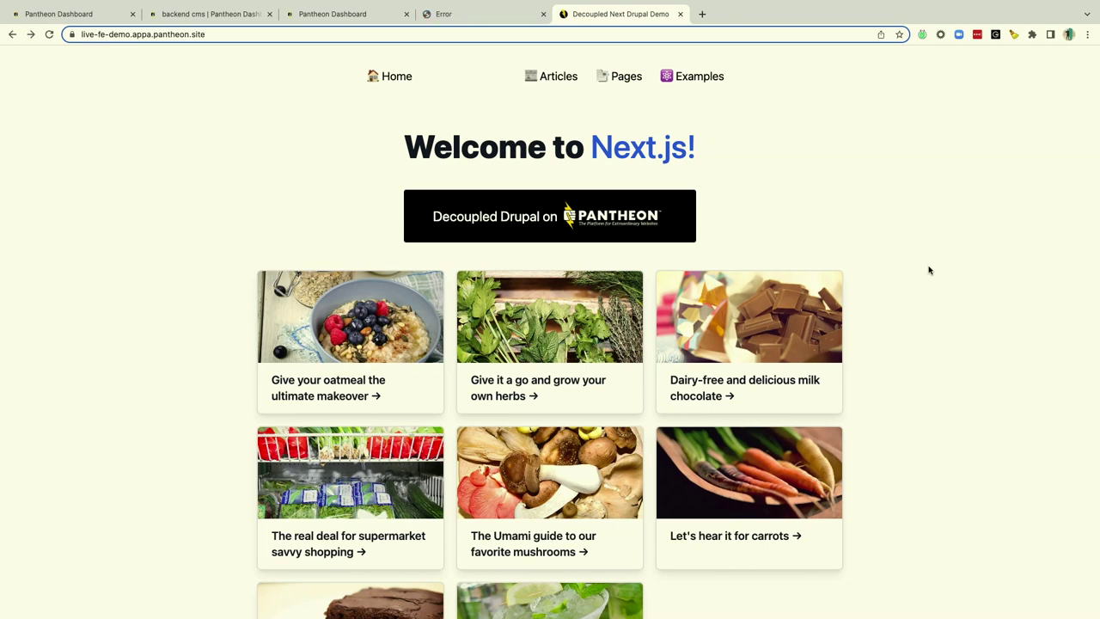
pyautogui.scroll(-1, 928, 270)
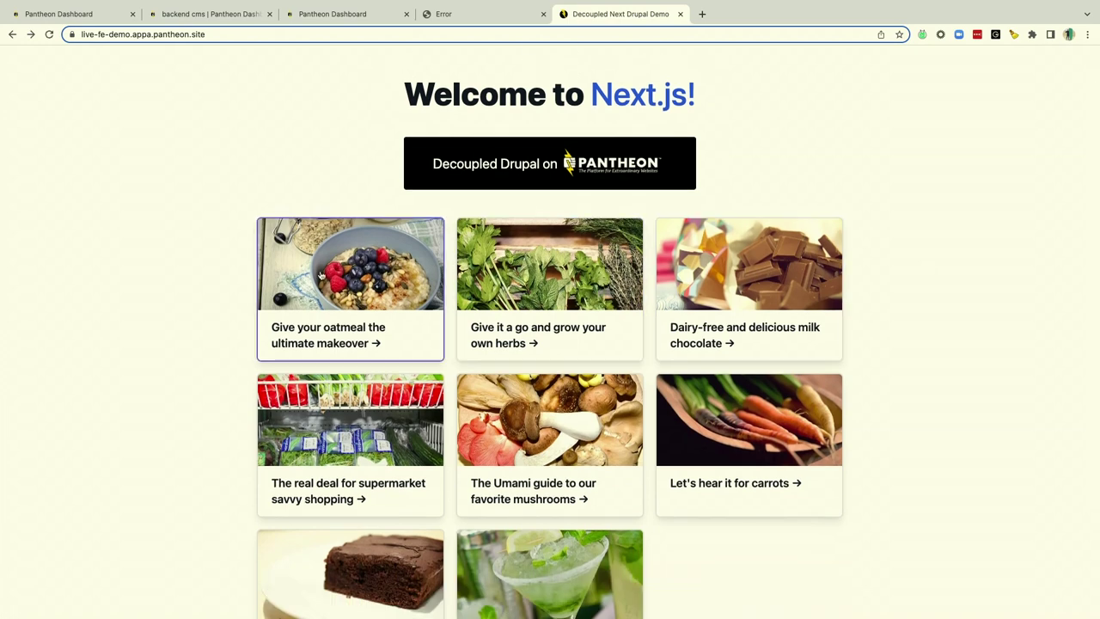
pyautogui.scroll(-2, 480, 379)
pyautogui.scroll(3, 479, 376)
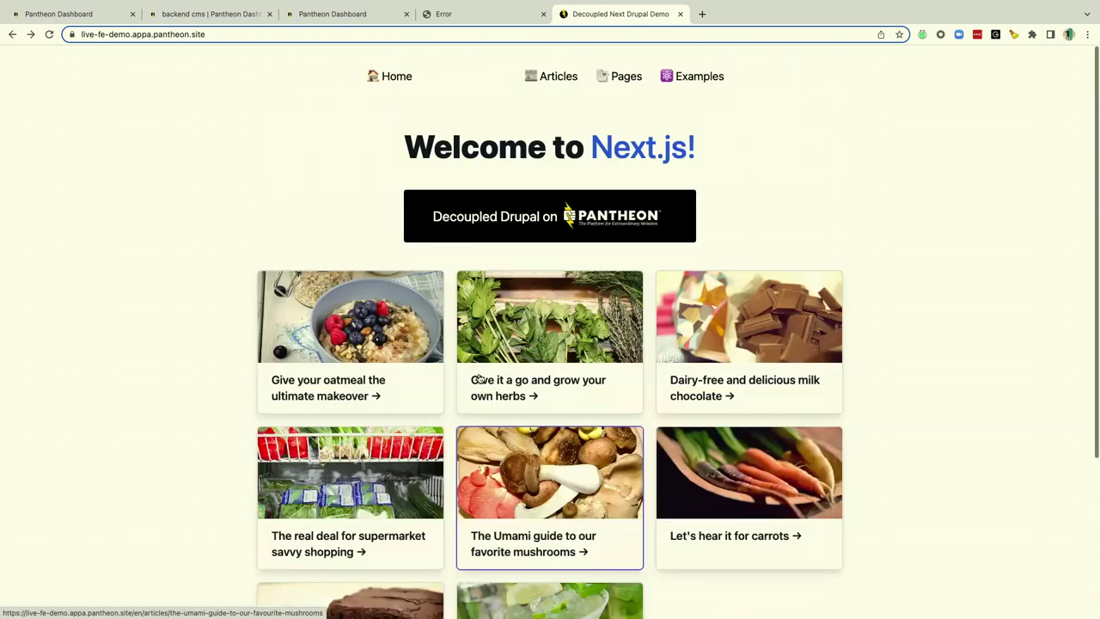
pyautogui.click(470, 17)
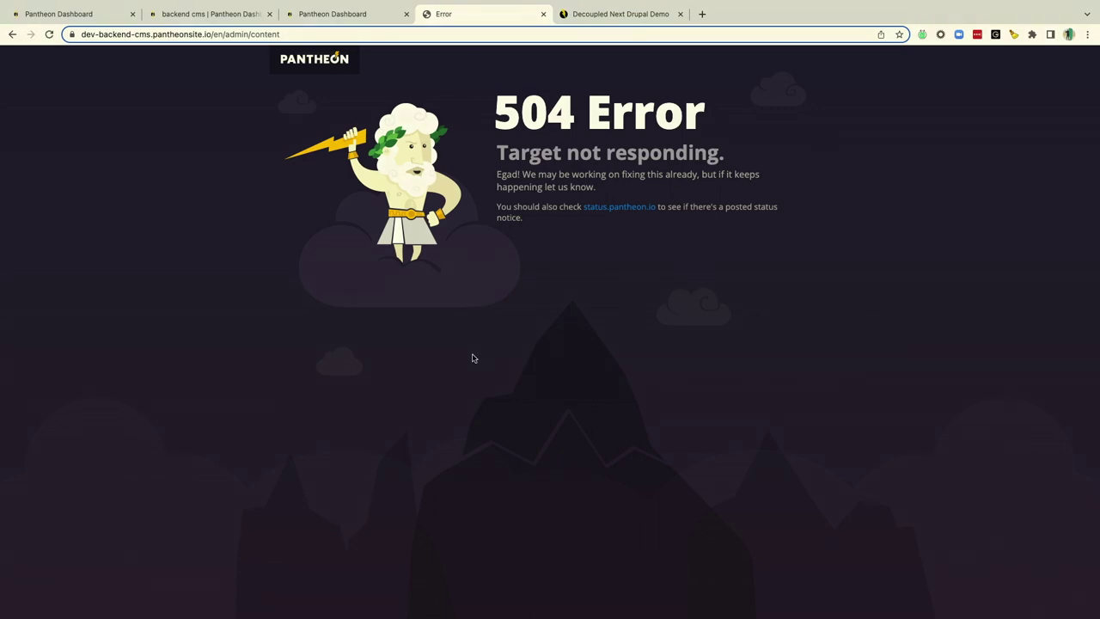
# - Reload the 504 page, strip /en/admin/content from the address to load the backend home, and reload
pyautogui.press('super+r')
pyautogui.click(176, 35)
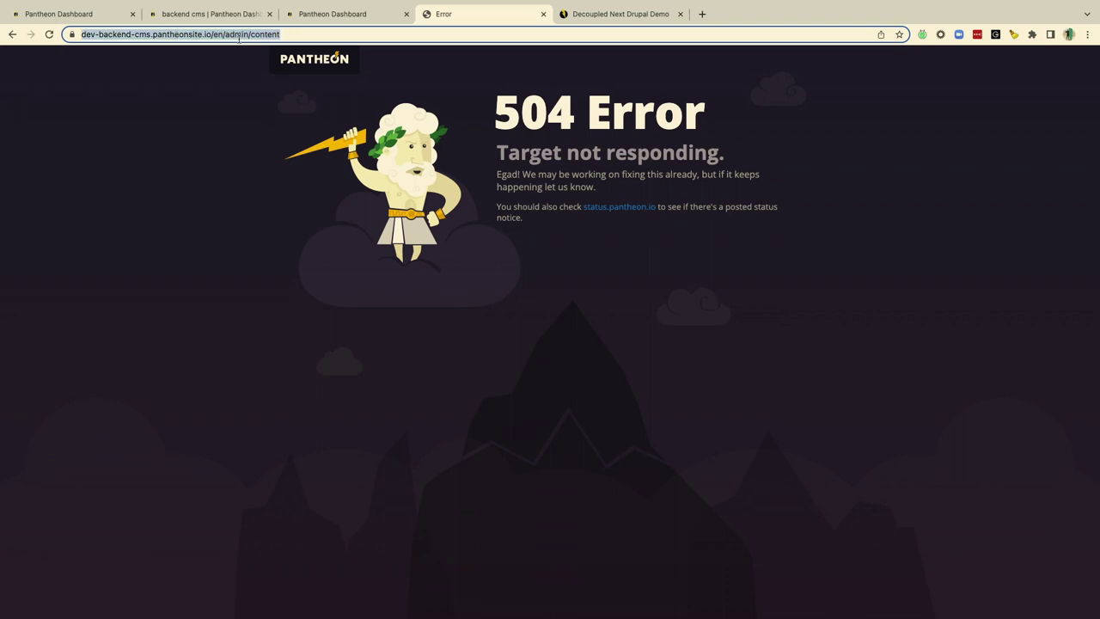
pyautogui.moveTo(239, 34); pyautogui.dragTo(308, 35)
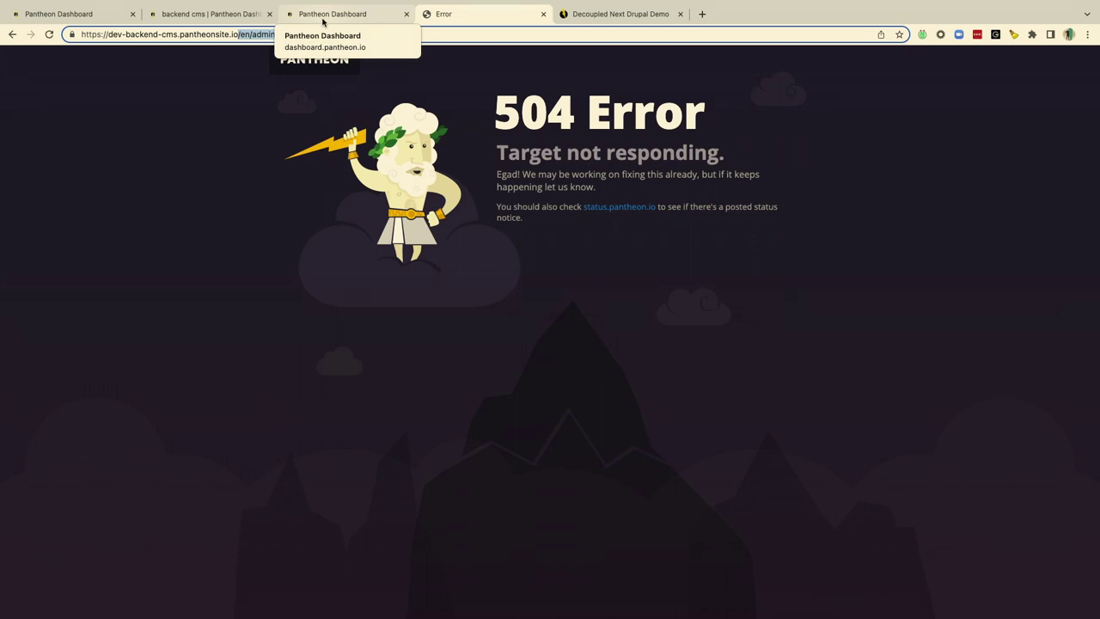
pyautogui.press('BackSpace')
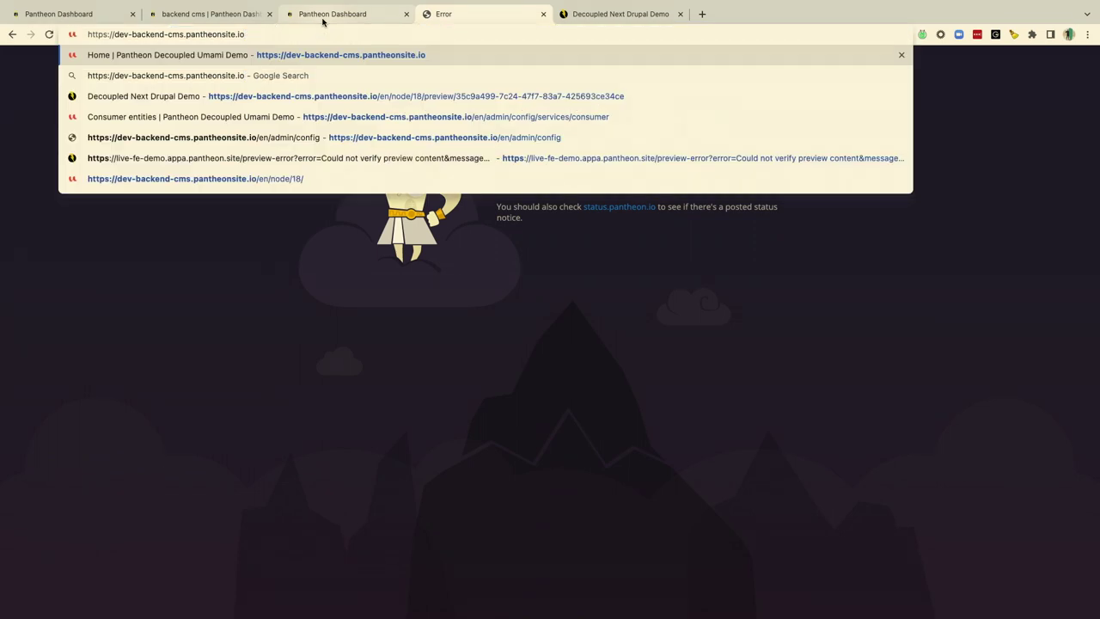
pyautogui.press('Return')
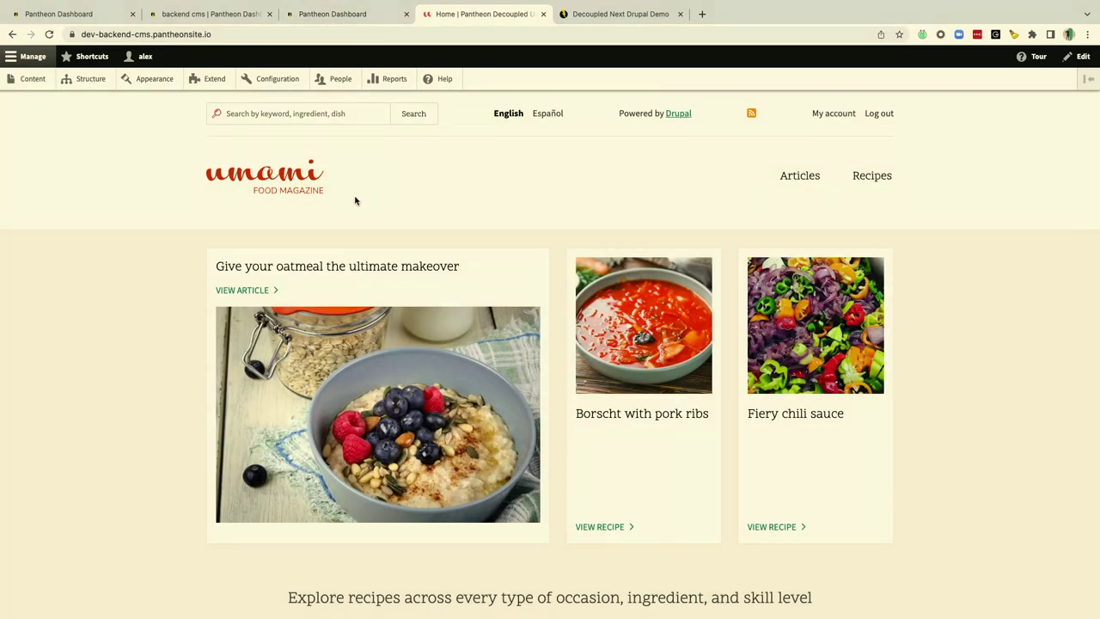
pyautogui.hotkey('ctrl', 'r')
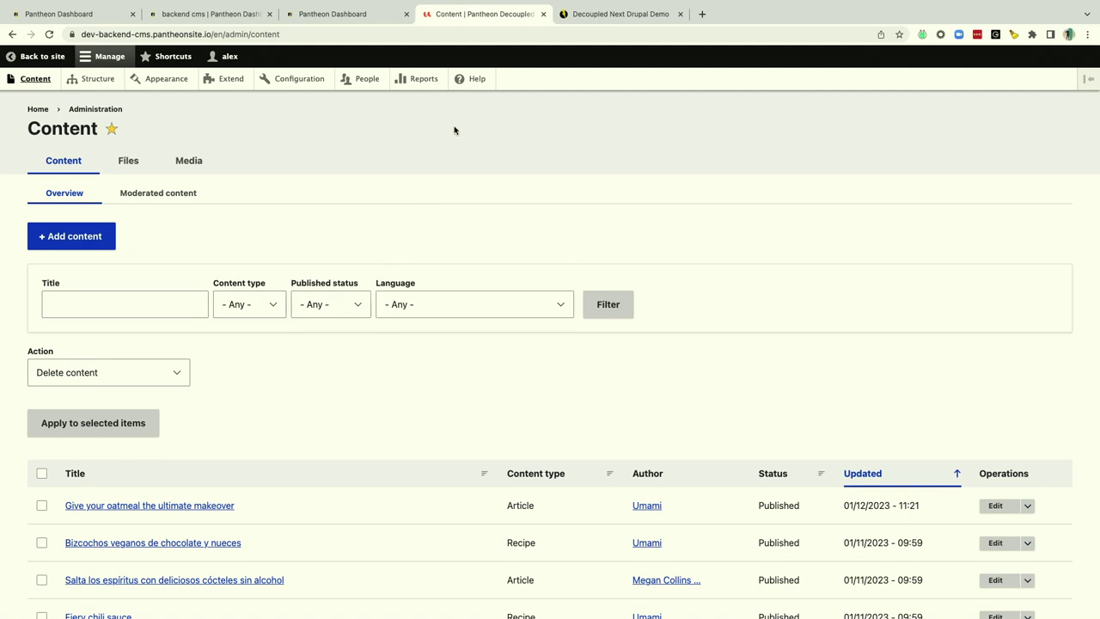
# - Compare the Fe Demo overview, Next.js front end and backend content list, then open the Next.js oatmeal article
pyautogui.click(361, 15)
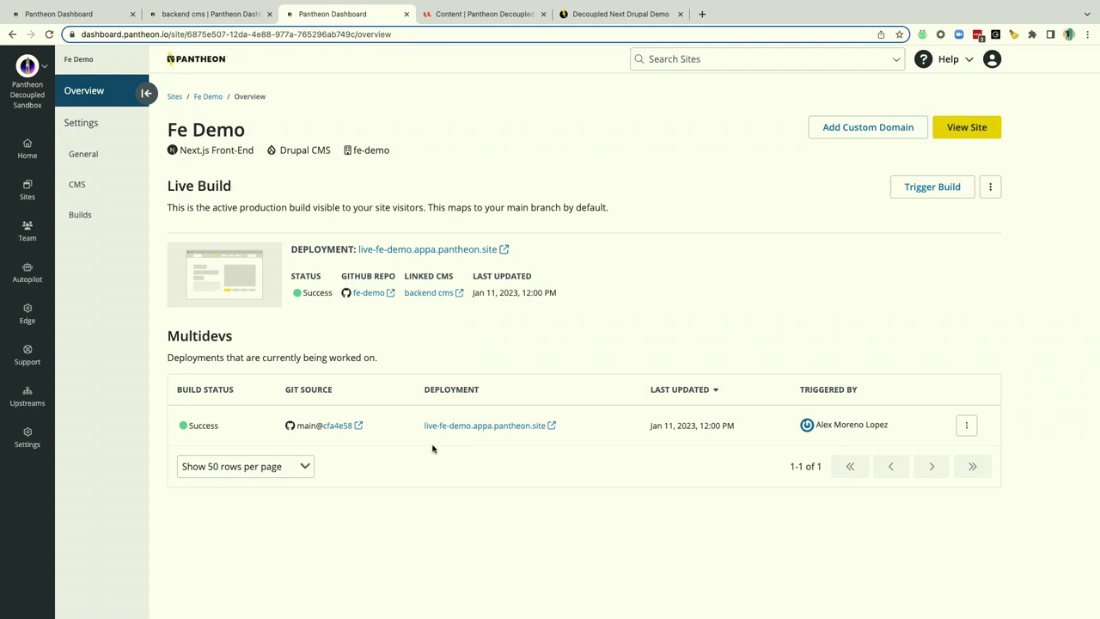
pyautogui.click(612, 15)
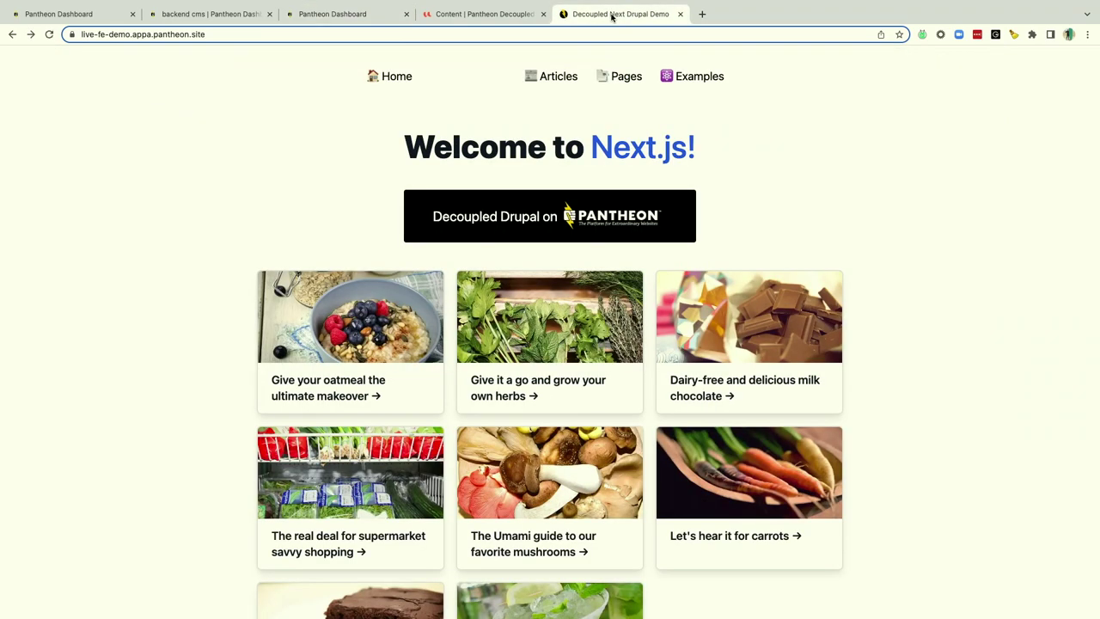
pyautogui.click(478, 14)
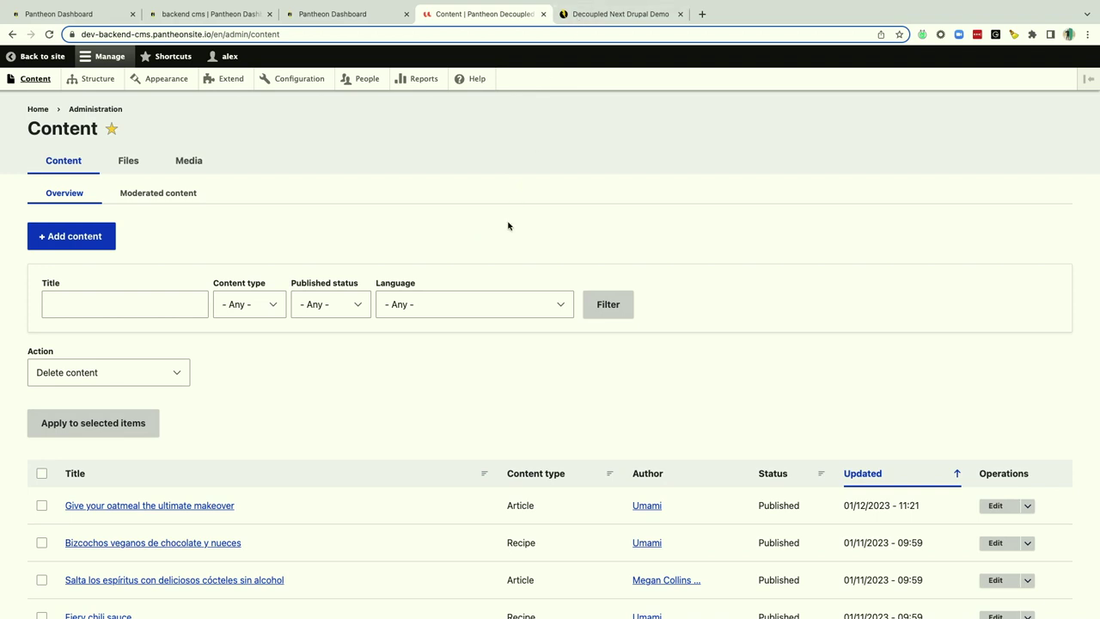
pyautogui.click(592, 12)
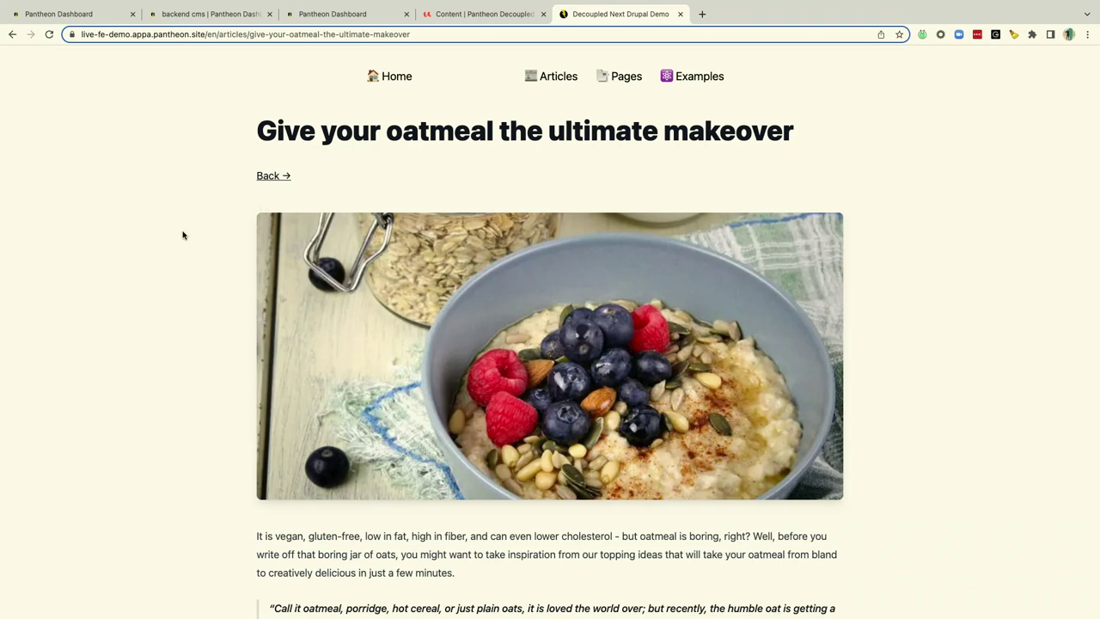
# - Copy the article title, filter the backend Content list by it, and open 'Give your oatmeal the ultimate makeover'
pyautogui.tripleClick(288, 138)
pyautogui.press('super+c')
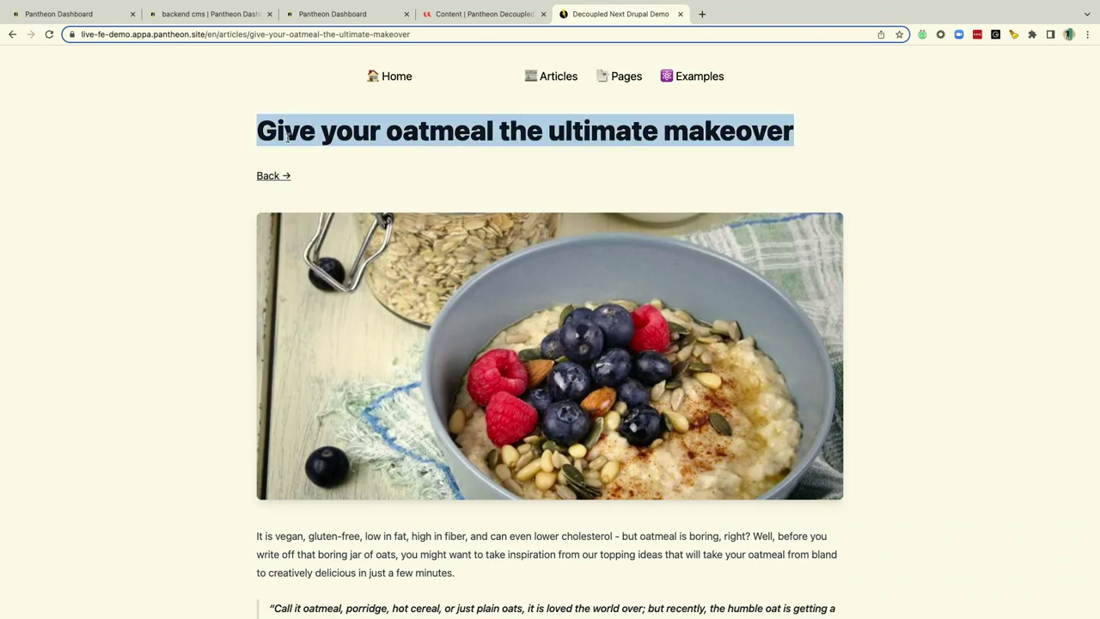
pyautogui.click(288, 137)
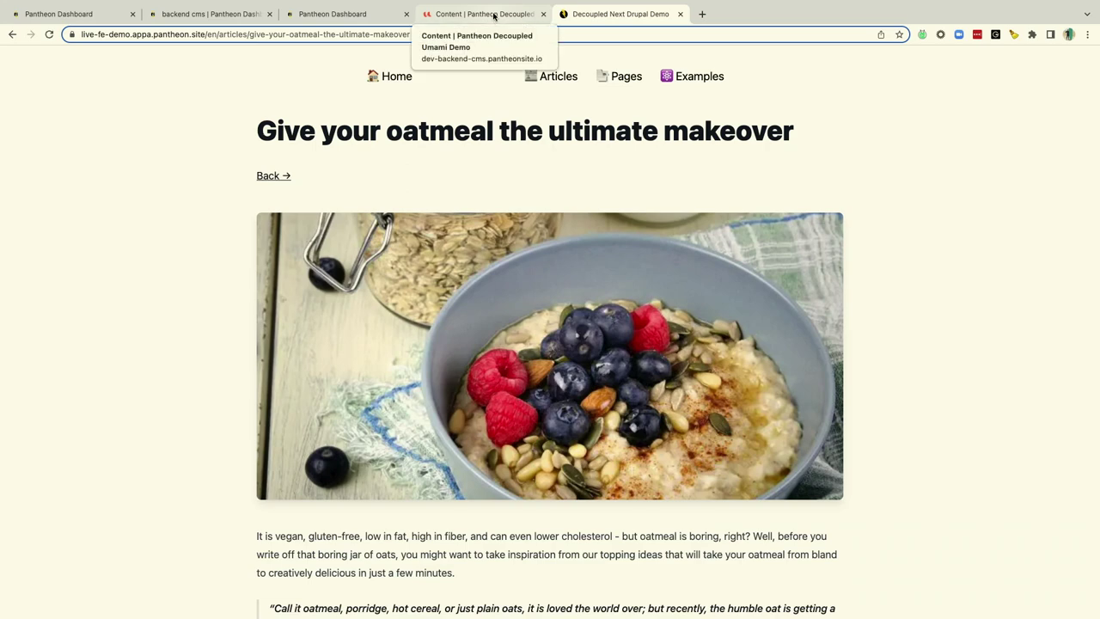
pyautogui.click(494, 17)
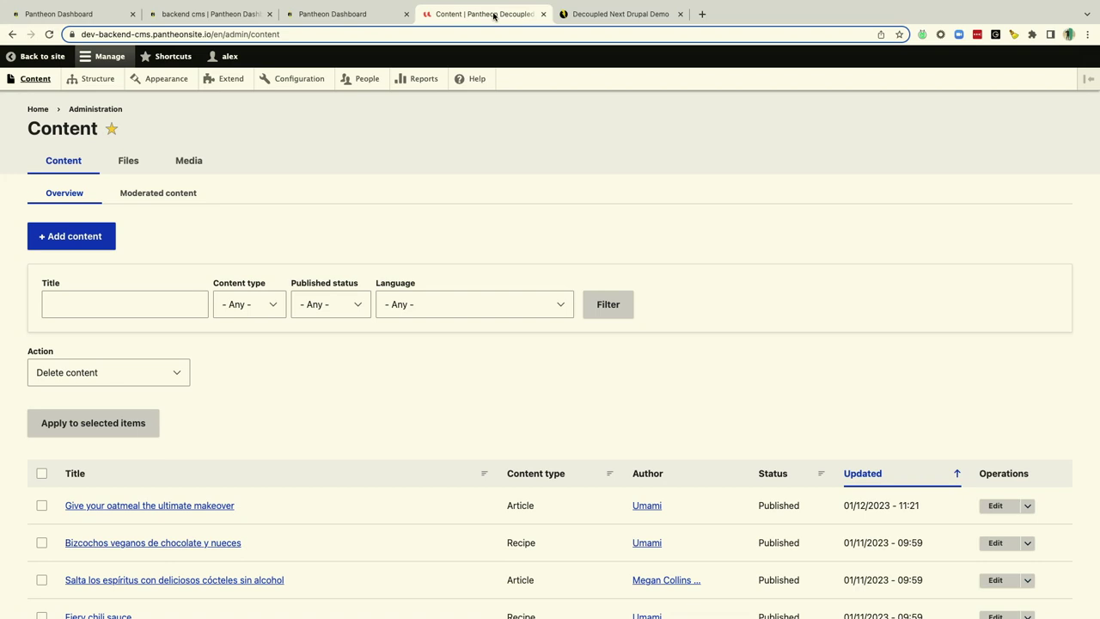
pyautogui.click(111, 310)
pyautogui.press('super+v')
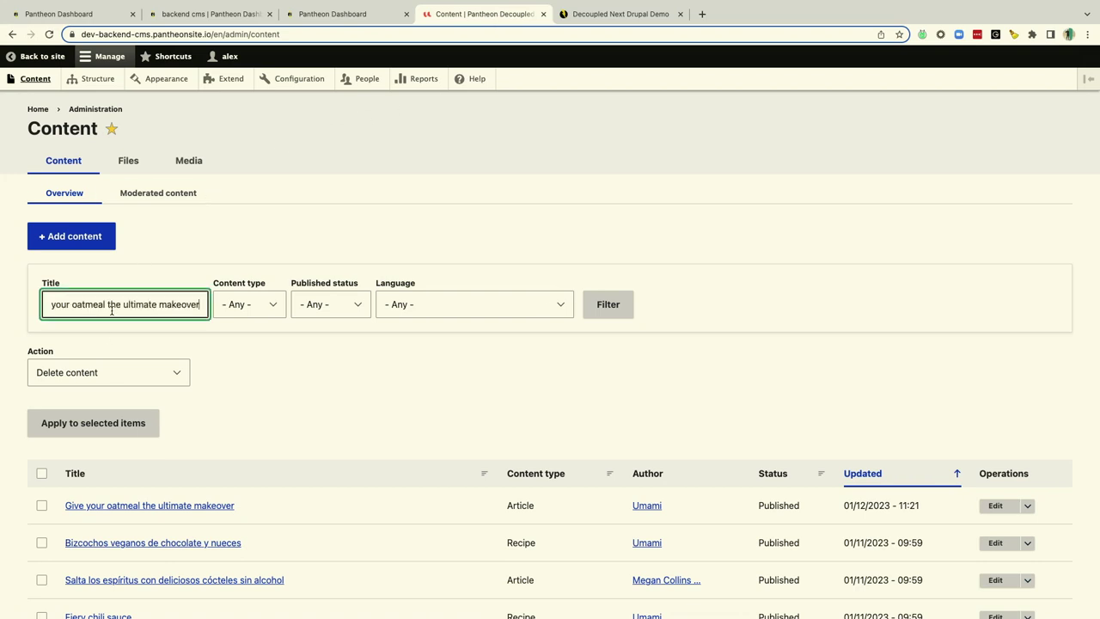
pyautogui.press('Return')
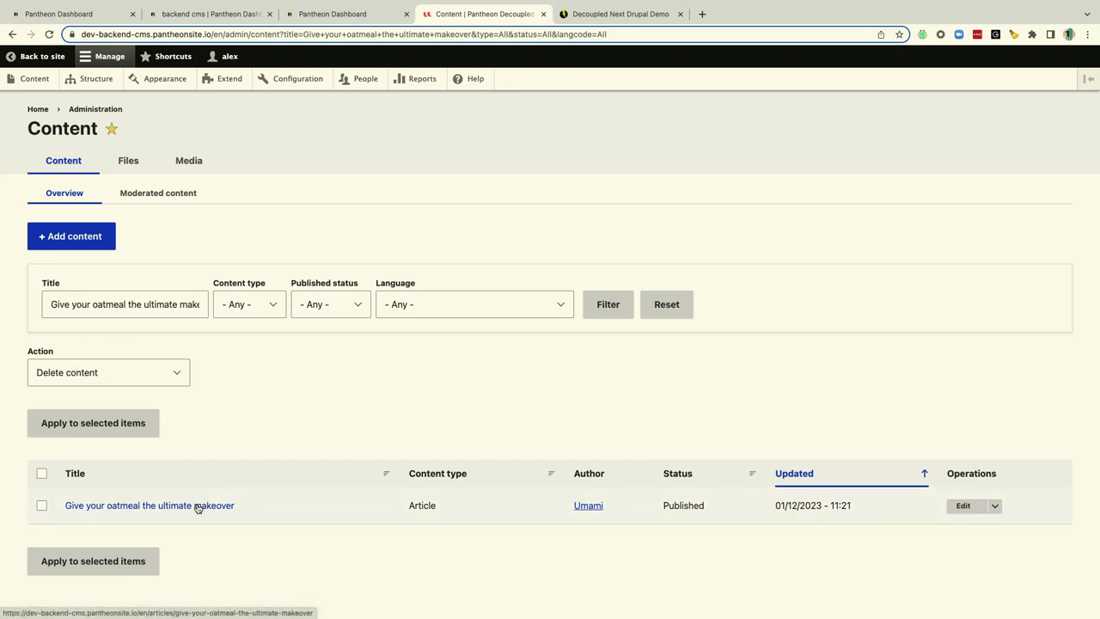
pyautogui.click(197, 506)
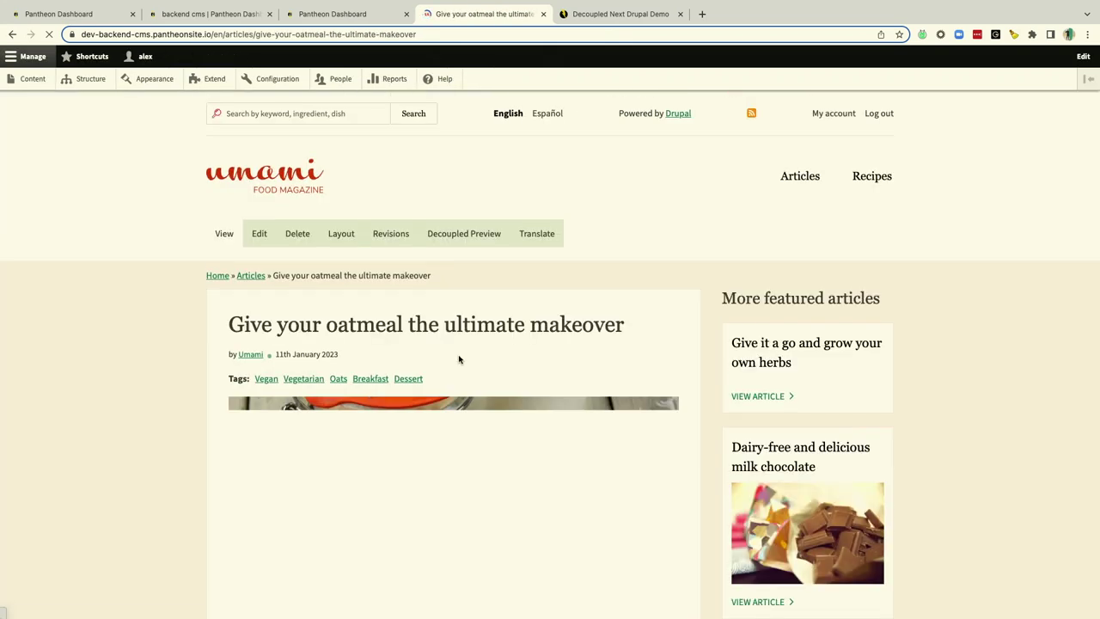
# - Edit the oatmeal article and bold its first paragraph and part of the third
pyautogui.scroll(-1, 143, 329)
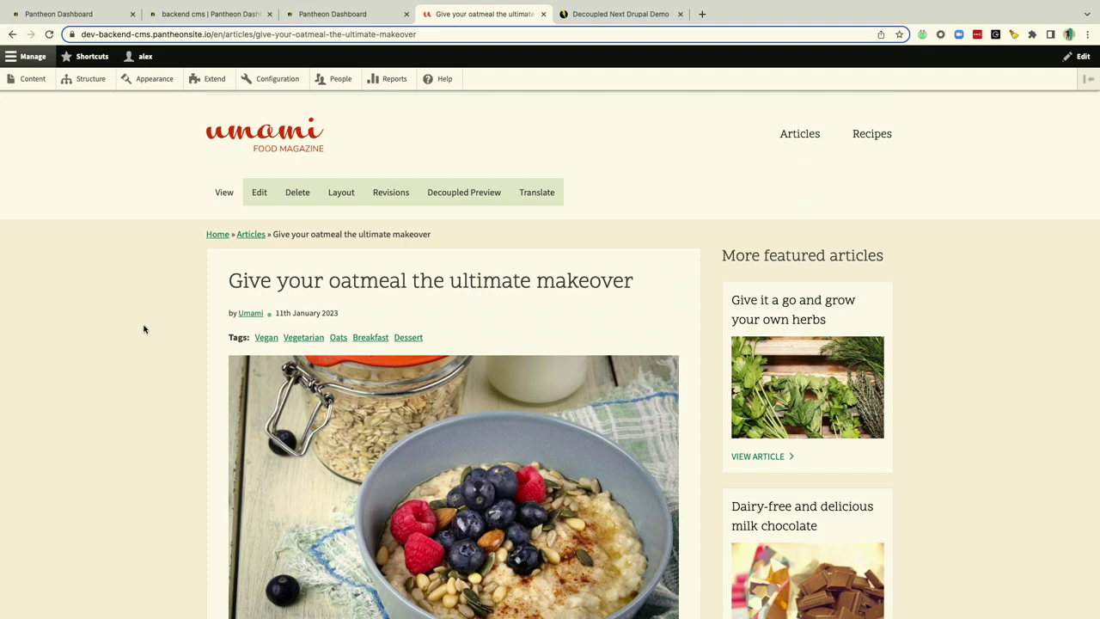
pyautogui.click(259, 191)
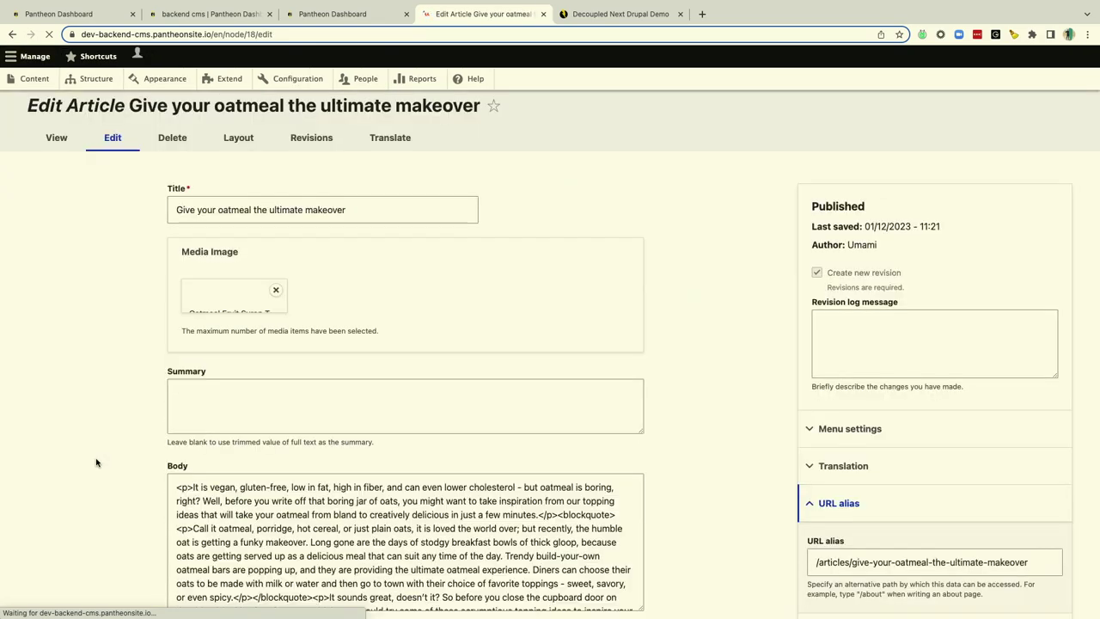
pyautogui.scroll(-3, 96, 462)
pyautogui.click(251, 324)
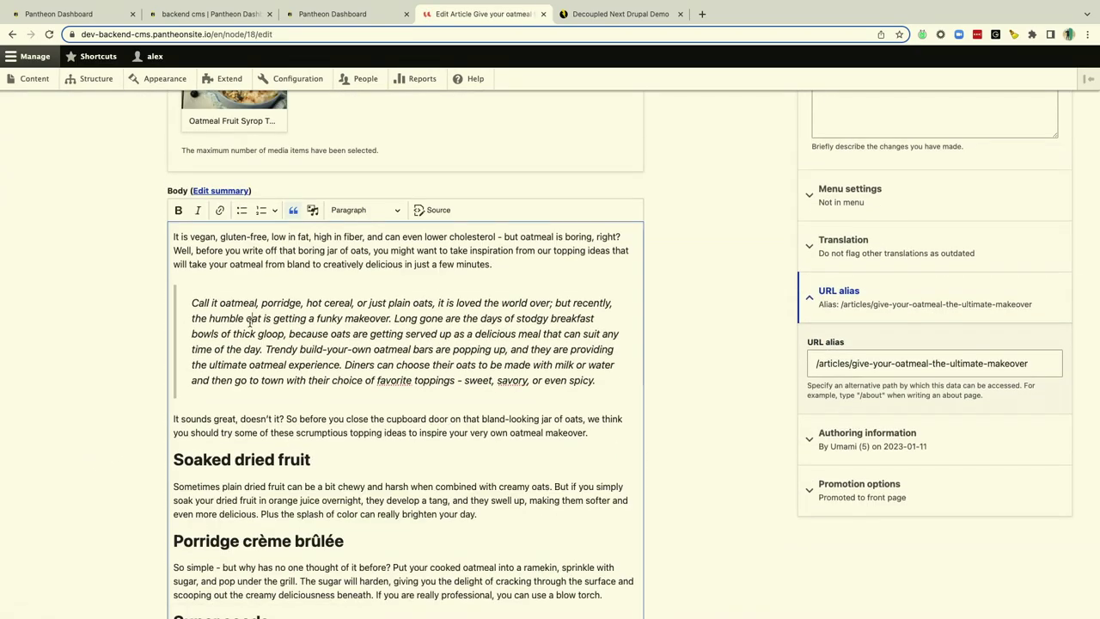
pyautogui.tripleClick(288, 260)
pyautogui.press('super+b')
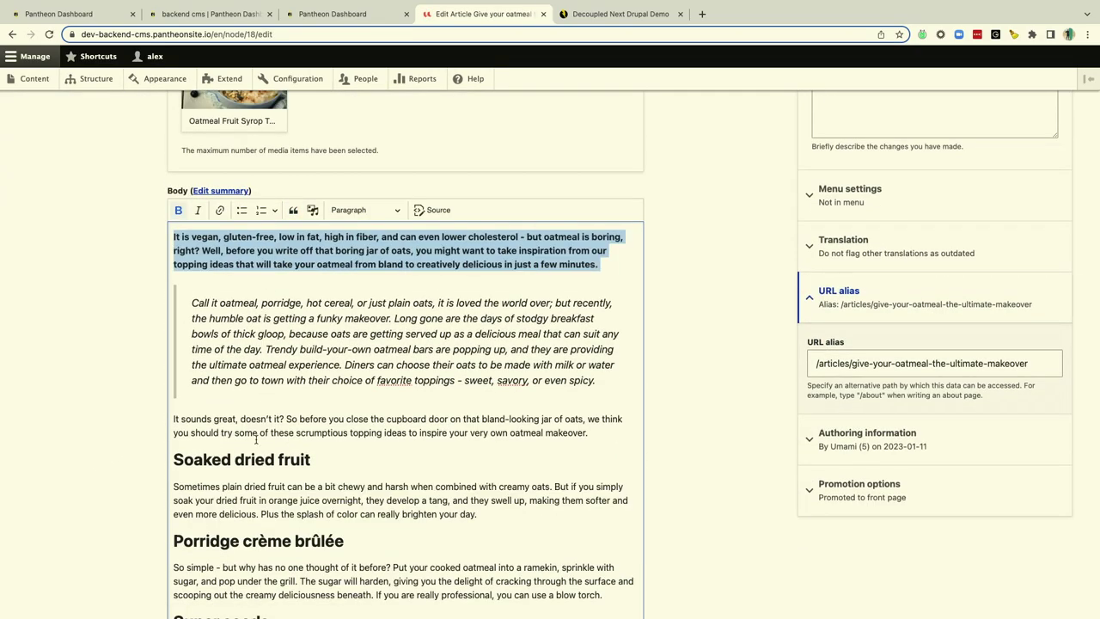
pyautogui.moveTo(241, 419); pyautogui.dragTo(299, 433)
pyautogui.press('super+b')
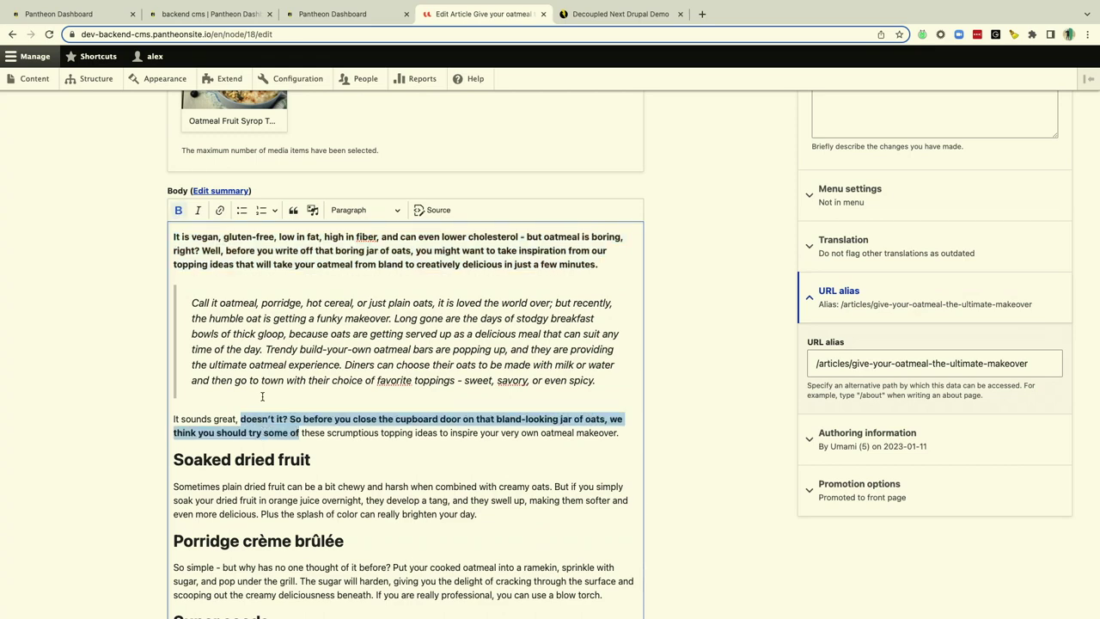
# - Append 'by' and the author's name to the end of the article title
pyautogui.scroll(5, 262, 397)
pyautogui.click(373, 233)
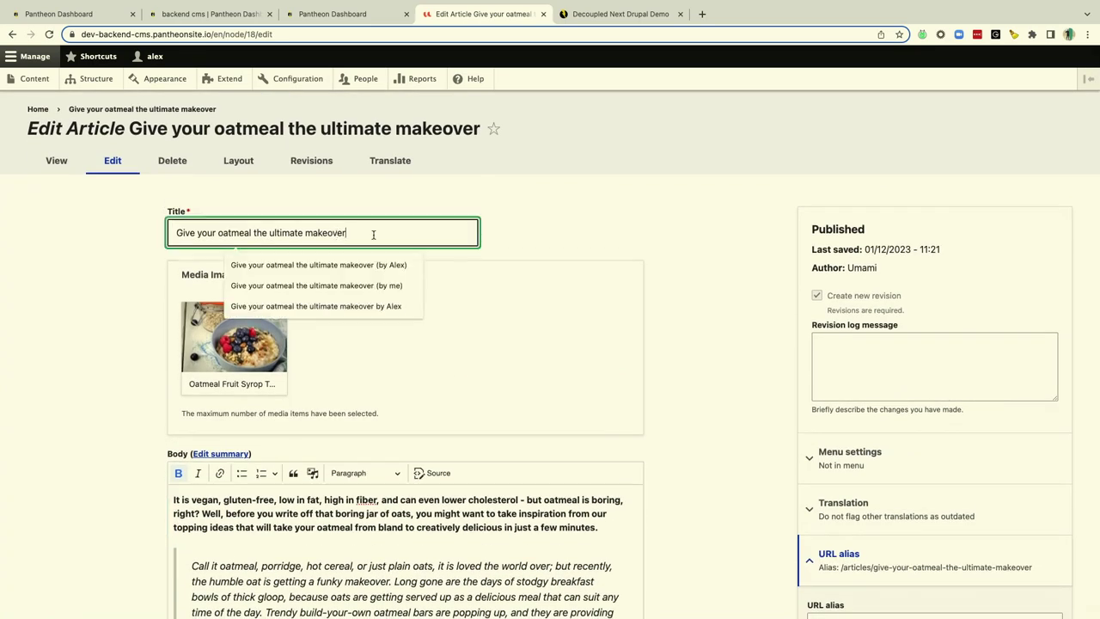
pyautogui.write('by Alex Moreno')
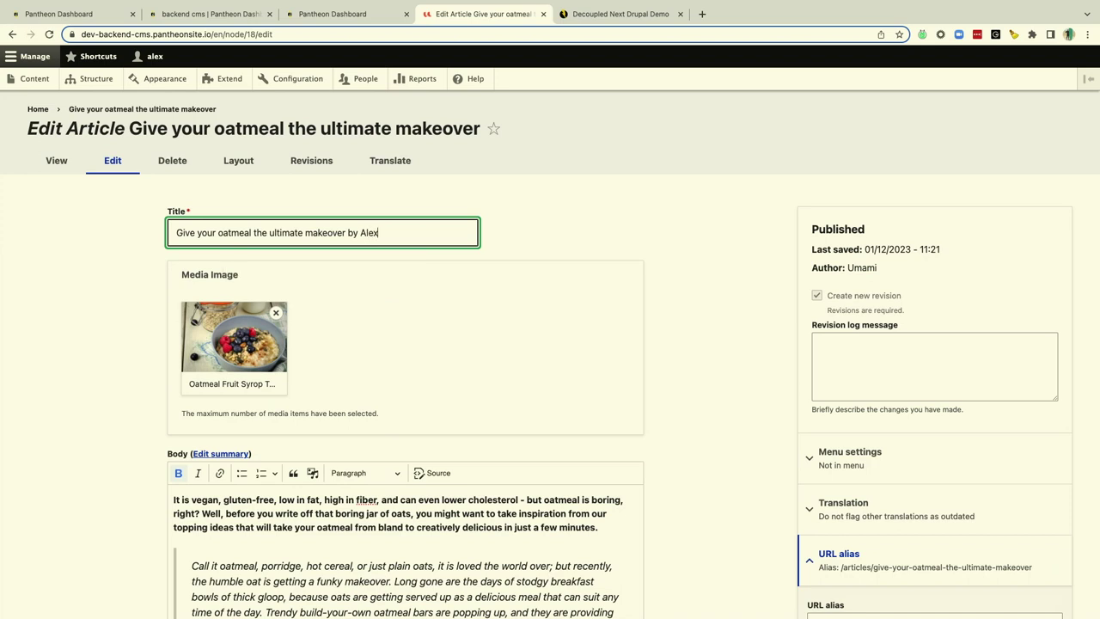
pyautogui.click(658, 344)
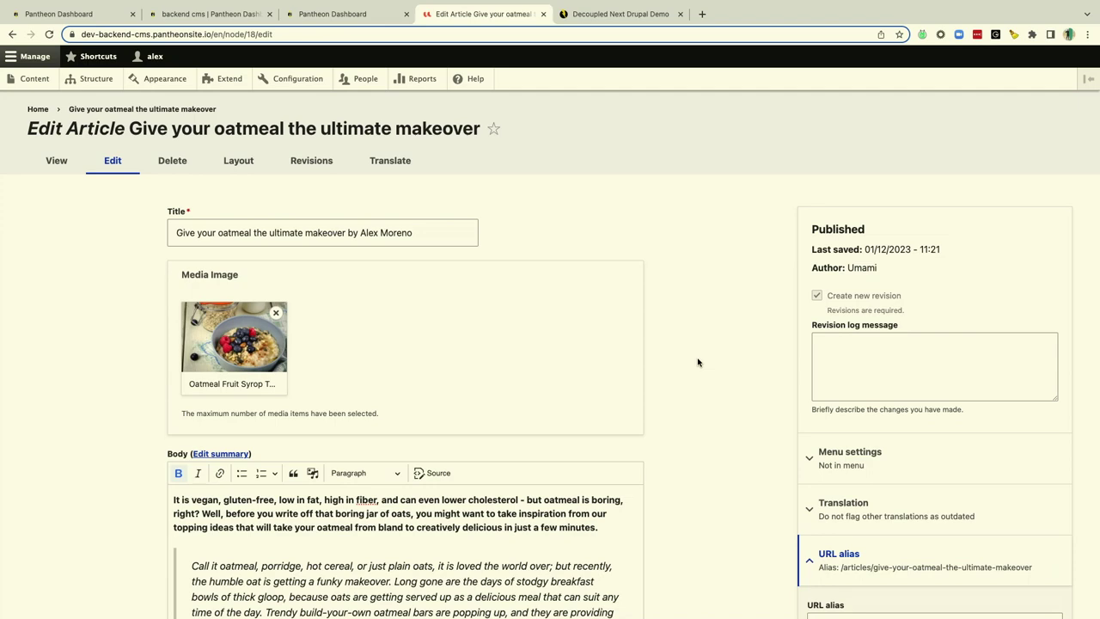
pyautogui.scroll(-20, 698, 362)
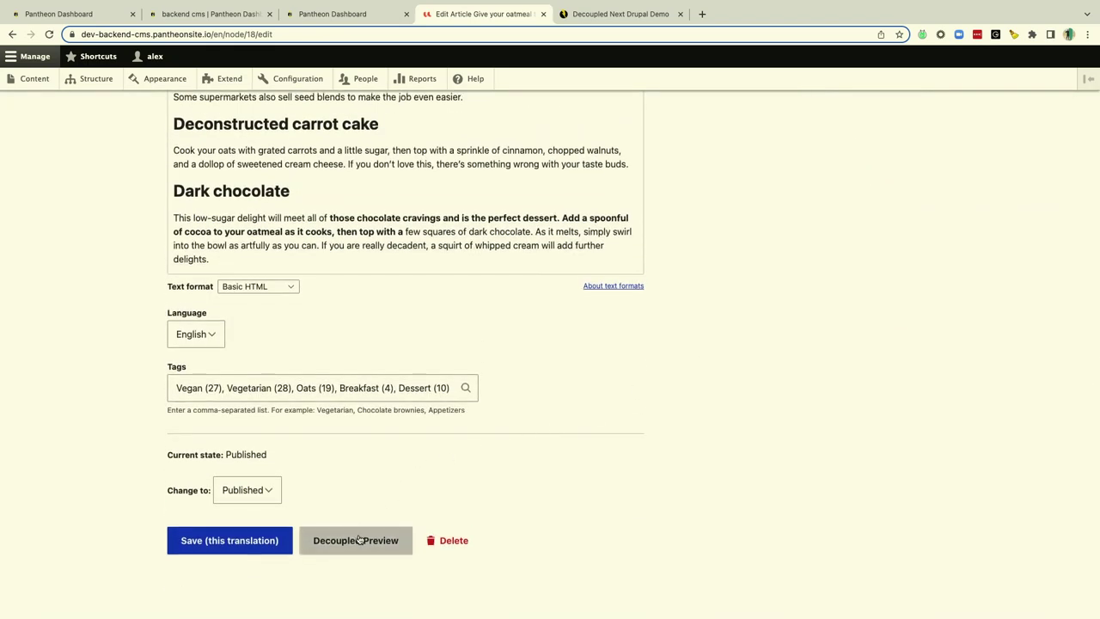
# - Preview the edited article through Decoupled Preview with Example NextJS Preview as the site
pyautogui.click(359, 540)
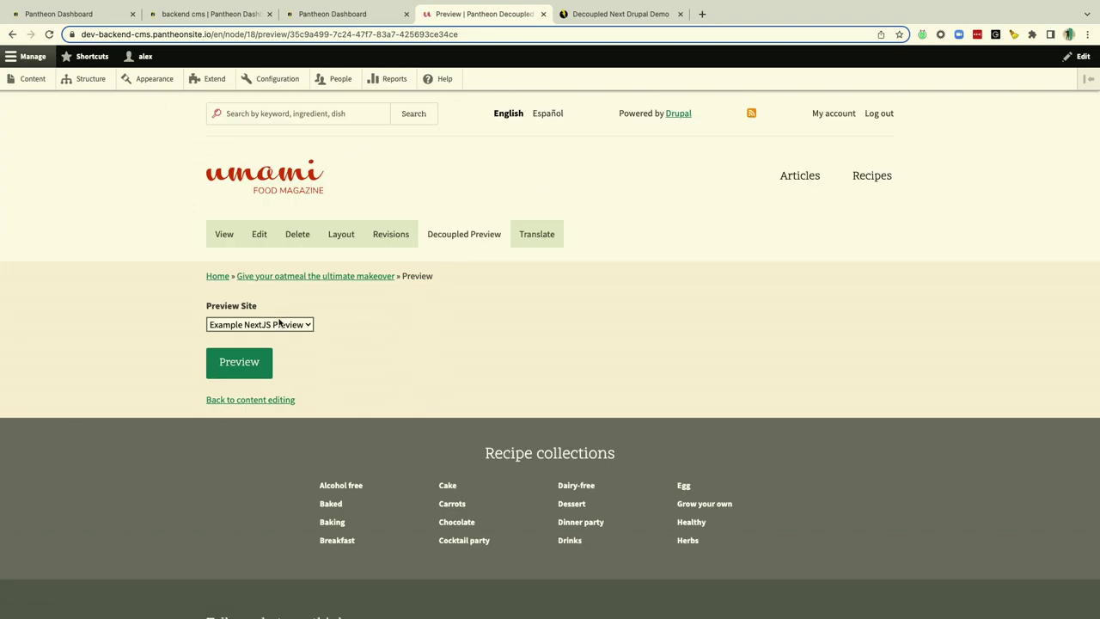
pyautogui.click(278, 321)
pyautogui.press('Escape')
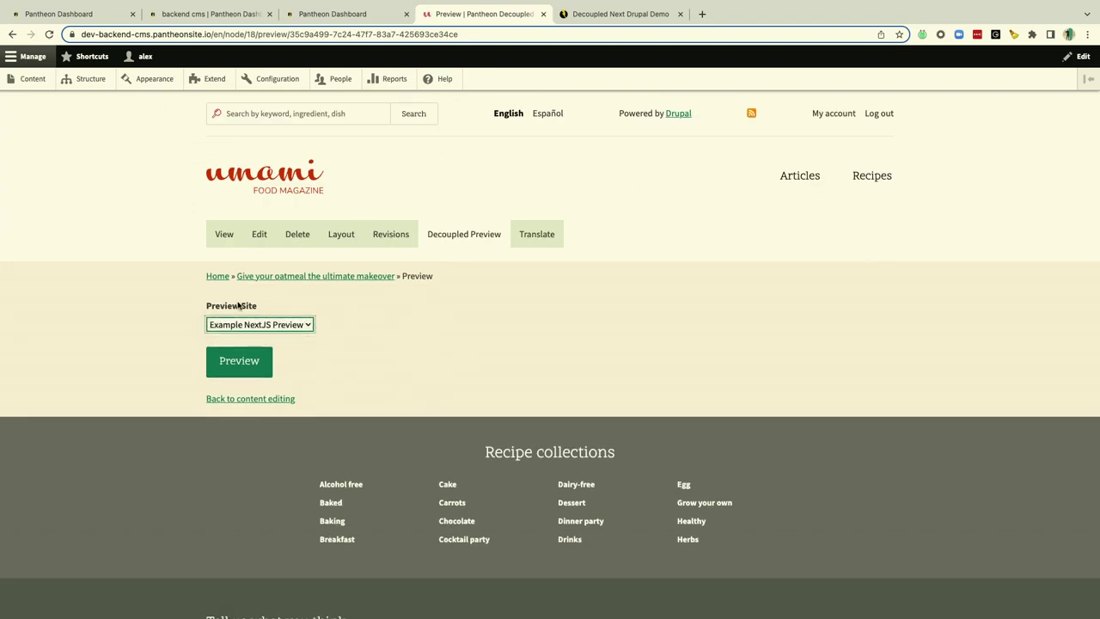
pyautogui.click(255, 324)
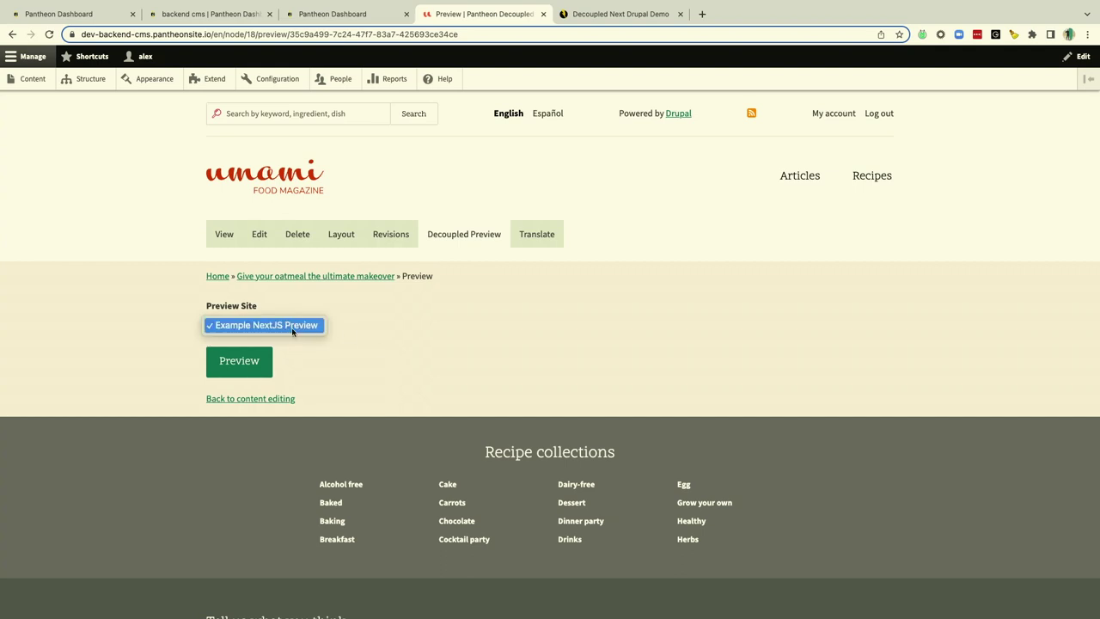
pyautogui.click(292, 330)
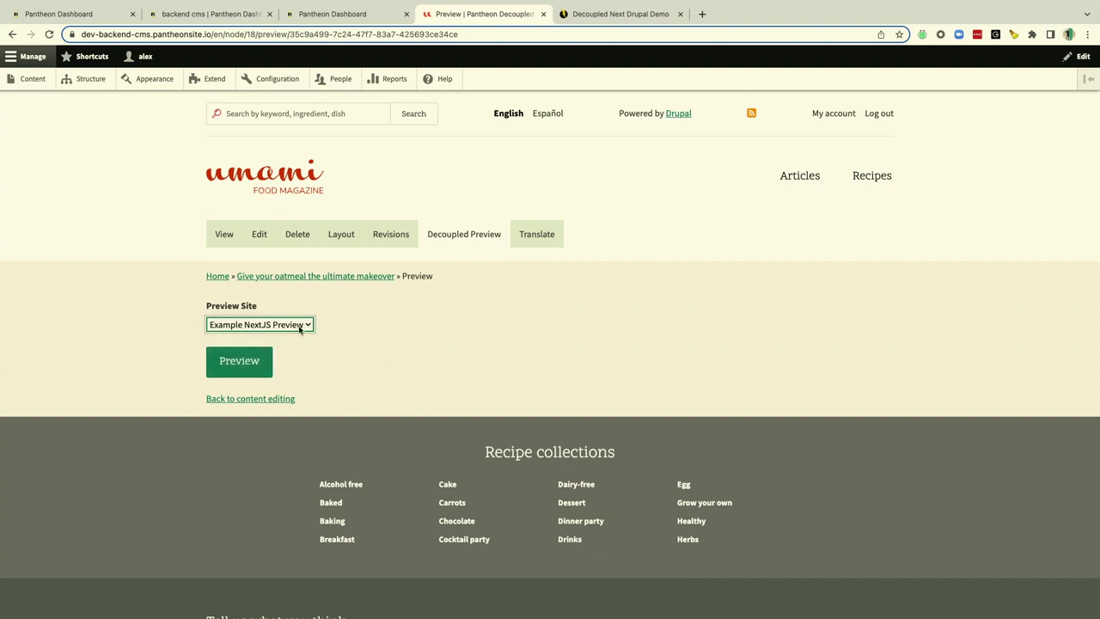
pyautogui.click(300, 328)
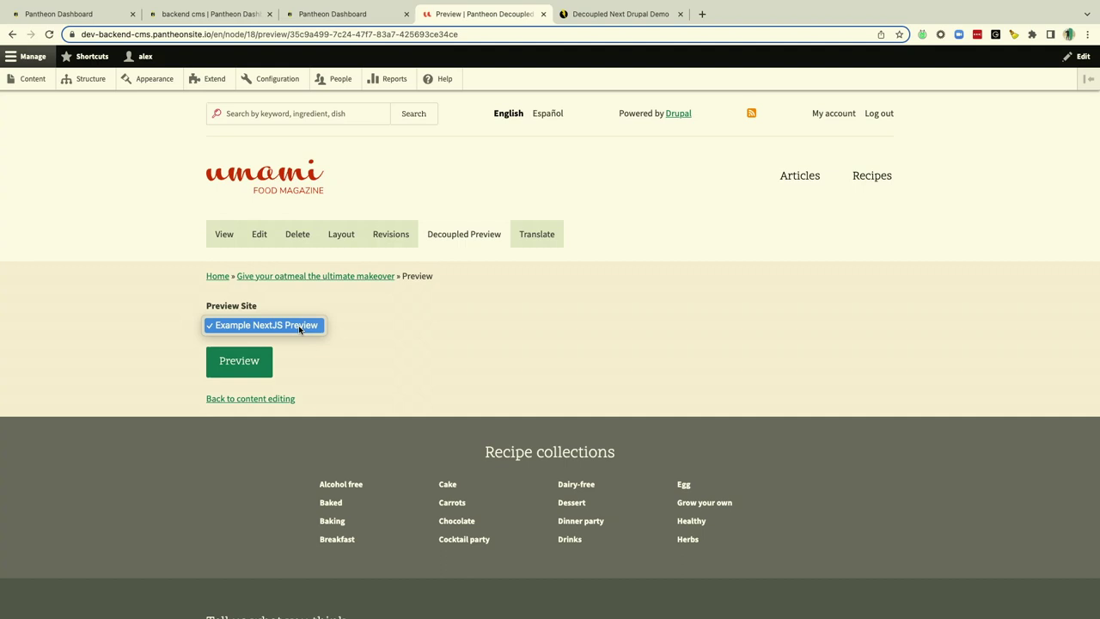
pyautogui.click(300, 328)
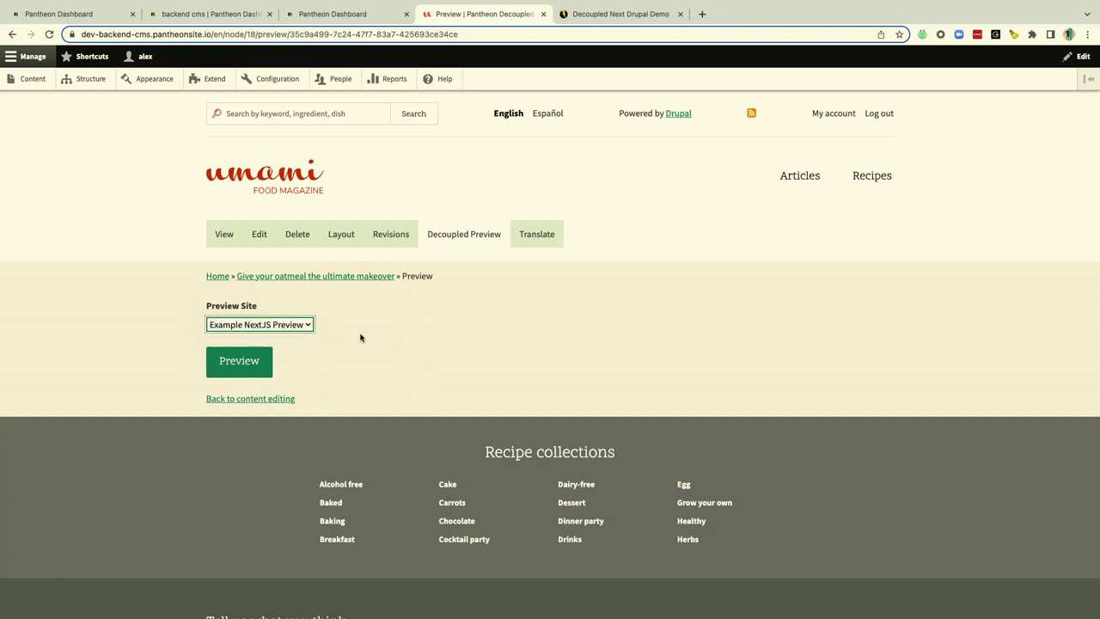
pyautogui.click(246, 361)
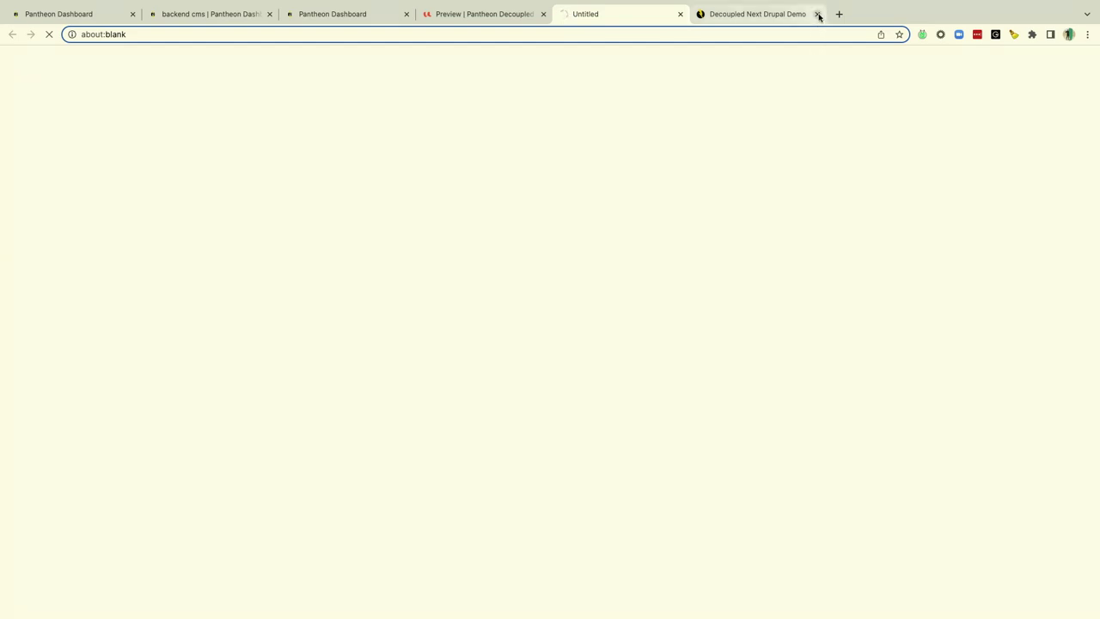
# - Inspect the preview-mode article's changed title and bold first paragraph
pyautogui.click(775, 17)
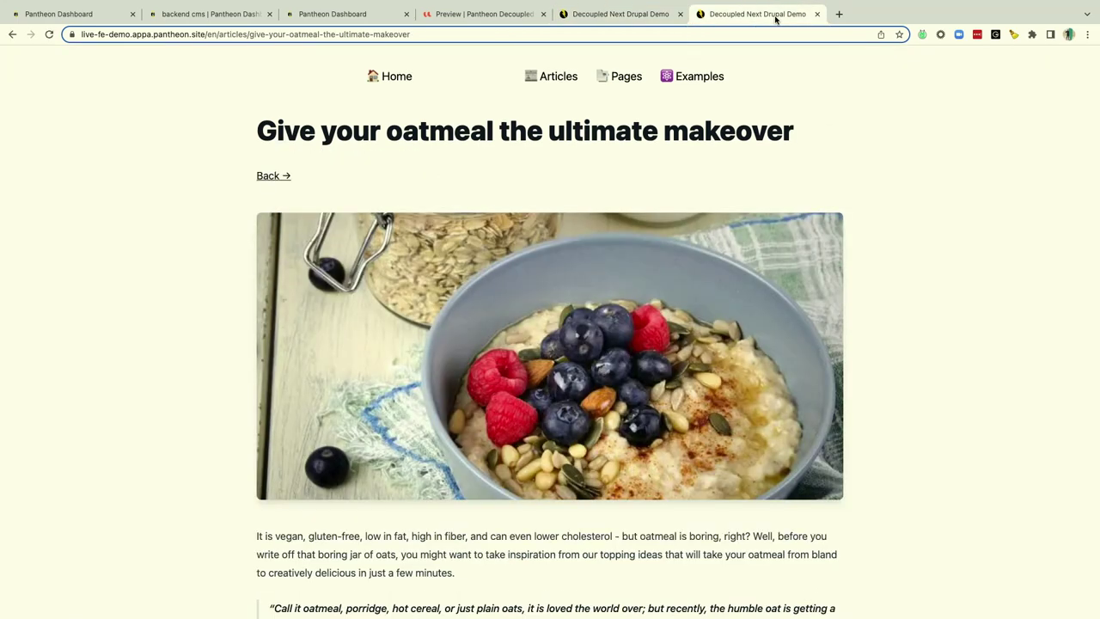
pyautogui.scroll(-3, 717, 274)
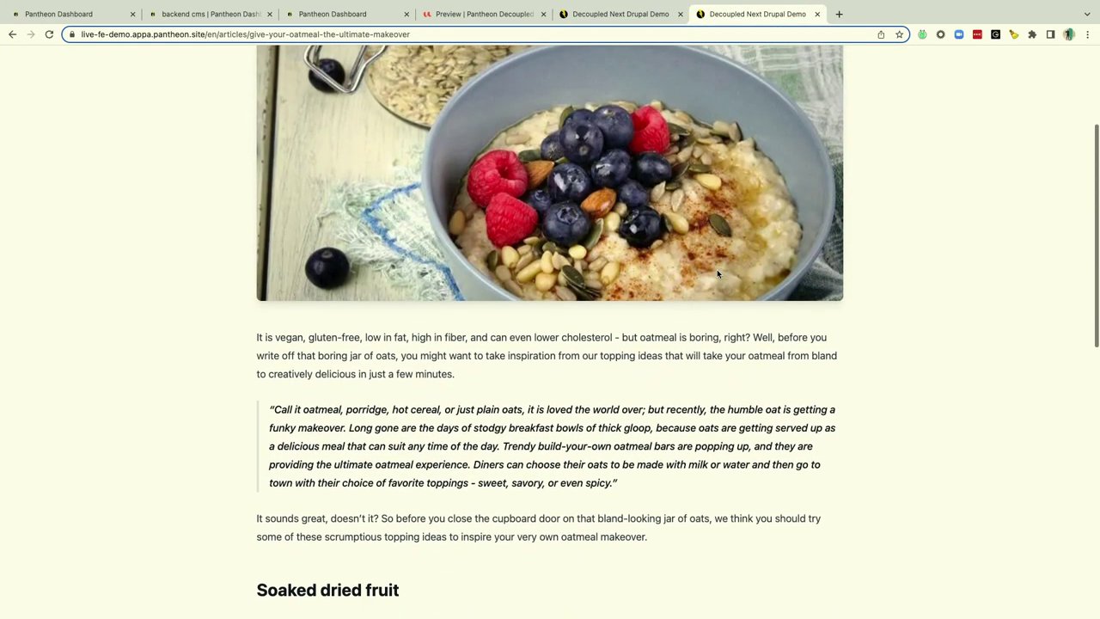
pyautogui.moveTo(372, 327); pyautogui.dragTo(393, 367)
pyautogui.click(393, 366)
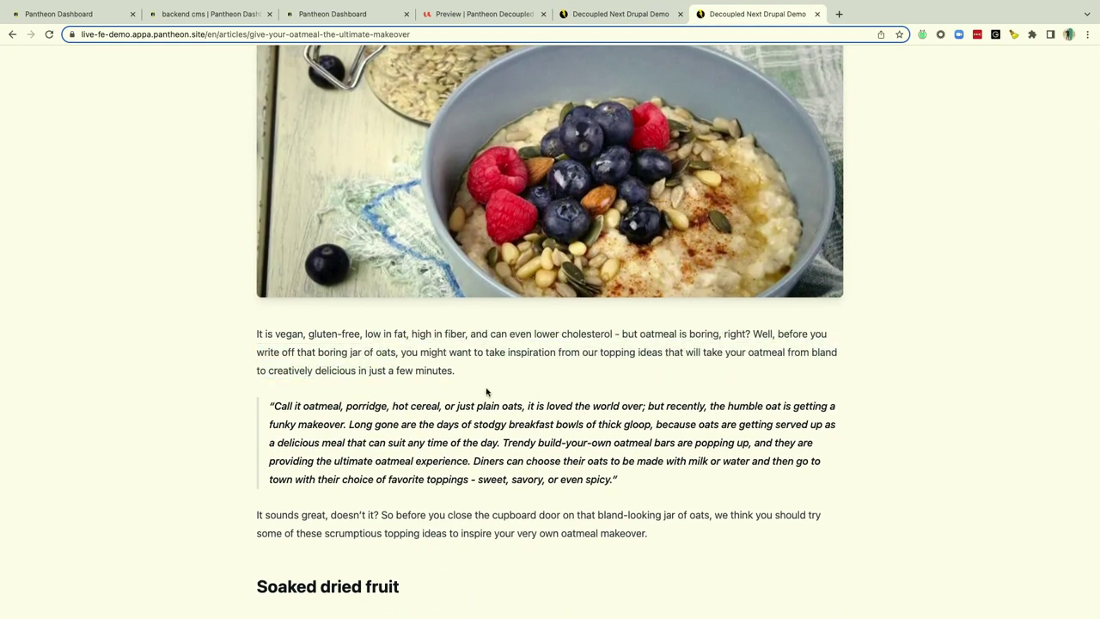
pyautogui.scroll(-1, 486, 391)
pyautogui.scroll(5, 640, 99)
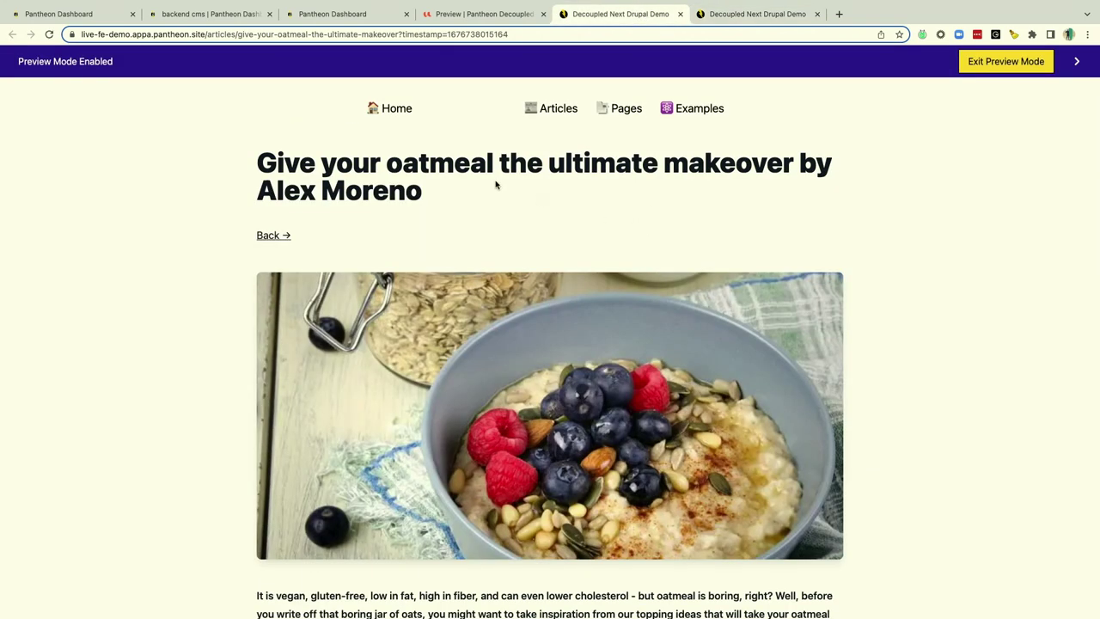
pyautogui.moveTo(703, 163); pyautogui.dragTo(370, 190)
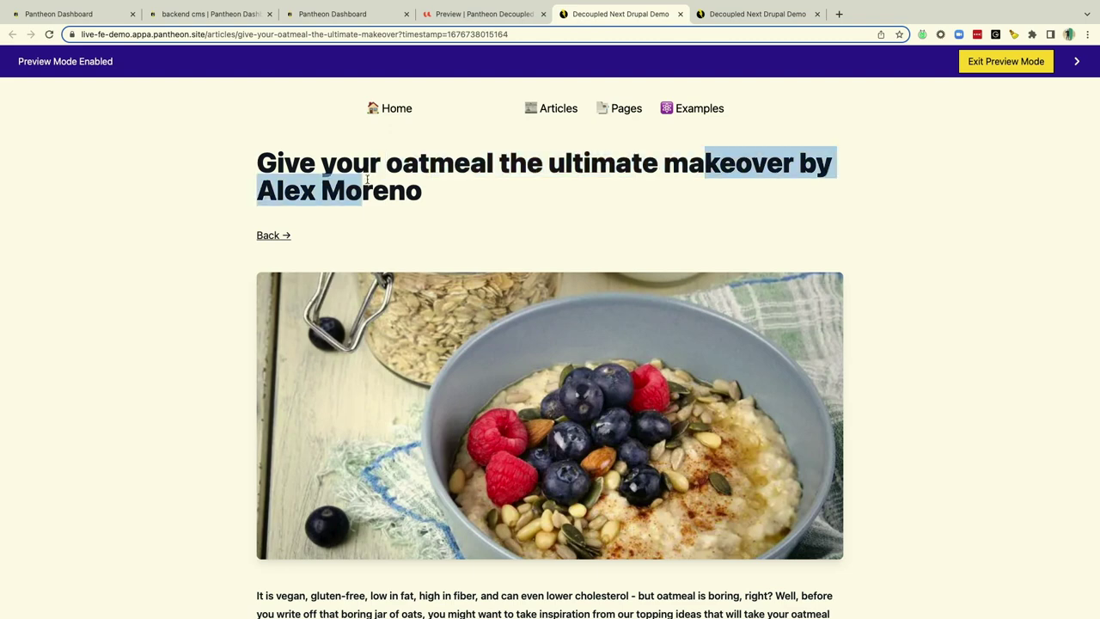
pyautogui.doubleClick(732, 169)
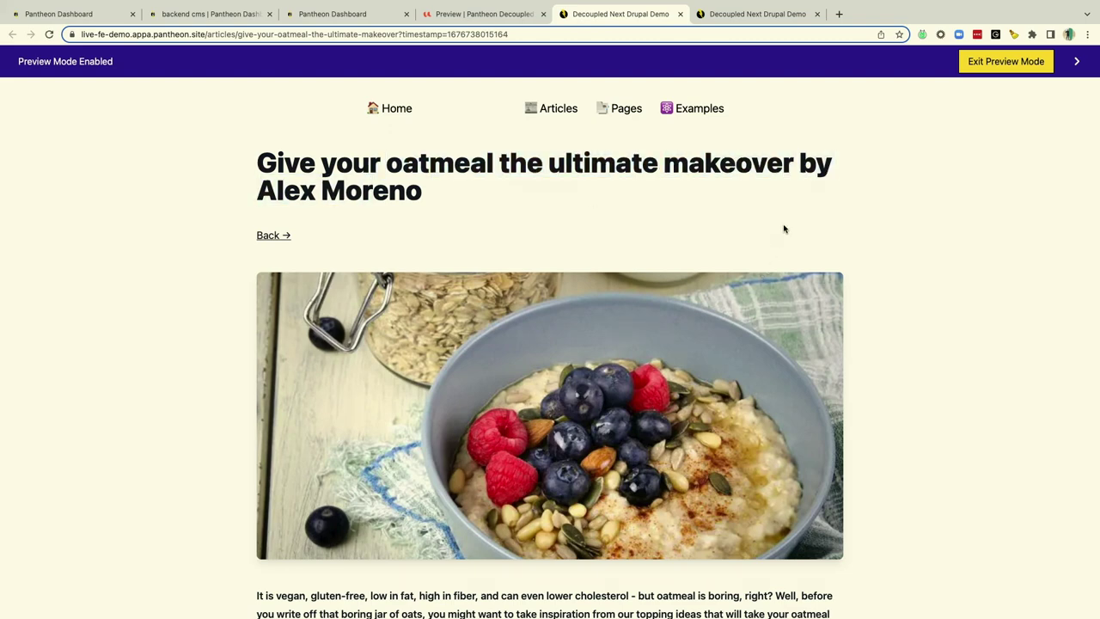
pyautogui.scroll(-5, 783, 225)
pyautogui.doubleClick(429, 381)
pyautogui.tripleClick(430, 380)
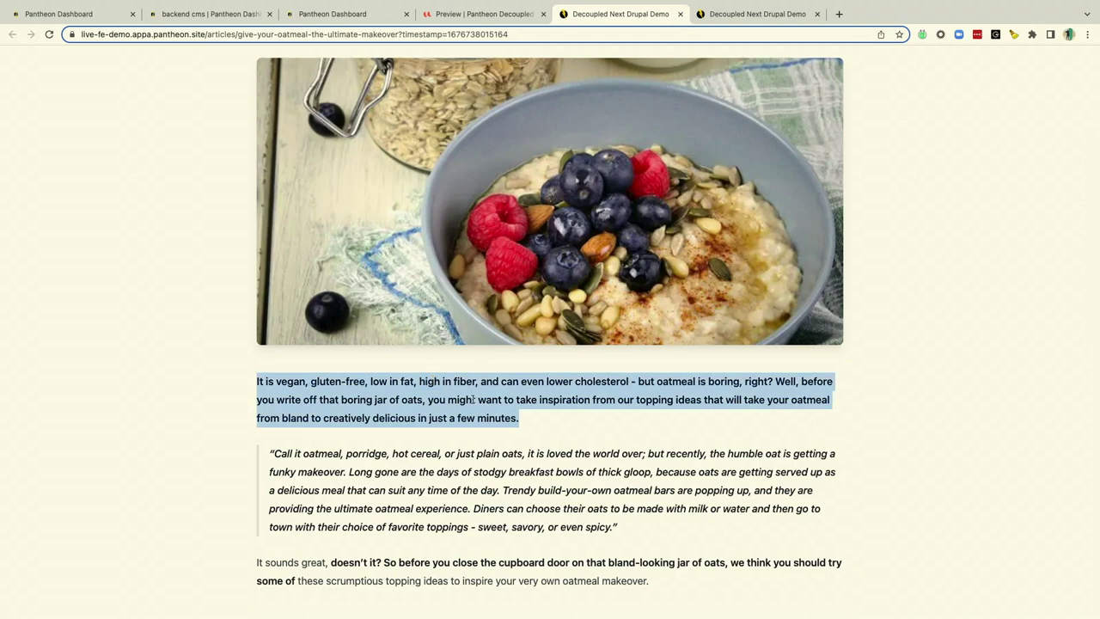
pyautogui.click(430, 380)
pyautogui.scroll(-3, 472, 400)
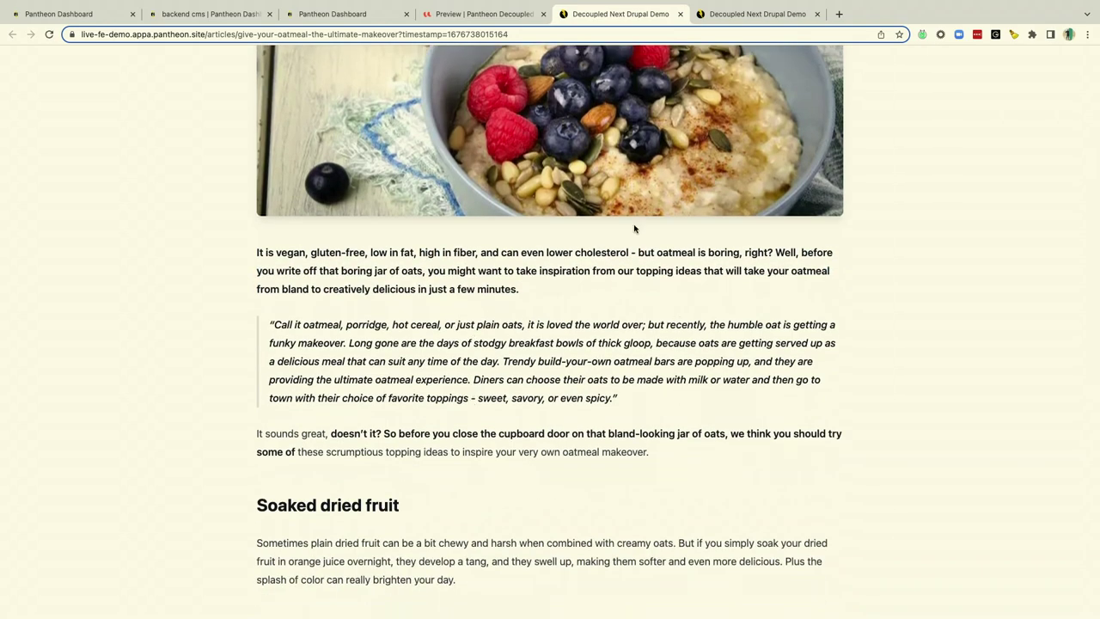
# - Compare against the published article, close the preview tab, and return to Pantheon Dashboard
pyautogui.click(741, 19)
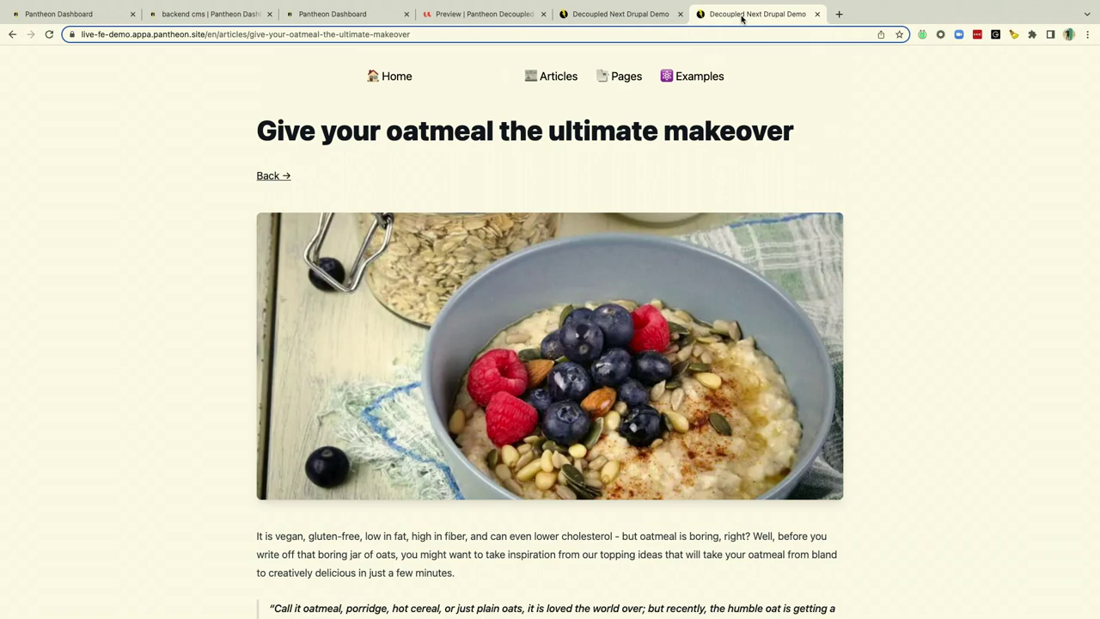
pyautogui.click(667, 17)
pyautogui.scroll(5, 602, 219)
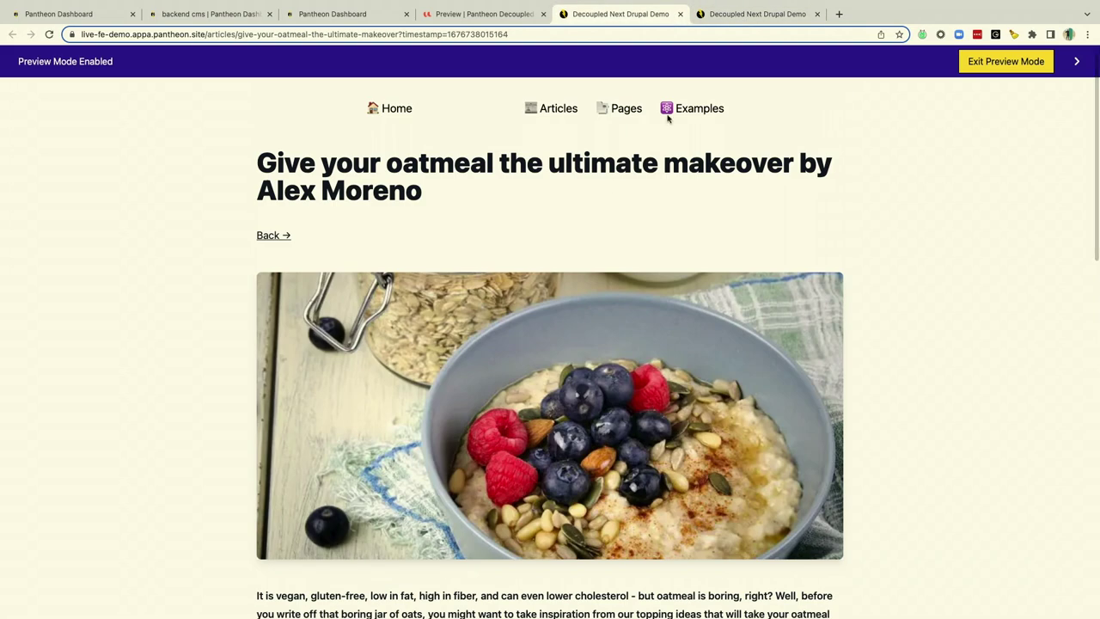
pyautogui.click(680, 14)
pyautogui.click(471, 16)
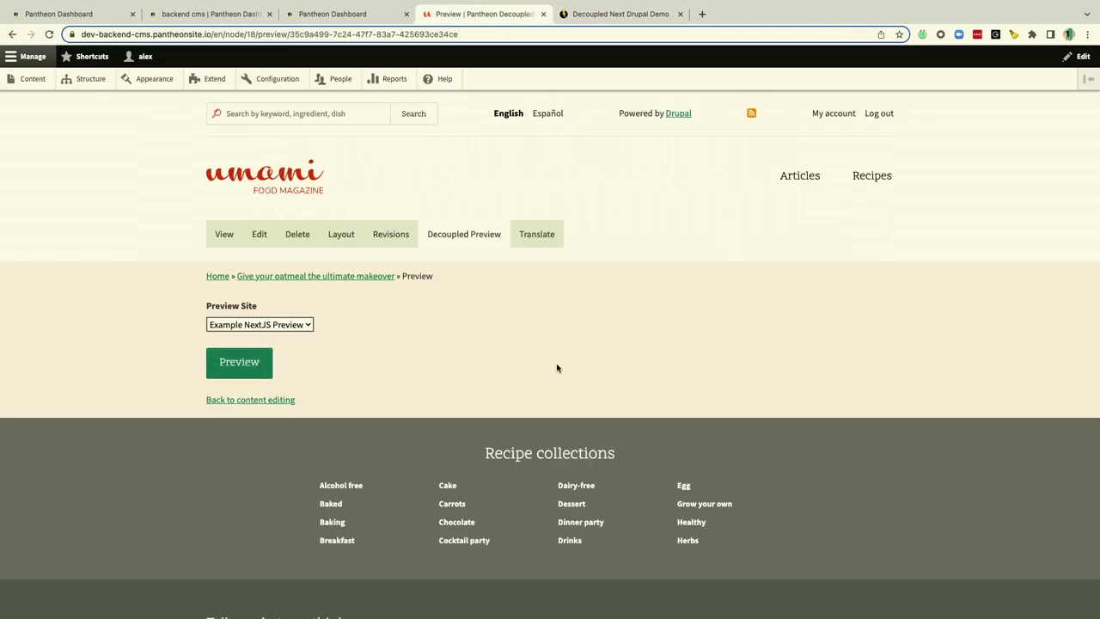
pyautogui.click(369, 15)
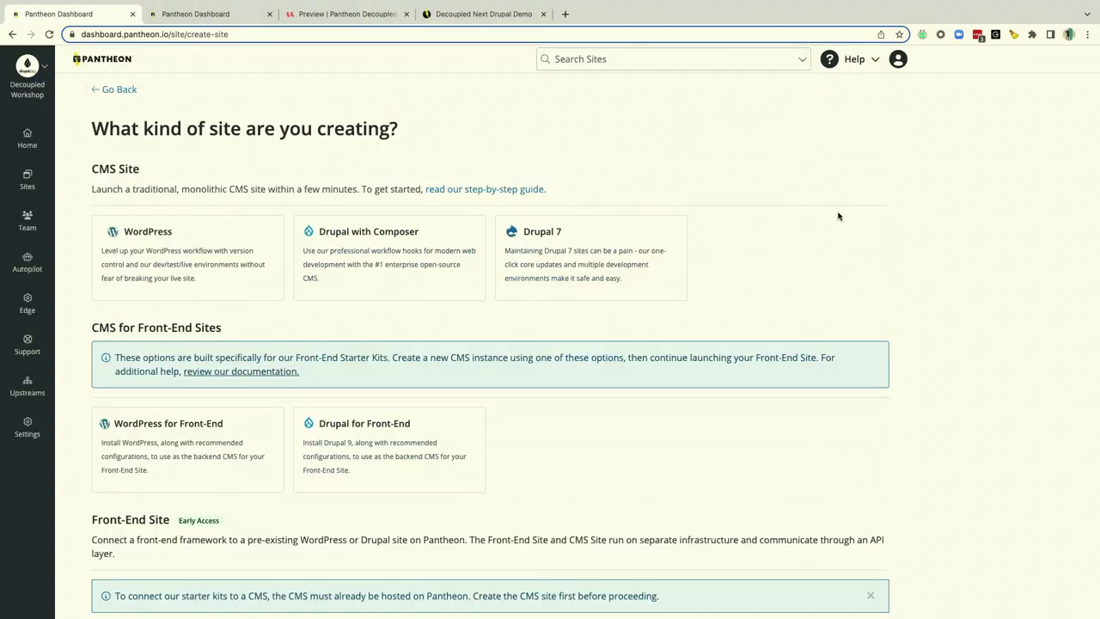
# - Pick the Drupal for Front-End card under CMS for Front-End Sites
pyautogui.scroll(-3, 838, 215)
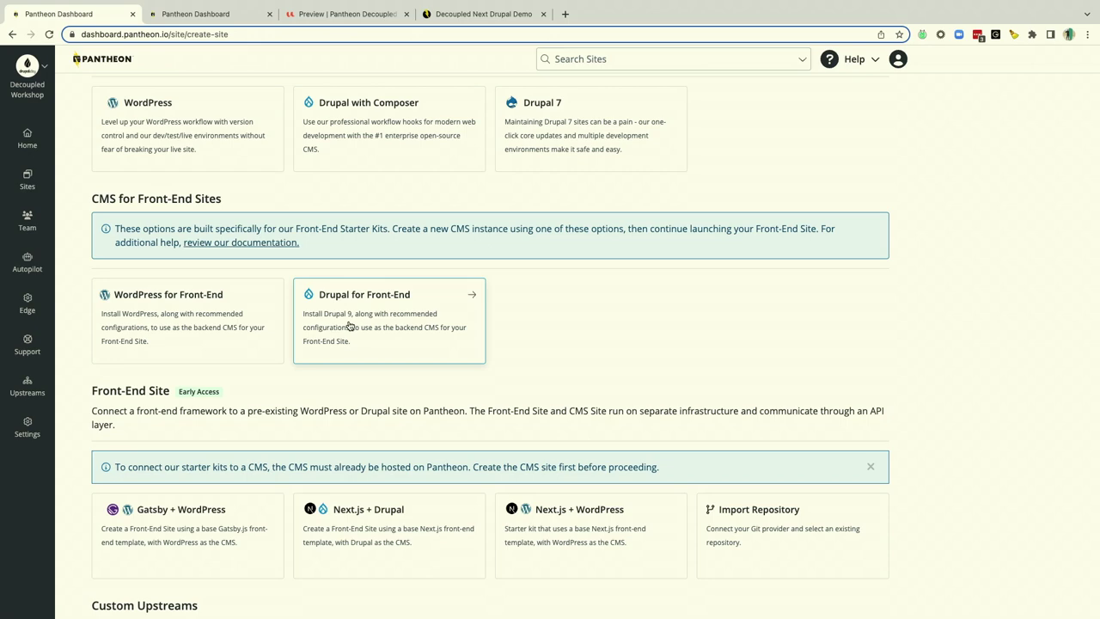
pyautogui.scroll(3, 349, 325)
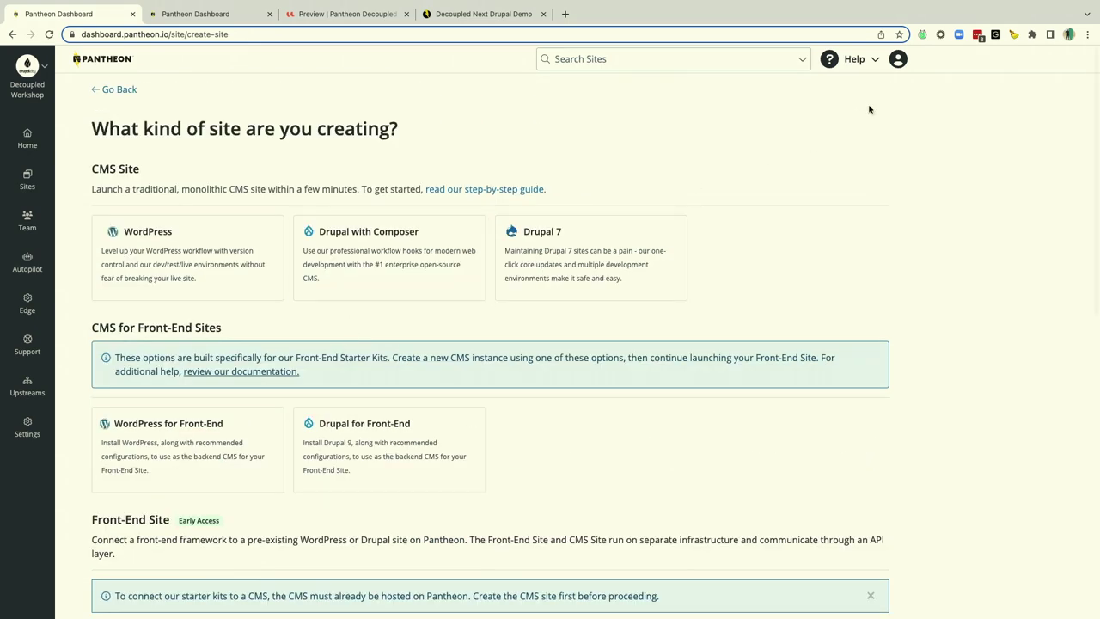
pyautogui.scroll(-1, 810, 174)
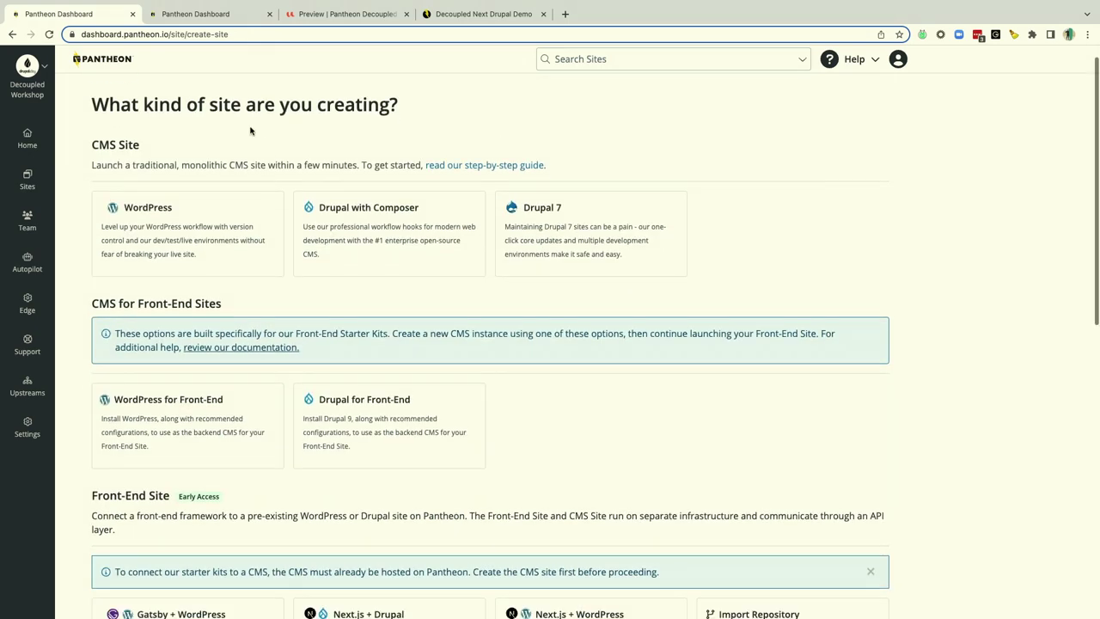
pyautogui.click(30, 188)
pyautogui.scroll(-2, 241, 491)
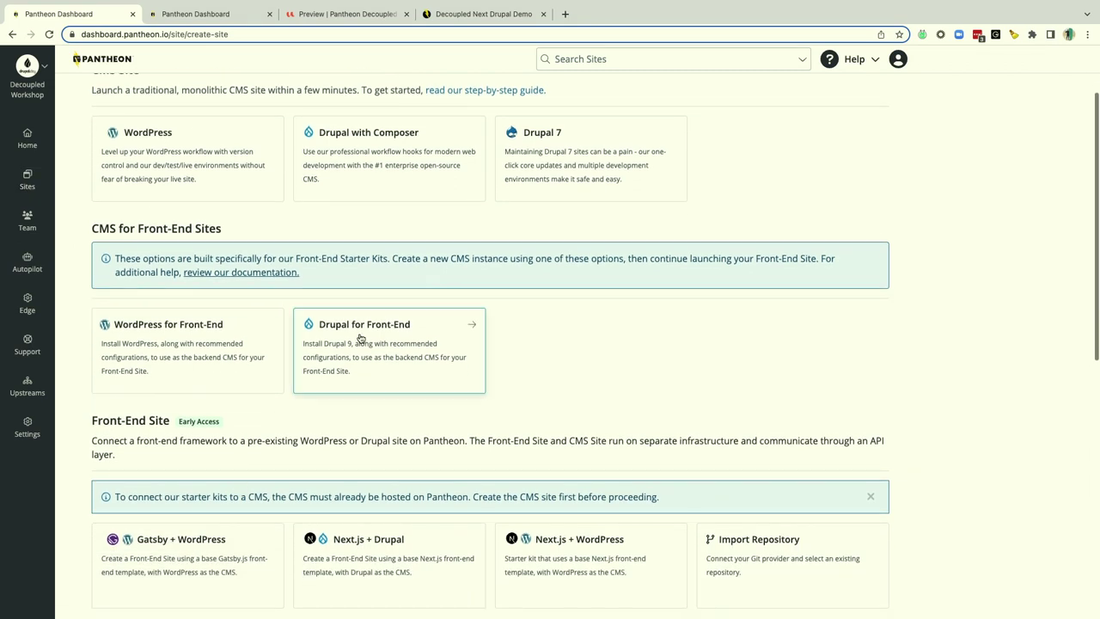
pyautogui.click(360, 338)
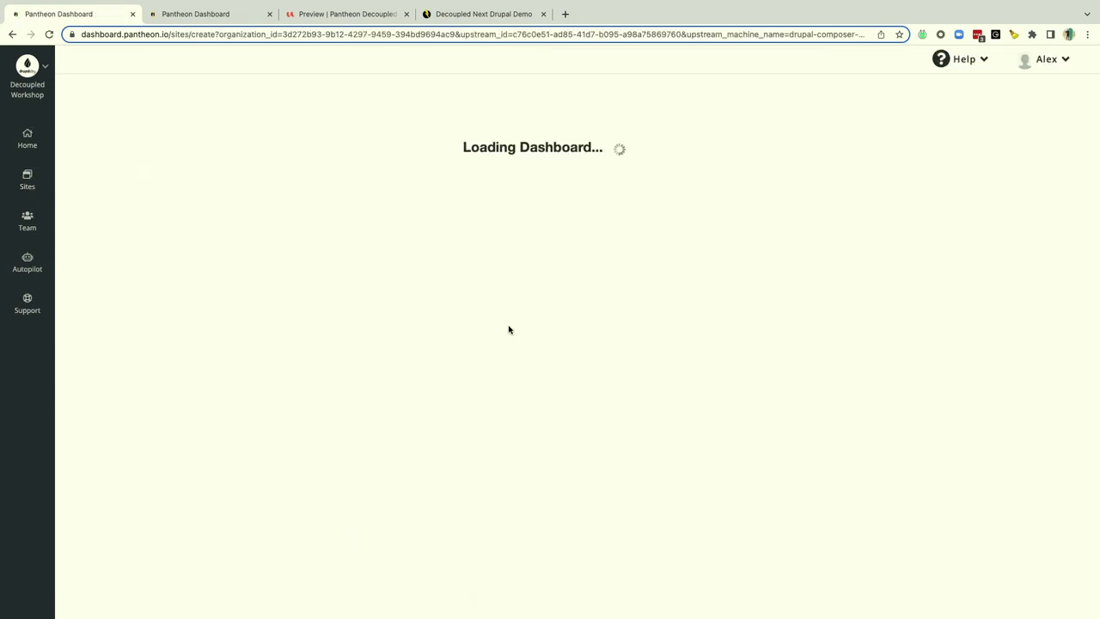
# - Create site florida-drupalcamp in Decoupled Workshop, United States region, agreeing to the workspace listing
pyautogui.click(431, 187)
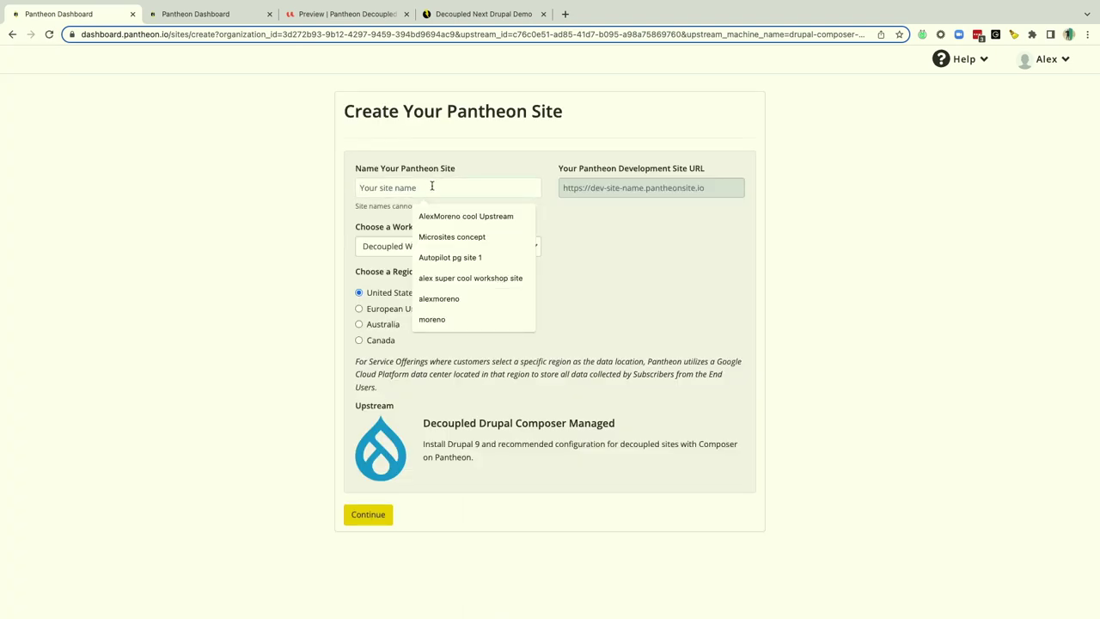
pyautogui.write('florid')
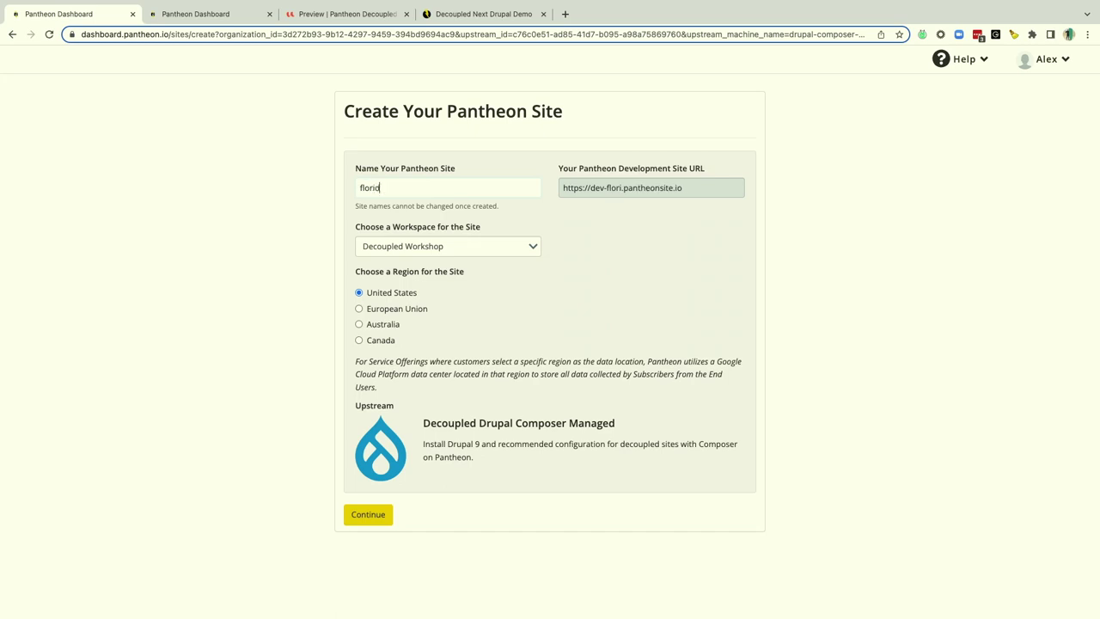
pyautogui.write('a-drupalcamp')
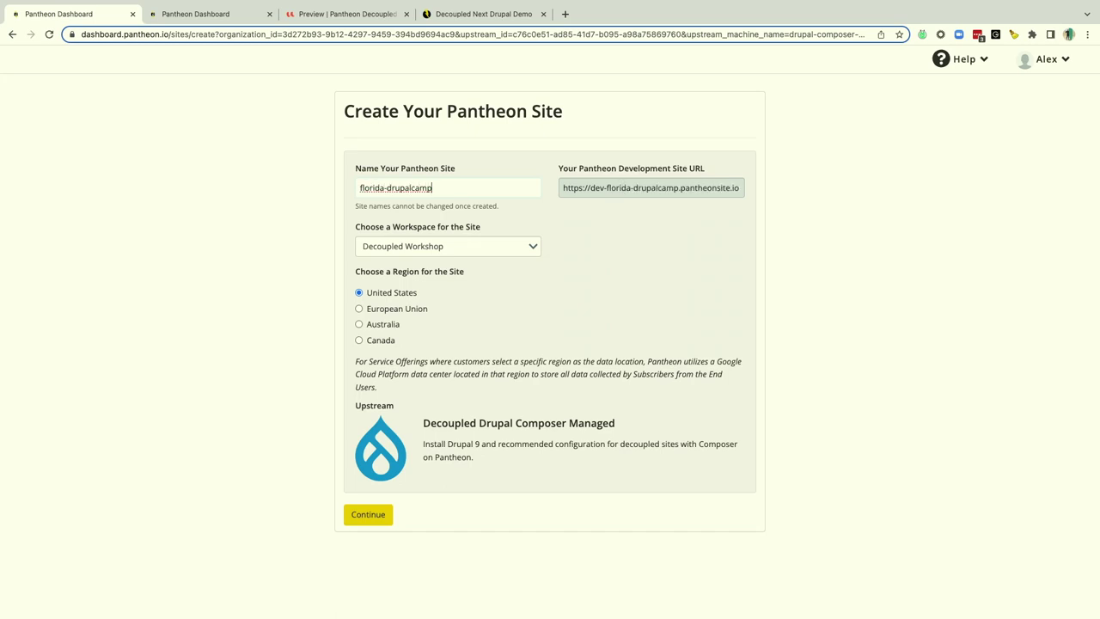
pyautogui.click(433, 249)
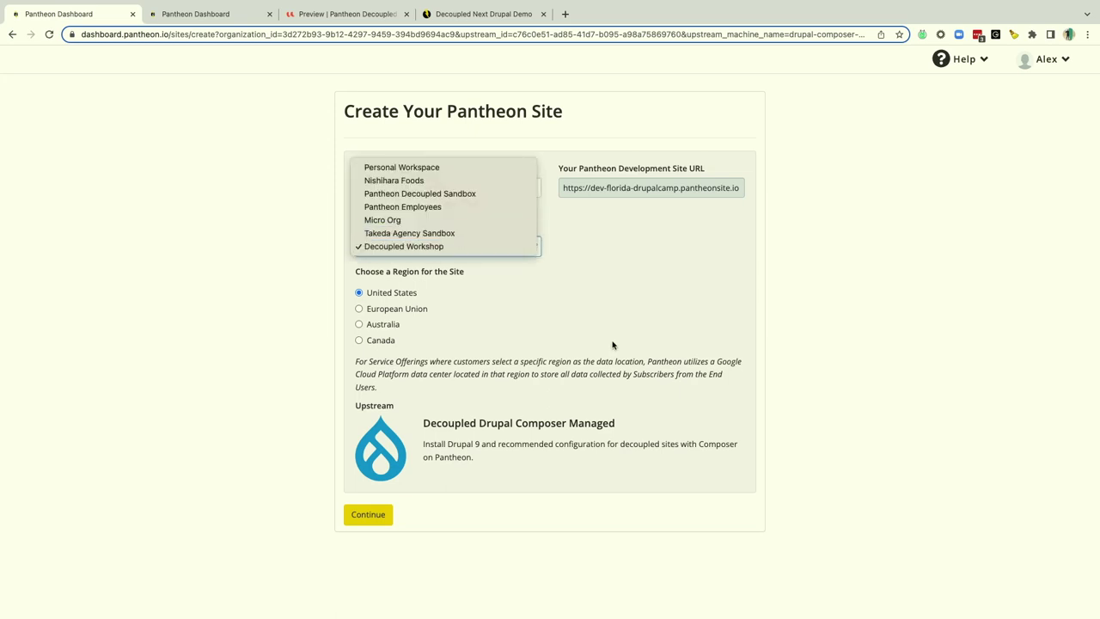
pyautogui.click(821, 324)
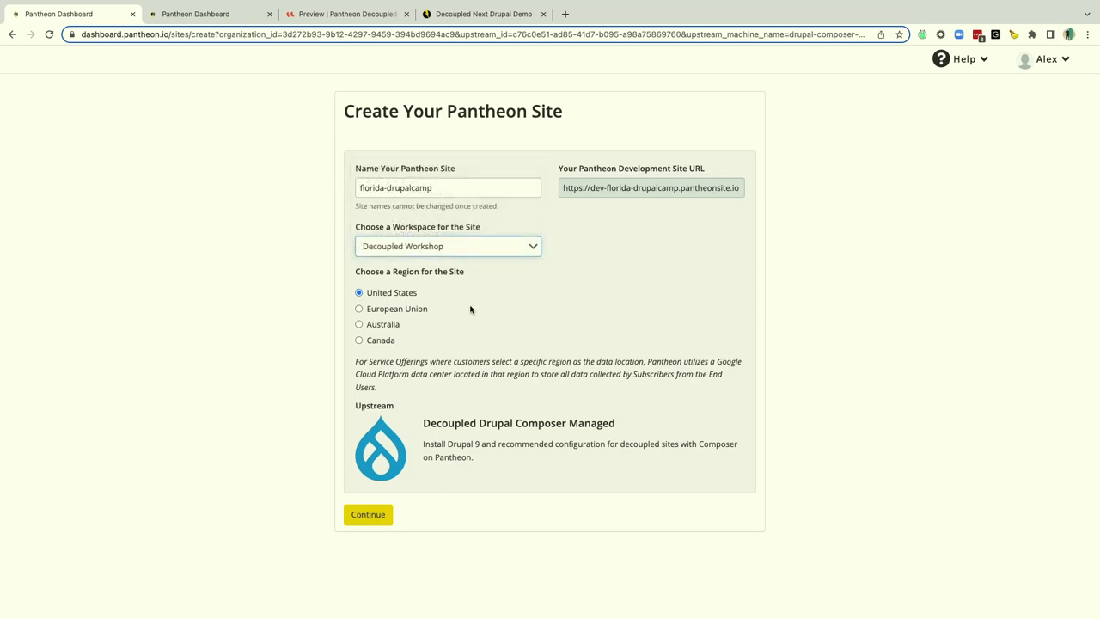
pyautogui.click(407, 313)
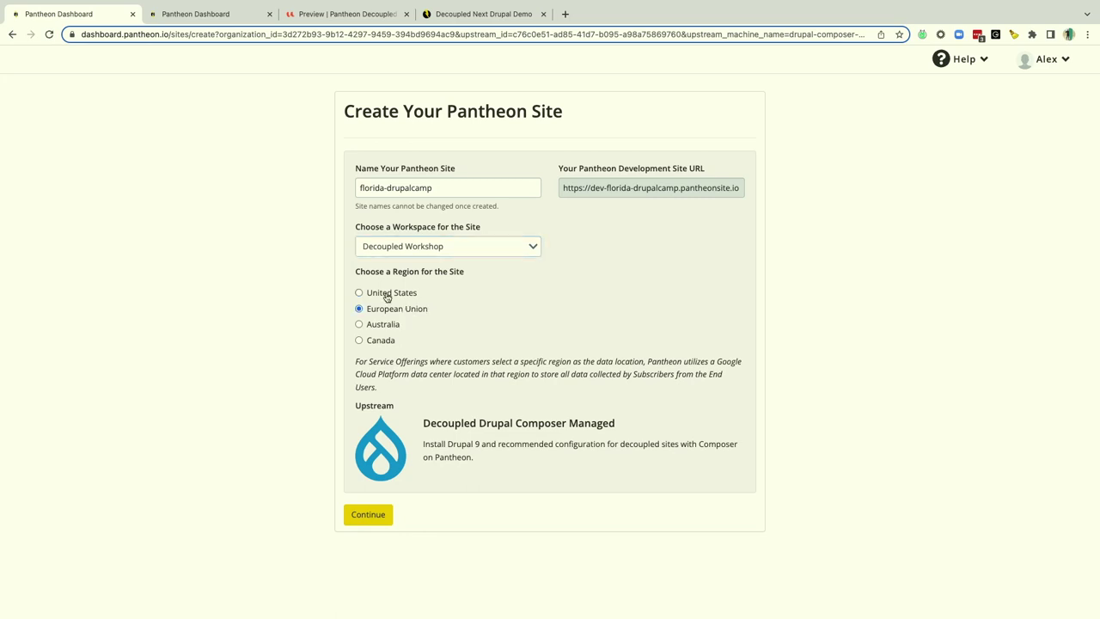
pyautogui.click(386, 296)
pyautogui.click(370, 517)
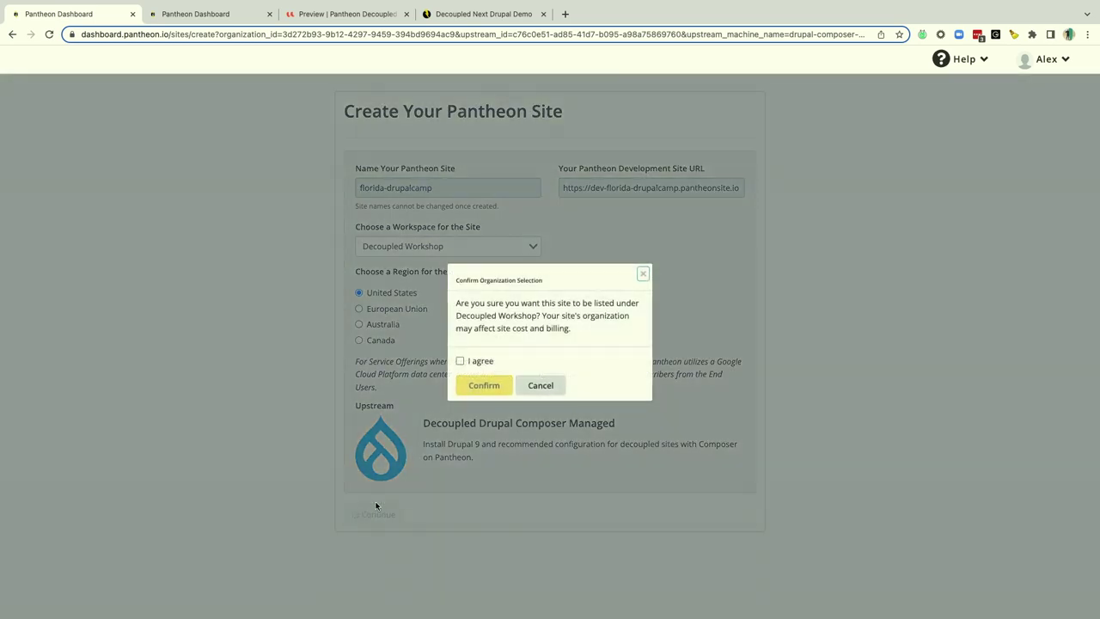
pyautogui.click(475, 364)
pyautogui.click(484, 387)
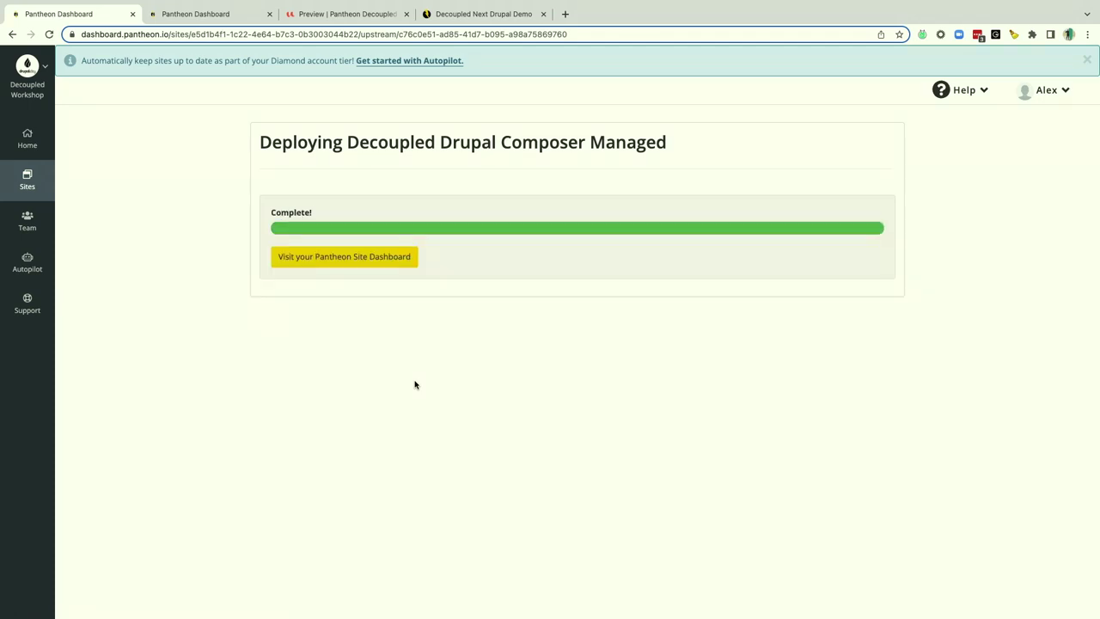
# - Open the florida-drupalcamp dashboard and its Dev site's Drupal installer tab
pyautogui.click(315, 260)
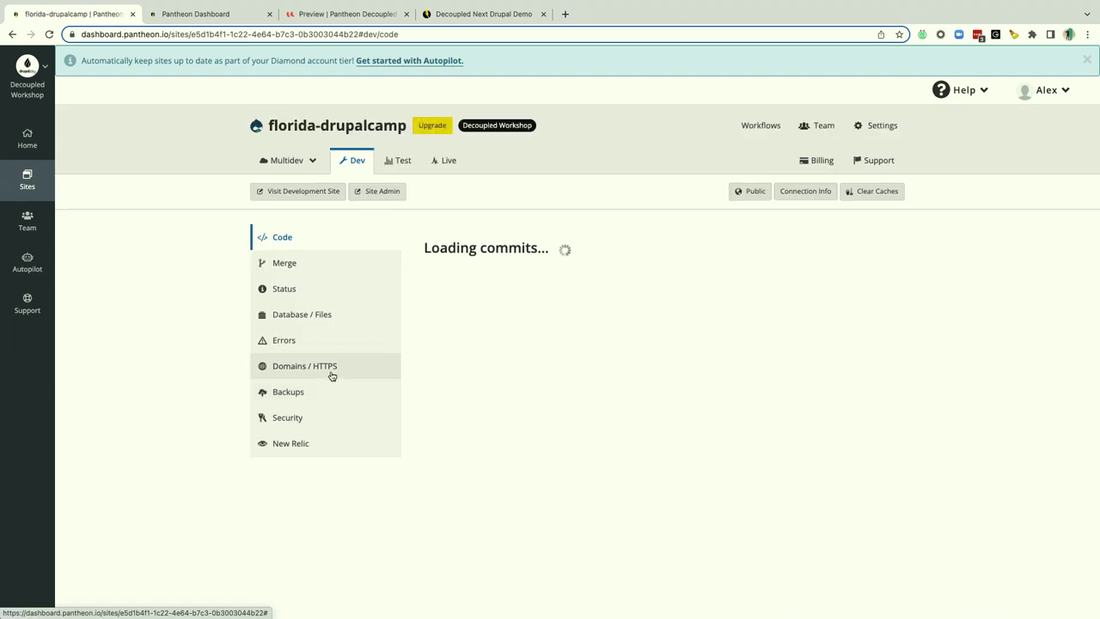
pyautogui.click(300, 193)
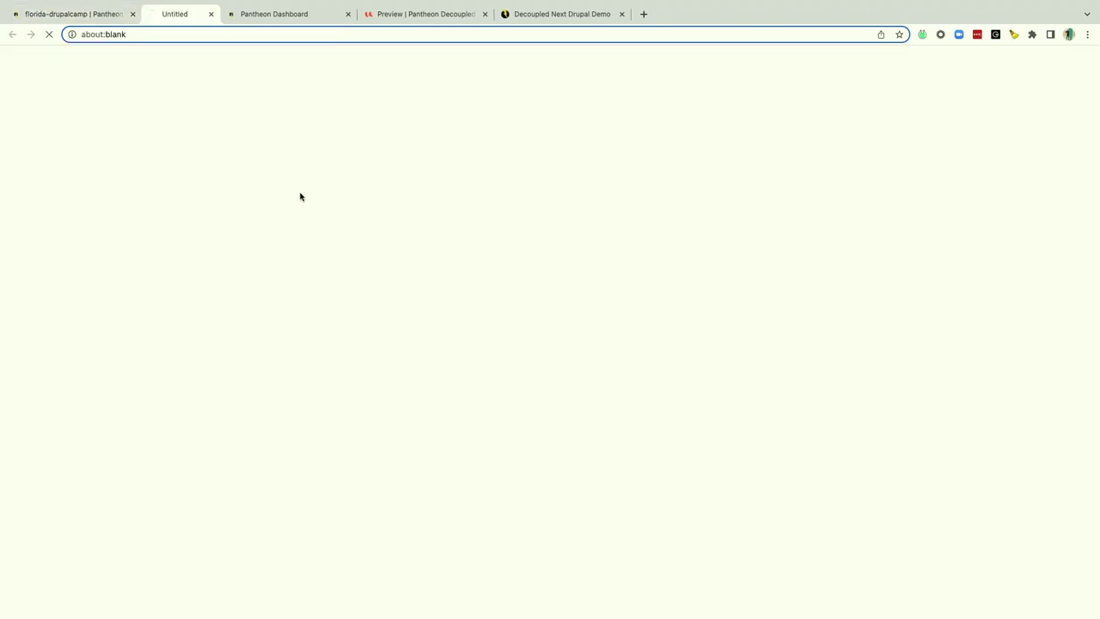
pyautogui.click(94, 17)
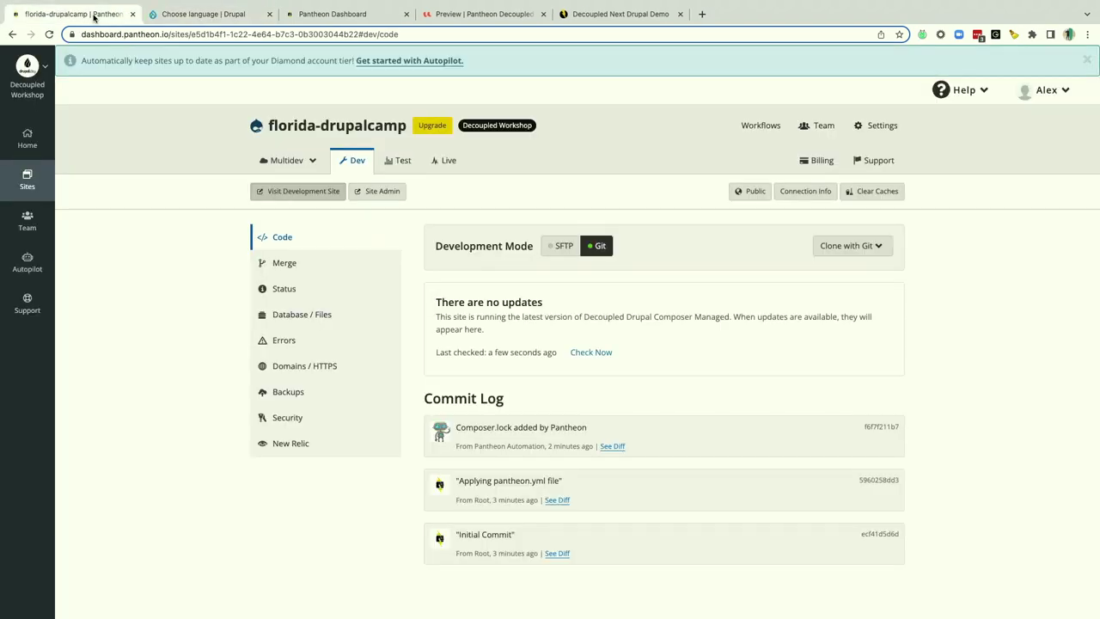
pyautogui.click(168, 15)
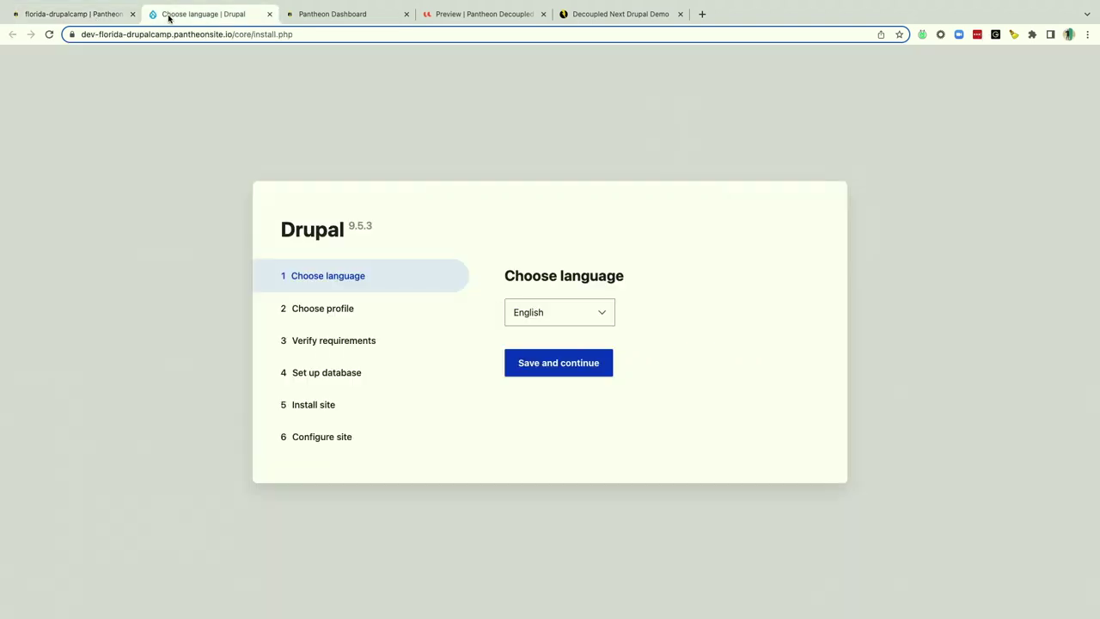
# - Leave English as the installer language and go back to the florida-drupalcamp dashboard
pyautogui.click(537, 318)
pyautogui.click(683, 289)
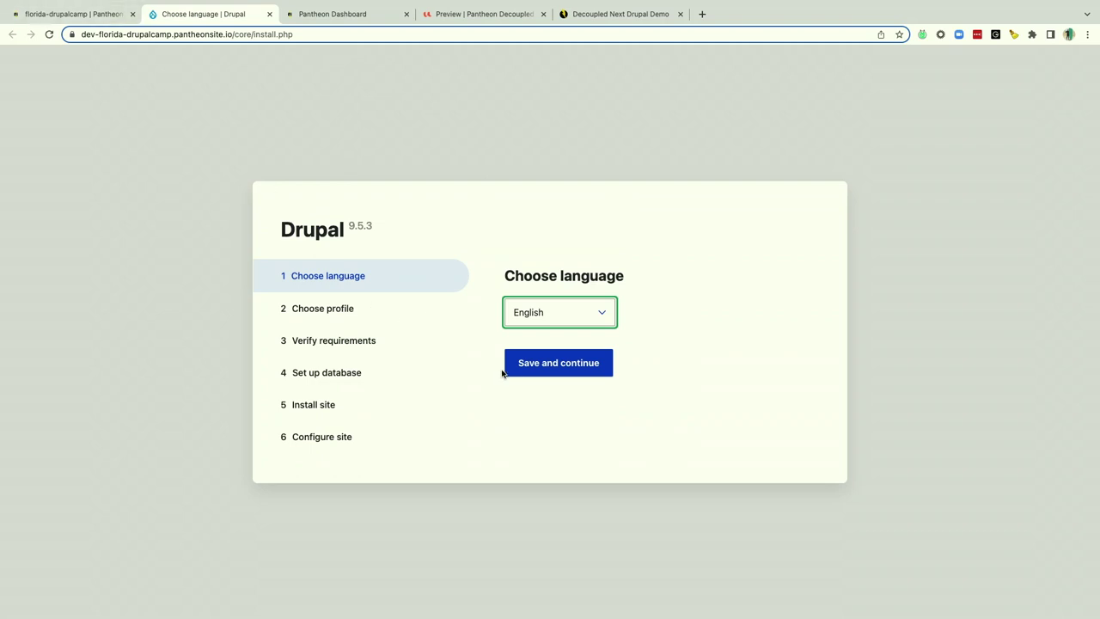
pyautogui.click(90, 14)
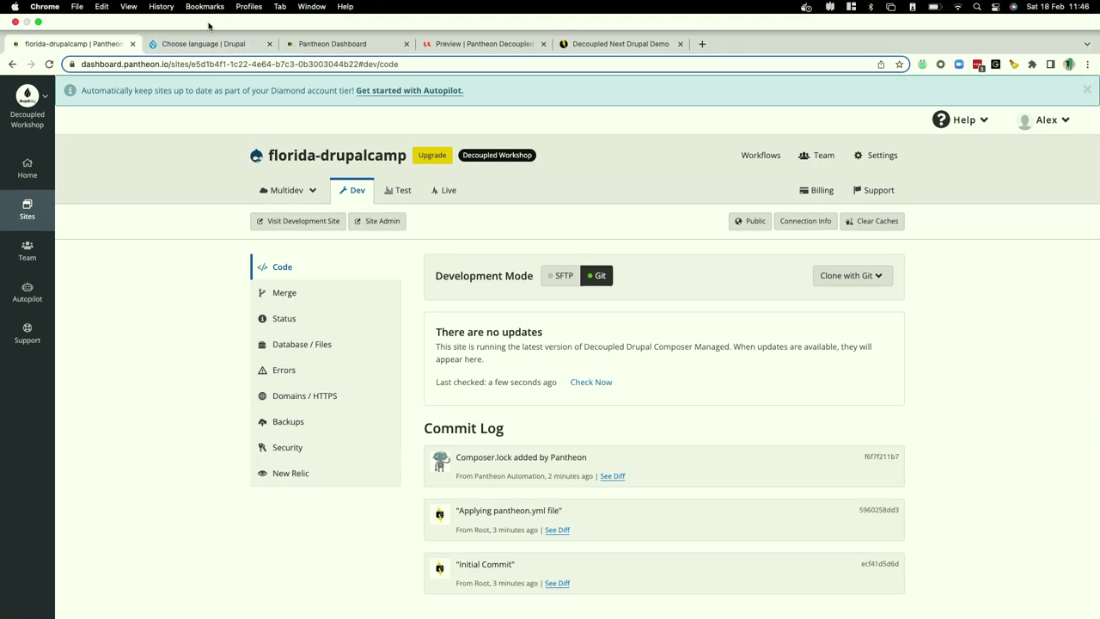
# - Switch to the Choose language | Drupal installer tab
pyautogui.click(205, 47)
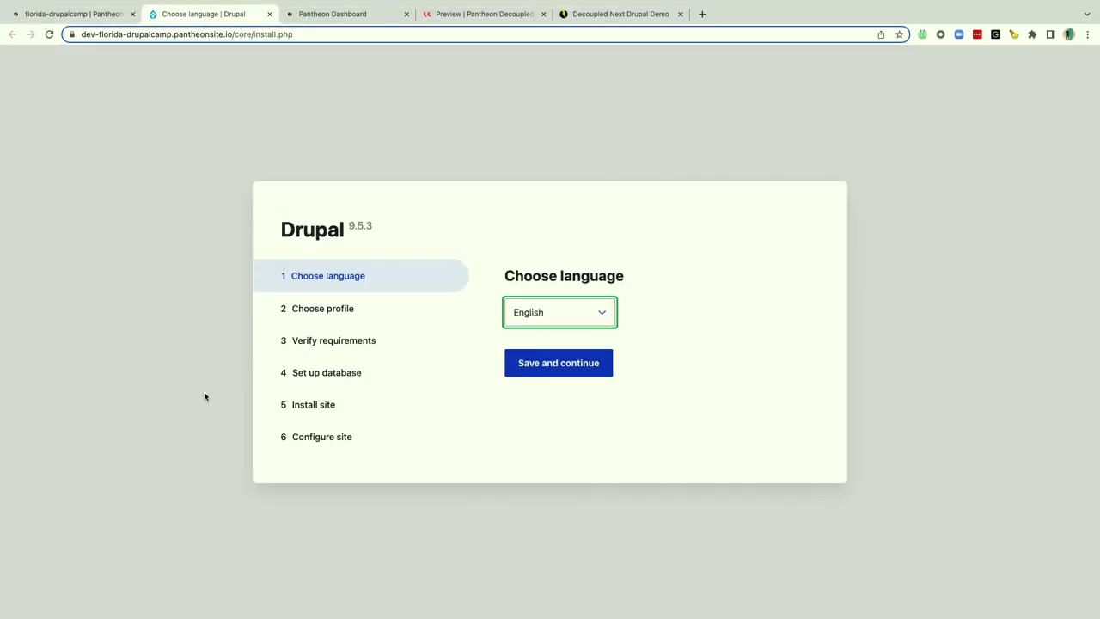
# - Switch to the florida-drupalcamp | Pantheon tab
pyautogui.click(83, 24)
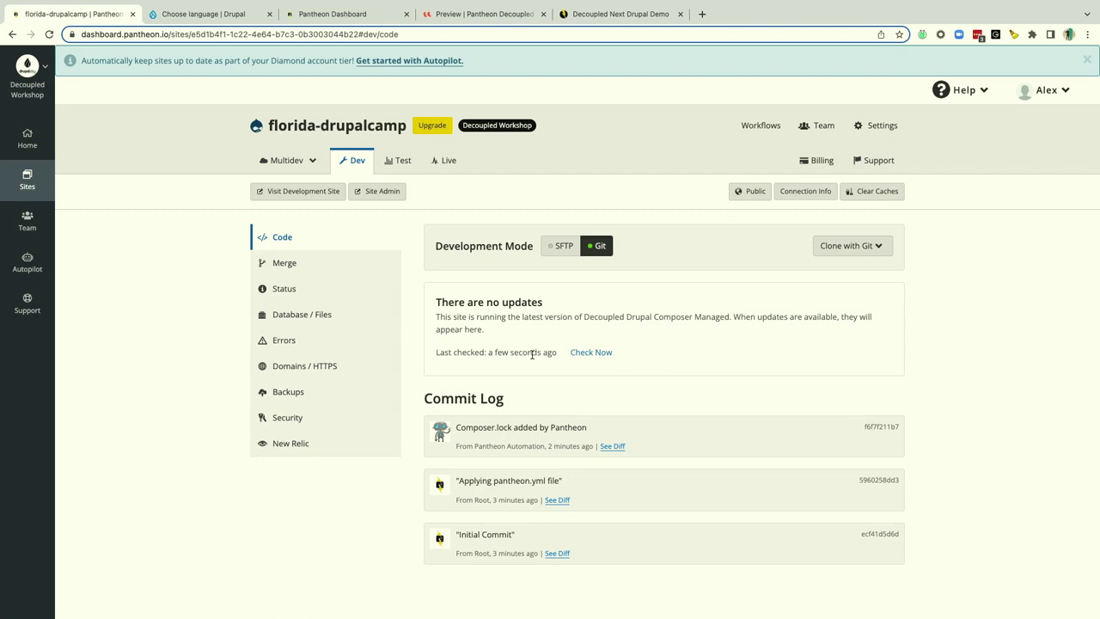
# - Continue the Dev site install in English using the Pantheon Decoupled Umami Demo profile
pyautogui.click(302, 192)
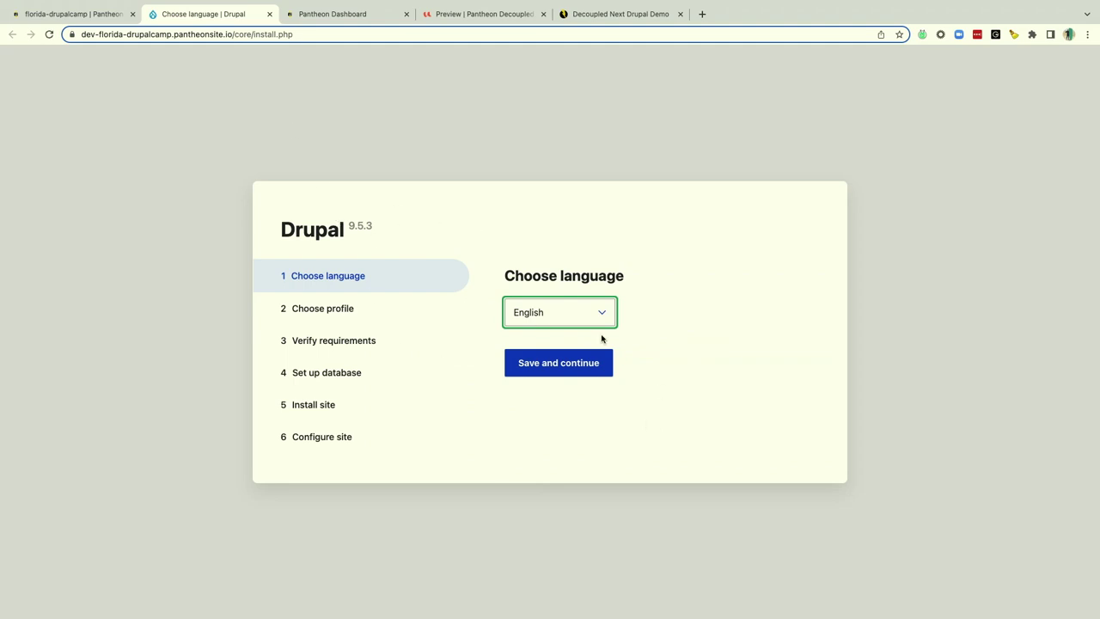
pyautogui.click(554, 365)
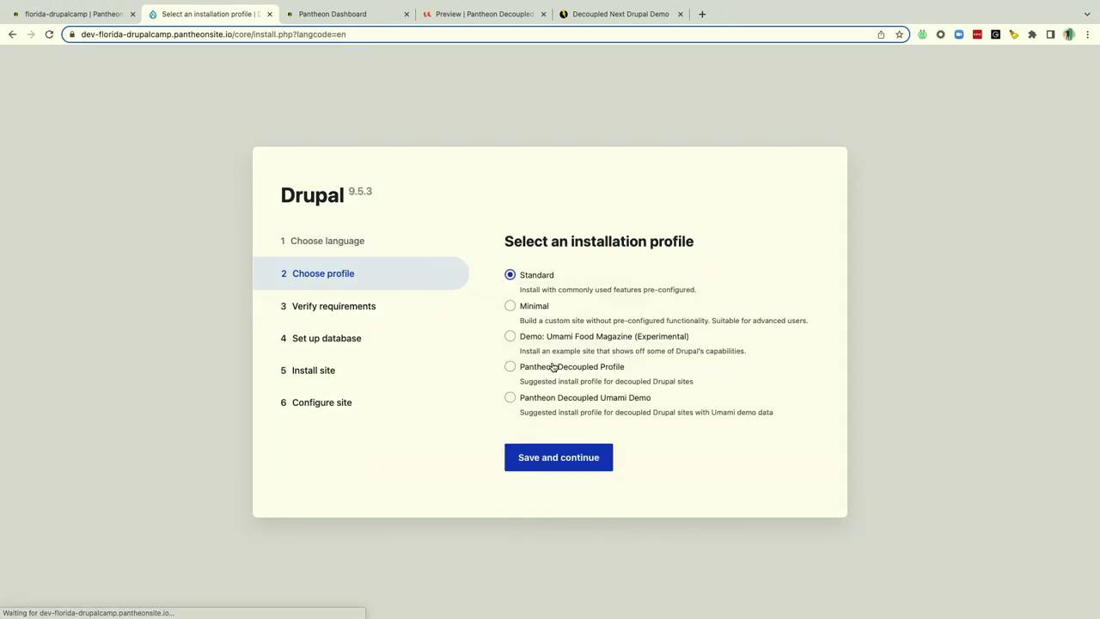
pyautogui.click(563, 371)
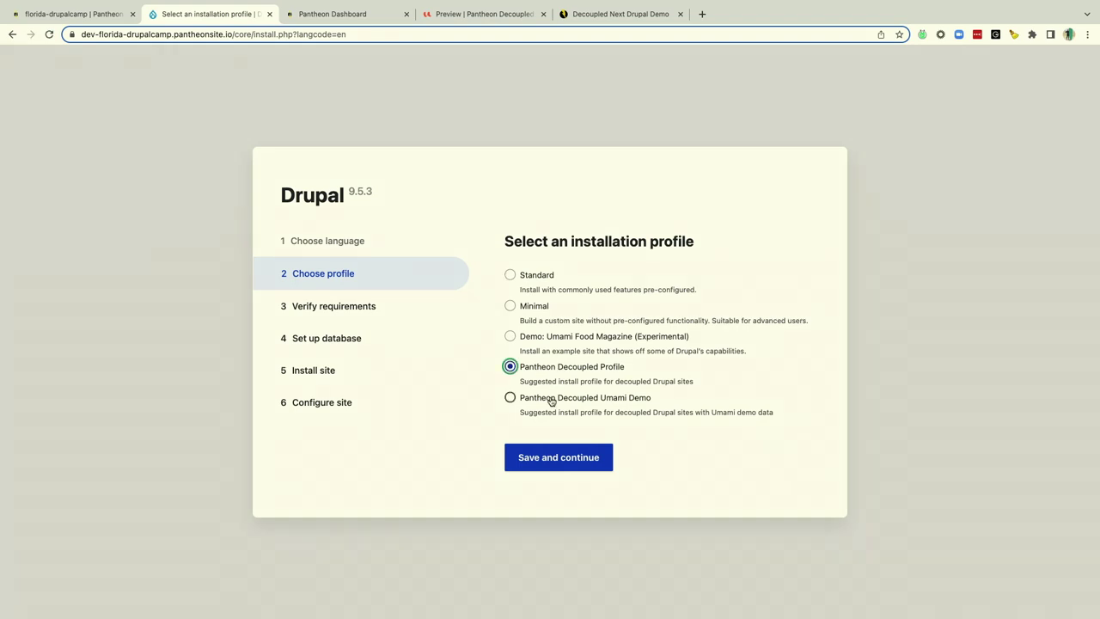
pyautogui.click(551, 400)
# - Continue the Umami Demo install, then open florida-drupalcamp's Dev Wipe Database and Files page
pyautogui.click(555, 460)
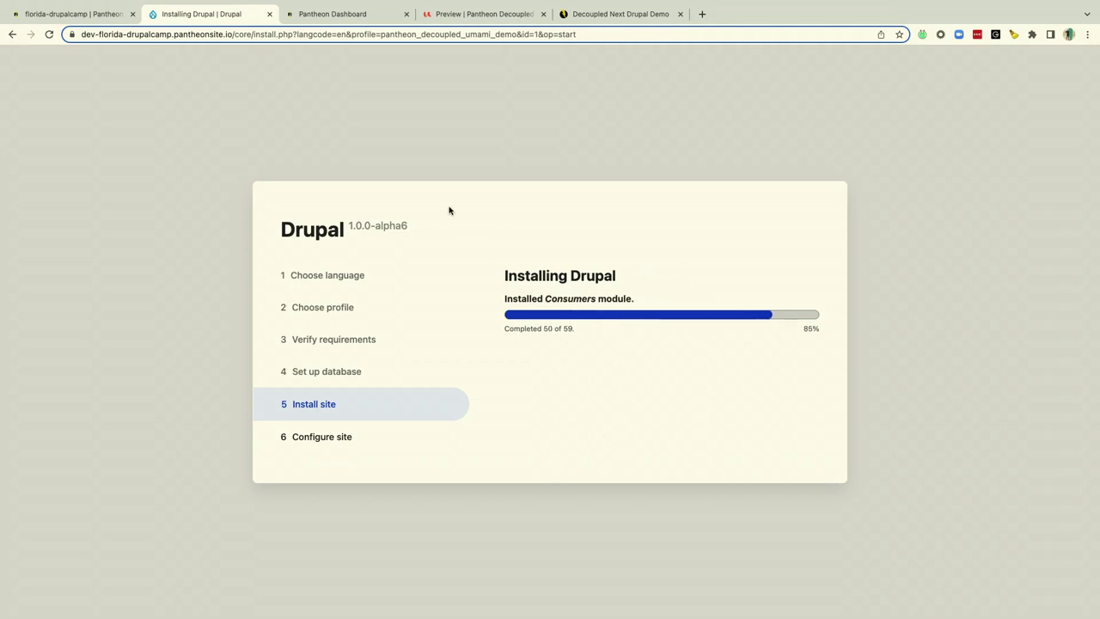
pyautogui.click(98, 14)
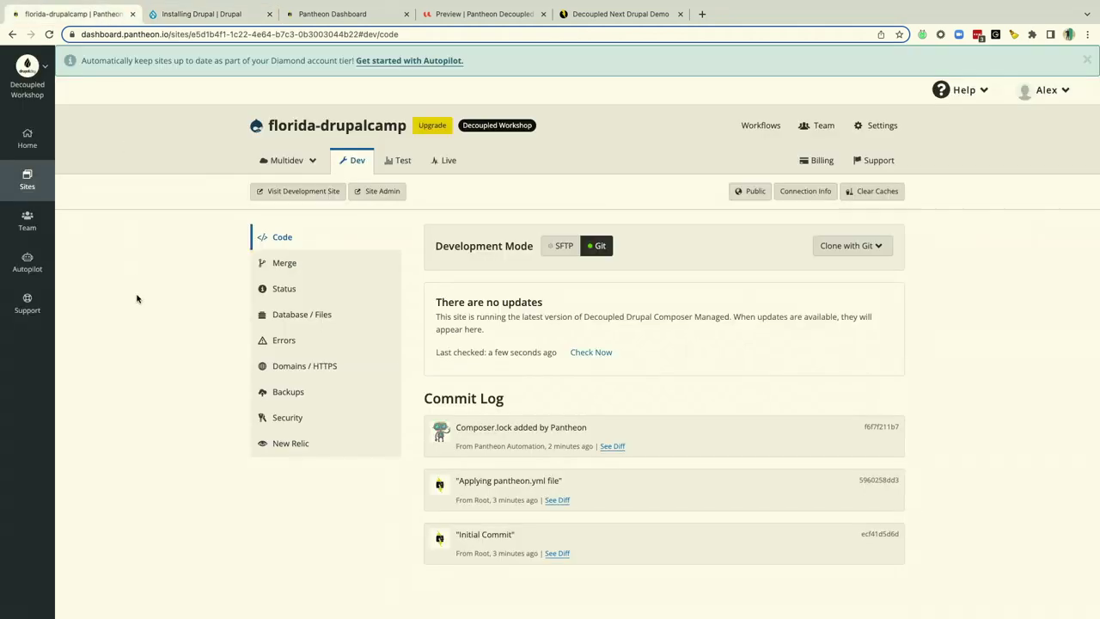
pyautogui.click(275, 317)
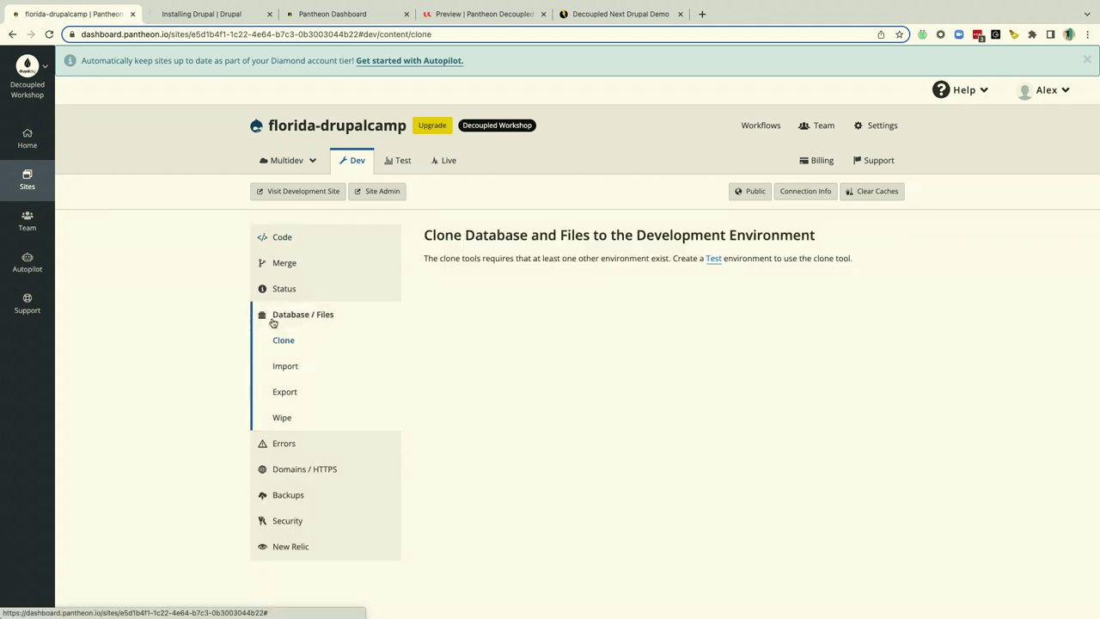
pyautogui.click(279, 418)
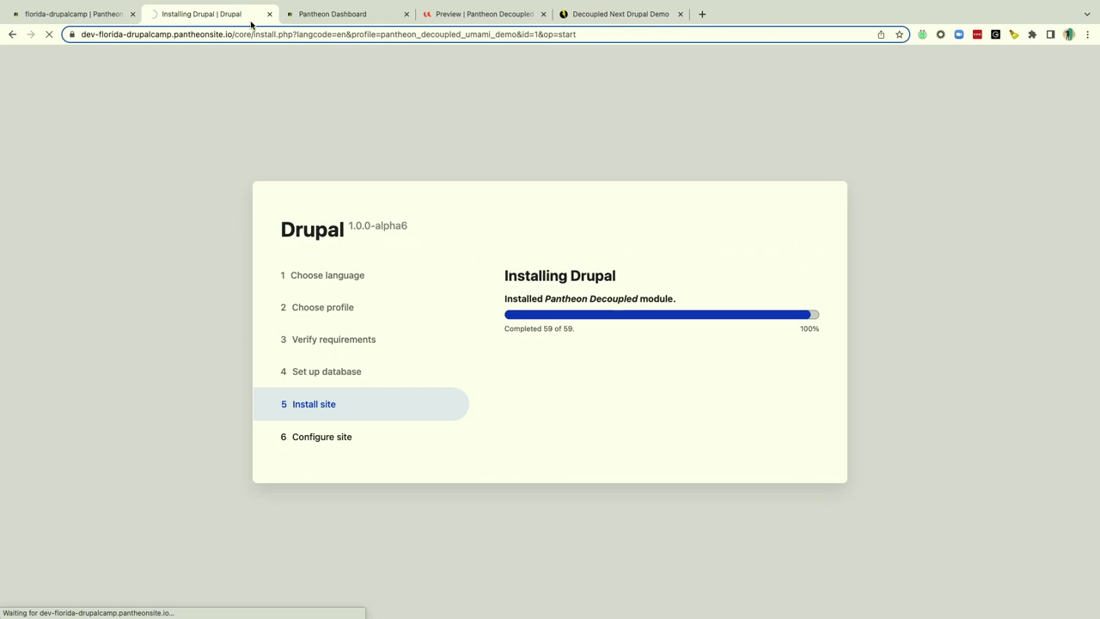
# - Back in the installer, highlight the post-install steps and the CLIENT_ID, CLIENT_SECRET, PREVIEW_SECRET lines
pyautogui.click(251, 21)
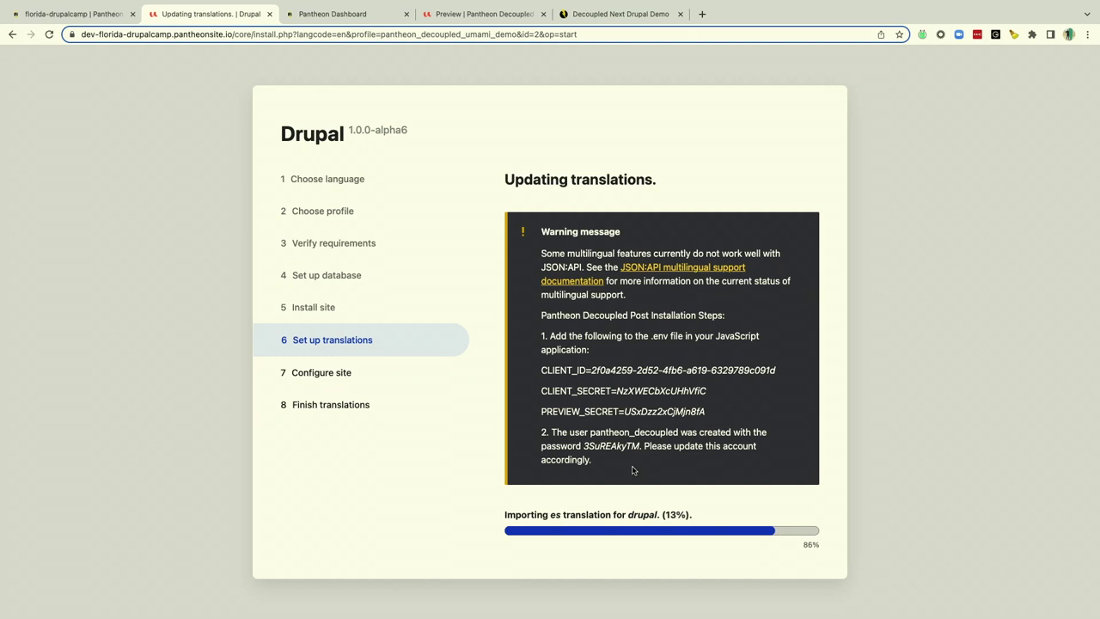
pyautogui.moveTo(632, 470); pyautogui.dragTo(535, 334)
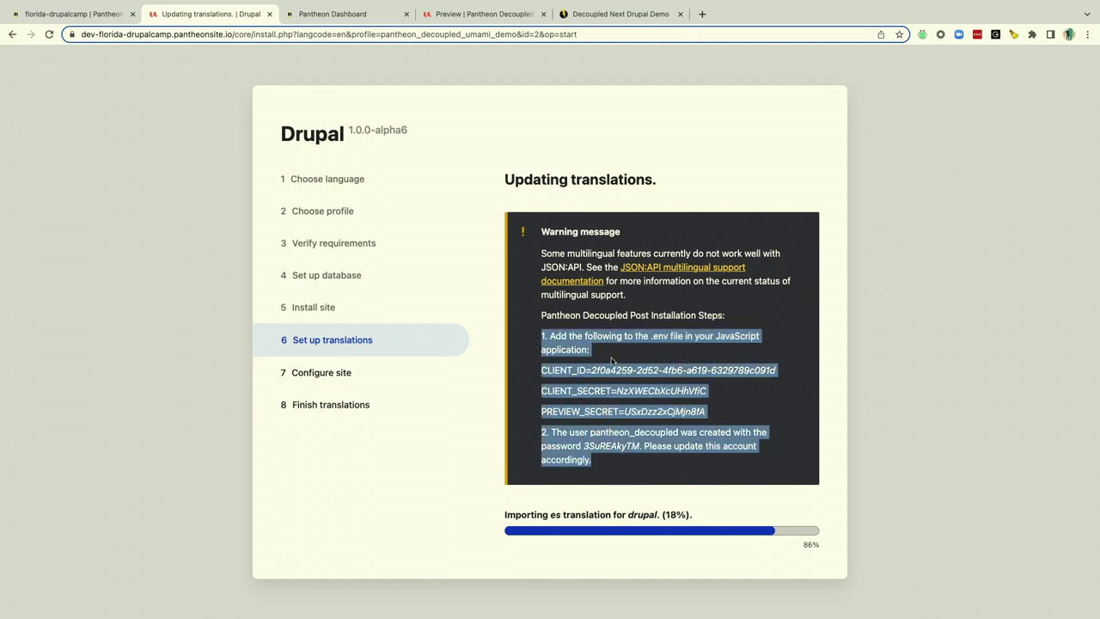
pyautogui.moveTo(542, 370); pyautogui.dragTo(685, 411)
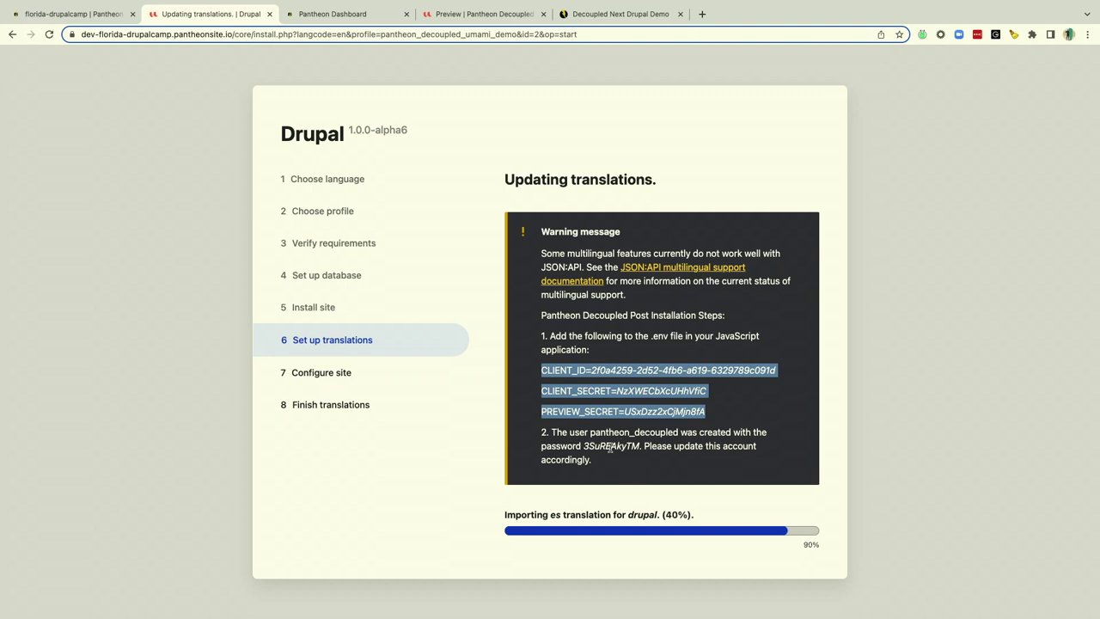
pyautogui.click(818, 423)
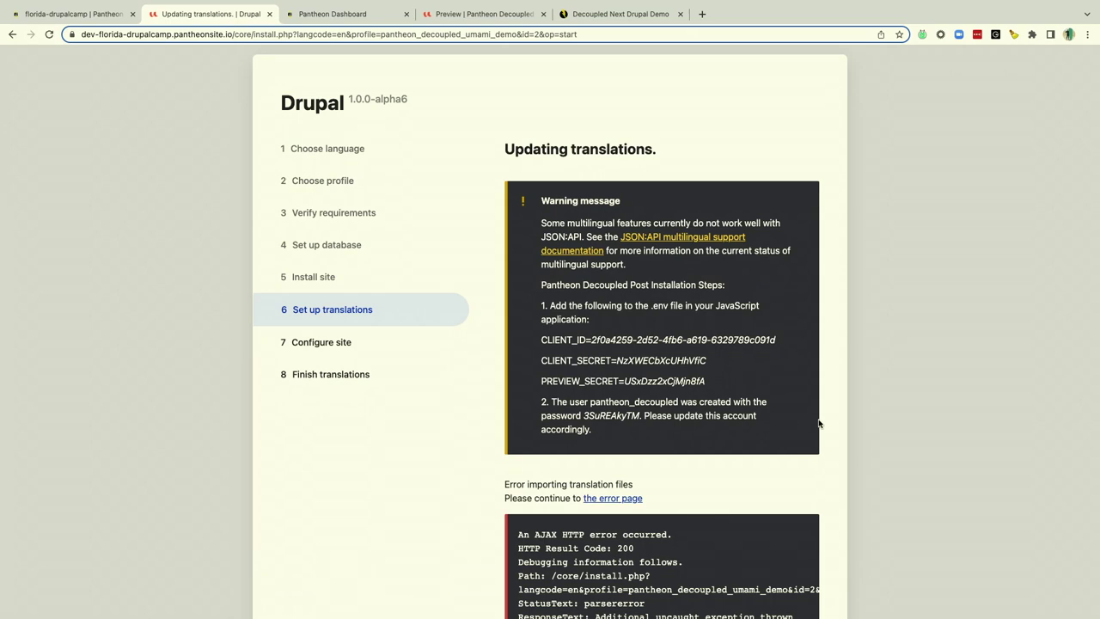
# - Read through the AJAX translation-import error, then reload install.php to retry the import
pyautogui.scroll(-3, 819, 423)
pyautogui.scroll(-4, 819, 423)
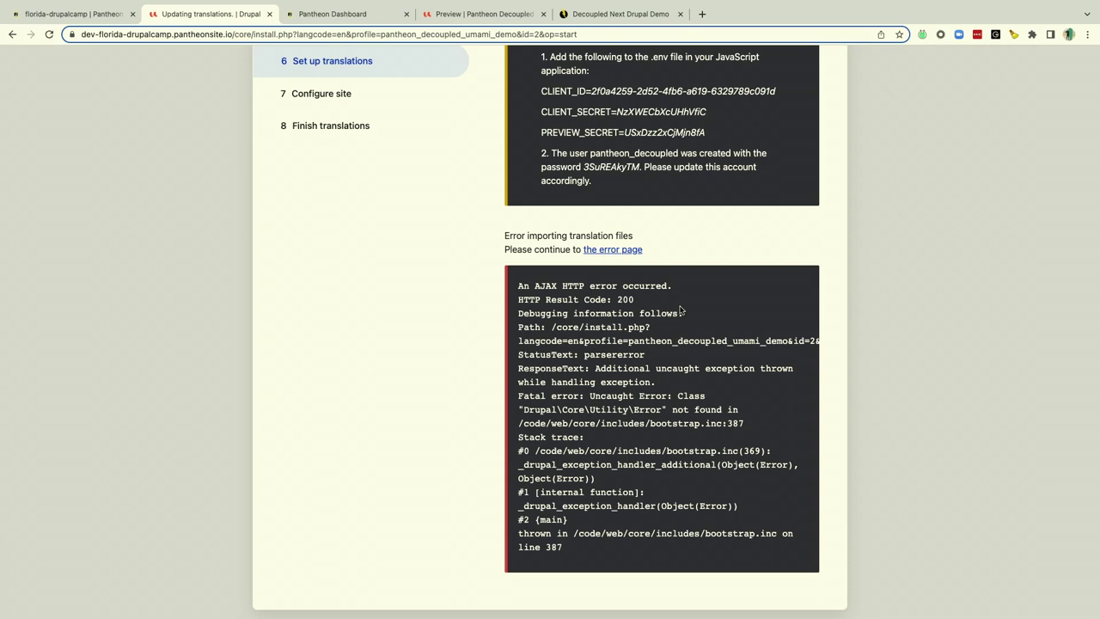
pyautogui.scroll(1, 680, 310)
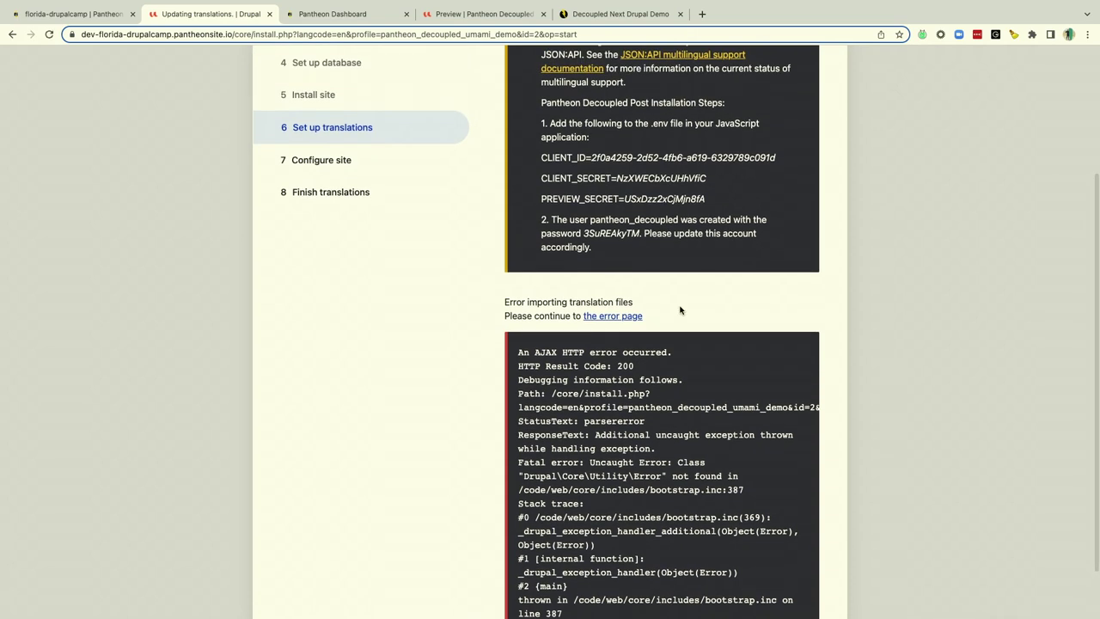
pyautogui.scroll(2, 680, 309)
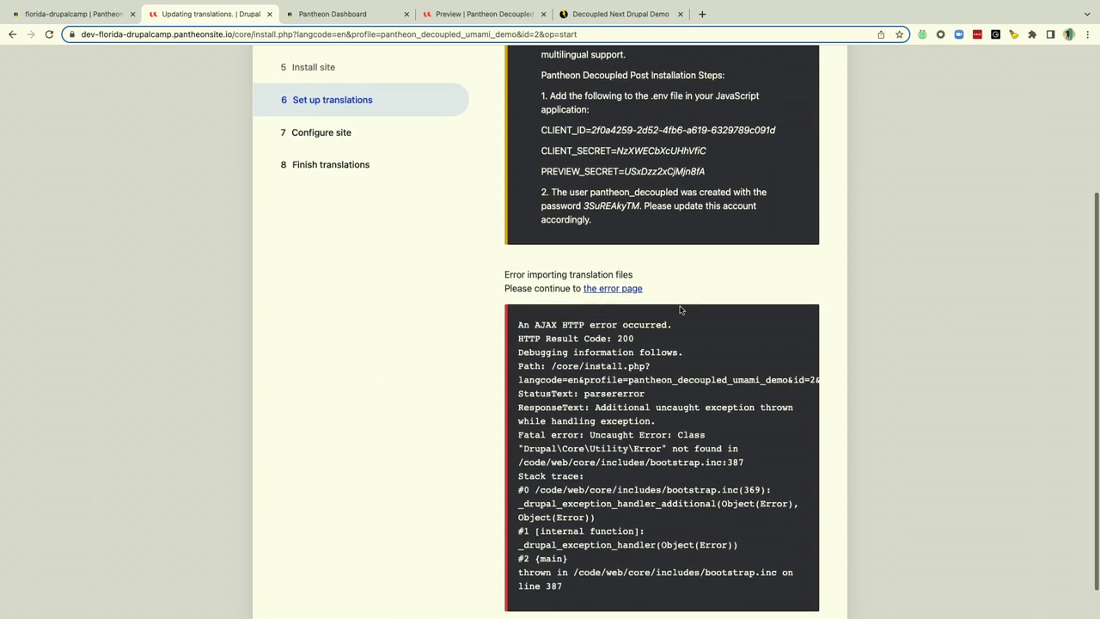
pyautogui.scroll(3, 680, 309)
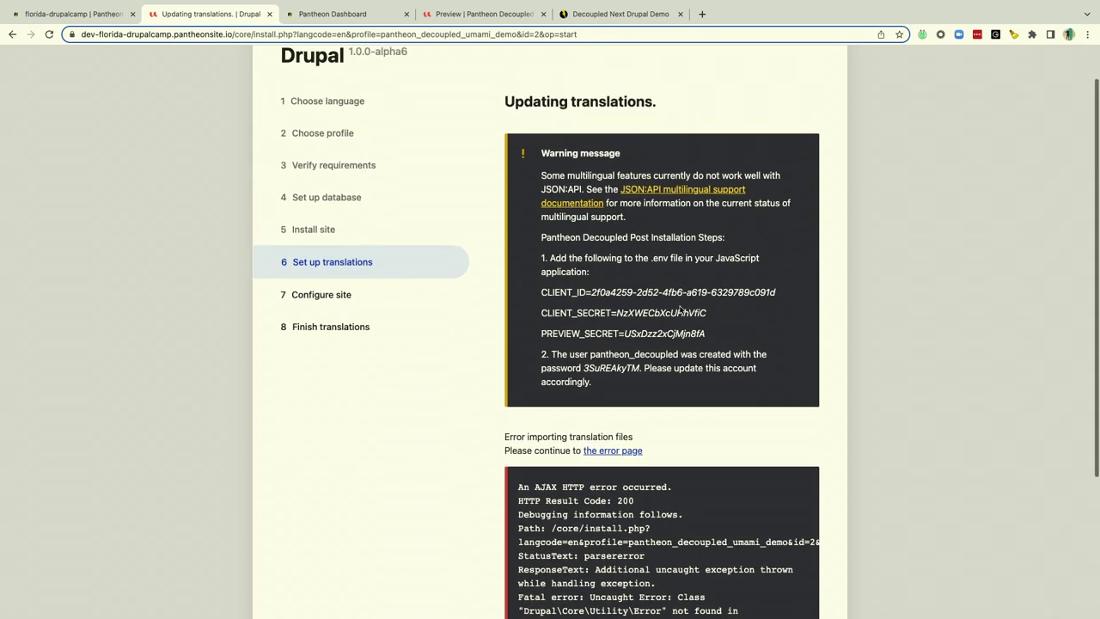
pyautogui.scroll(-4, 680, 310)
pyautogui.scroll(-2, 679, 309)
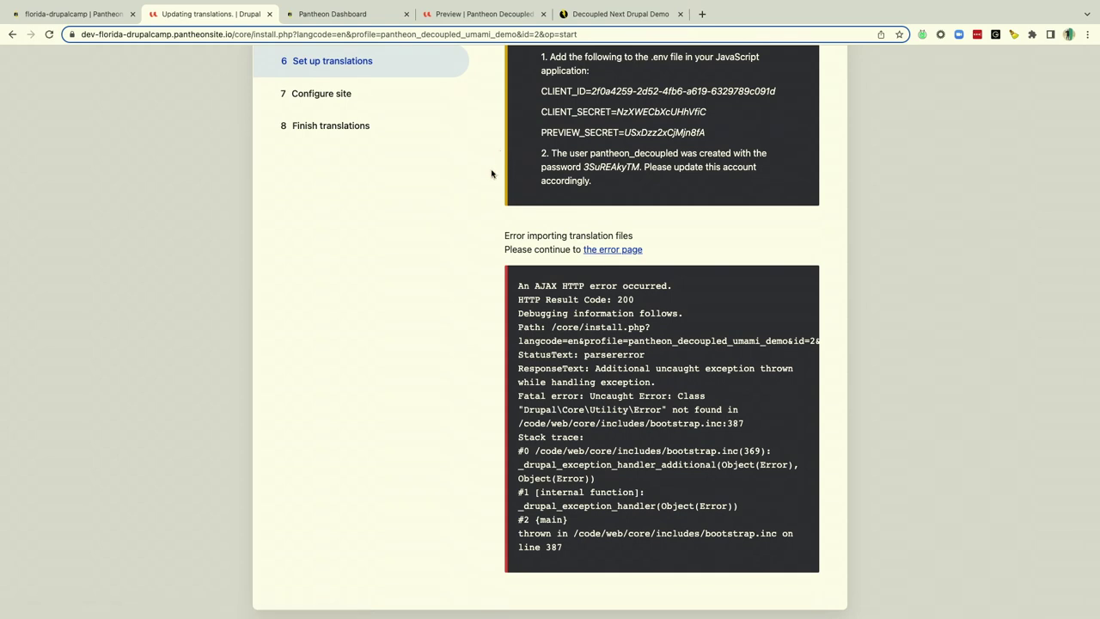
pyautogui.press('super+r')
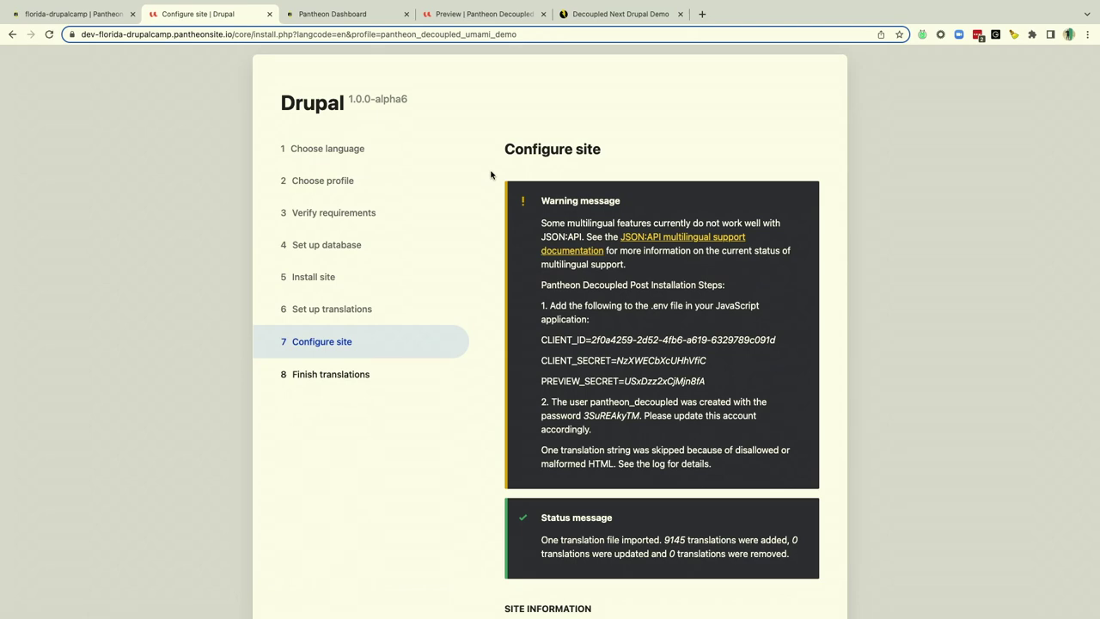
# - Fill in the site email address by accepting the browser's suggested address
pyautogui.scroll(-5, 597, 393)
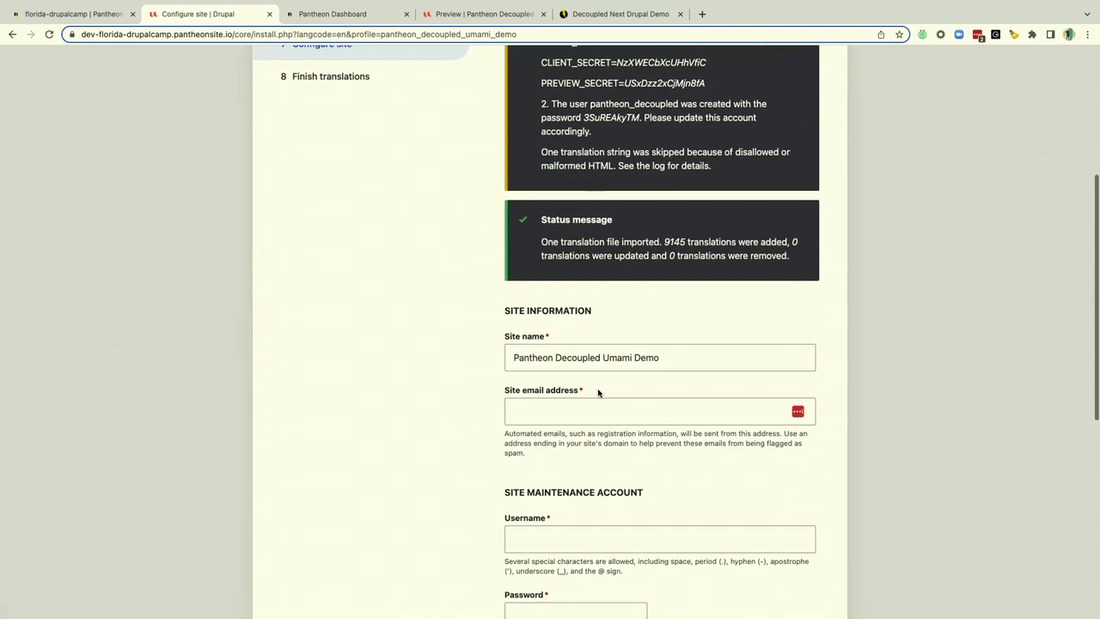
pyautogui.click(597, 411)
pyautogui.moveTo(541, 446)
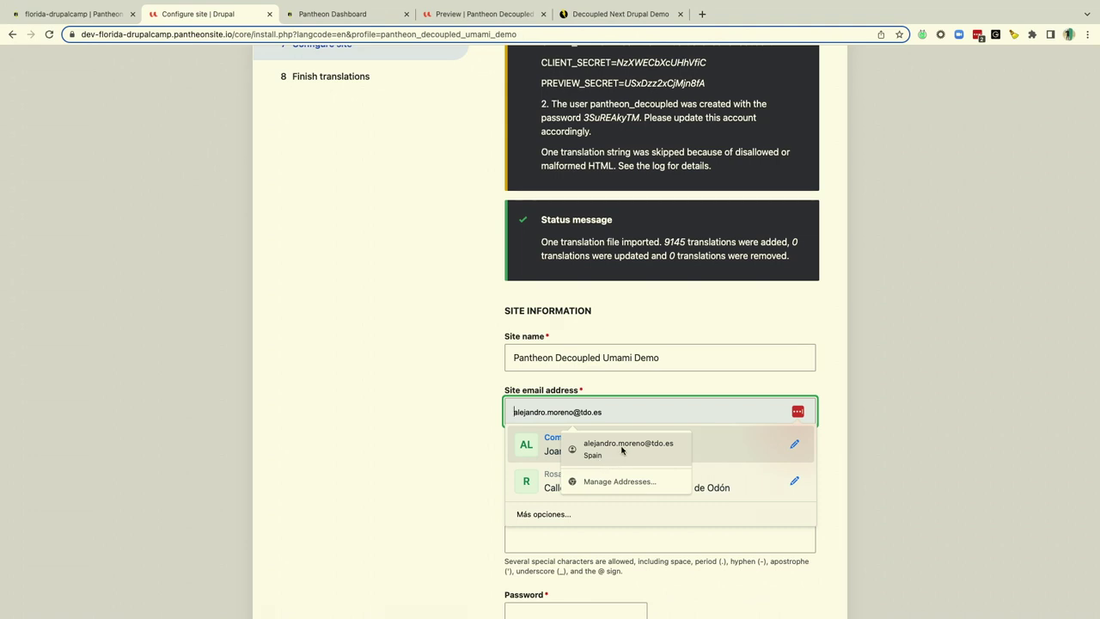
pyautogui.click(465, 432)
pyautogui.click(533, 411)
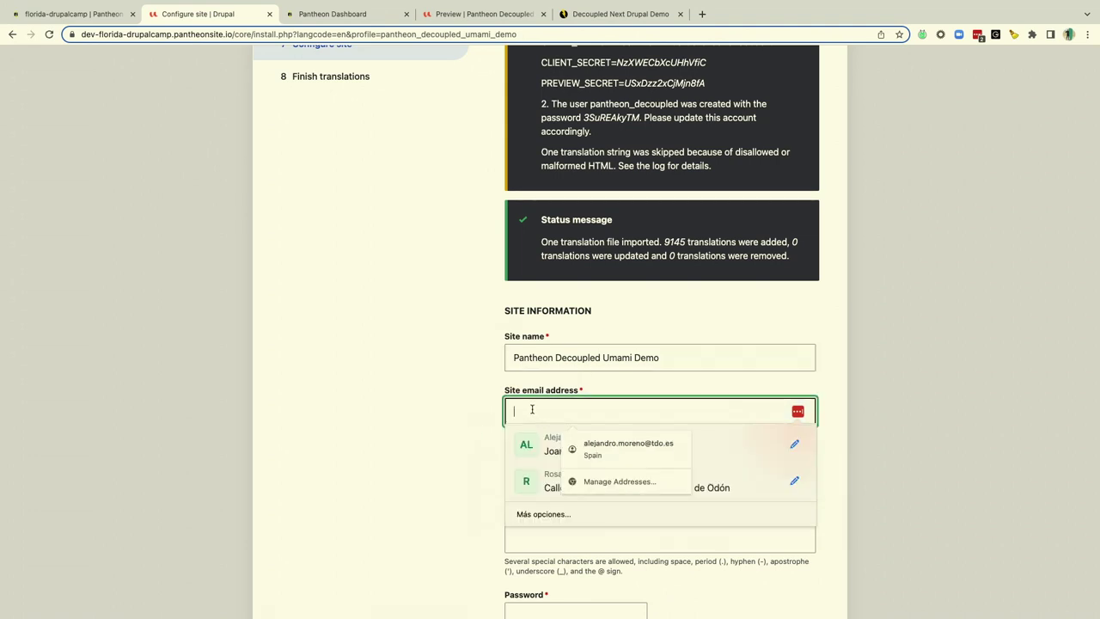
pyautogui.write('fa')
pyautogui.press('BackSpace')
pyautogui.write('alex.mo')
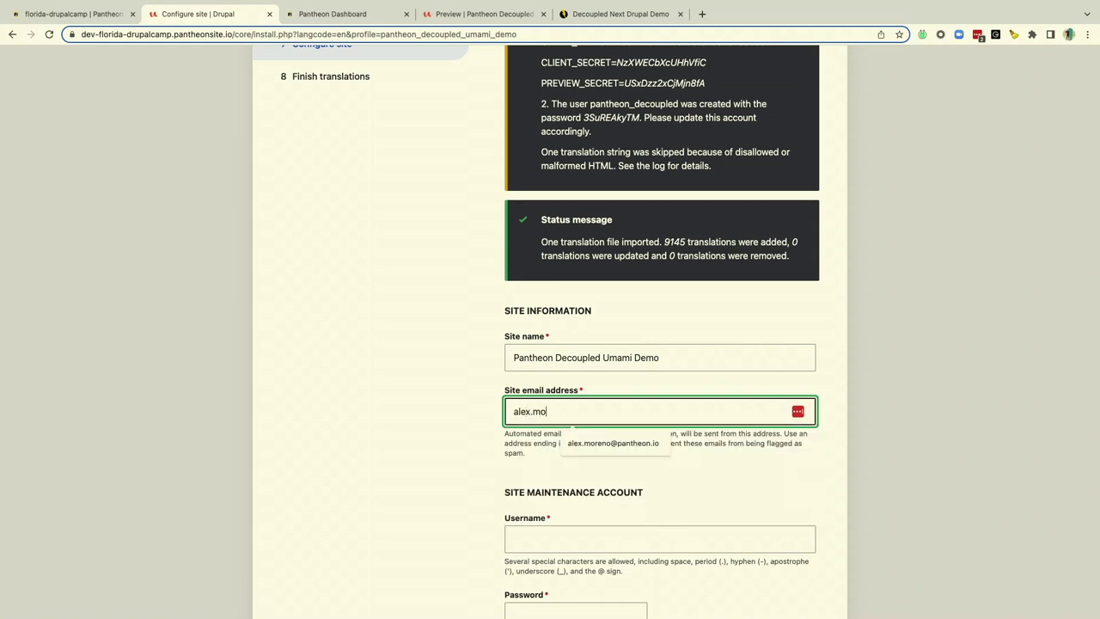
pyautogui.press('Down')
pyautogui.press('Return')
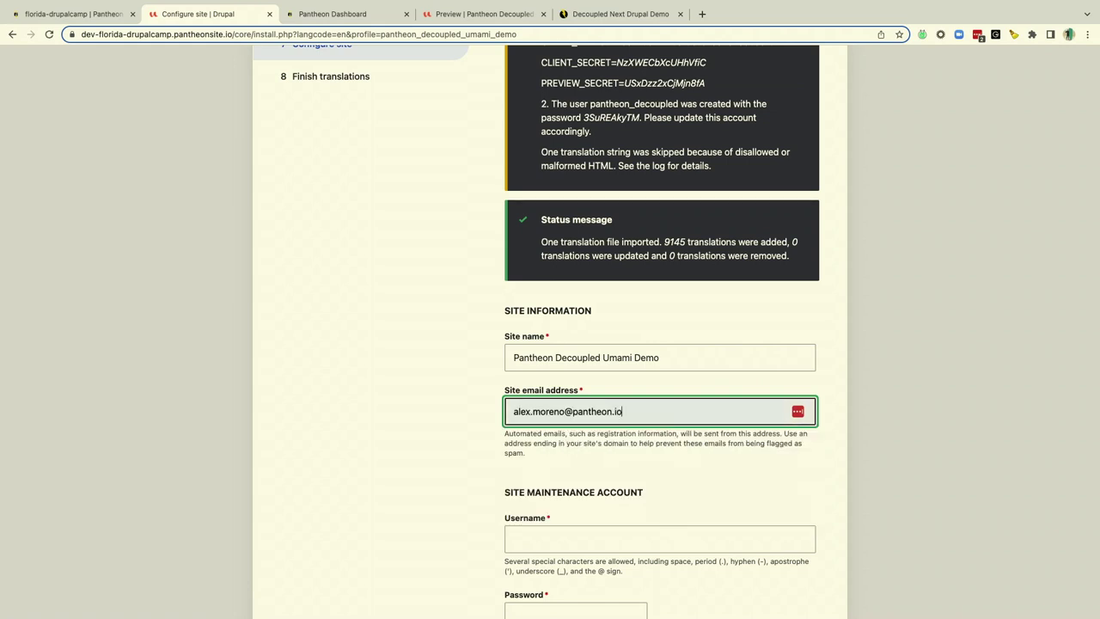
# - Enter the maintenance account username, a password and its matching confirmation
pyautogui.click(517, 539)
pyautogui.write('alex')
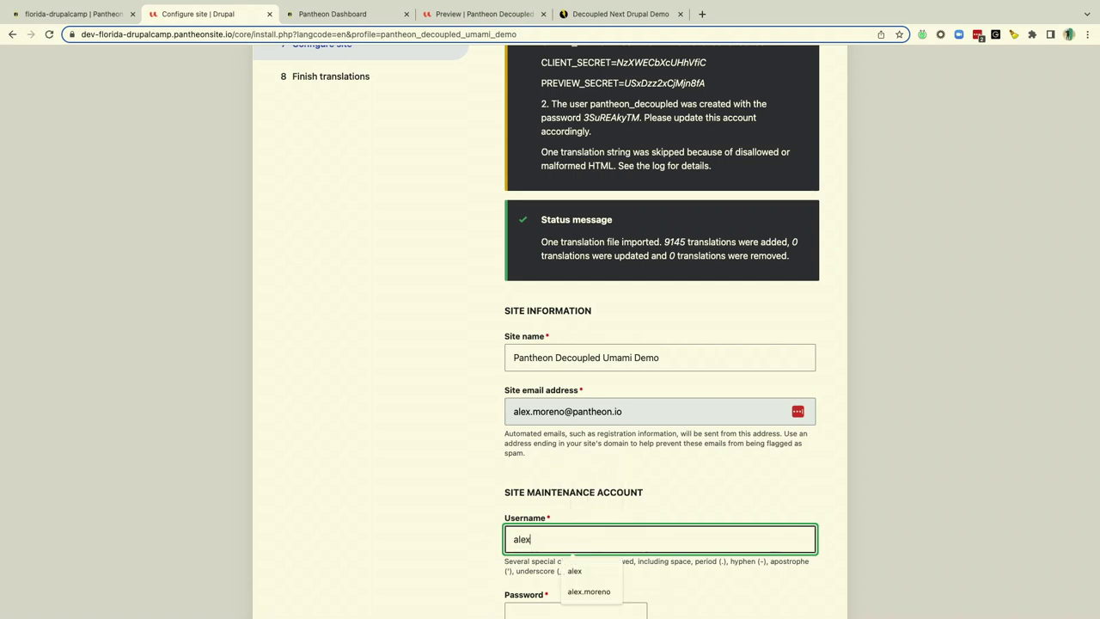
pyautogui.scroll(-3, 545, 531)
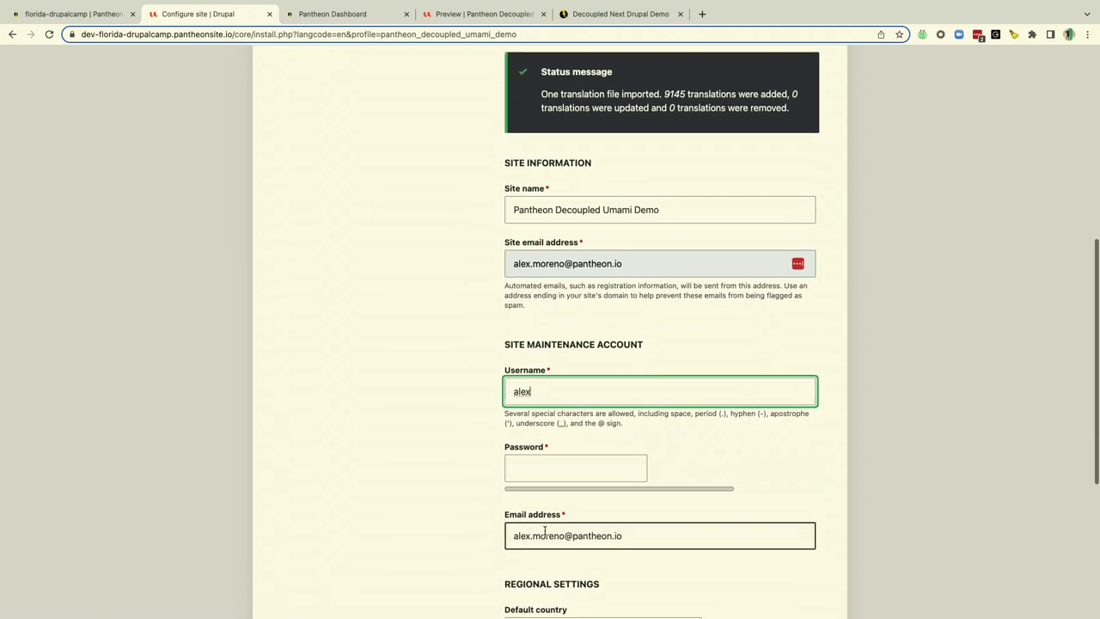
pyautogui.click(576, 477)
pyautogui.write('••')
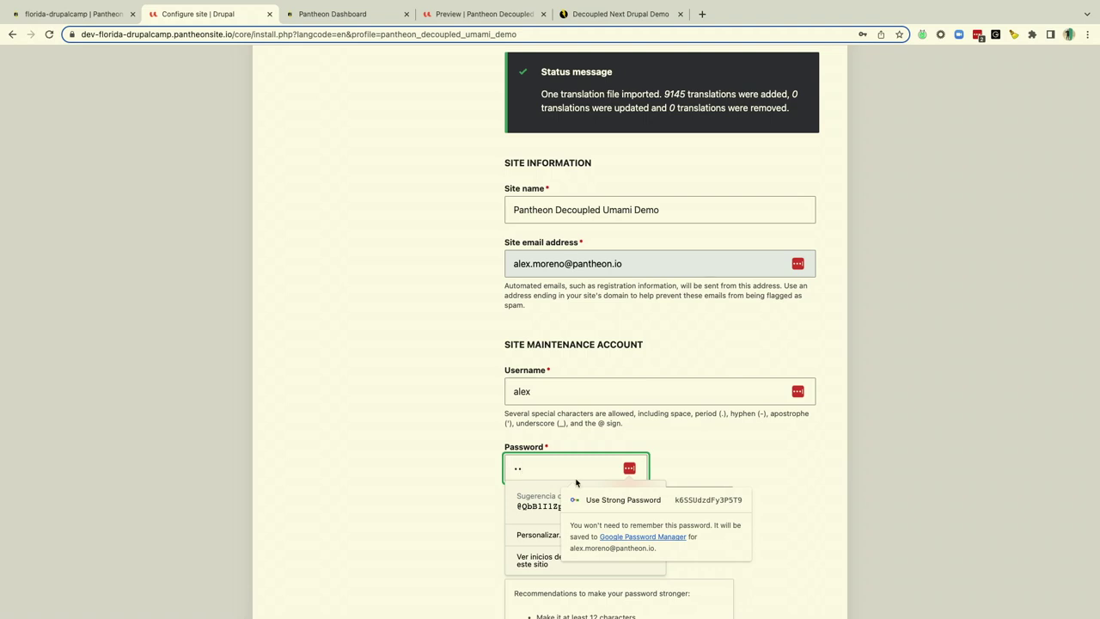
pyautogui.write('••')
pyautogui.click(454, 472)
pyautogui.scroll(-1, 453, 472)
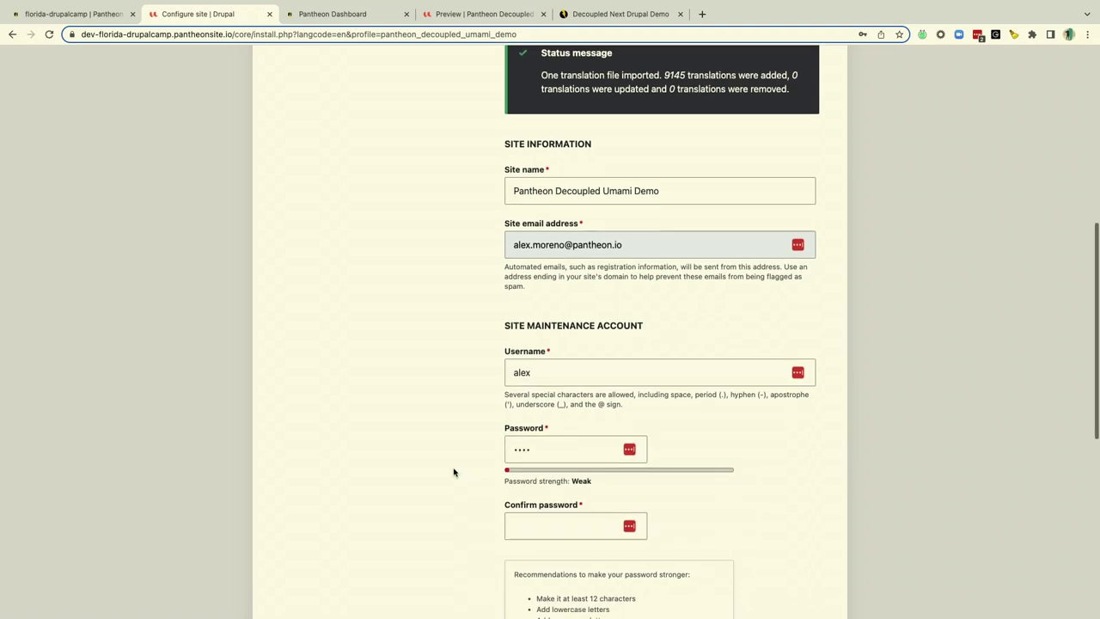
pyautogui.scroll(-2, 454, 472)
pyautogui.click(538, 454)
pyautogui.write('••••')
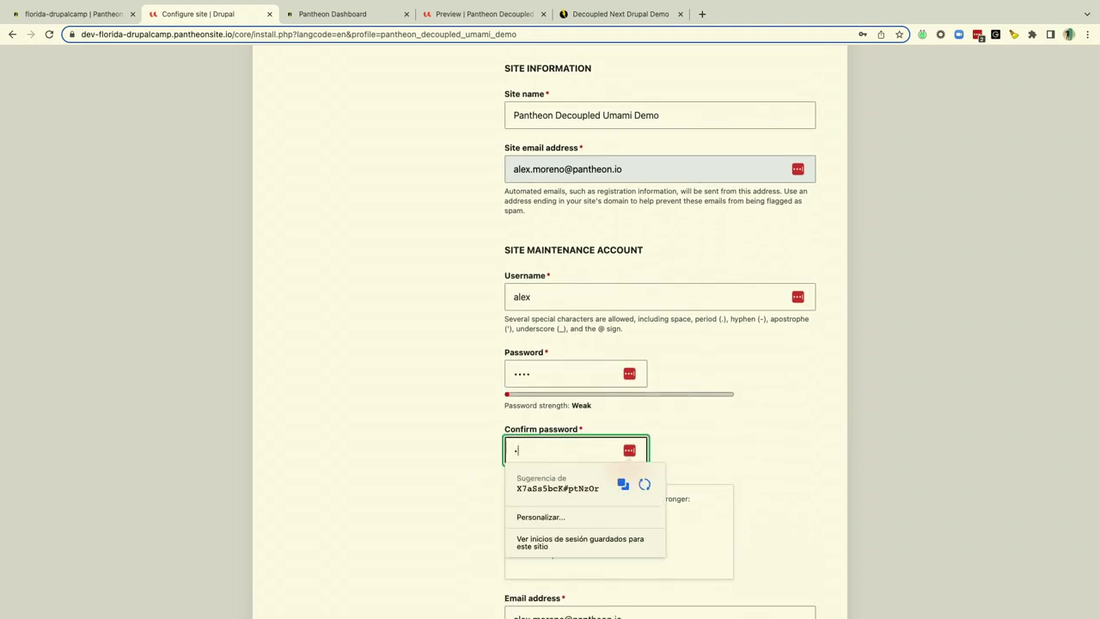
pyautogui.click(415, 464)
pyautogui.scroll(-3, 415, 465)
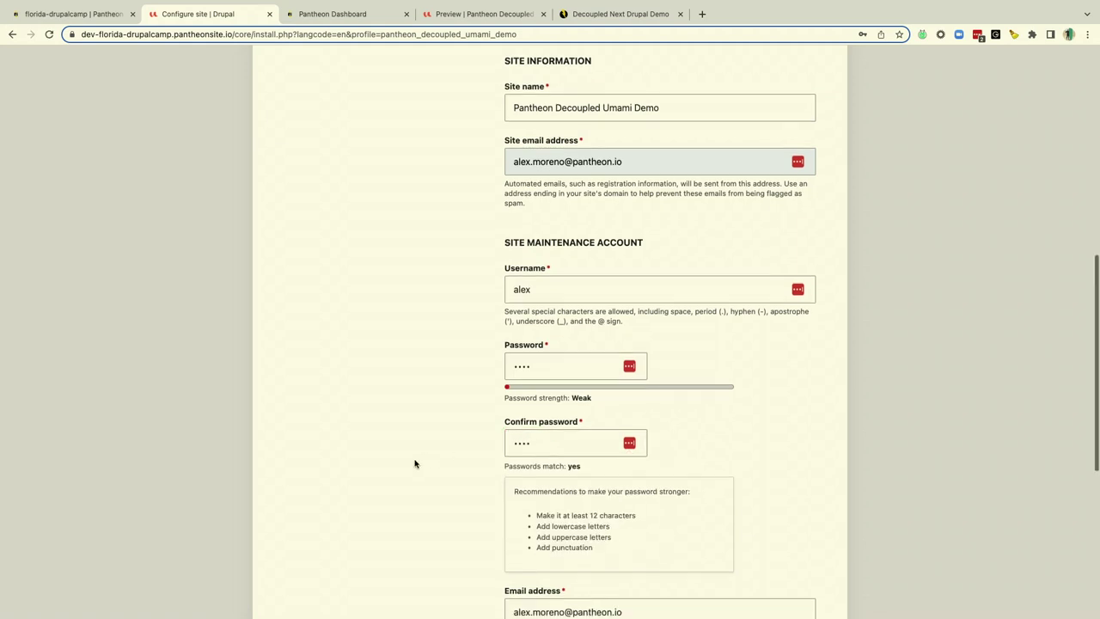
pyautogui.scroll(-2, 414, 464)
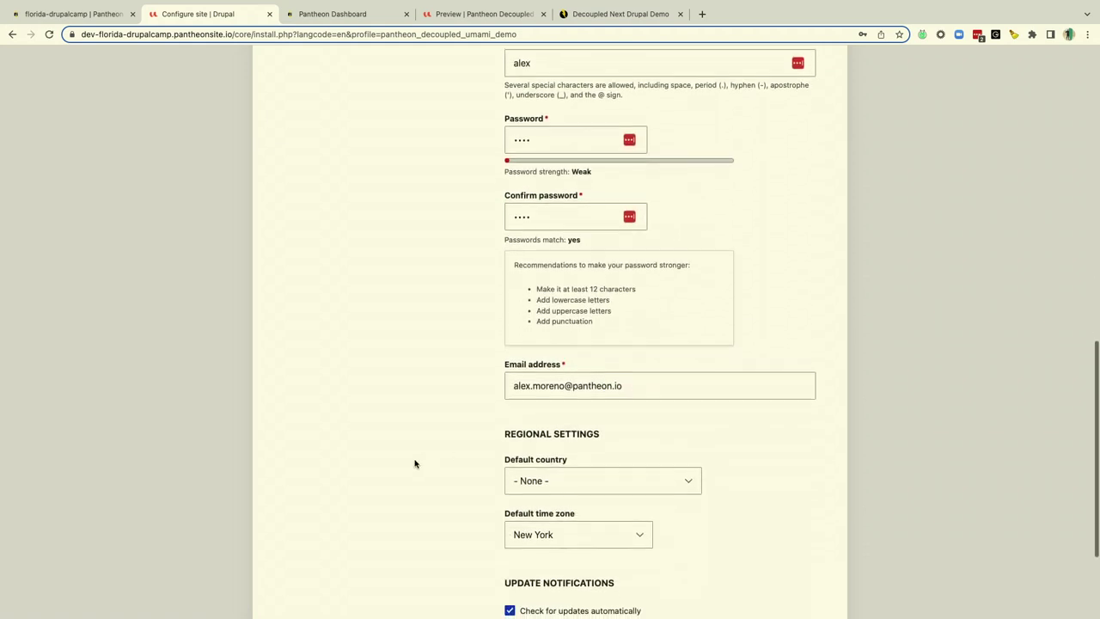
# - Set the default country to Spain and turn off automatic update checking
pyautogui.click(507, 487)
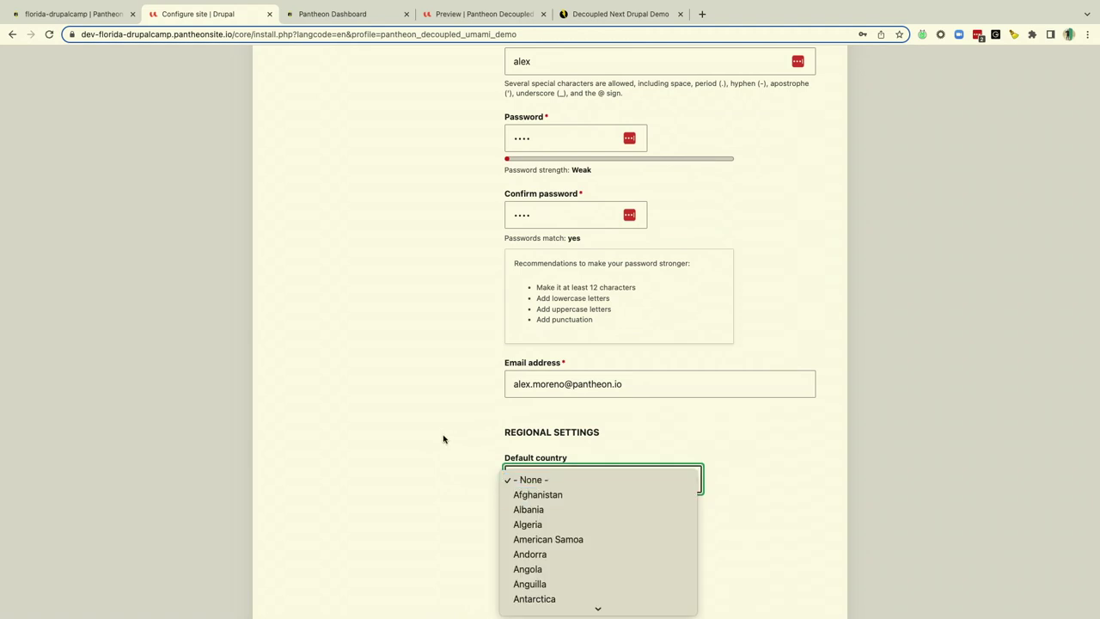
pyautogui.write('sp')
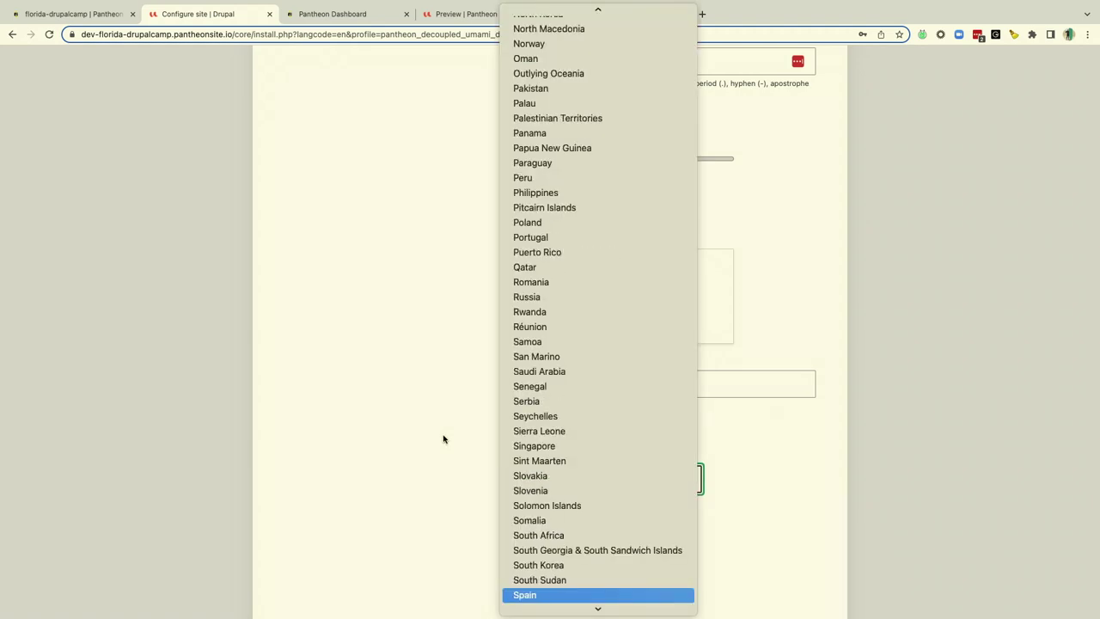
pyautogui.press('Return')
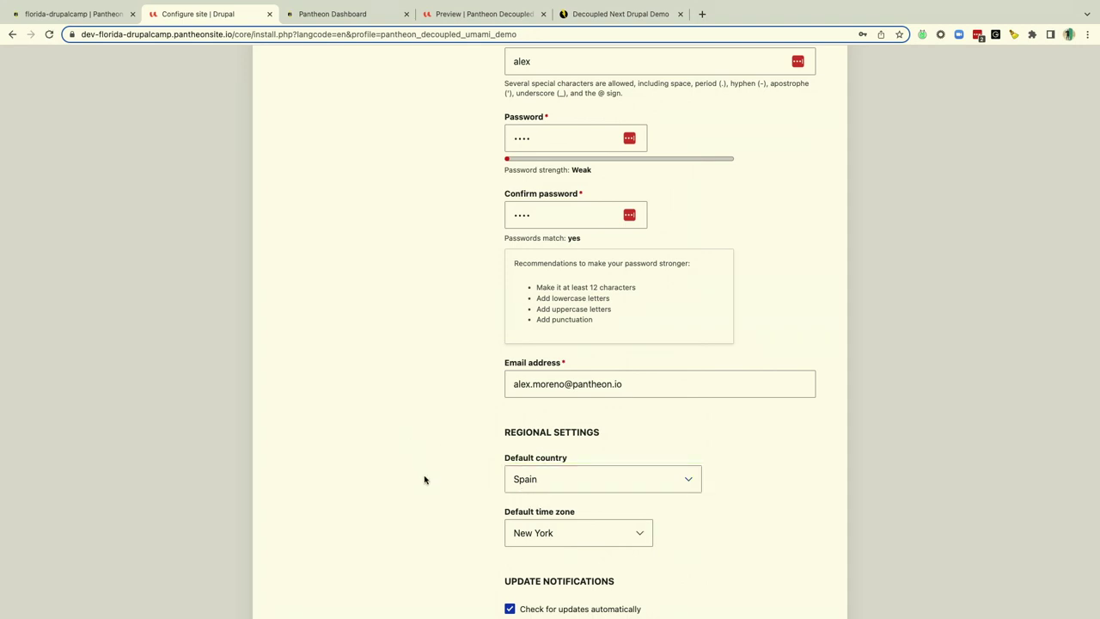
pyautogui.scroll(-3, 424, 478)
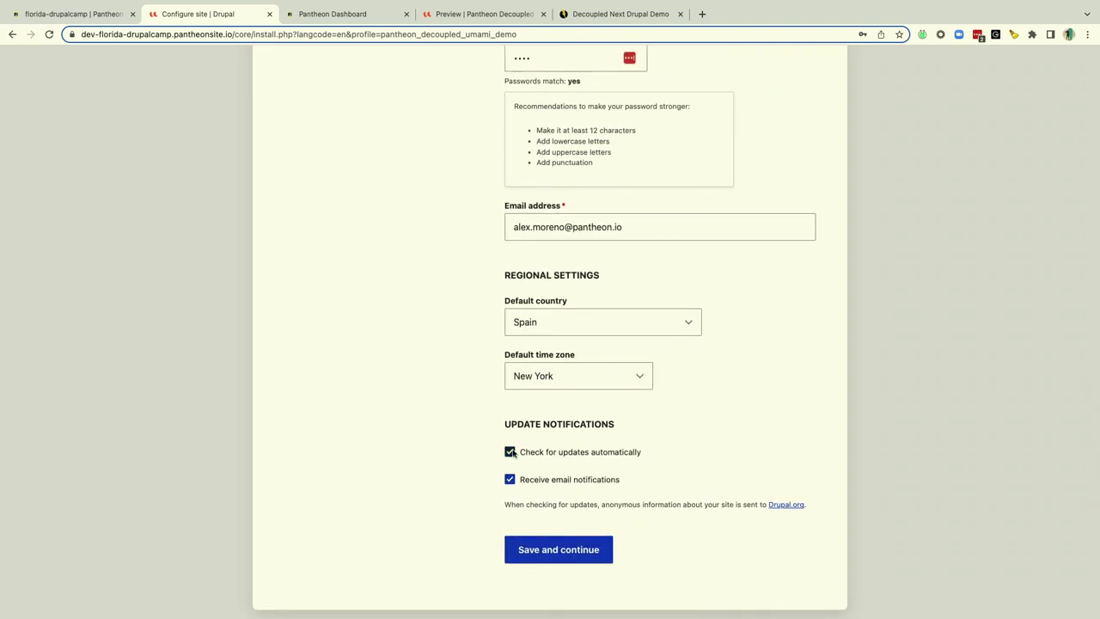
pyautogui.click(539, 453)
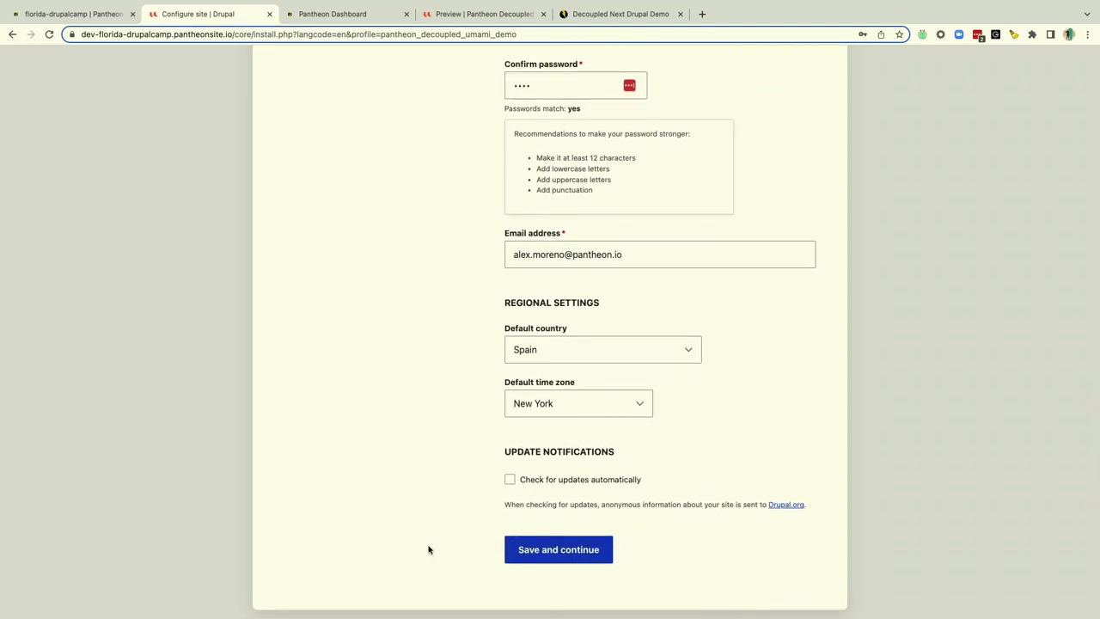
pyautogui.scroll(1, 434, 546)
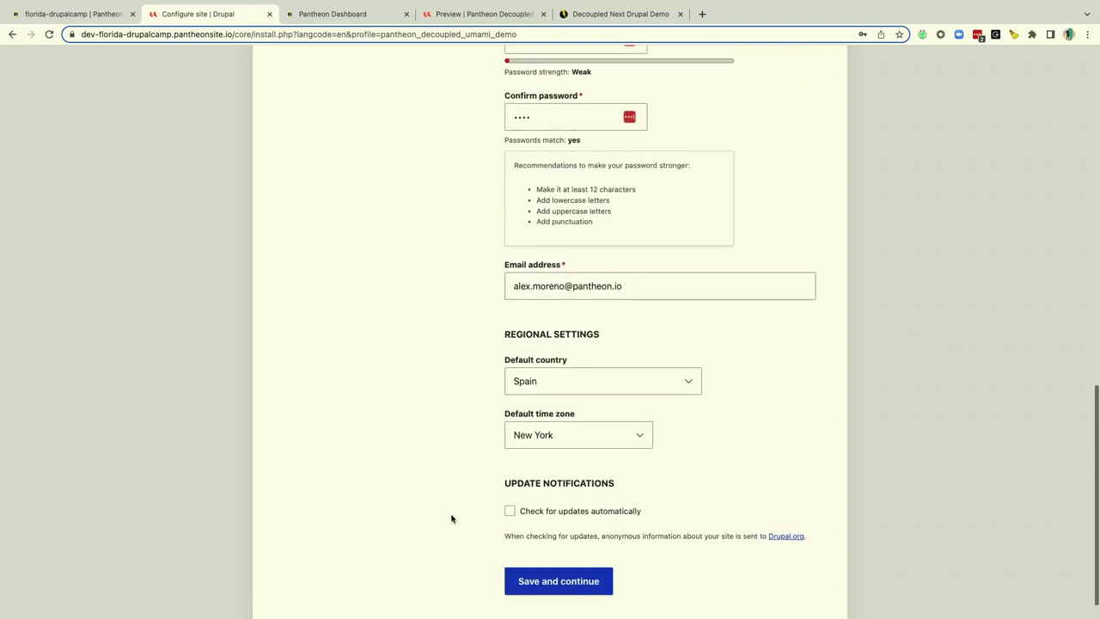
# - Choose Madrid as the default time zone and submit the site configuration
pyautogui.click(556, 434)
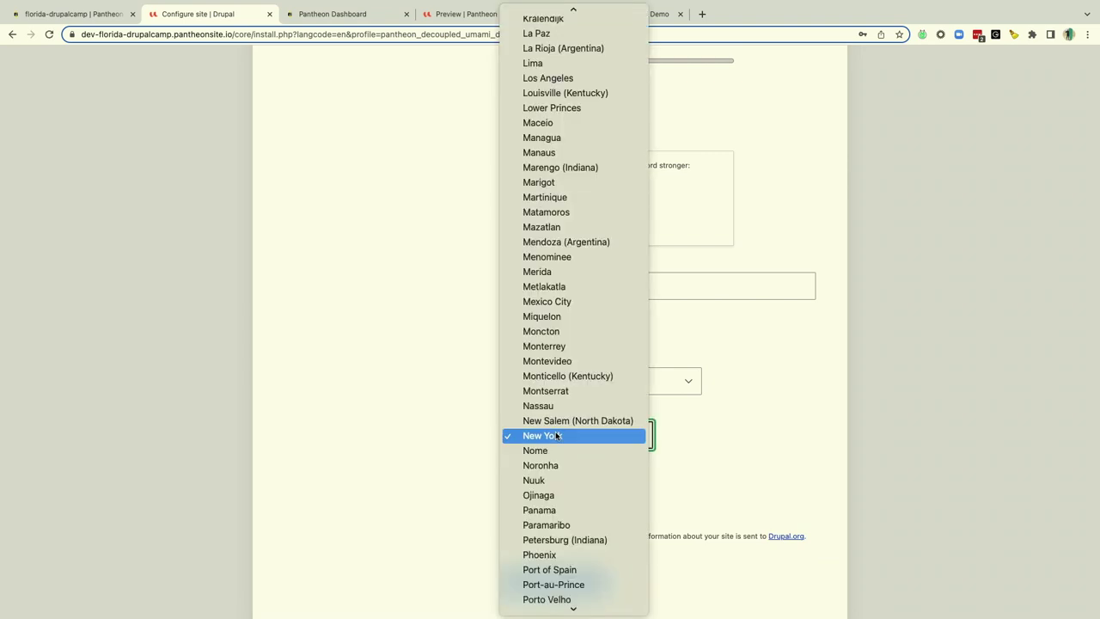
pyautogui.write('f')
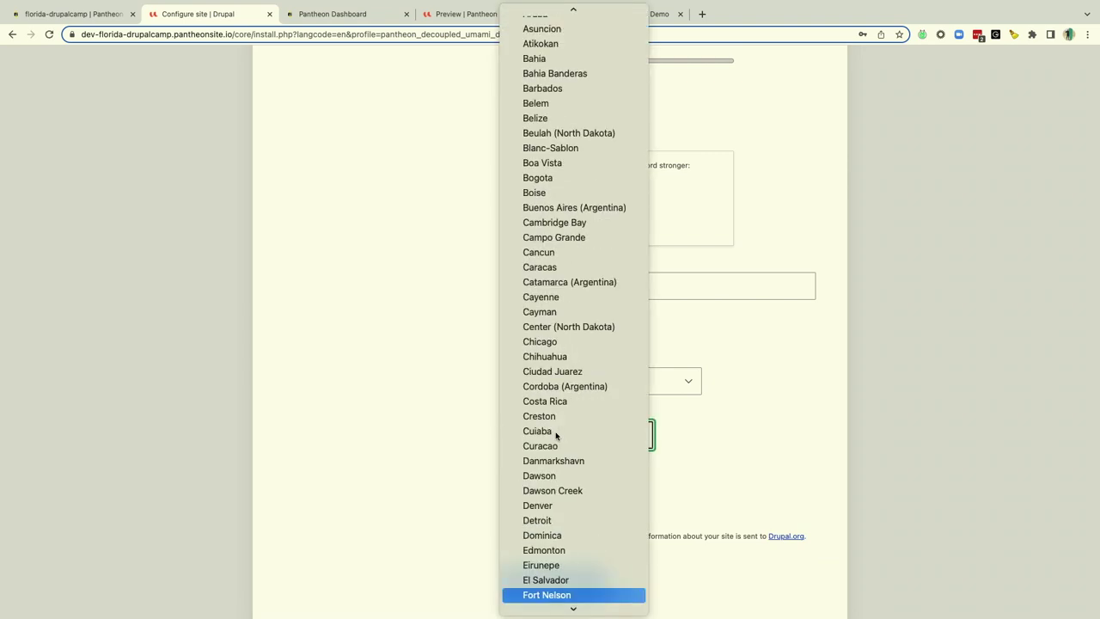
pyautogui.write('mid')
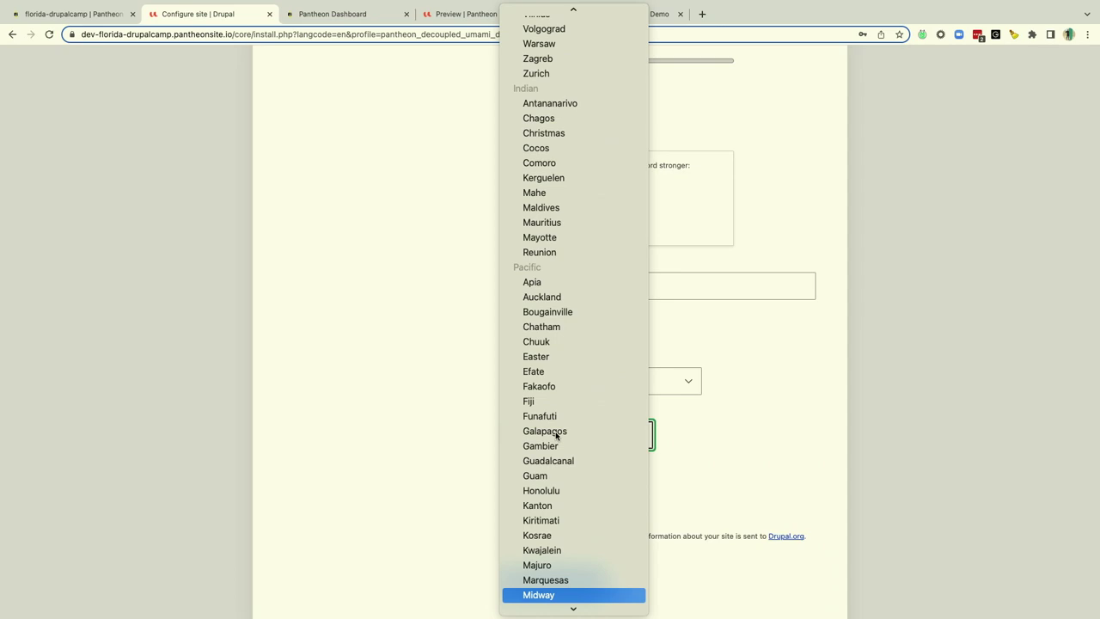
pyautogui.write('sr')
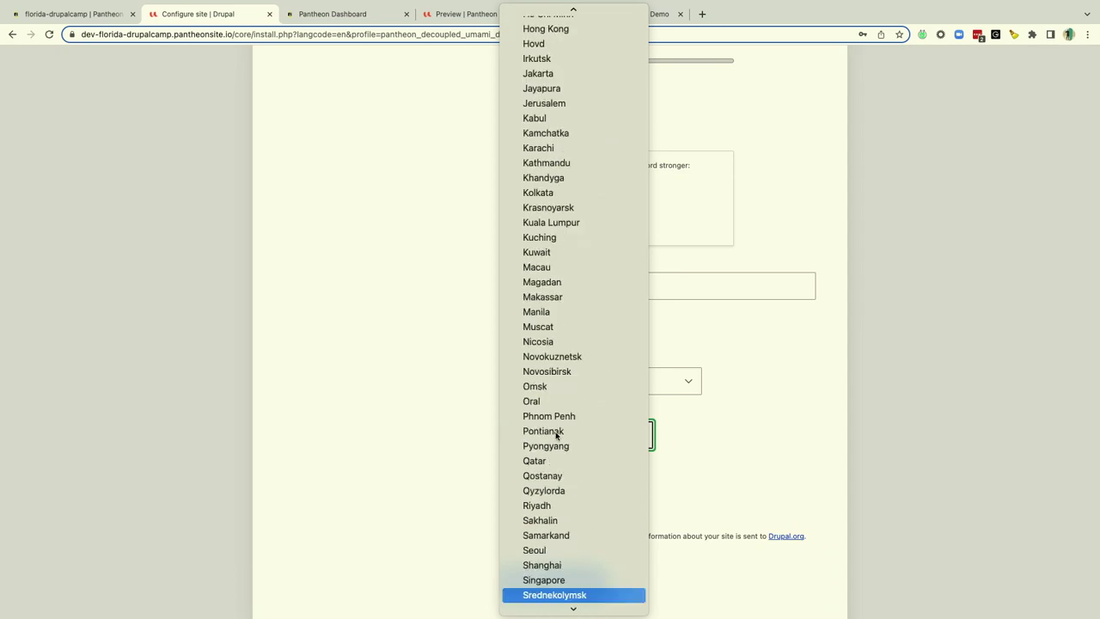
pyautogui.press('Up')
pyautogui.write('madr')
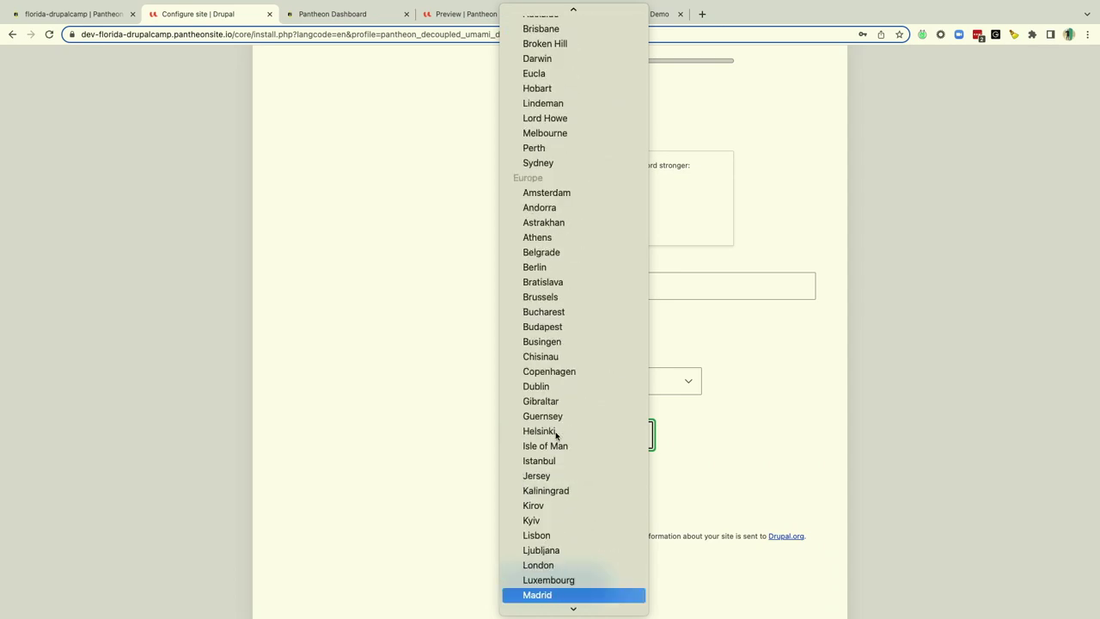
pyautogui.press('Return')
pyautogui.click(535, 585)
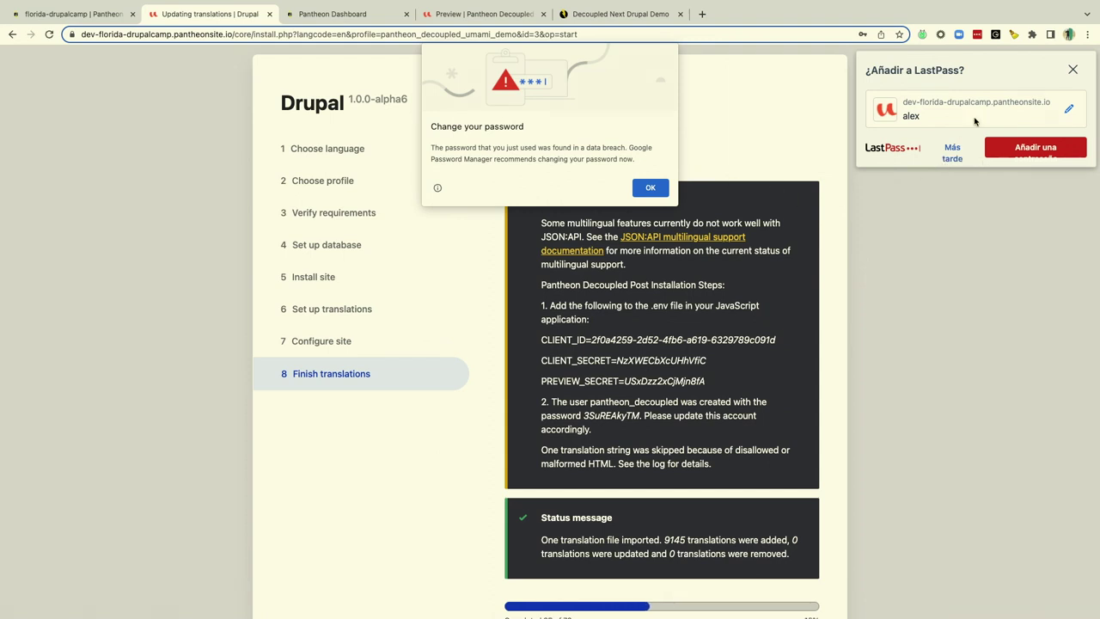
# - Dismiss the breach warning and decline saving the password in Chrome and LastPass
pyautogui.click(635, 187)
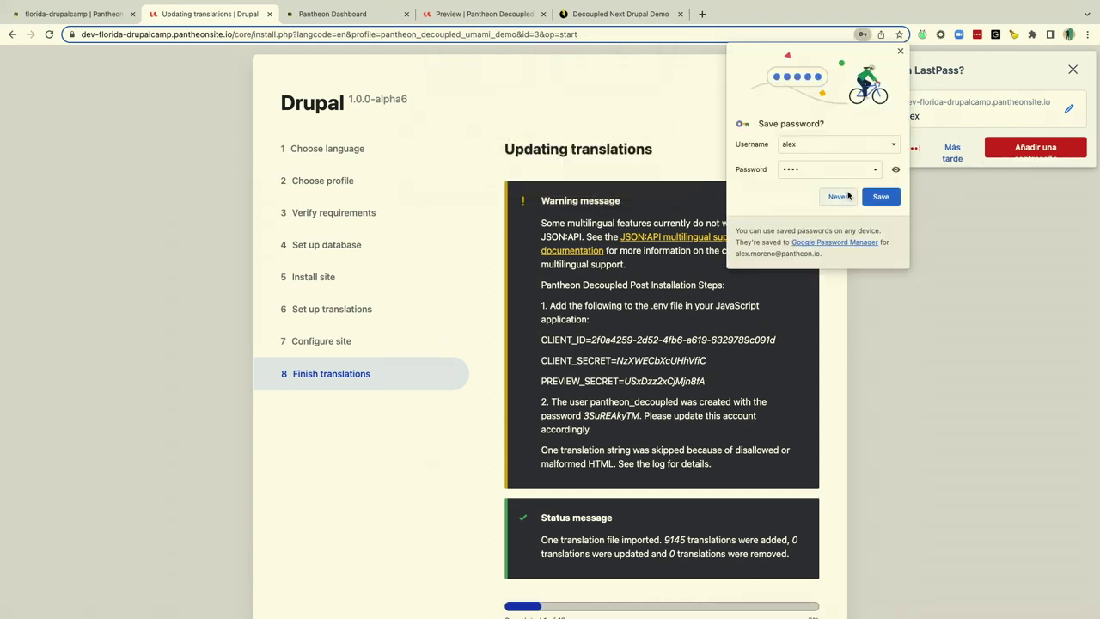
pyautogui.click(896, 53)
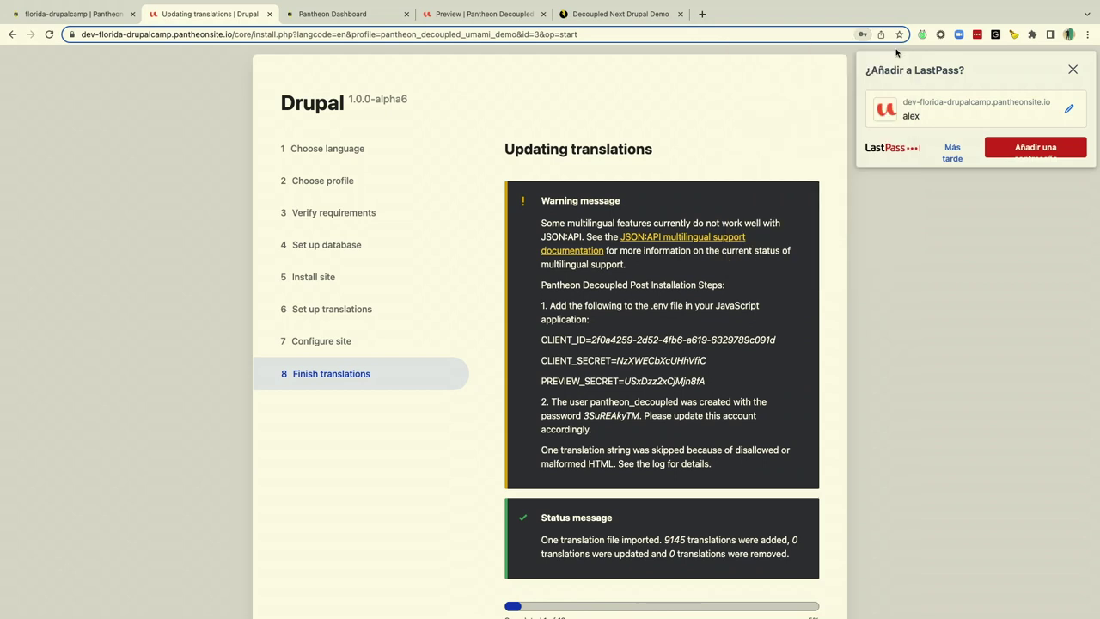
pyautogui.click(952, 152)
pyautogui.scroll(-1, 949, 296)
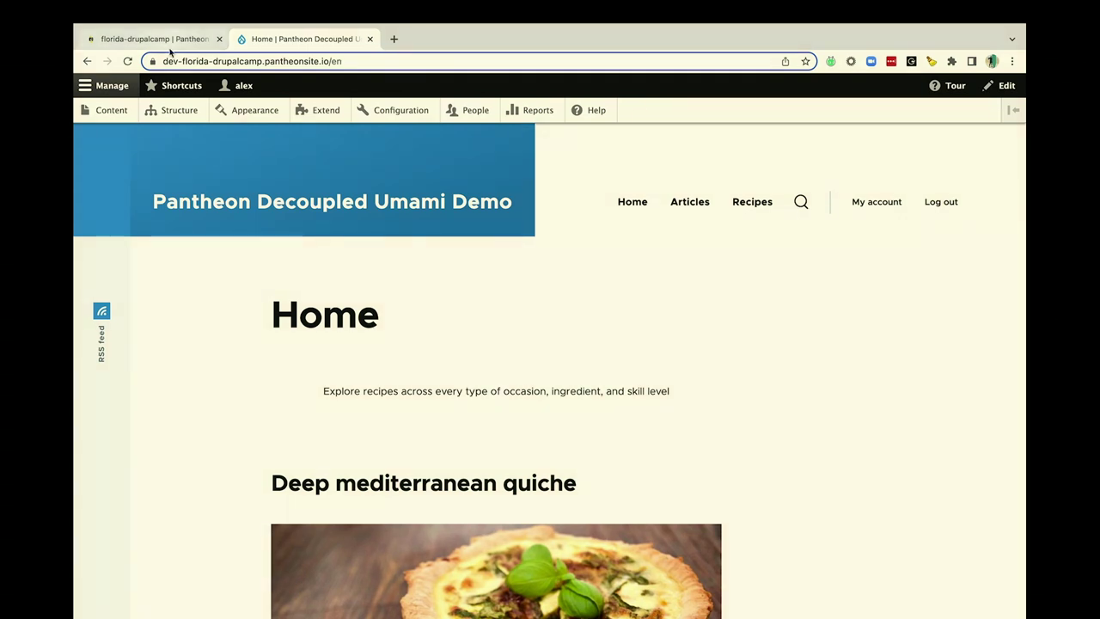
# - Open the Drupal Content admin list from the Umami demo site
pyautogui.click(170, 43)
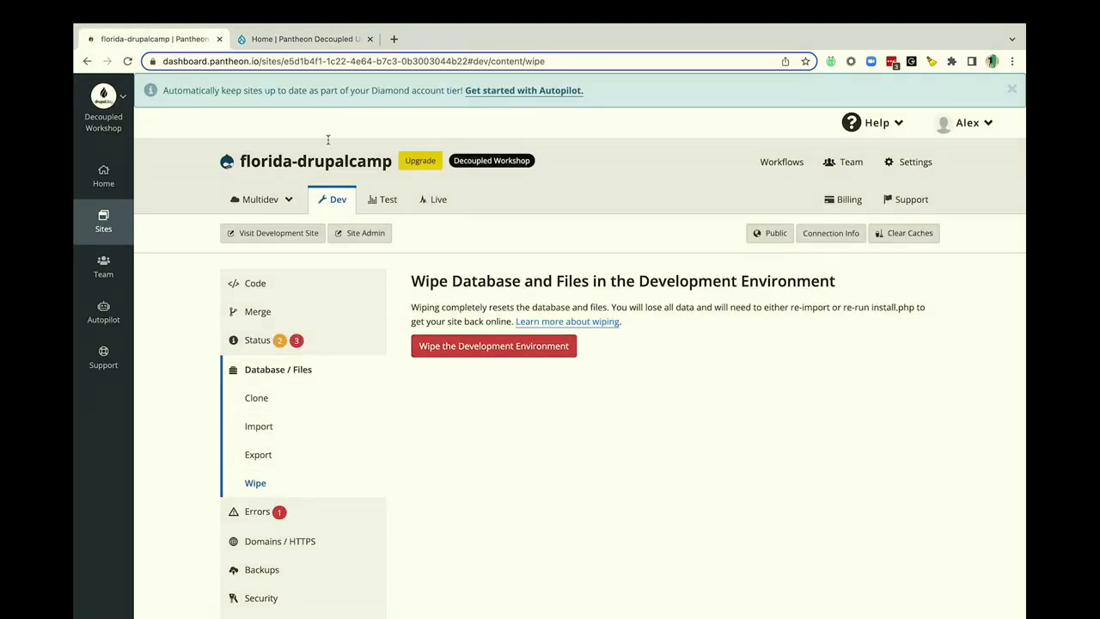
pyautogui.click(307, 43)
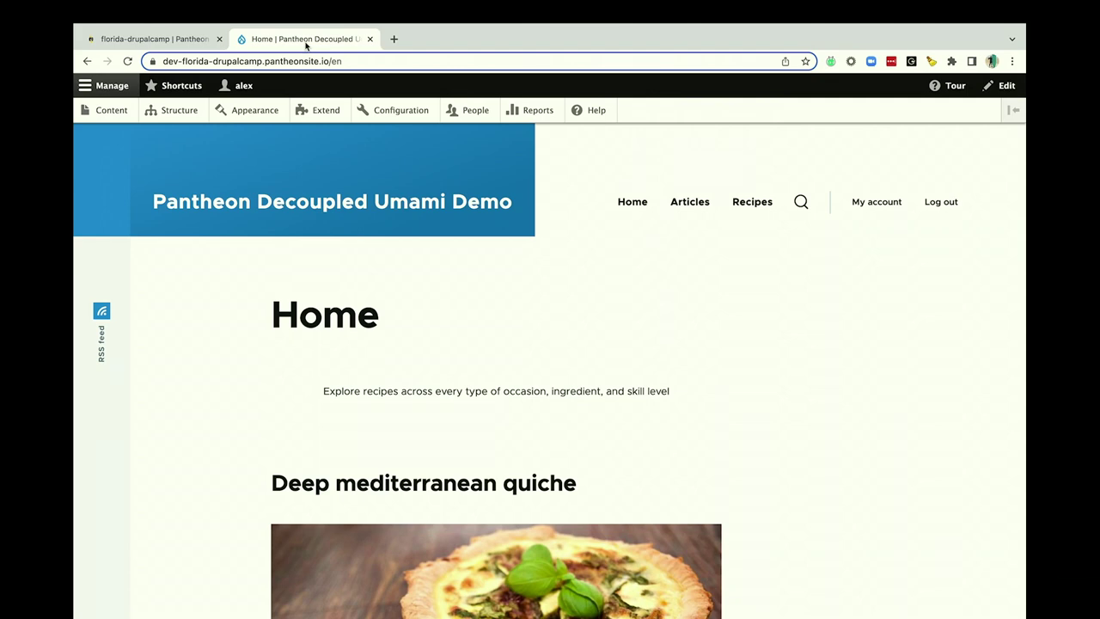
pyautogui.moveTo(788, 336)
pyautogui.click(111, 117)
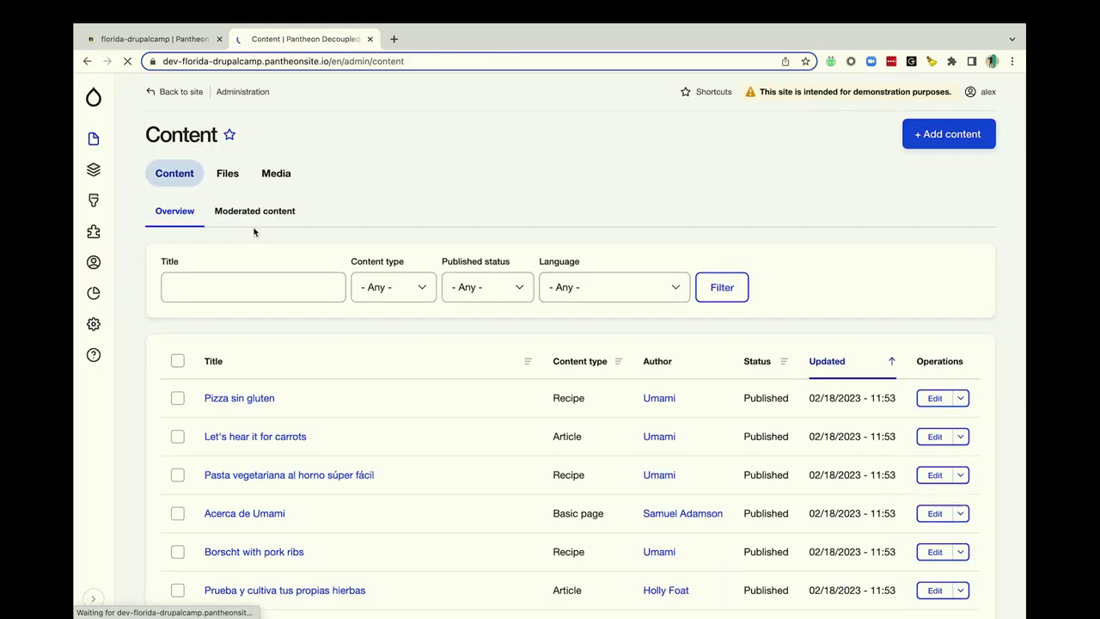
# - Open the Pantheon workspace Home in a new tab, then return to the Content list
pyautogui.click(144, 57)
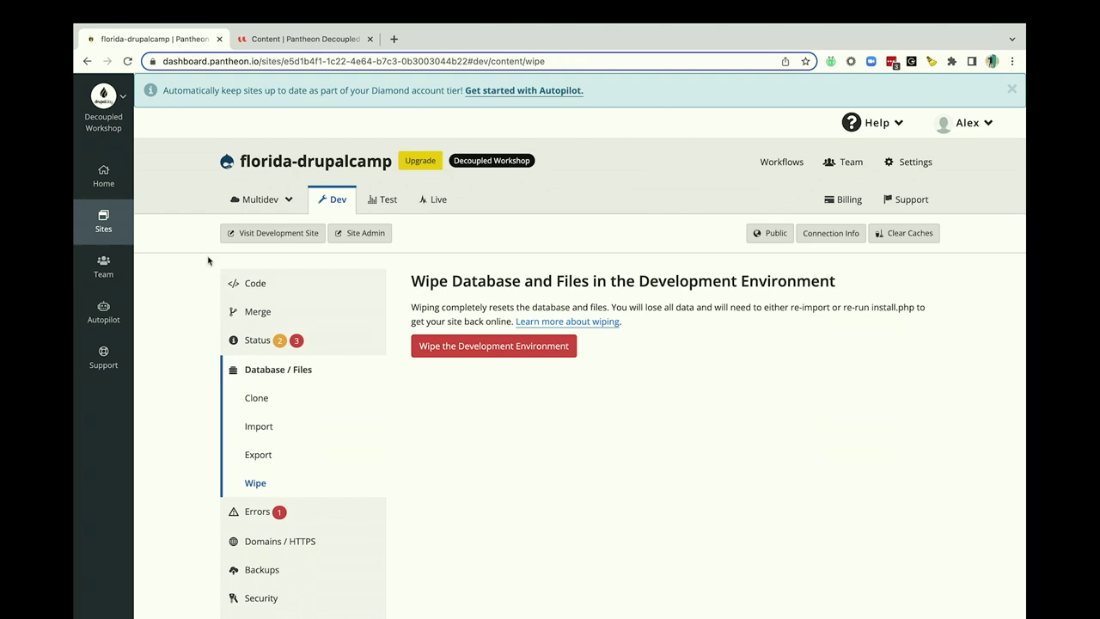
pyautogui.rightClick(100, 186)
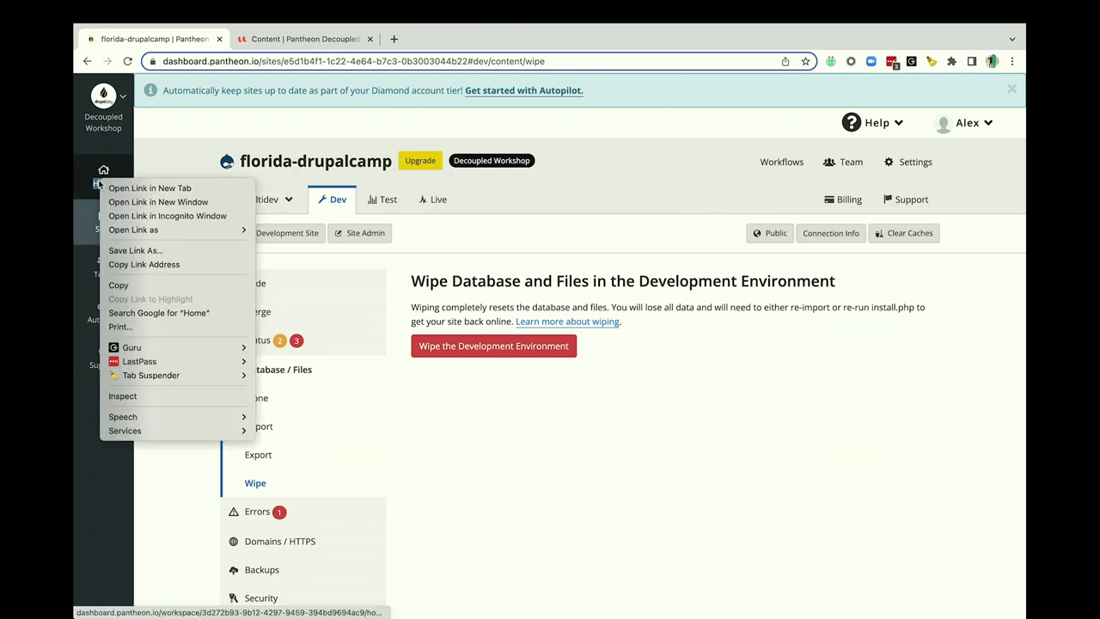
pyautogui.click(147, 184)
pyautogui.click(275, 41)
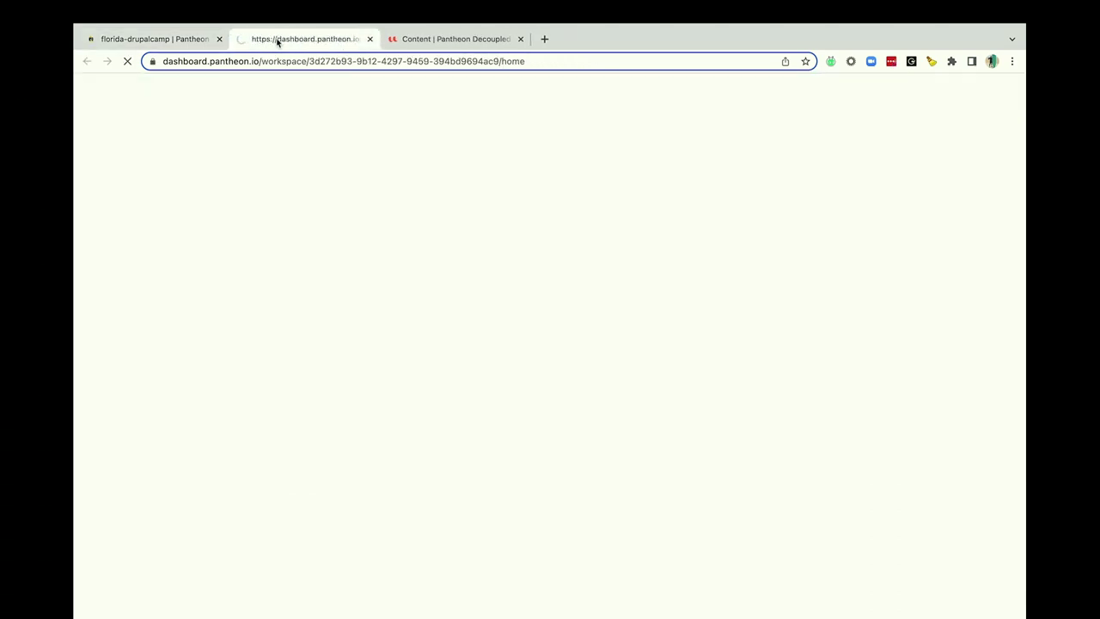
pyautogui.click(424, 48)
# - Highlight the florida-drupalcamp and pantheonsite parts of the URL, then go to Decoupled Workshop
pyautogui.click(196, 66)
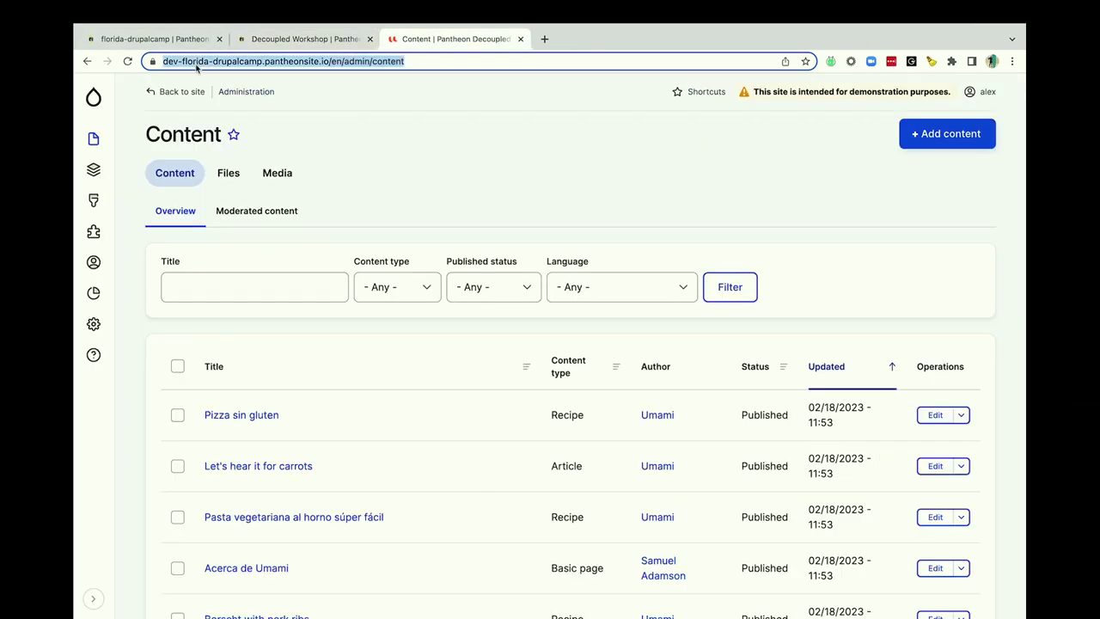
pyautogui.moveTo(211, 62); pyautogui.dragTo(283, 63)
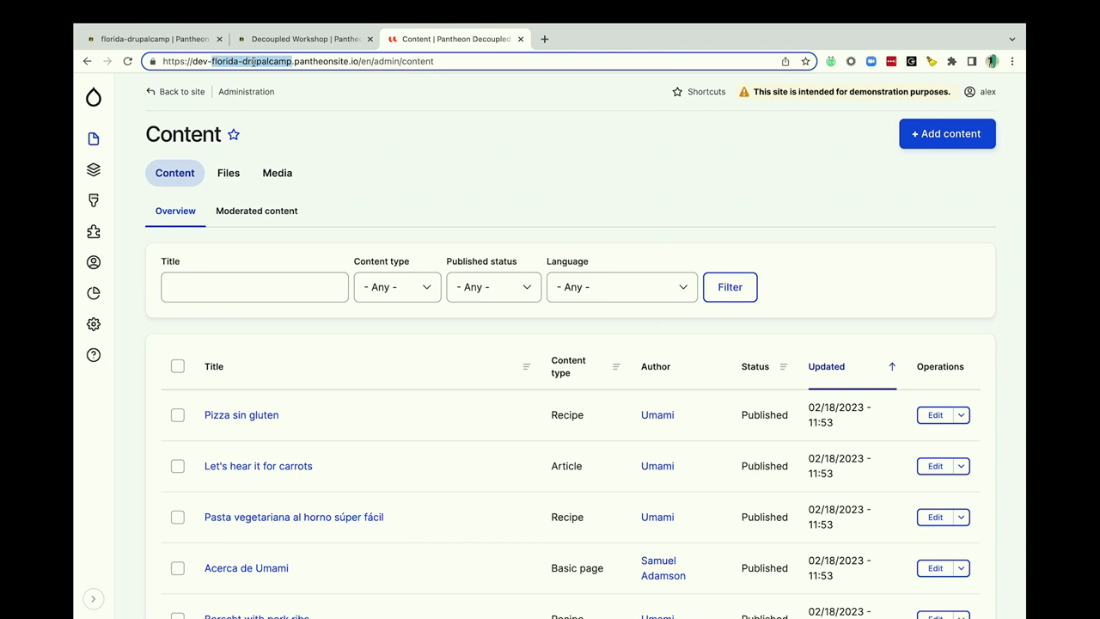
pyautogui.click(199, 62)
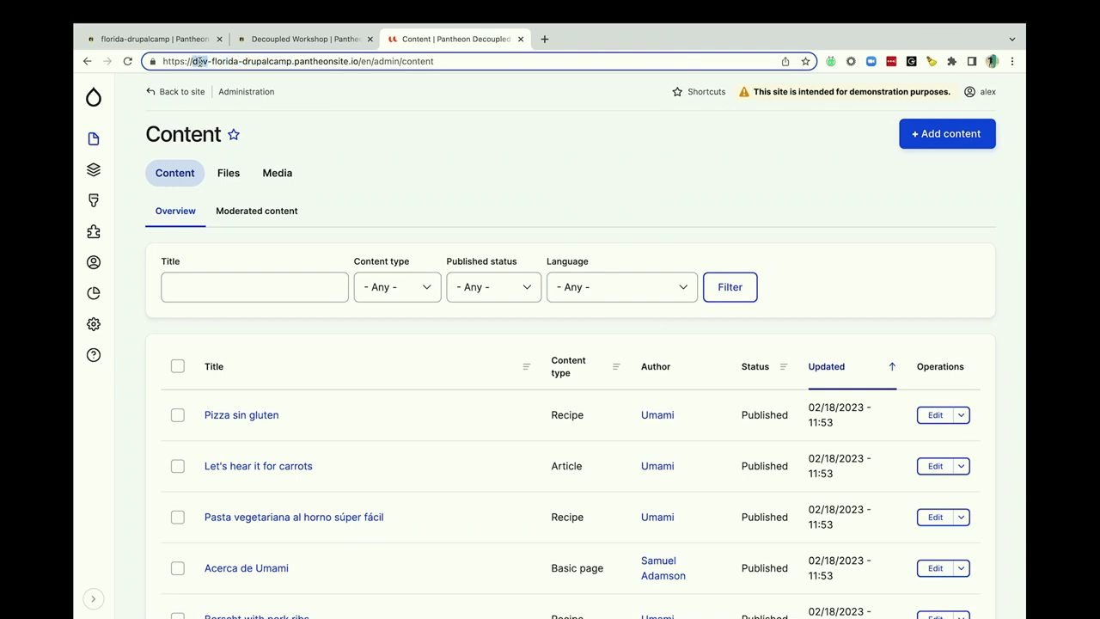
pyautogui.doubleClick(251, 62)
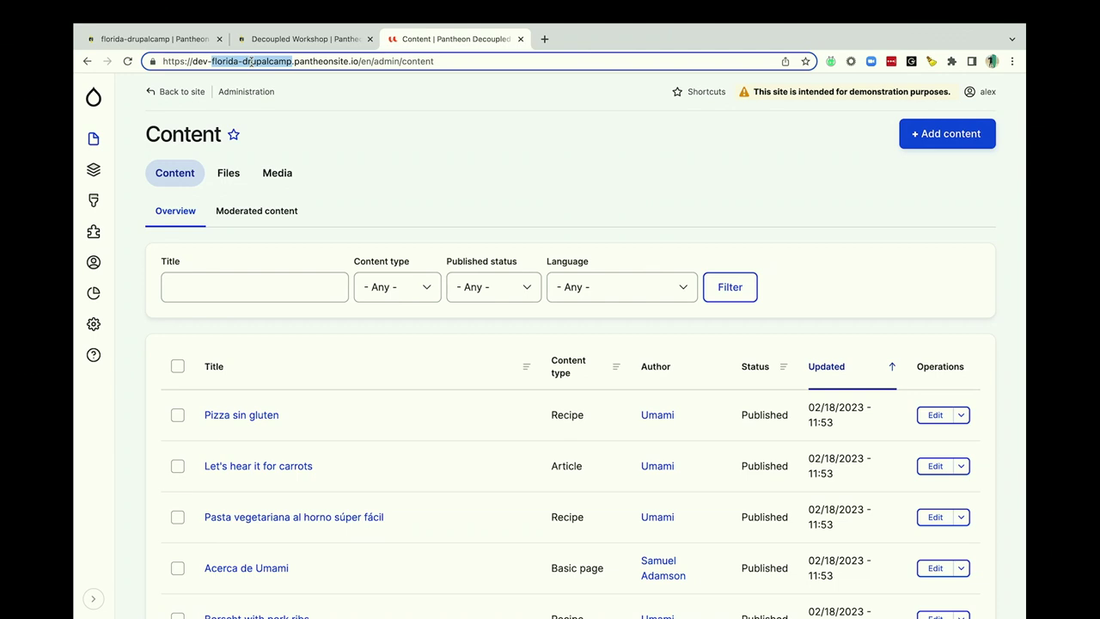
pyautogui.doubleClick(320, 62)
pyautogui.moveTo(320, 61); pyautogui.dragTo(464, 62)
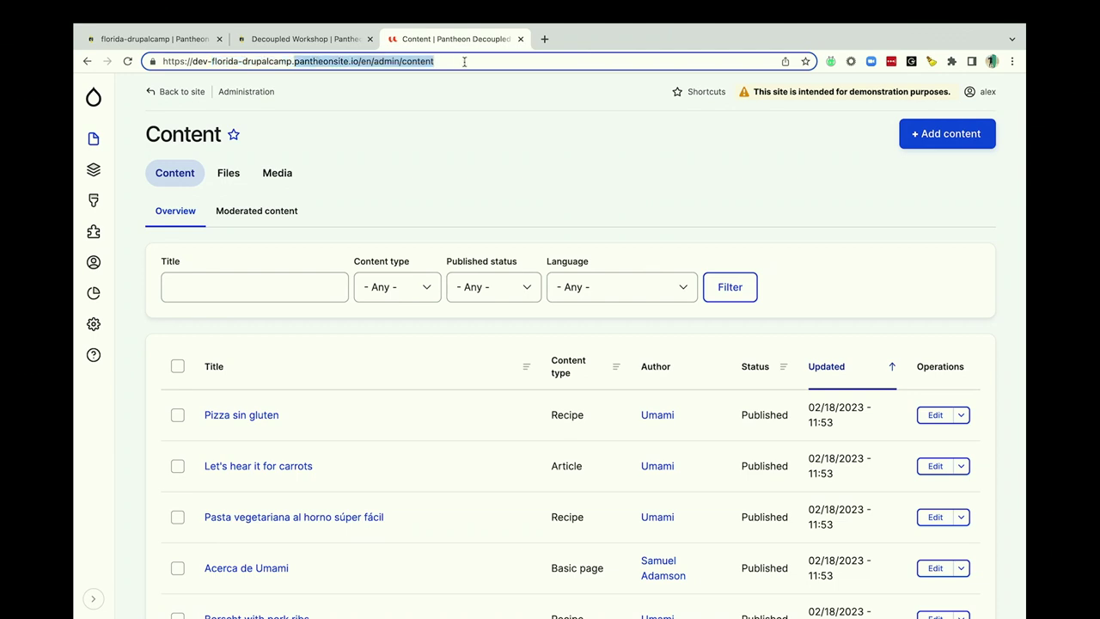
pyautogui.click(417, 172)
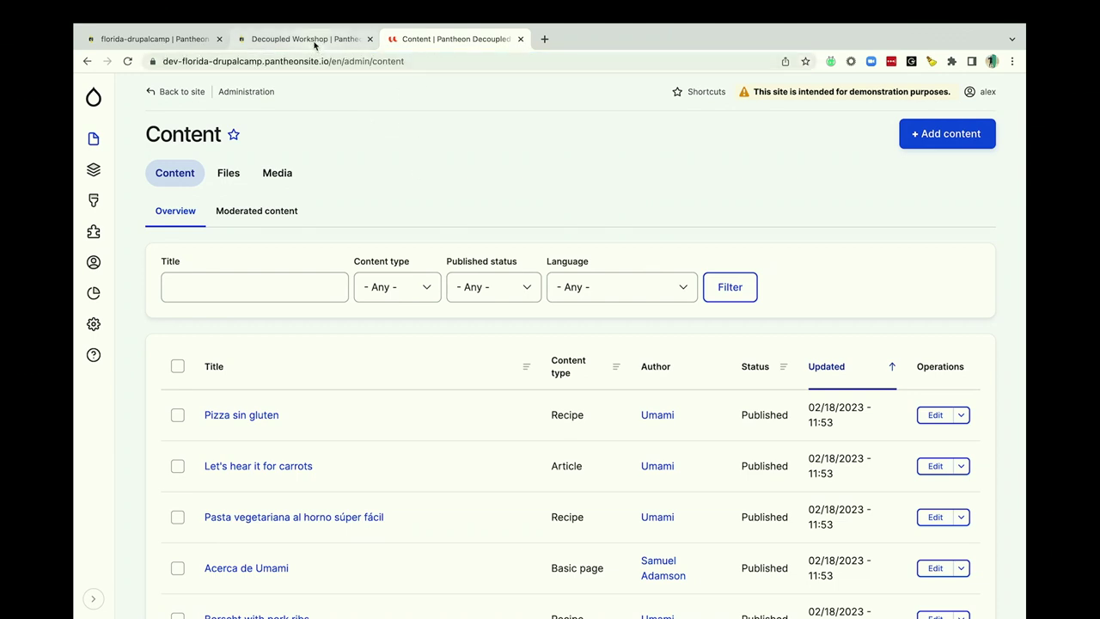
pyautogui.click(315, 43)
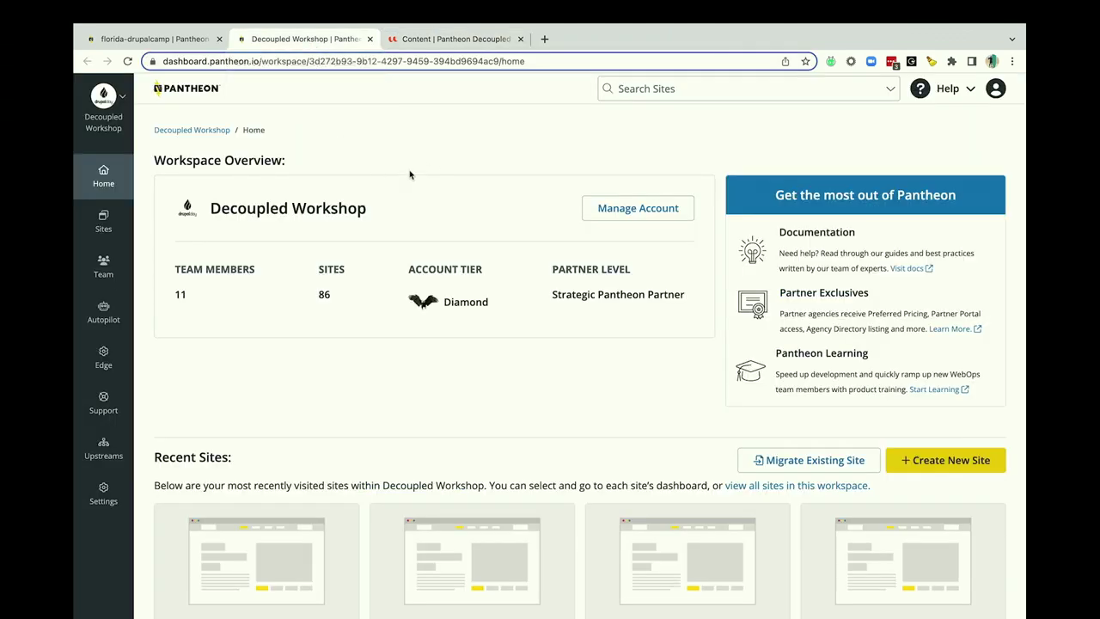
# - From the Decoupled Workshop Sites list, create a new site using the Next.js + Drupal starter
pyautogui.click(122, 100)
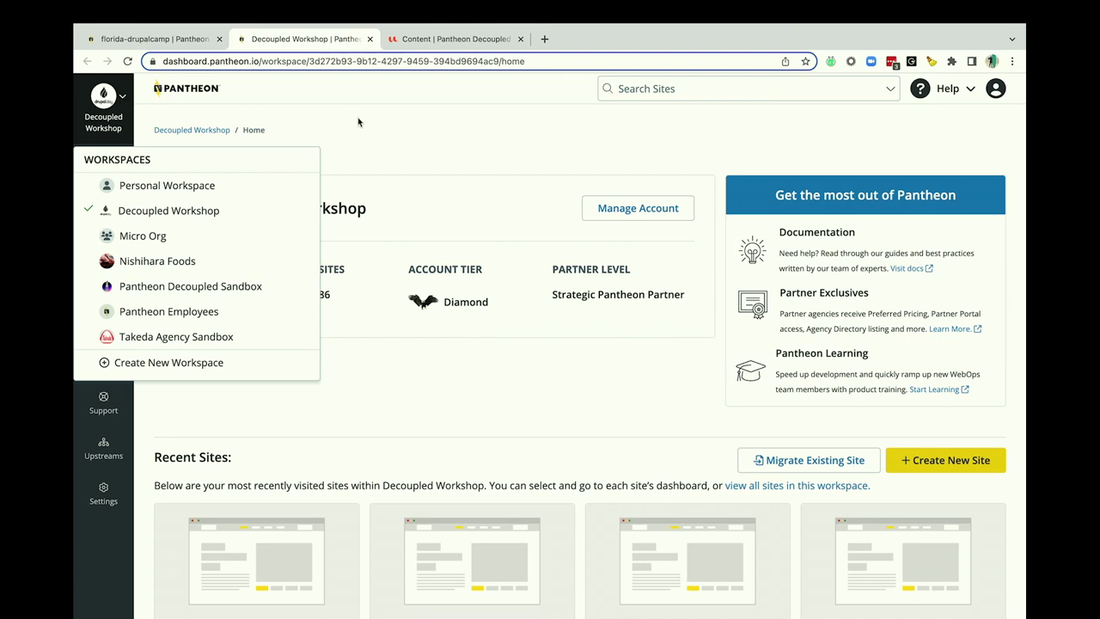
pyautogui.click(141, 210)
pyautogui.click(97, 226)
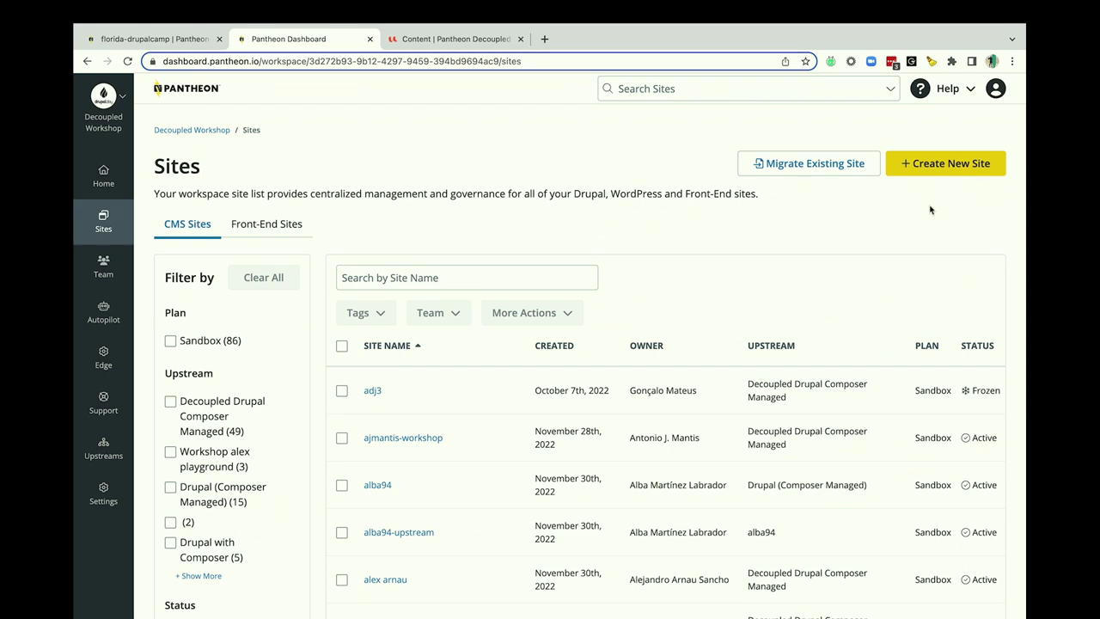
pyautogui.click(950, 163)
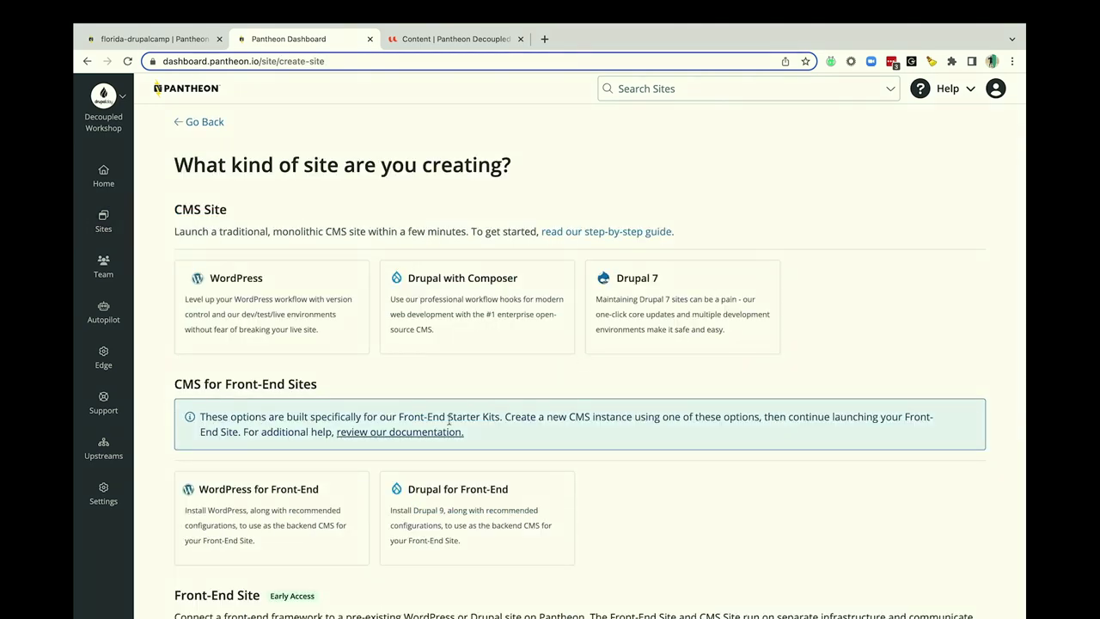
pyautogui.scroll(-2, 443, 430)
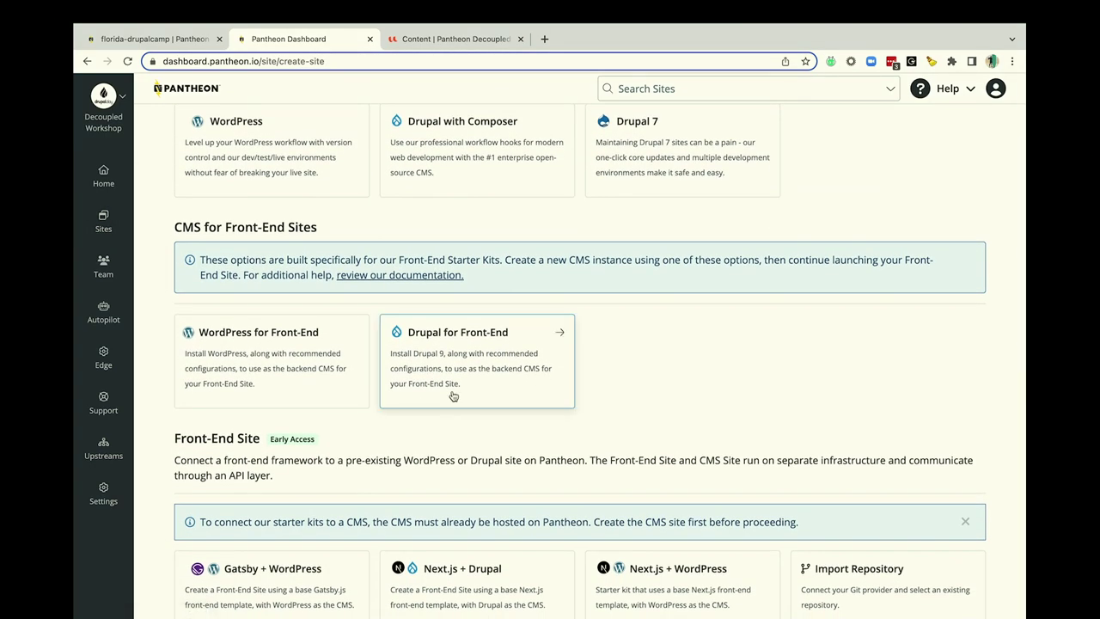
pyautogui.scroll(-5, 453, 393)
pyautogui.scroll(2, 461, 313)
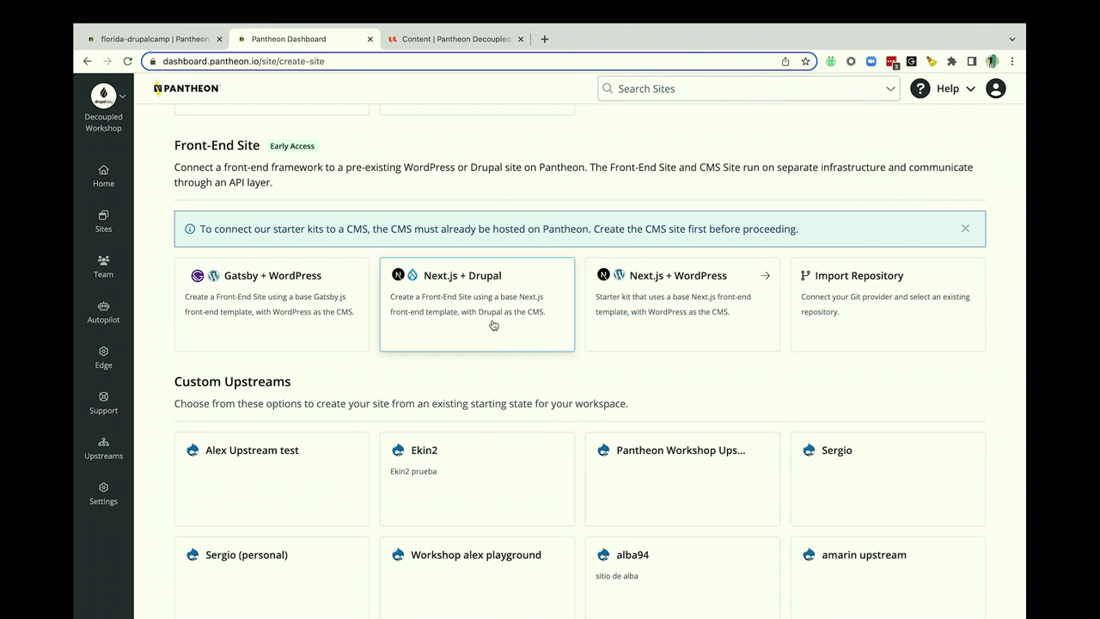
pyautogui.click(465, 312)
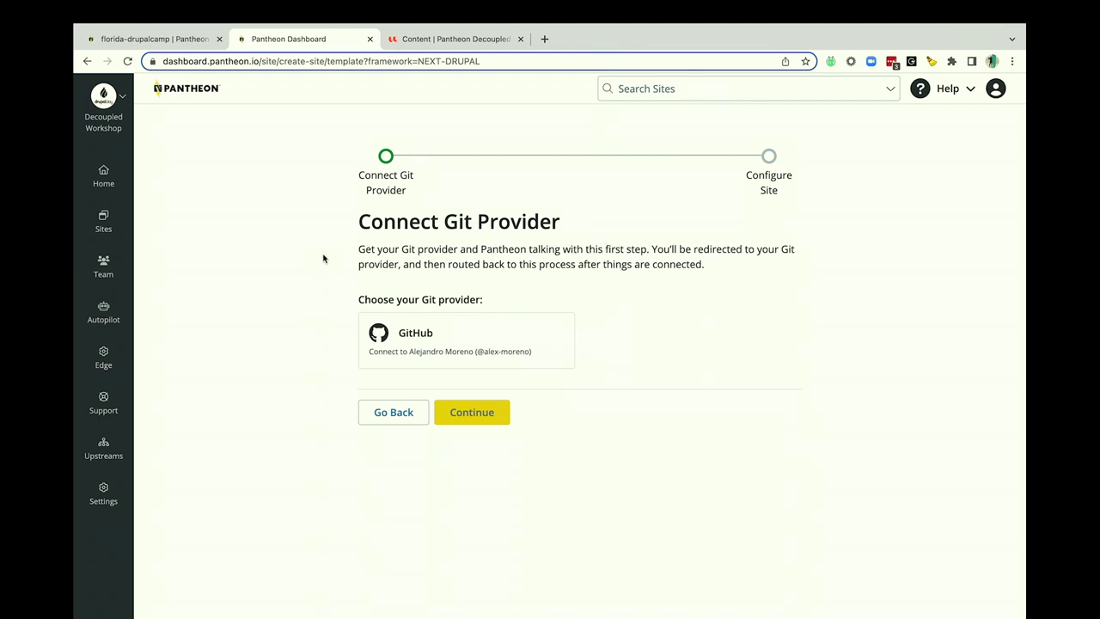
# - Return to the site type choices, glancing at the Drupal Content list in between
pyautogui.click(395, 414)
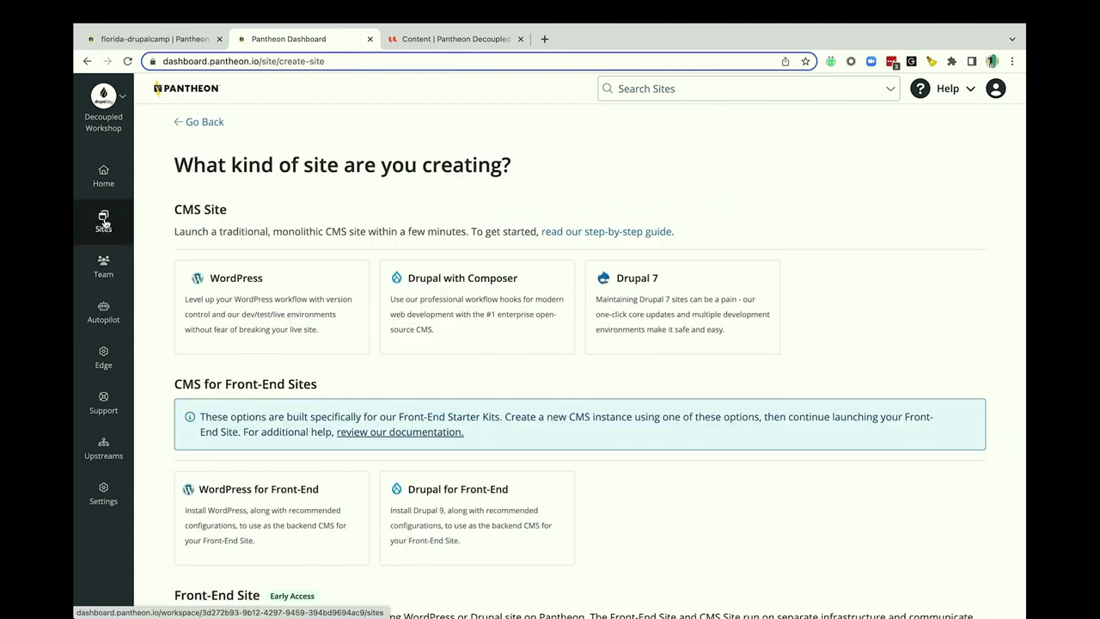
pyautogui.click(414, 38)
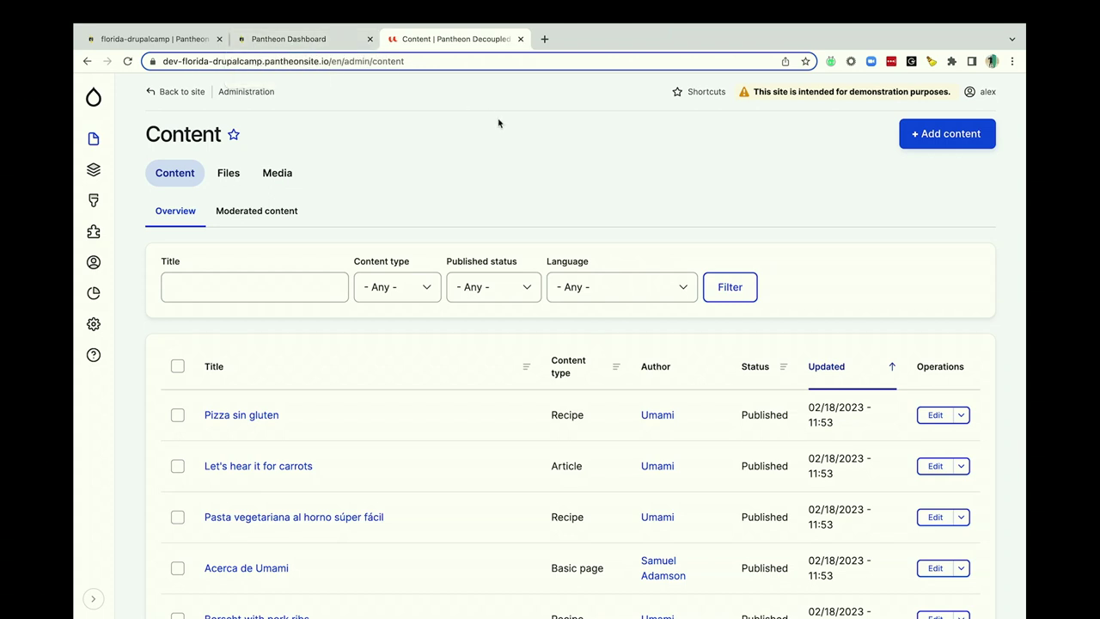
pyautogui.click(326, 47)
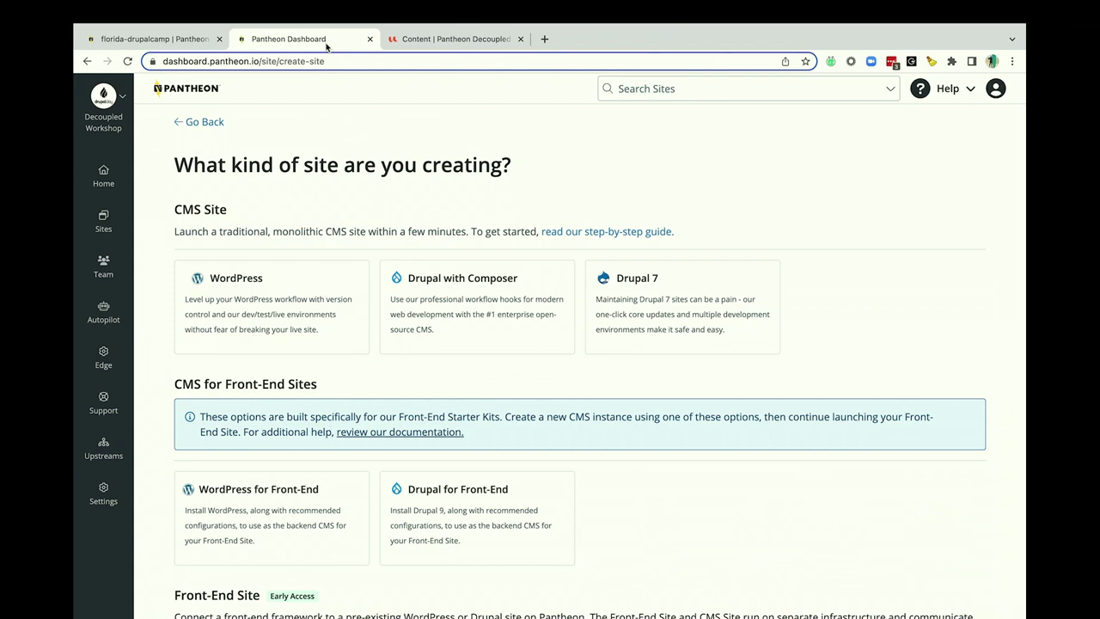
pyautogui.scroll(-3, 735, 207)
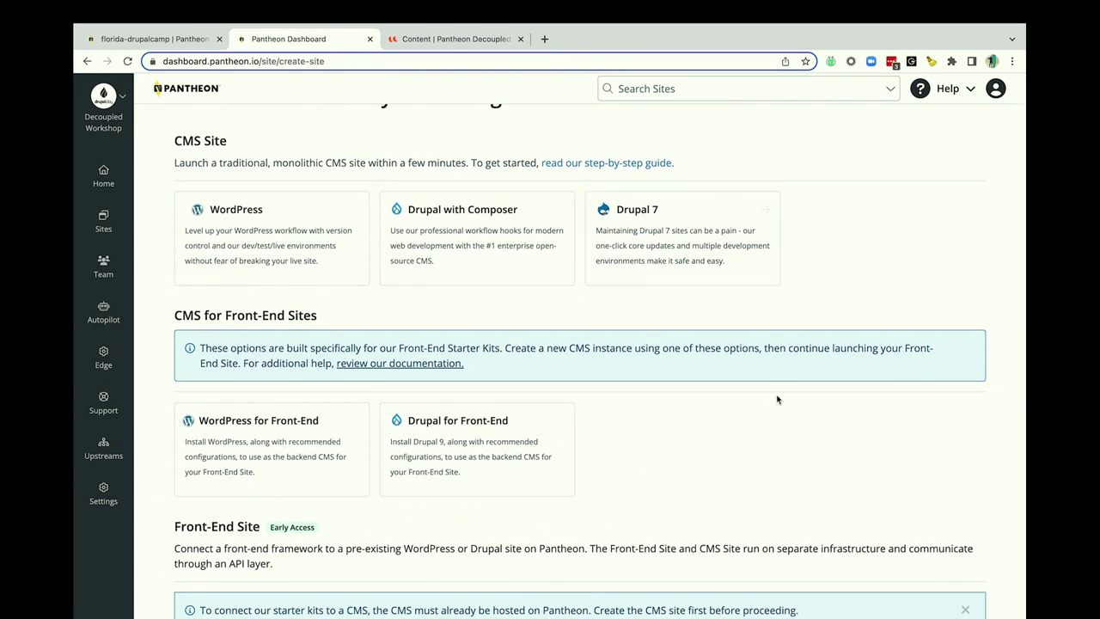
pyautogui.scroll(-5, 777, 399)
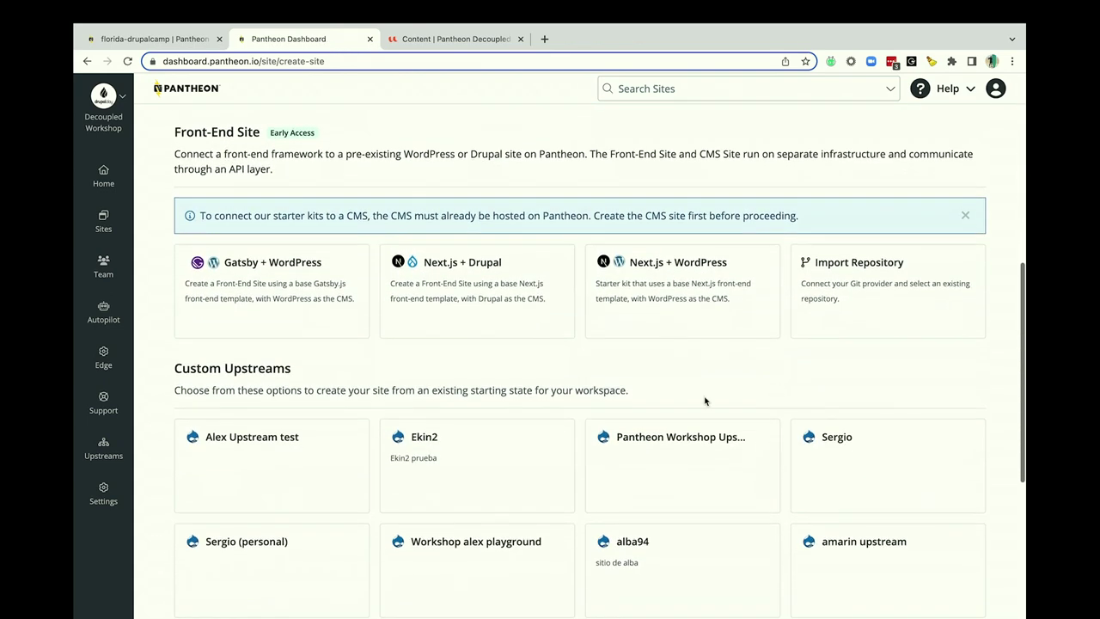
pyautogui.scroll(6, 707, 401)
# - Restart Create New Site from the Sites list and scroll to the Front-End Site starters
pyautogui.click(103, 222)
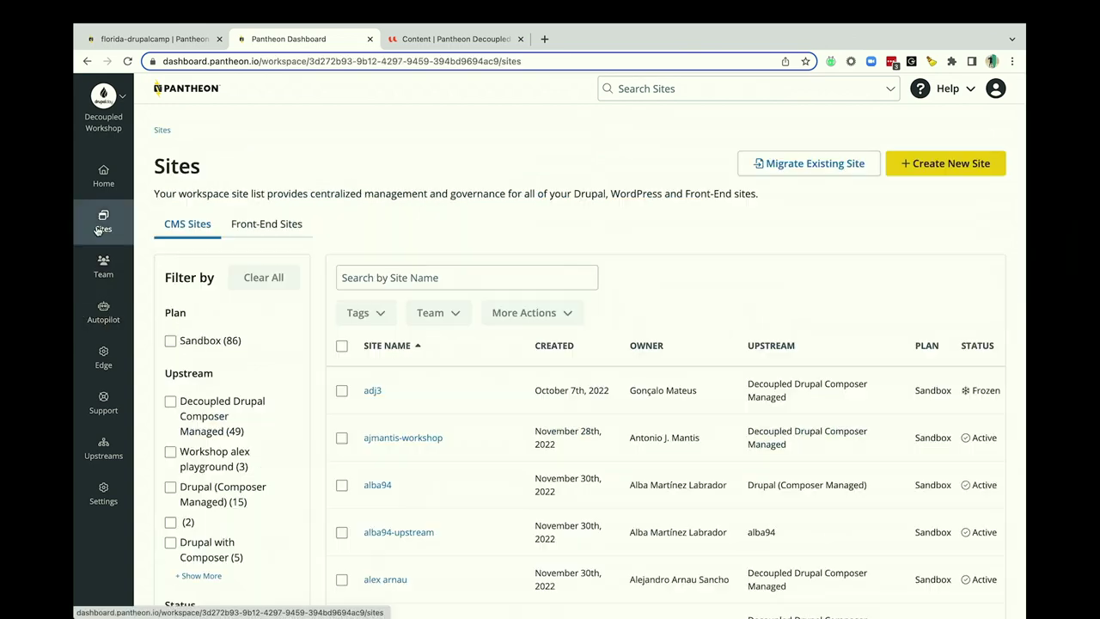
pyautogui.click(930, 160)
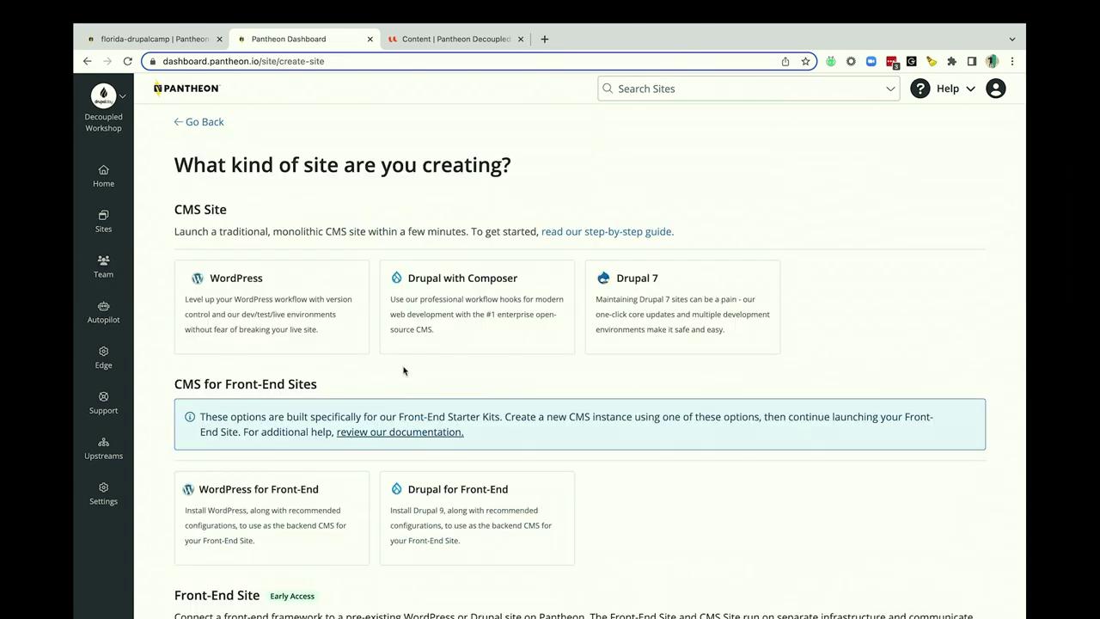
pyautogui.scroll(-3, 403, 370)
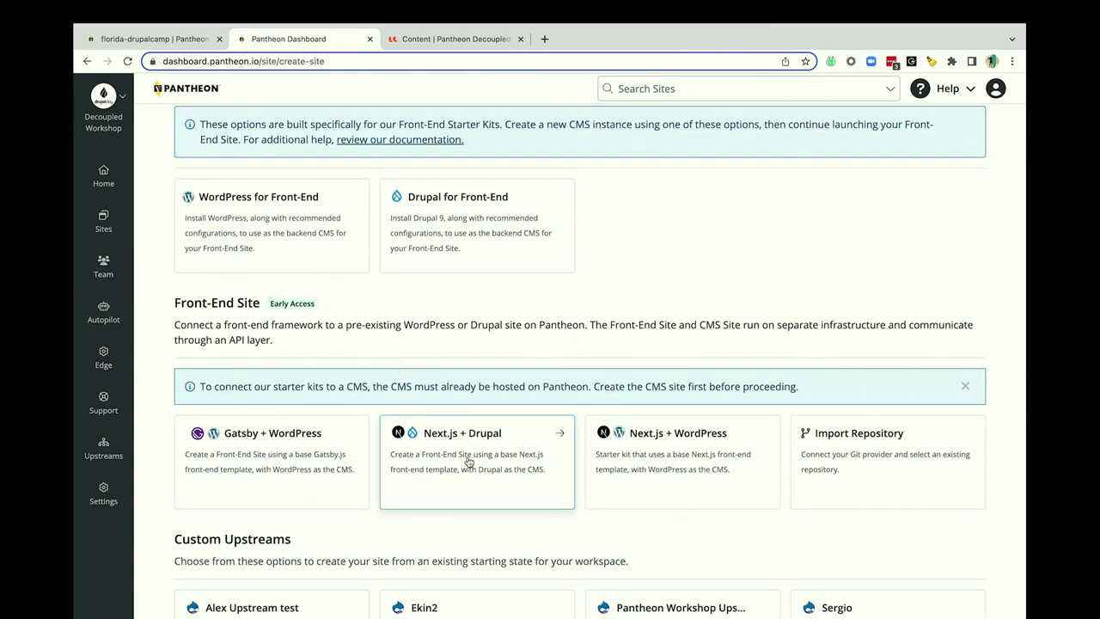
# - Choose the Next.js + Drupal front-end starter with GitHub as the Git provider
pyautogui.click(468, 462)
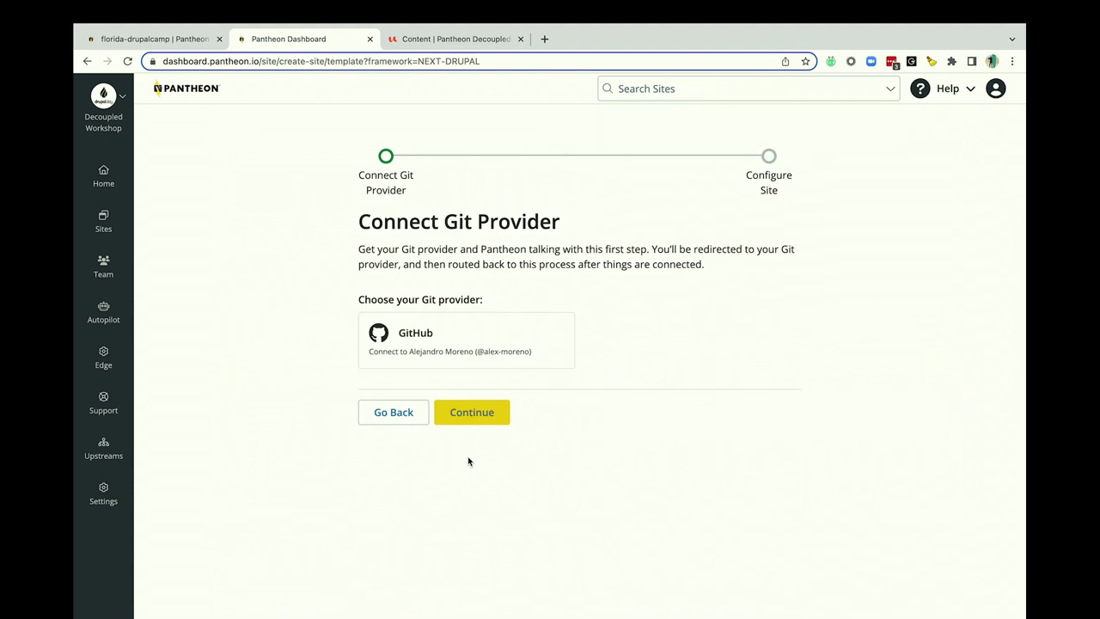
pyautogui.click(446, 342)
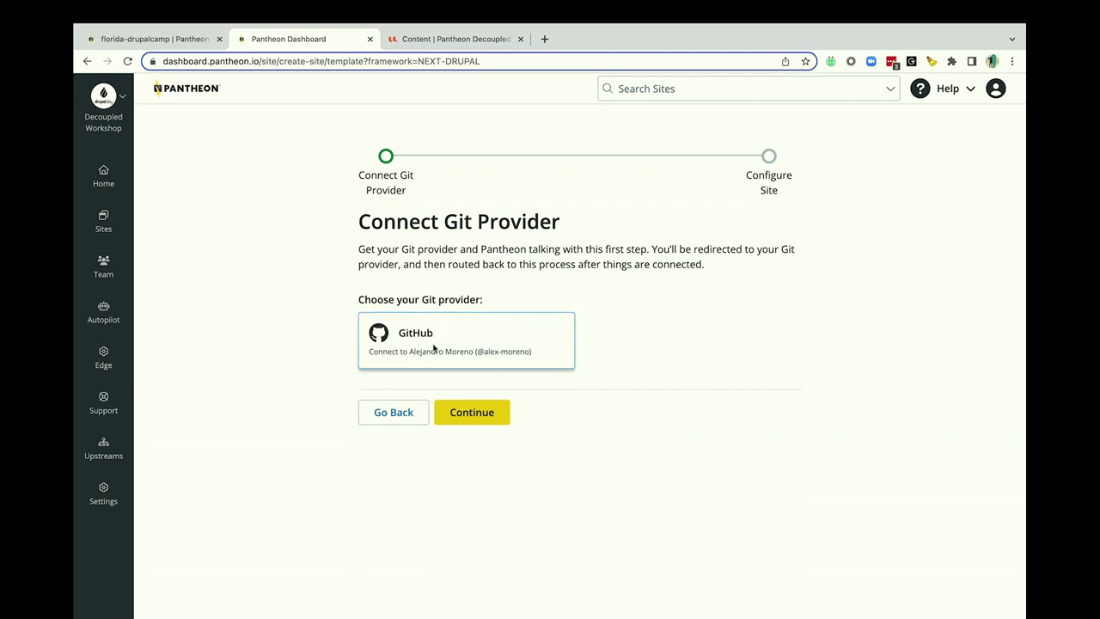
pyautogui.click(472, 412)
pyautogui.scroll(-1, 838, 312)
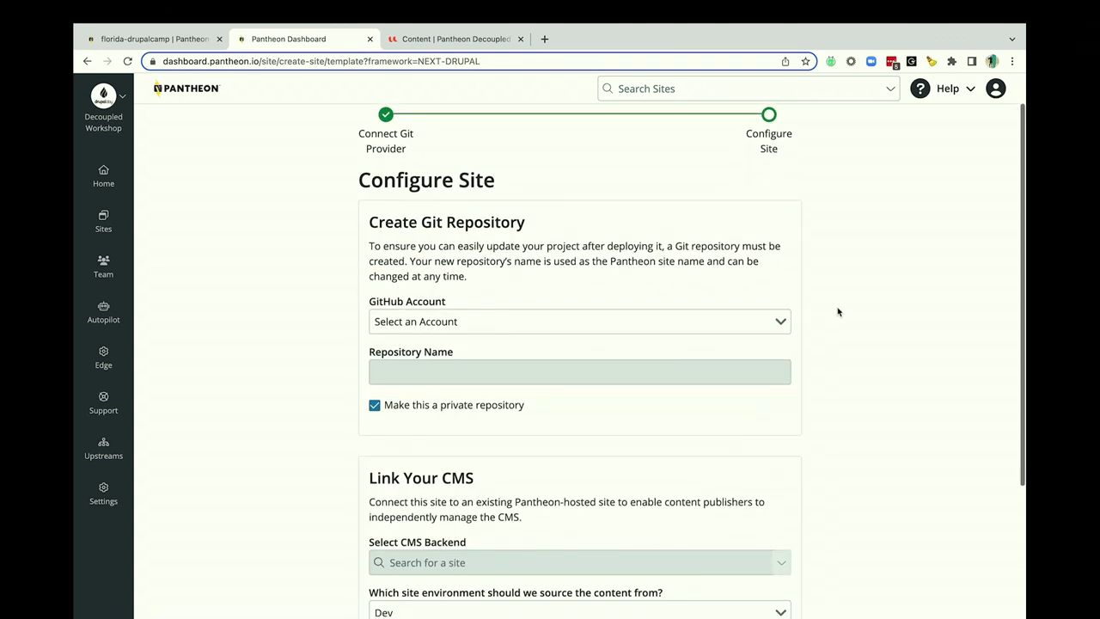
# - Use the personal GitHub account and a public repository named florida-drupalcamp
pyautogui.click(415, 308)
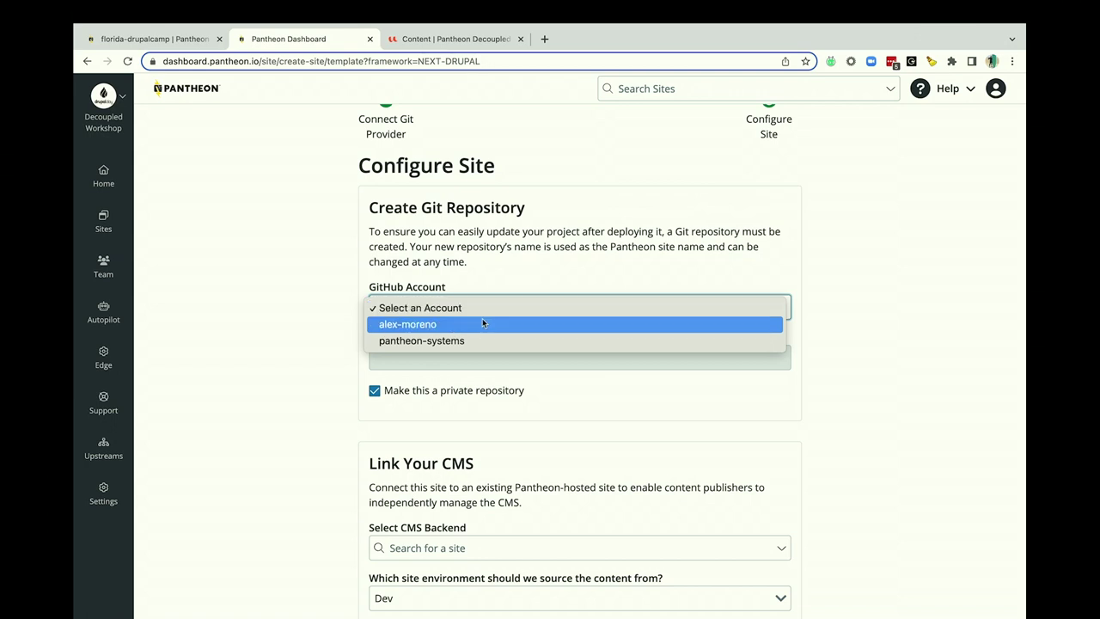
pyautogui.click(483, 323)
pyautogui.click(427, 354)
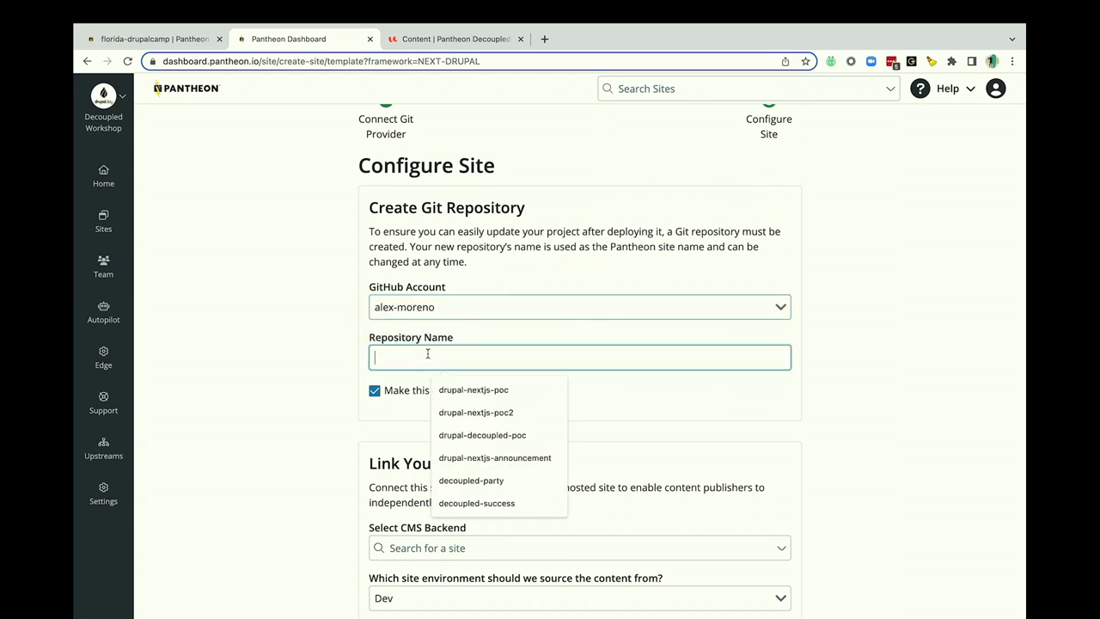
pyautogui.write('florida-drupalcamp')
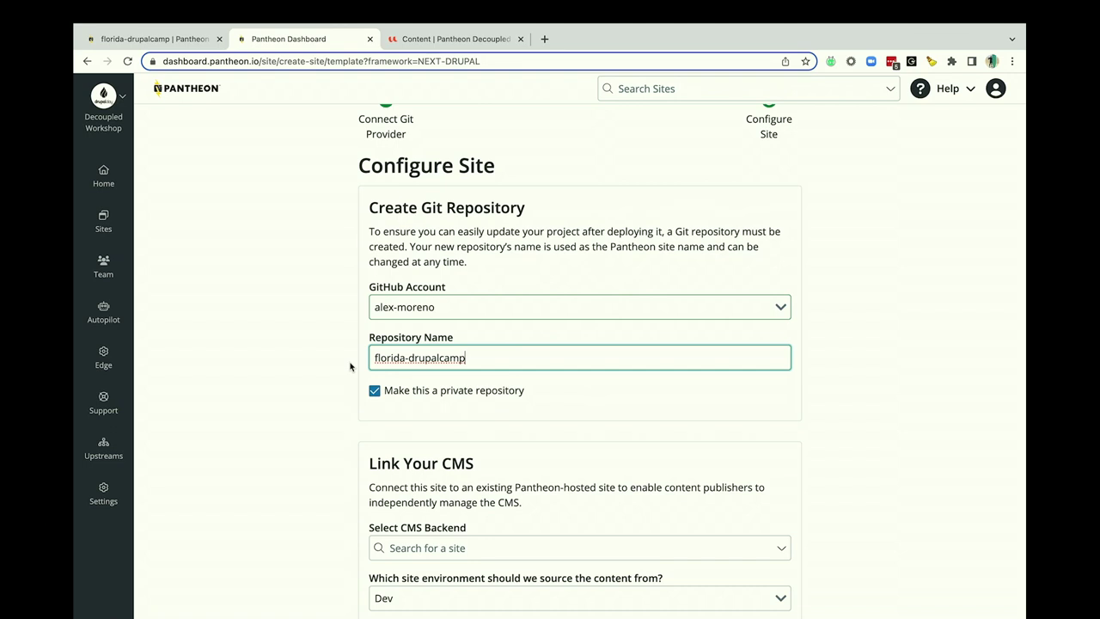
pyautogui.click(285, 378)
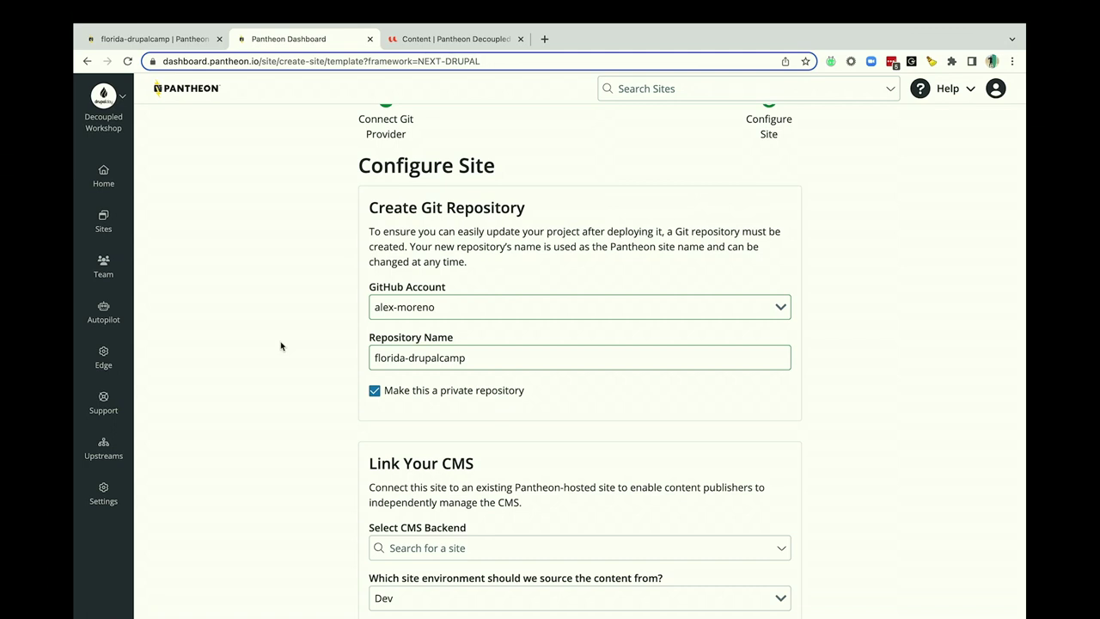
pyautogui.scroll(-1, 280, 346)
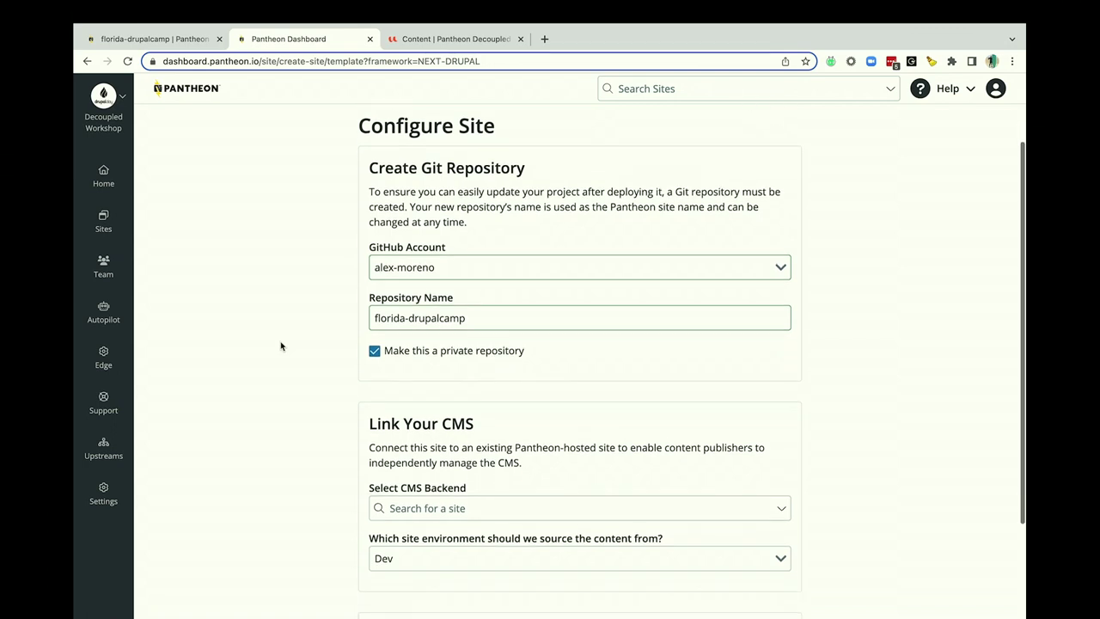
pyautogui.click(443, 351)
pyautogui.scroll(-2, 329, 372)
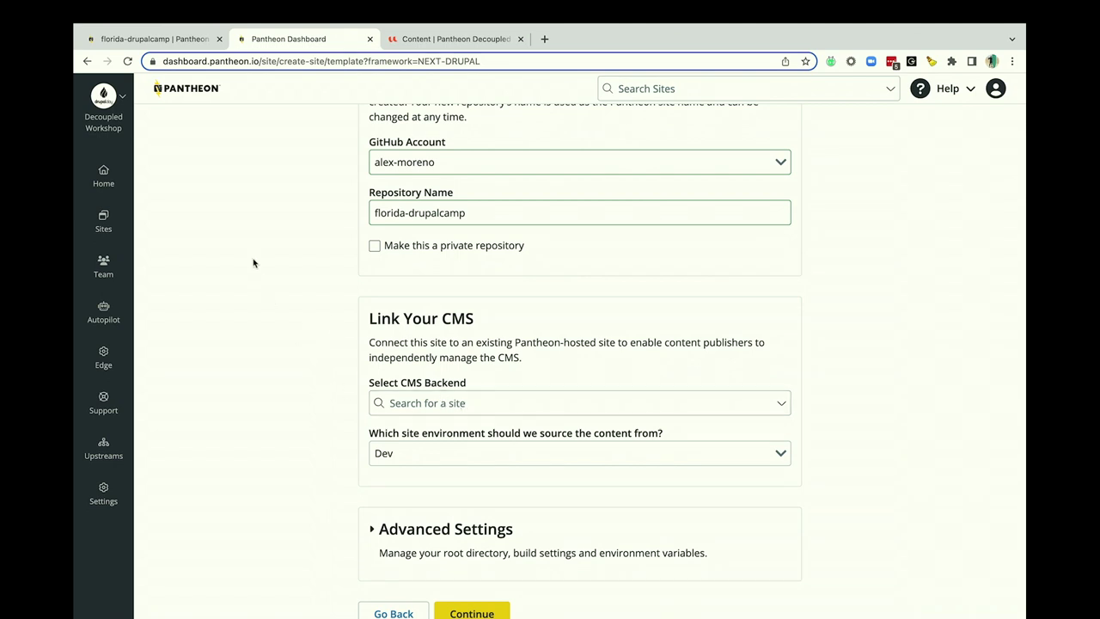
pyautogui.scroll(2, 342, 333)
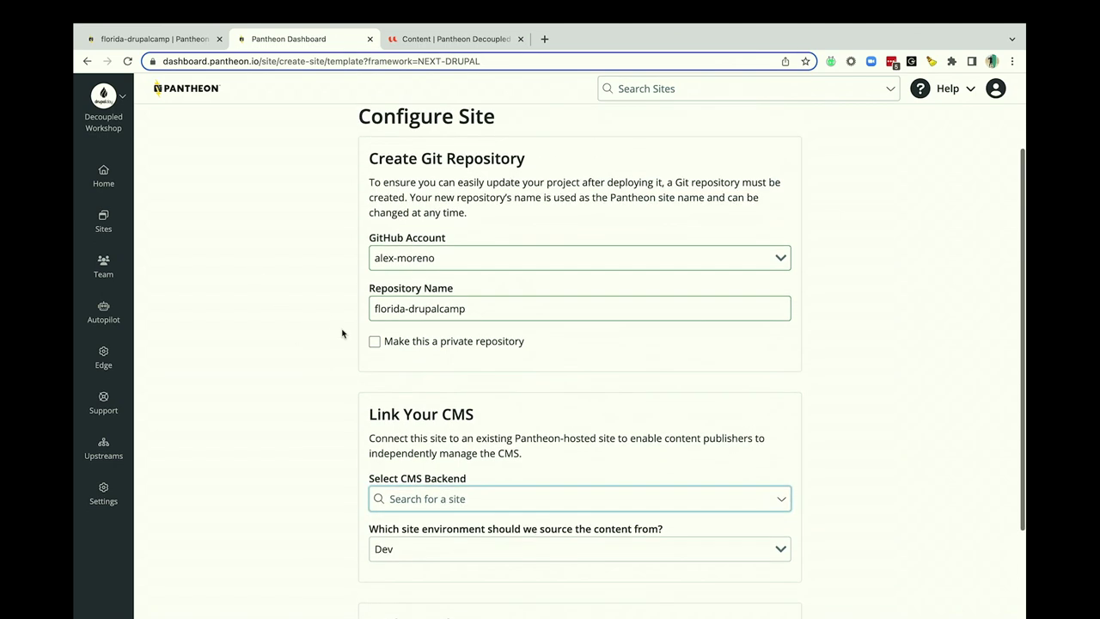
pyautogui.scroll(-3, 342, 333)
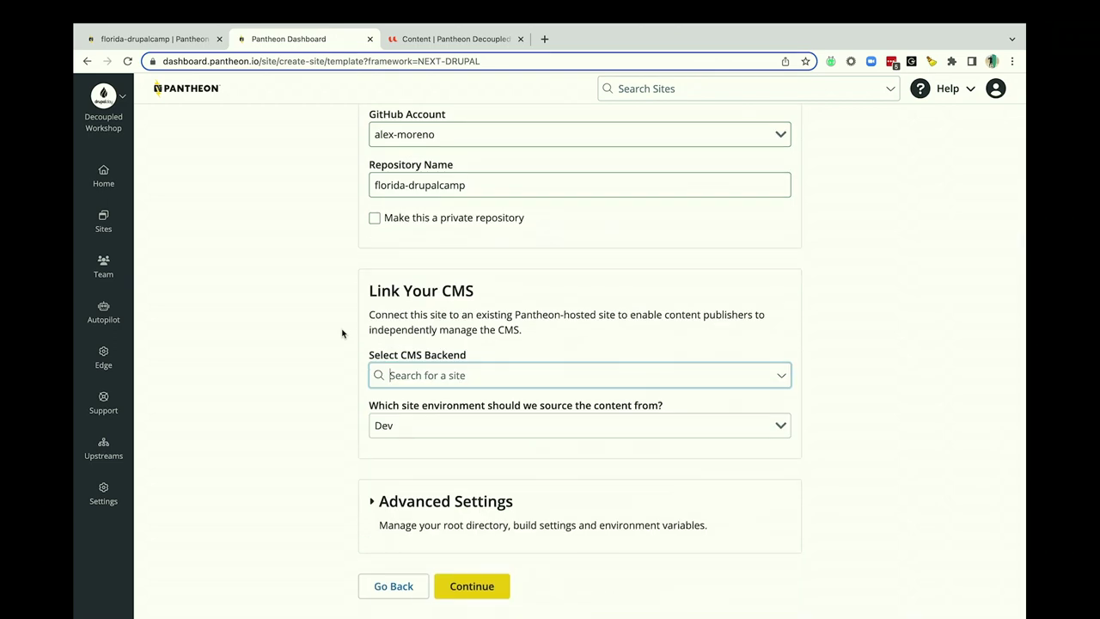
# - Redo the configuration: public repository florida-drupalcamp under the personal GitHub account
pyautogui.click(395, 586)
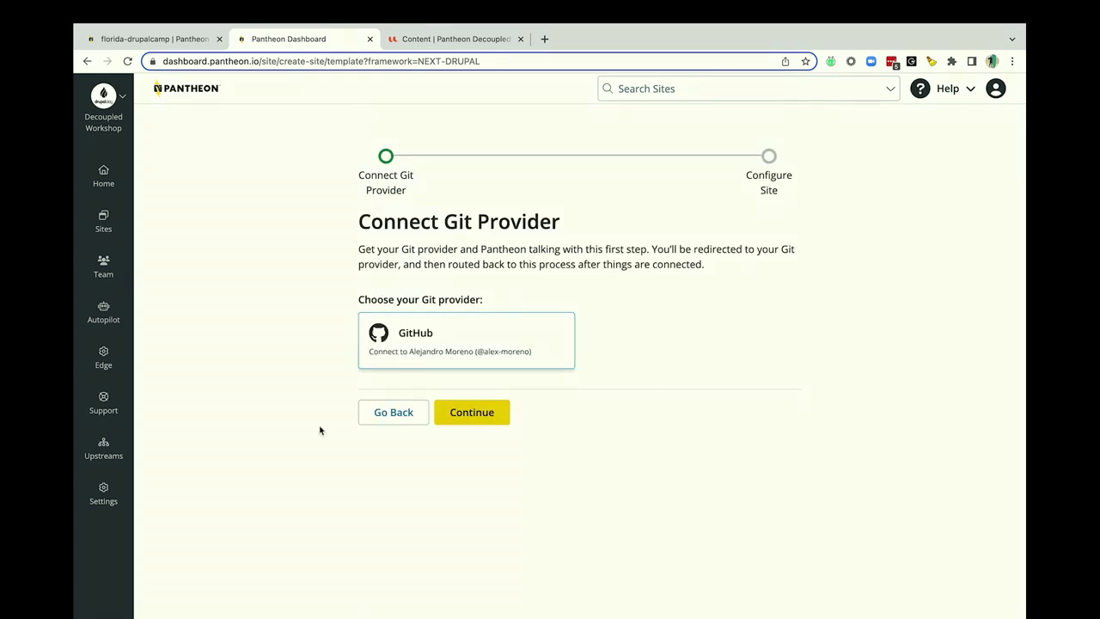
pyautogui.click(466, 414)
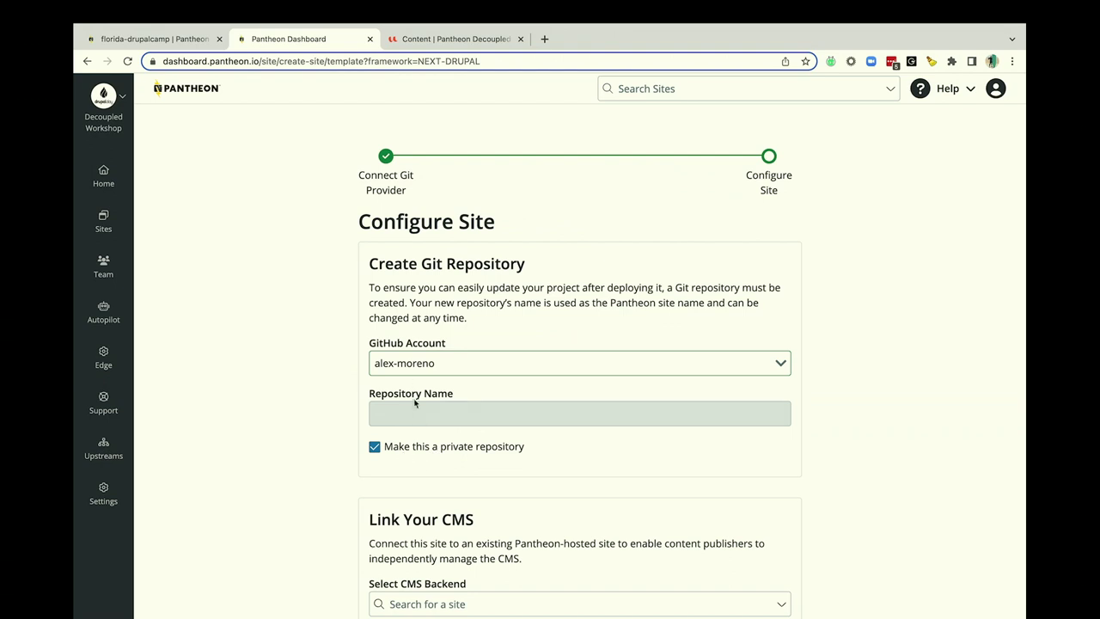
pyautogui.scroll(-2, 306, 412)
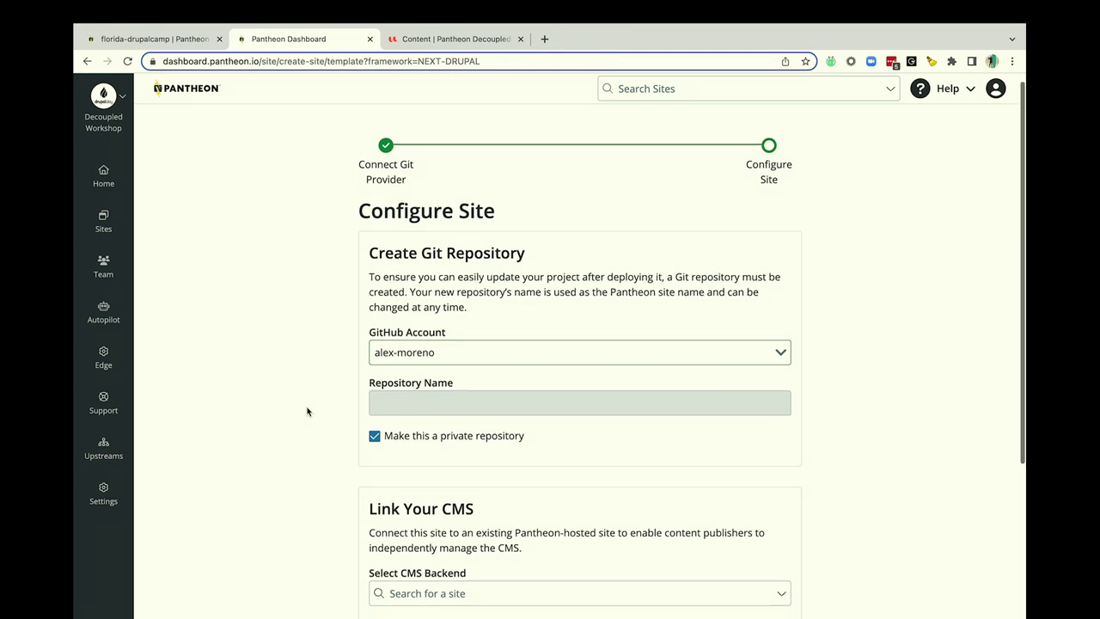
pyautogui.scroll(-5, 307, 411)
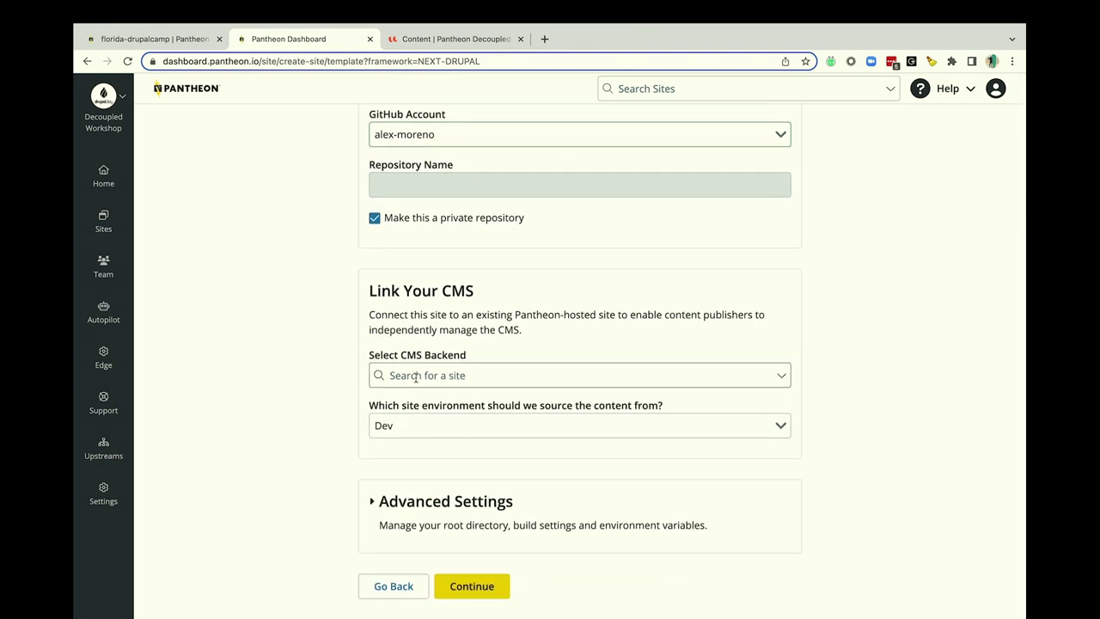
pyautogui.click(405, 217)
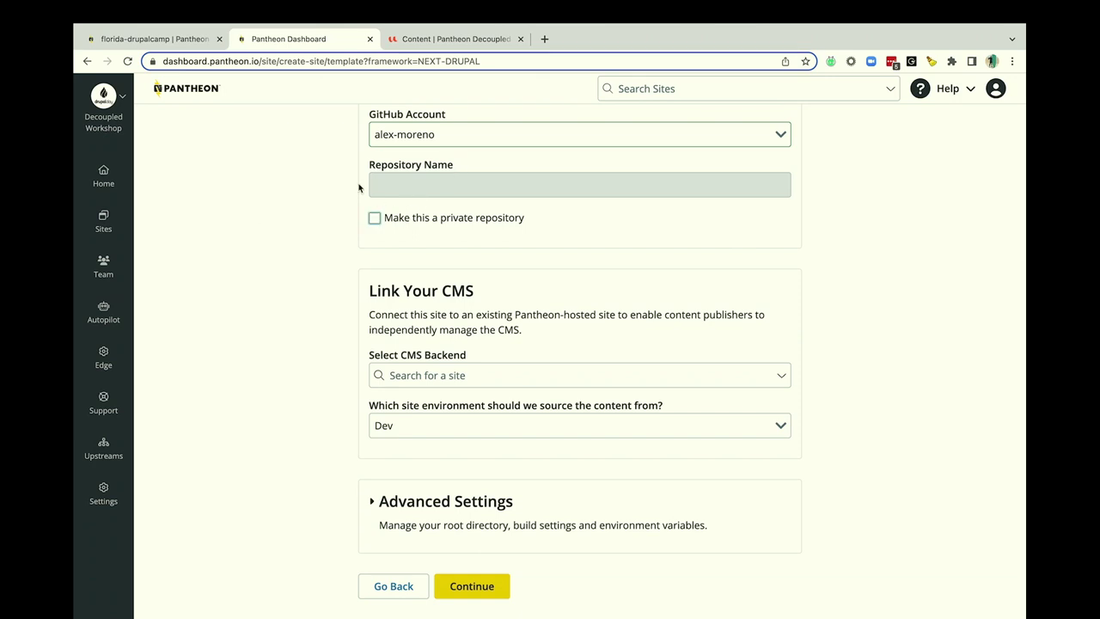
pyautogui.click(392, 137)
pyautogui.click(397, 152)
pyautogui.click(399, 144)
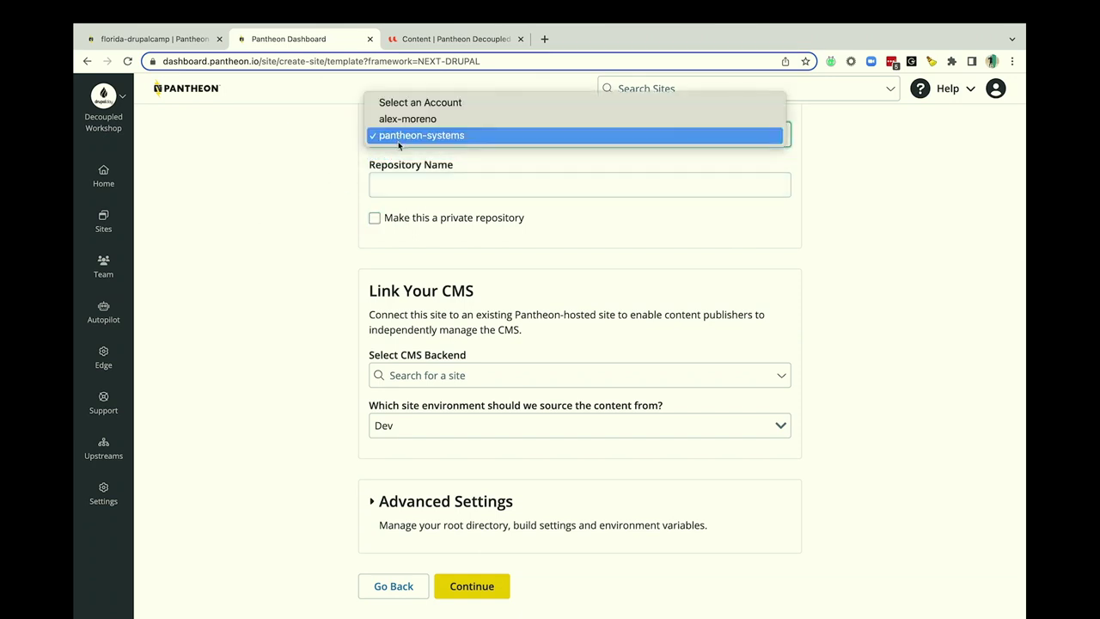
pyautogui.click(407, 118)
pyautogui.click(413, 185)
pyautogui.write('florida-drupalcamp')
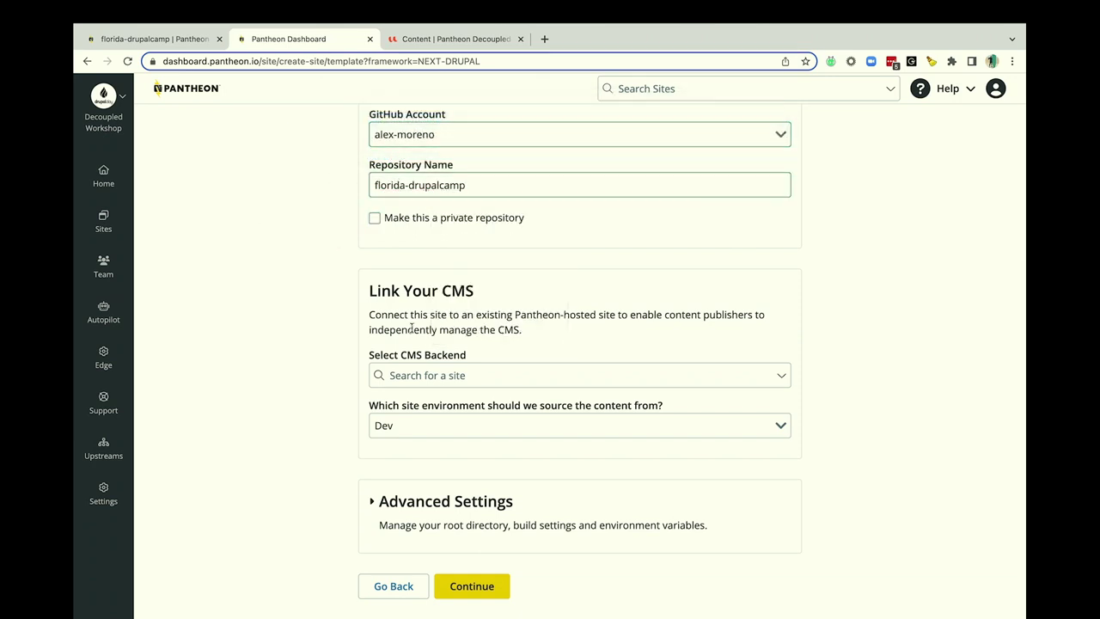
# - Link florida-drupalcamp as the CMS backend, keeping the Dev environment as the source
pyautogui.click(410, 375)
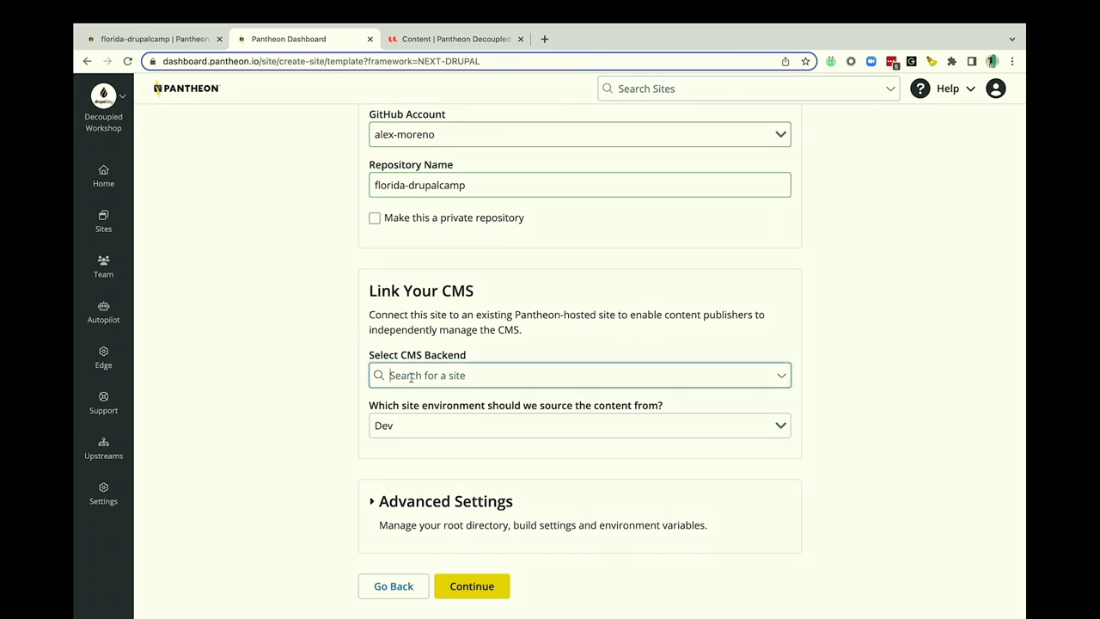
pyautogui.write('florida-drupalcamp')
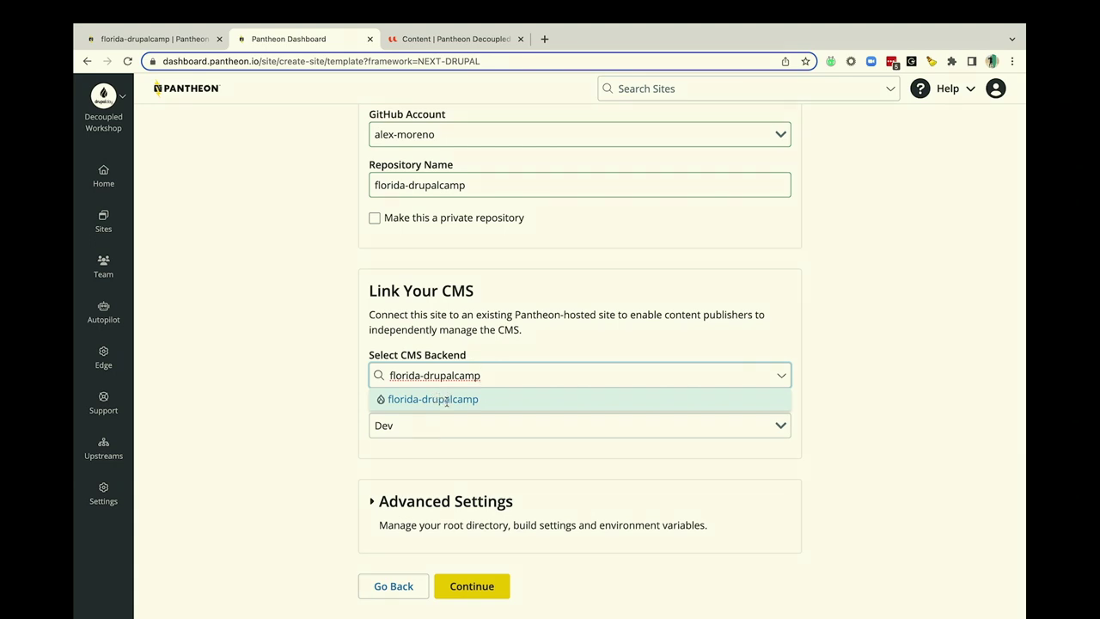
pyautogui.click(315, 356)
pyautogui.scroll(2, 315, 356)
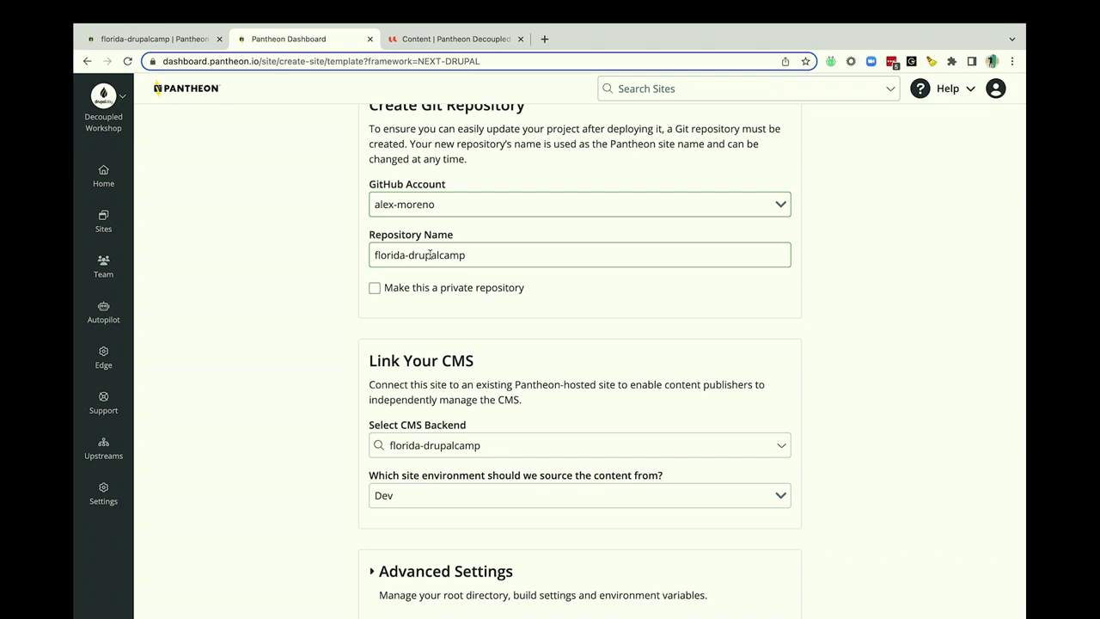
pyautogui.scroll(-1, 307, 300)
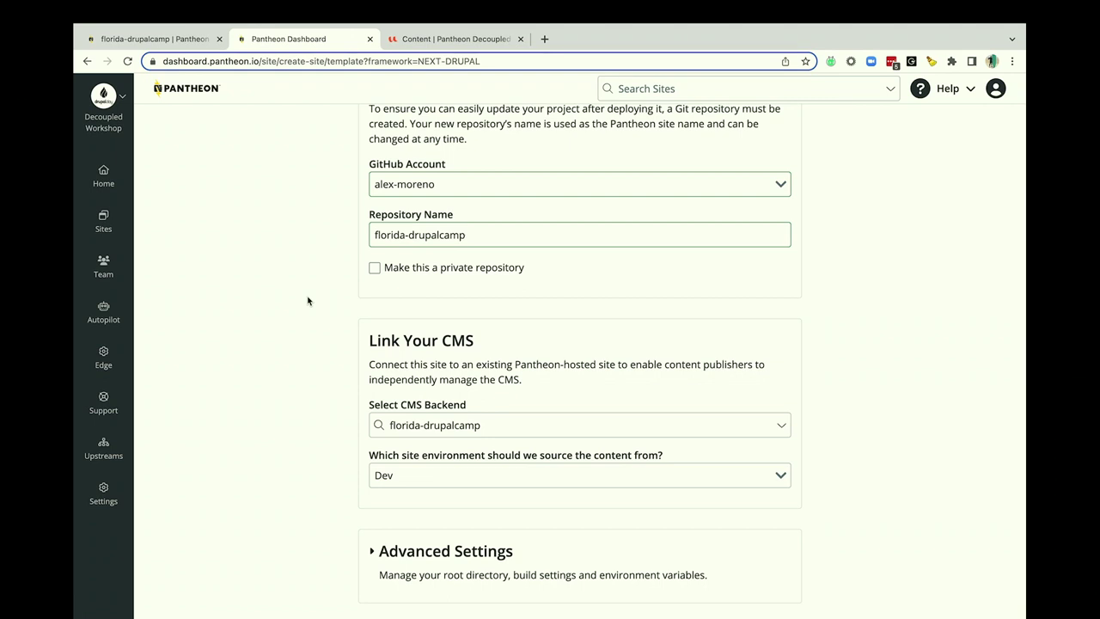
pyautogui.click(440, 425)
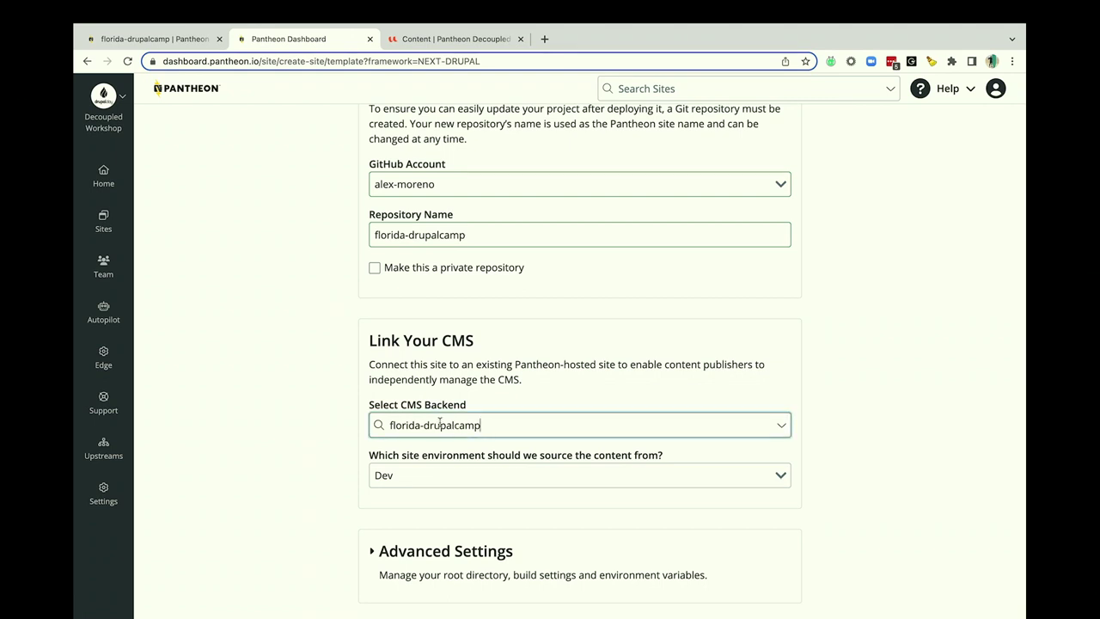
pyautogui.tripleClick(422, 422)
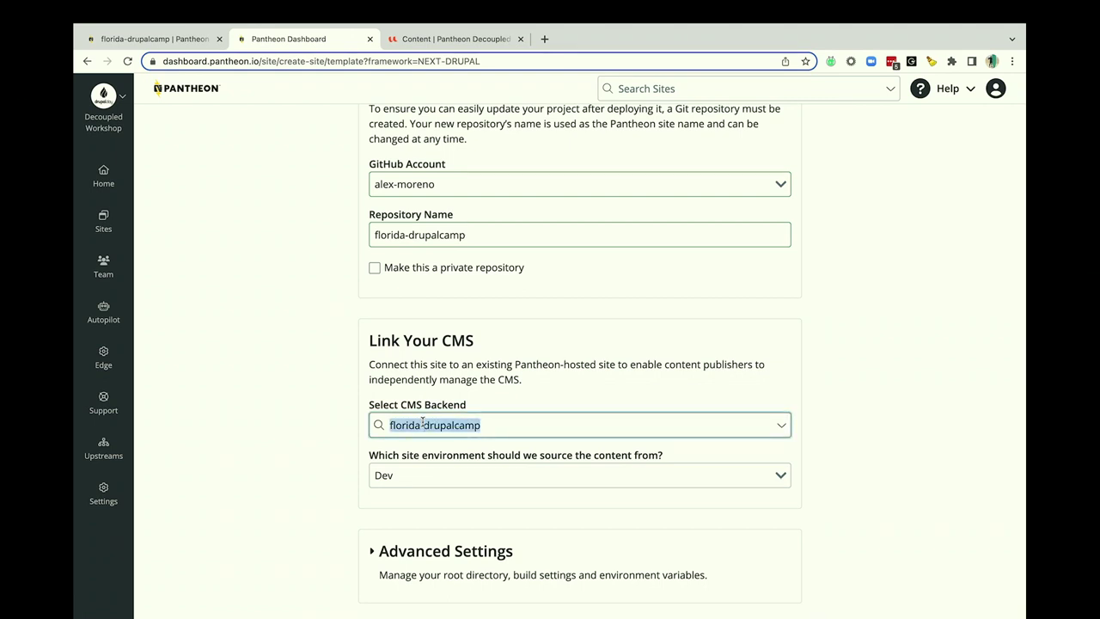
pyautogui.write('flor')
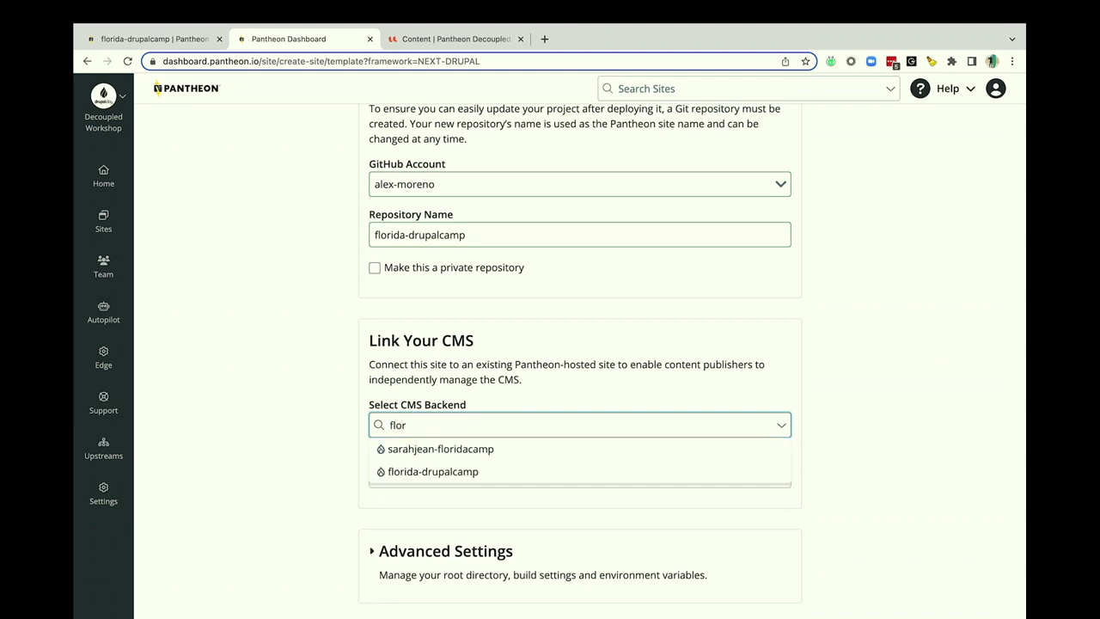
pyautogui.click(446, 471)
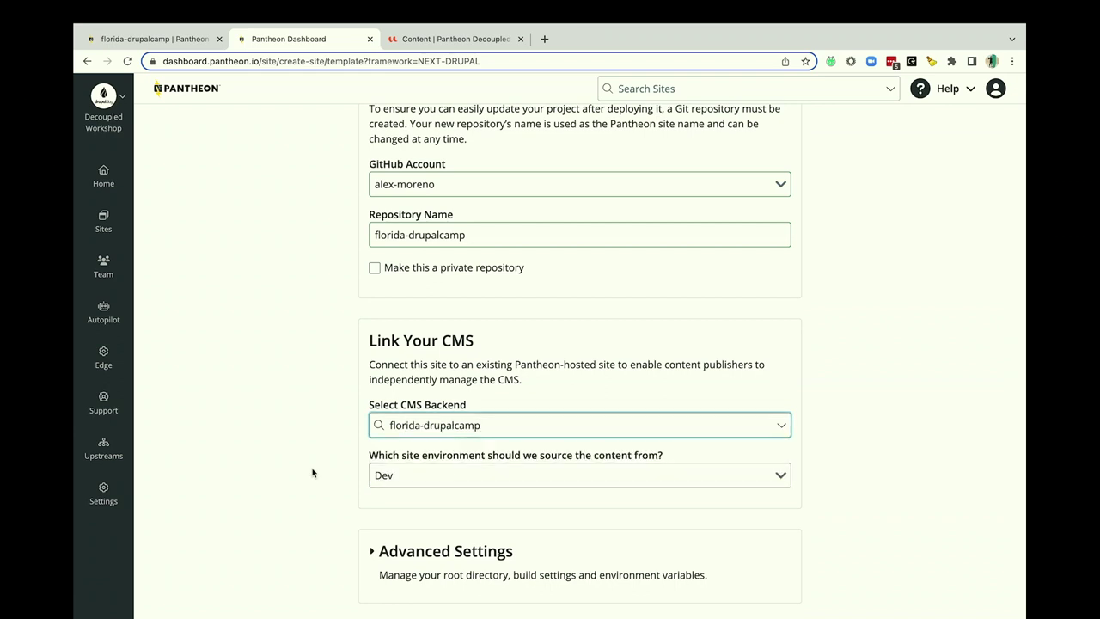
pyautogui.scroll(-1, 298, 441)
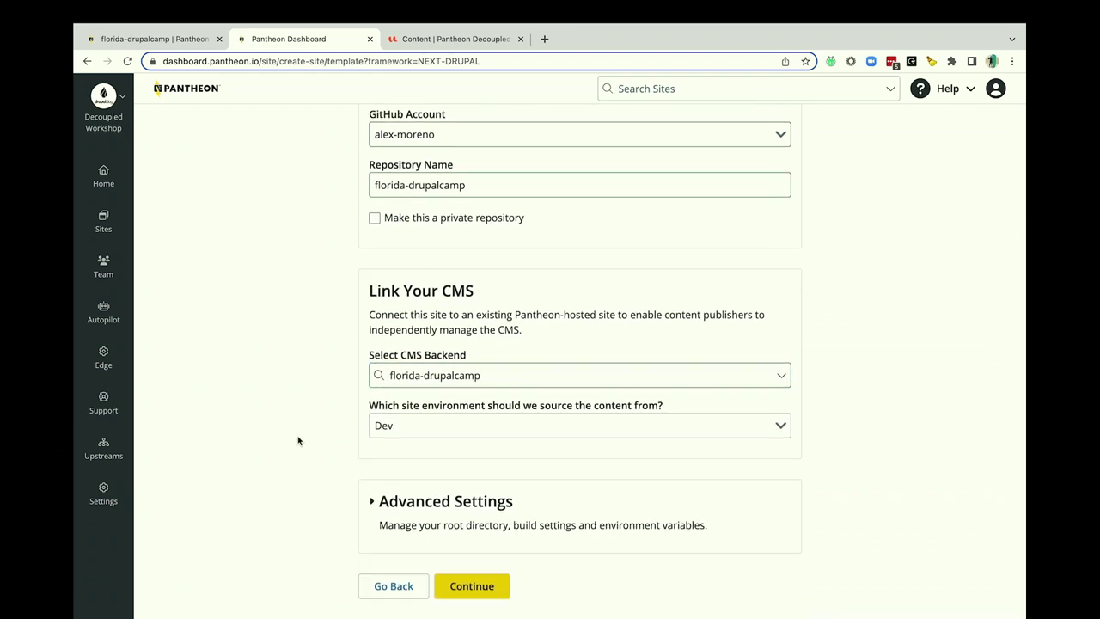
pyautogui.click(175, 41)
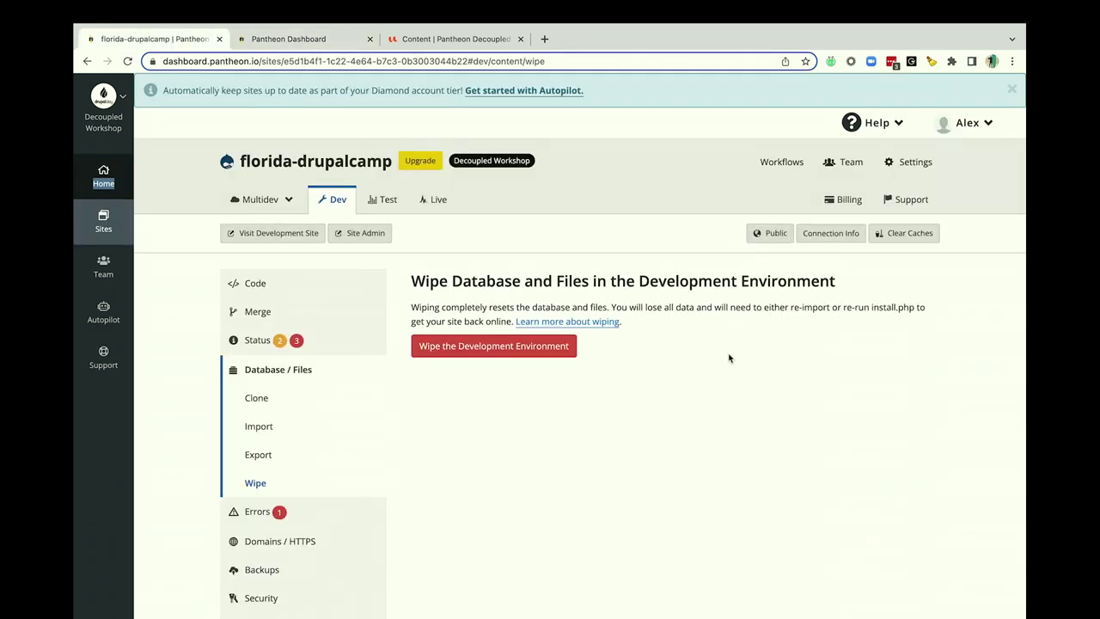
pyautogui.click(256, 284)
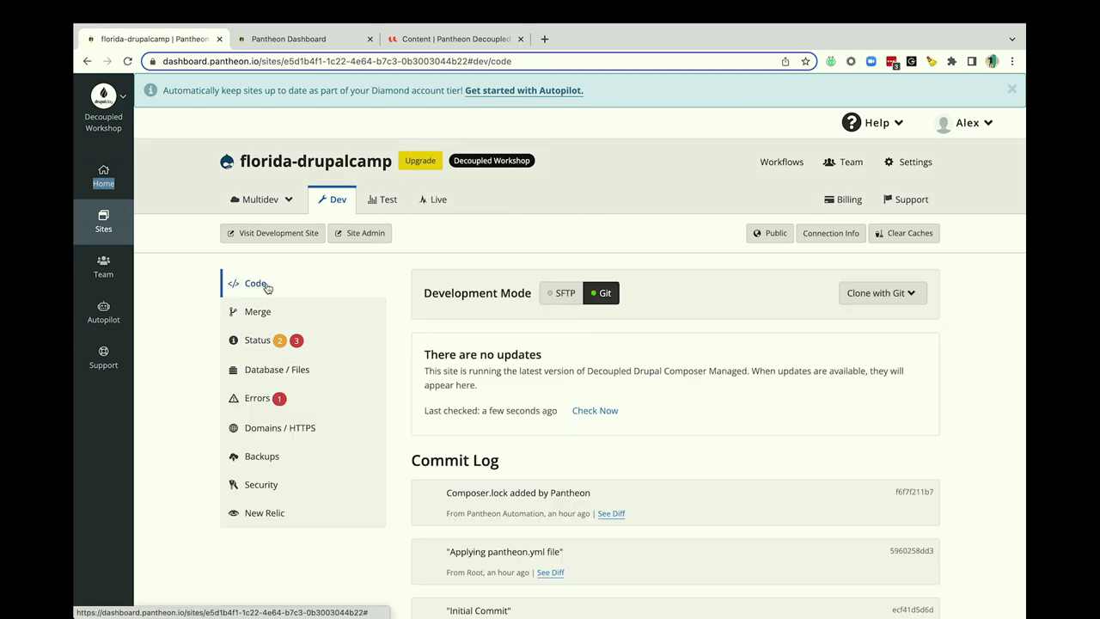
pyautogui.click(833, 240)
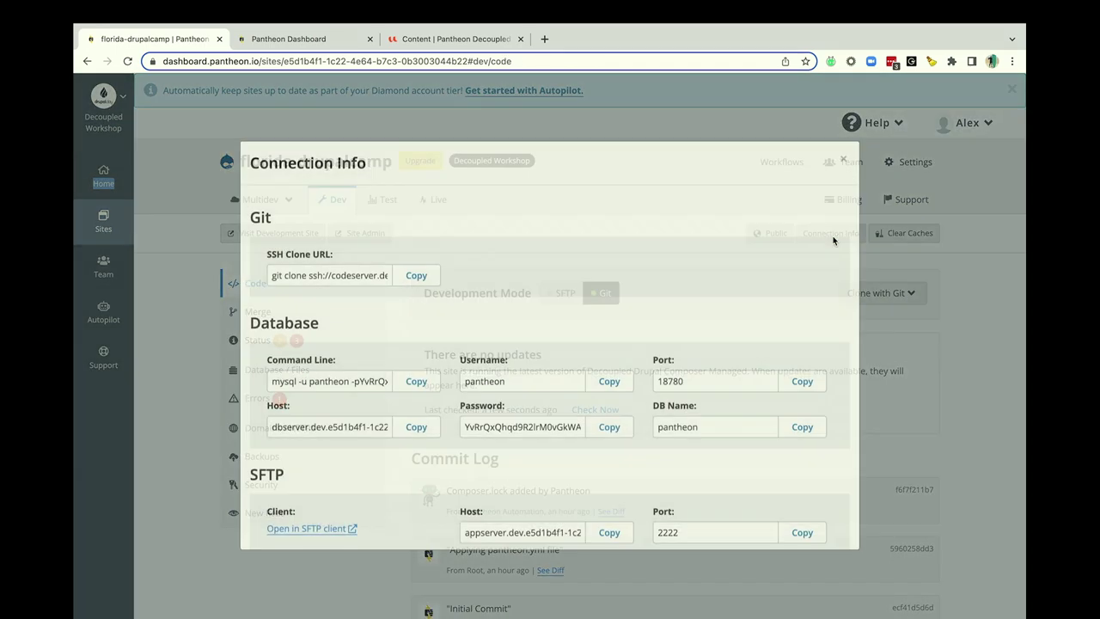
pyautogui.scroll(-1, 662, 304)
pyautogui.scroll(1, 662, 304)
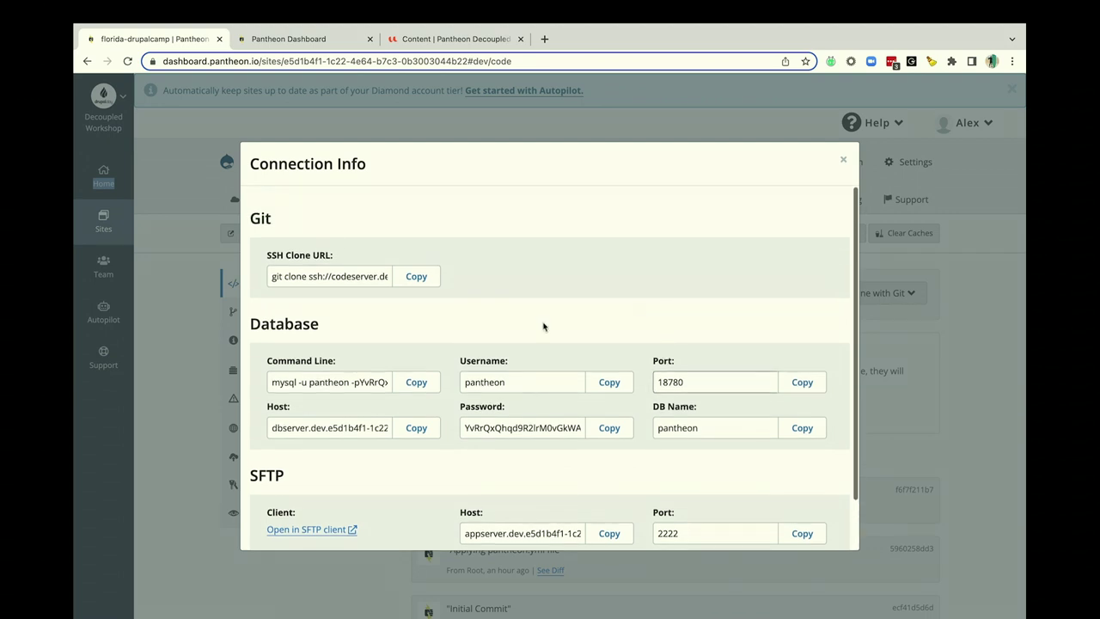
pyautogui.click(414, 280)
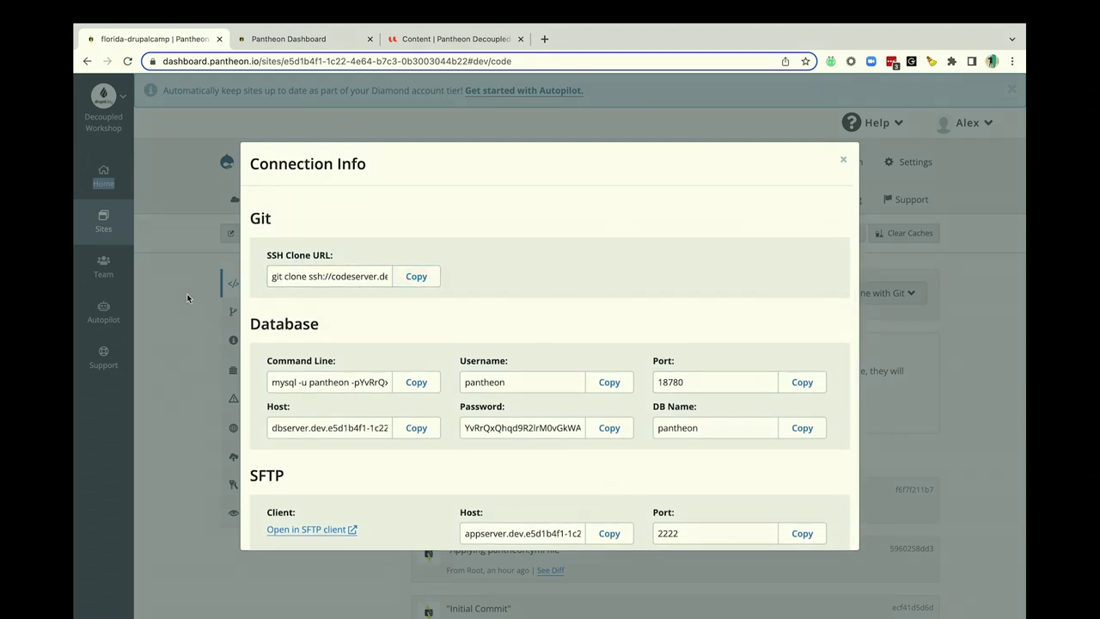
pyautogui.click(153, 284)
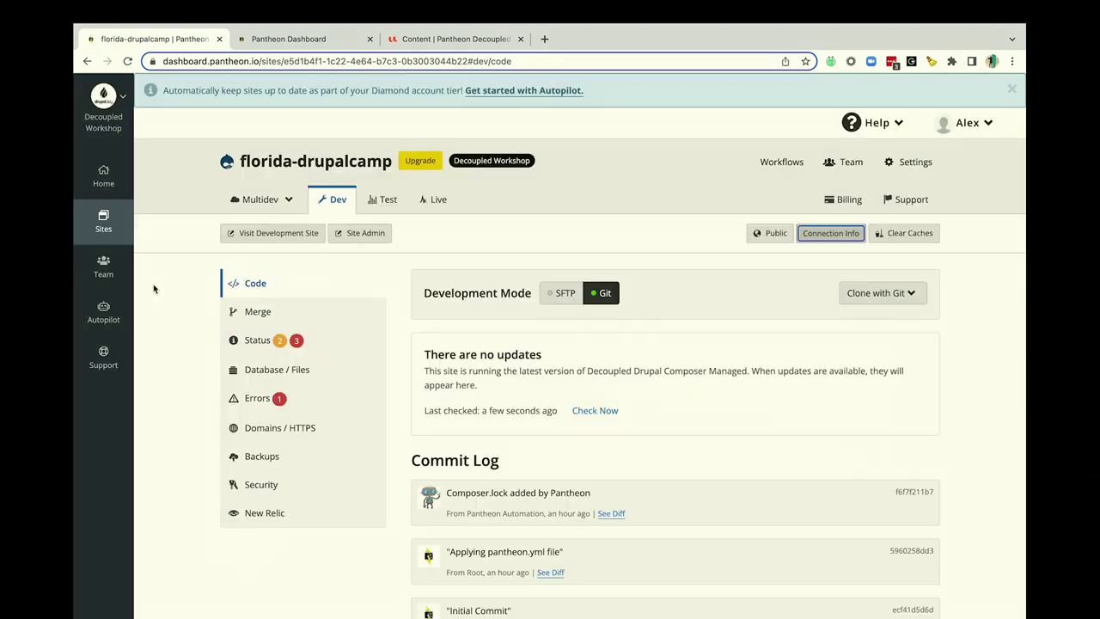
pyautogui.click(327, 39)
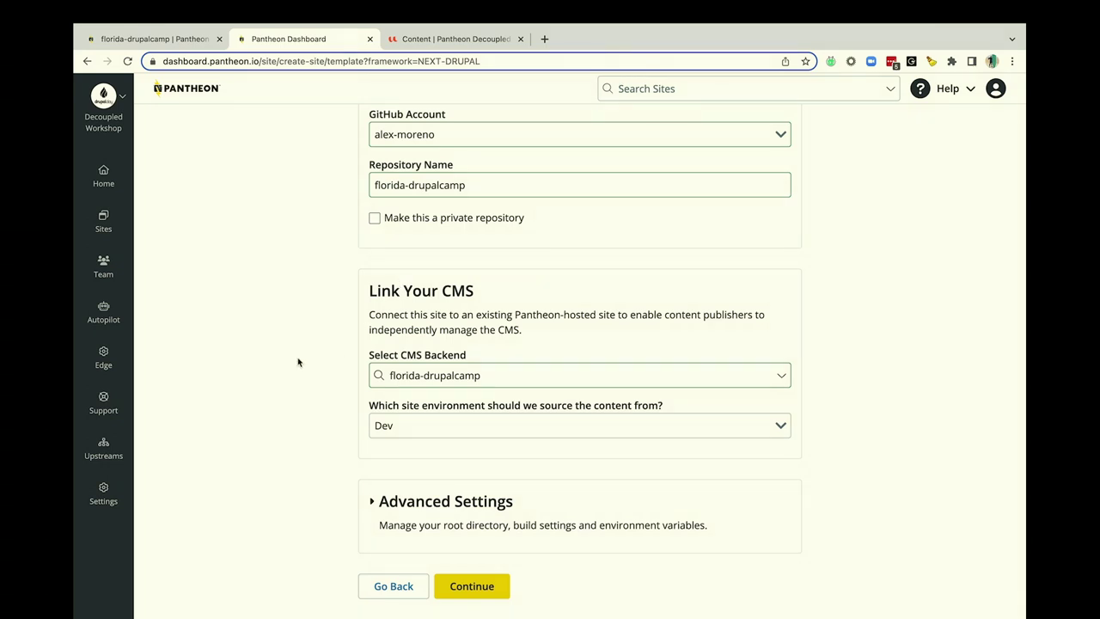
pyautogui.click(418, 424)
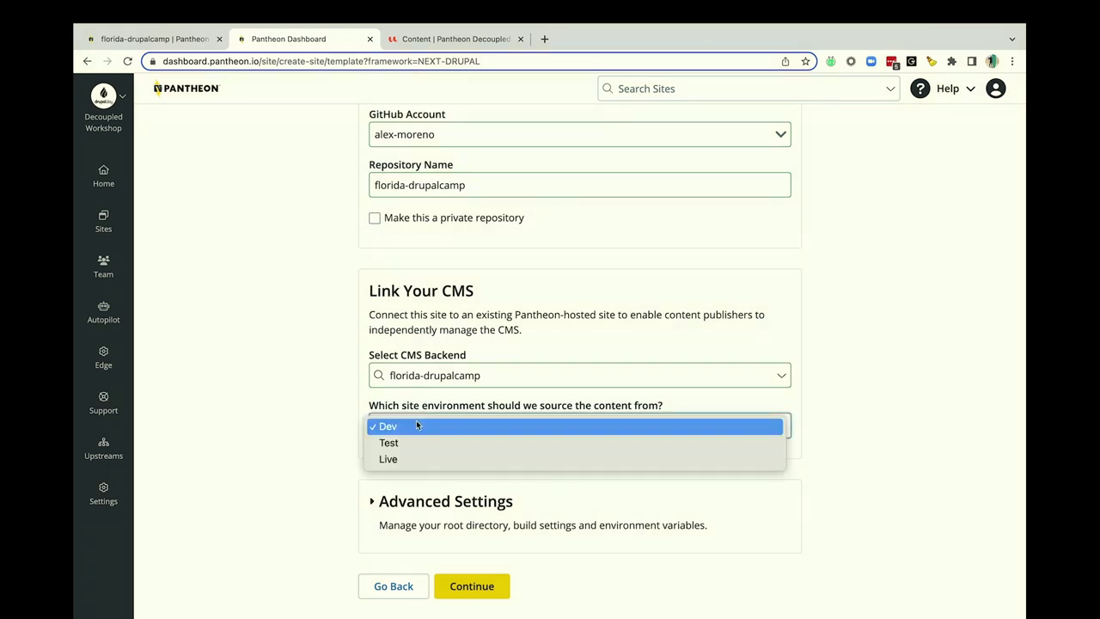
pyautogui.click(346, 387)
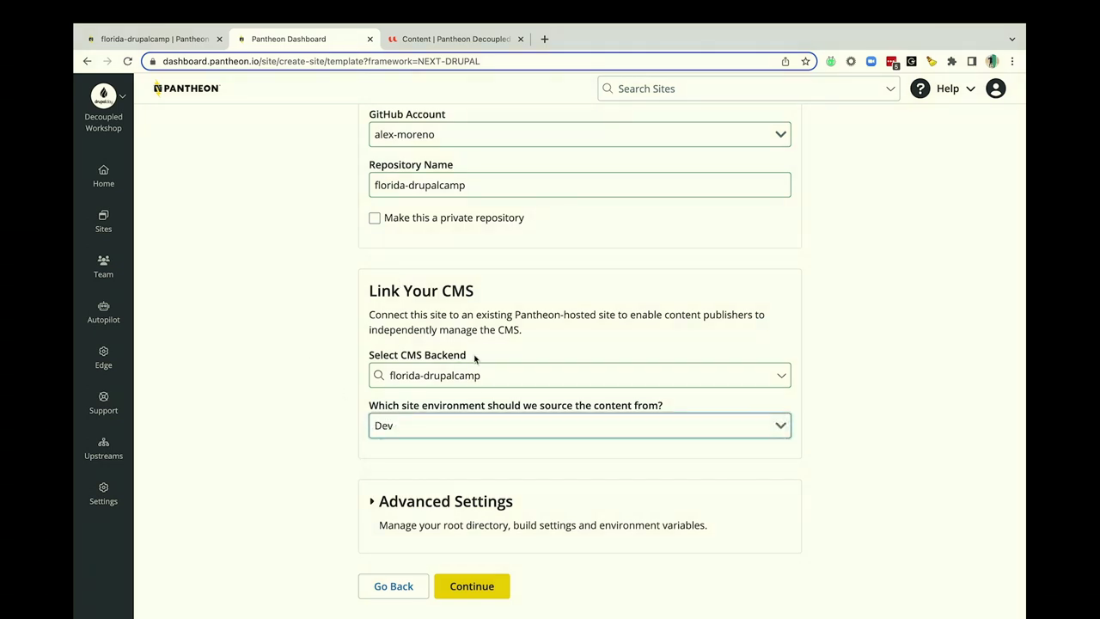
pyautogui.click(417, 427)
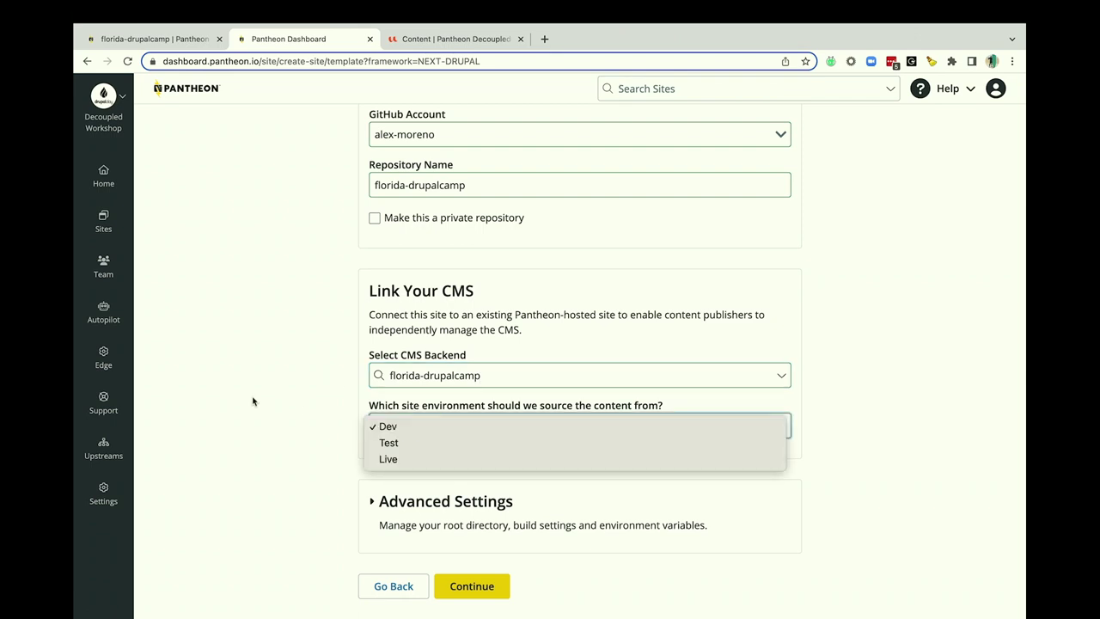
pyautogui.click(155, 38)
pyautogui.click(154, 39)
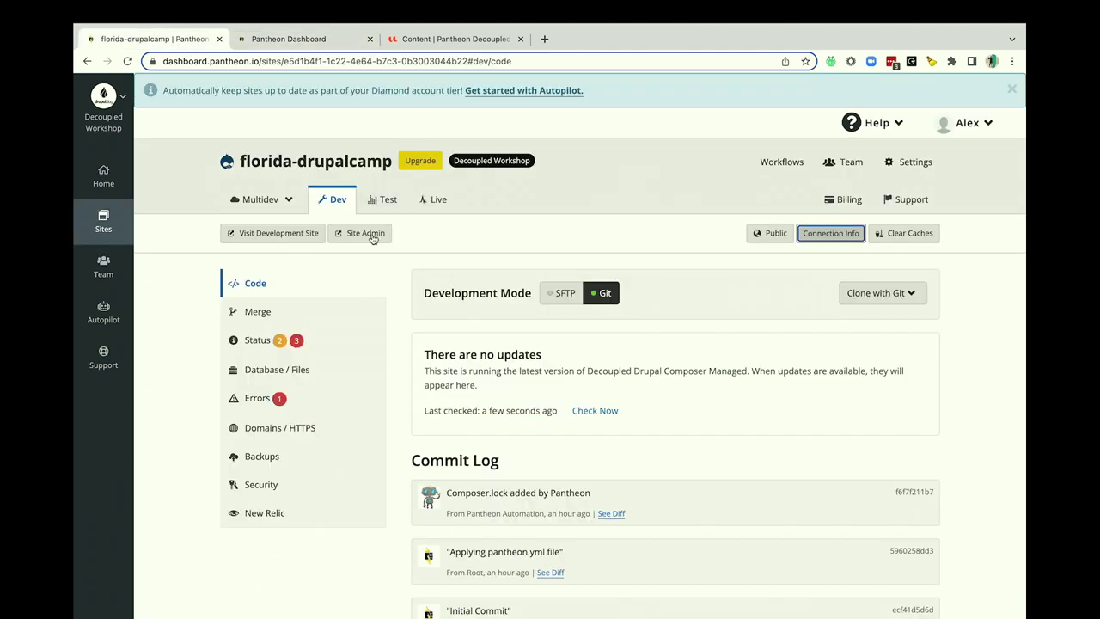
pyautogui.click(289, 38)
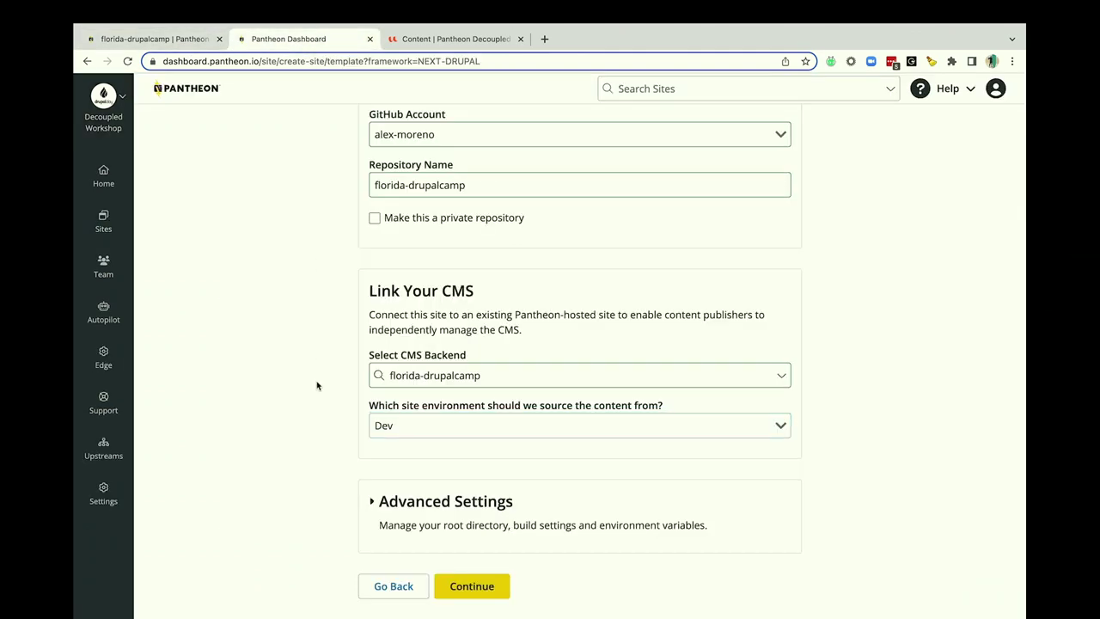
# - Expand Advanced Settings and leave Root Directory, Build Command, Environment Variables and Deployment Path blank
pyautogui.click(371, 503)
pyautogui.scroll(-4, 258, 426)
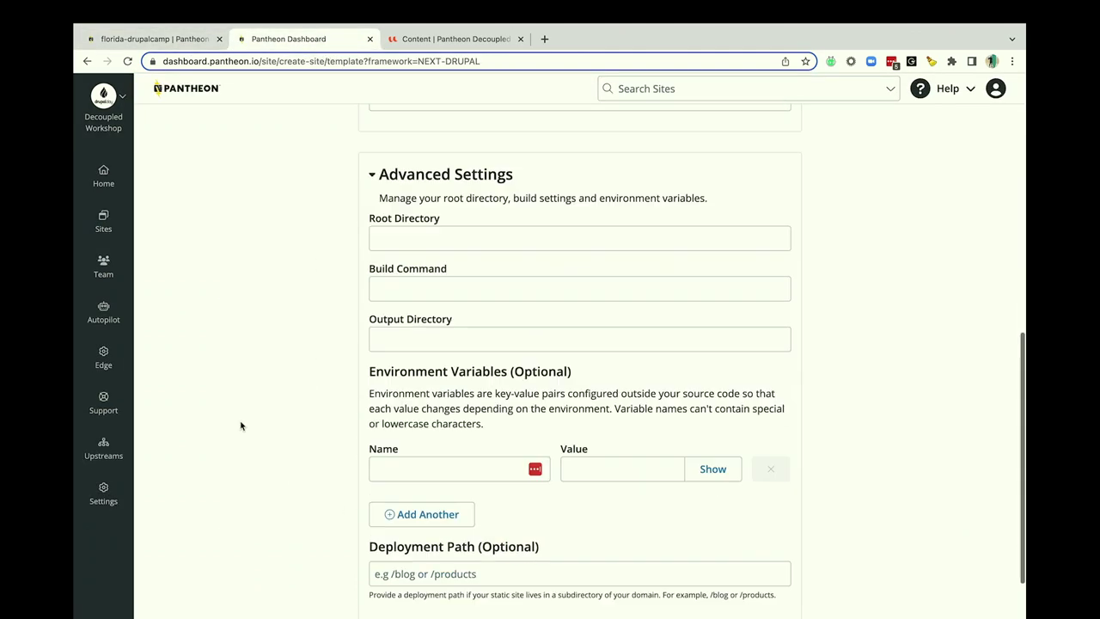
pyautogui.scroll(-2, 240, 422)
pyautogui.scroll(3, 241, 422)
pyautogui.scroll(-1, 250, 401)
pyautogui.click(406, 226)
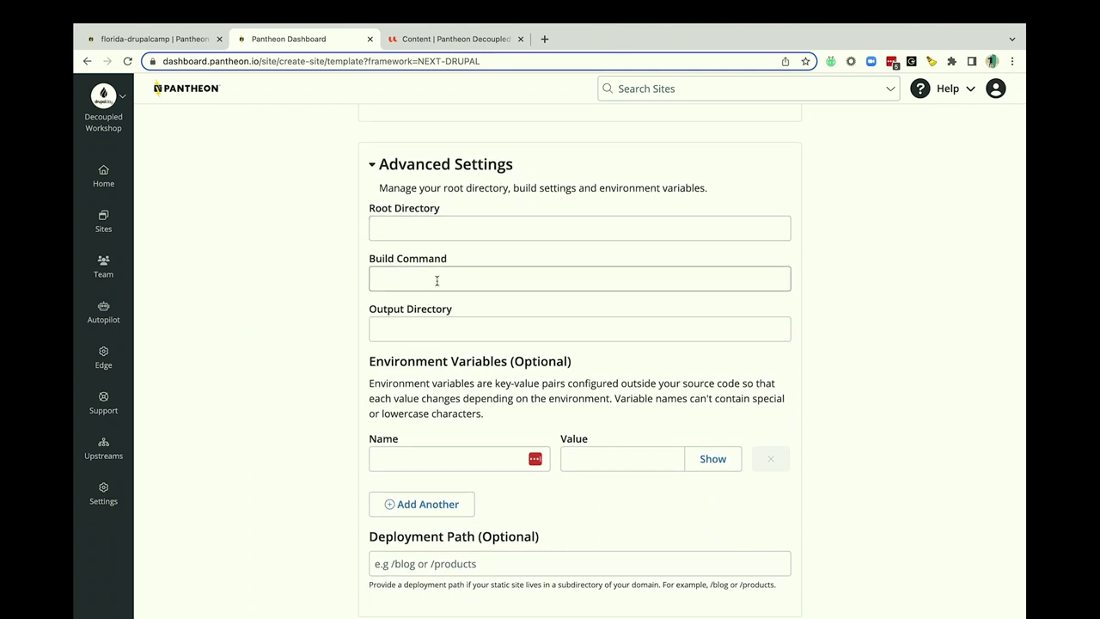
pyautogui.scroll(2, 437, 281)
pyautogui.scroll(1, 424, 232)
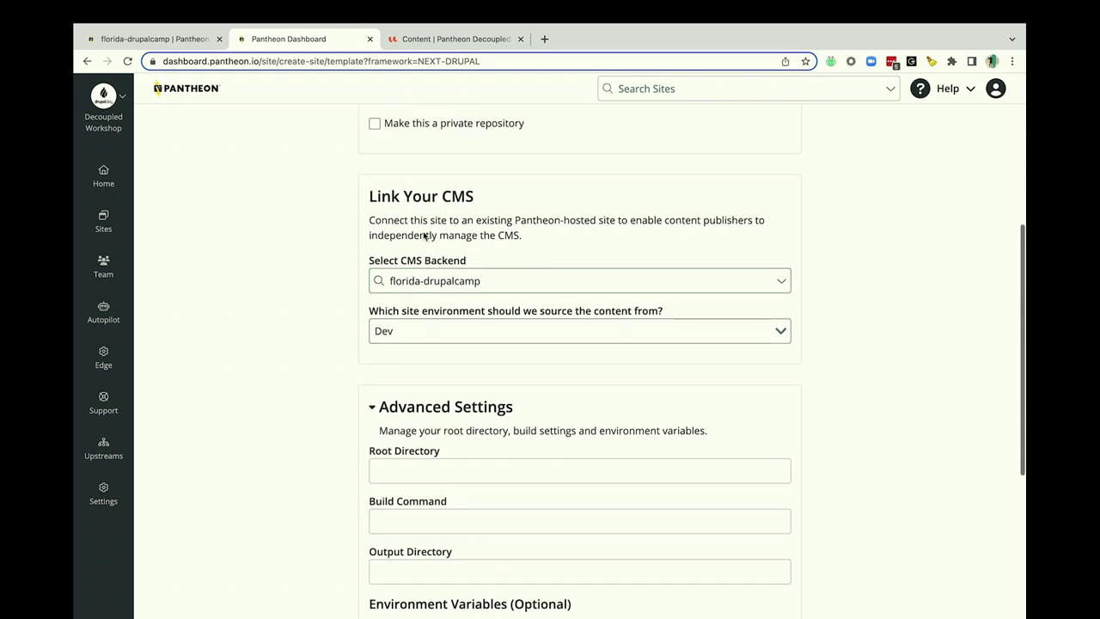
pyautogui.scroll(-2, 425, 236)
pyautogui.scroll(-1, 442, 319)
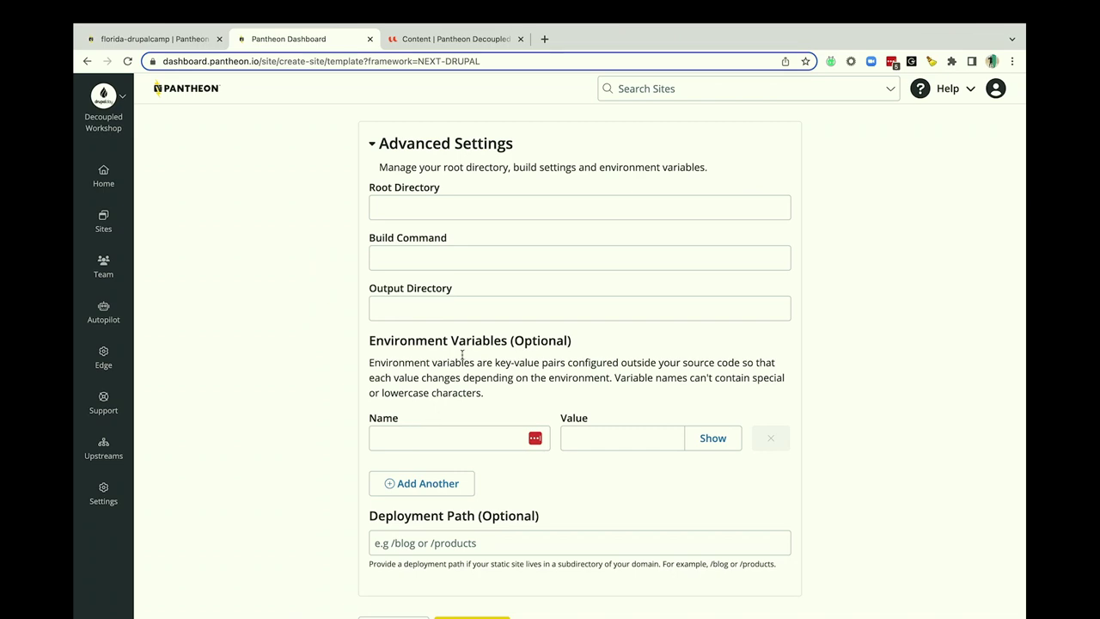
pyautogui.scroll(-1, 338, 412)
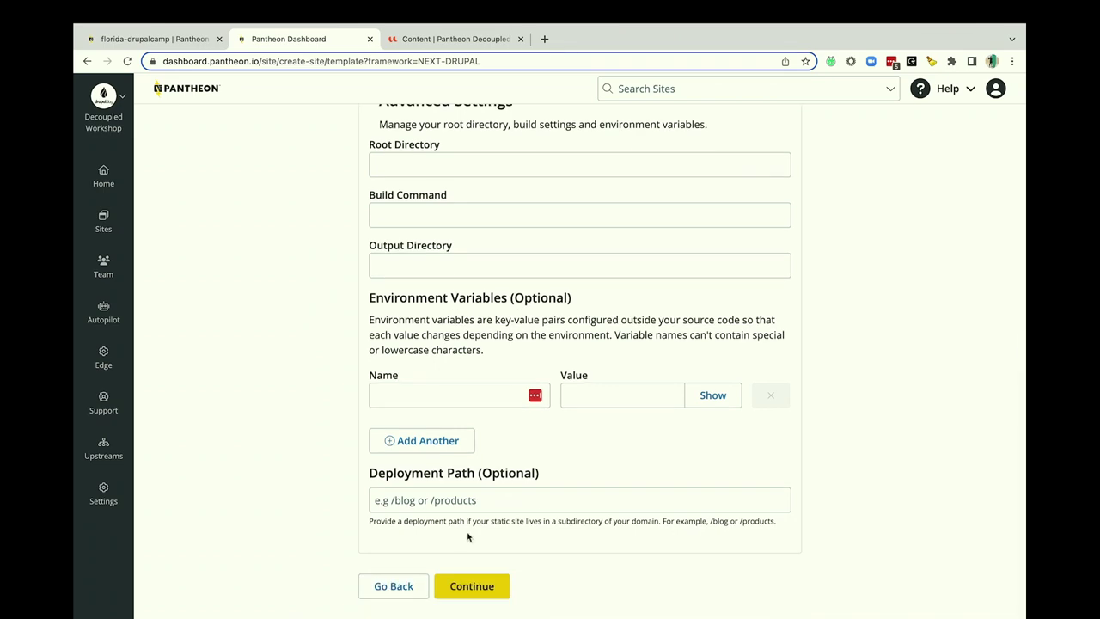
pyautogui.scroll(10, 468, 533)
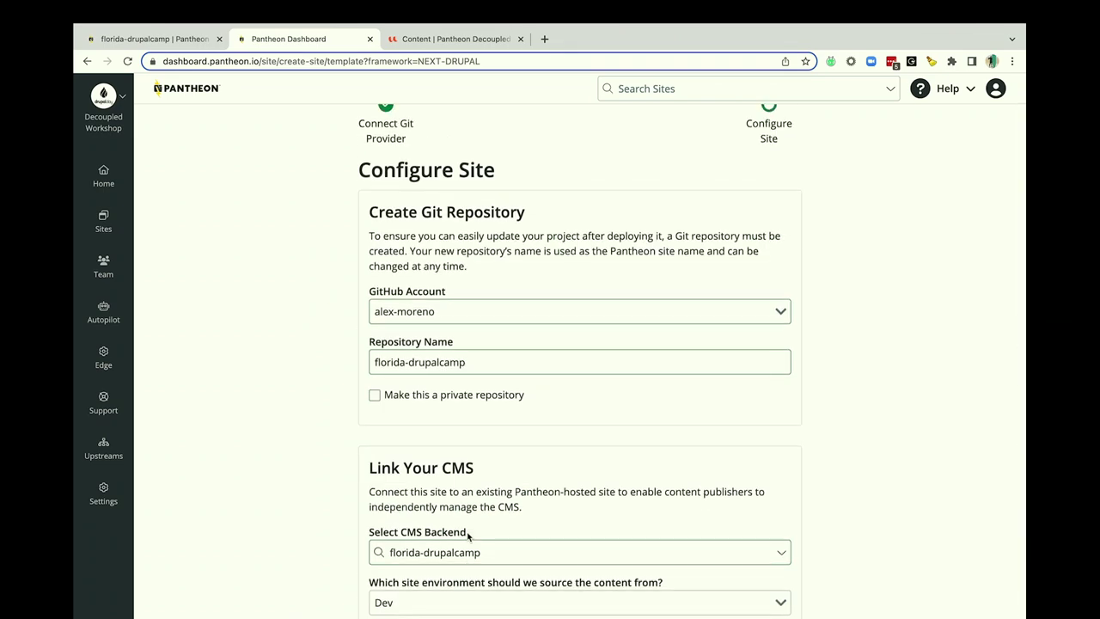
pyautogui.scroll(-10, 468, 534)
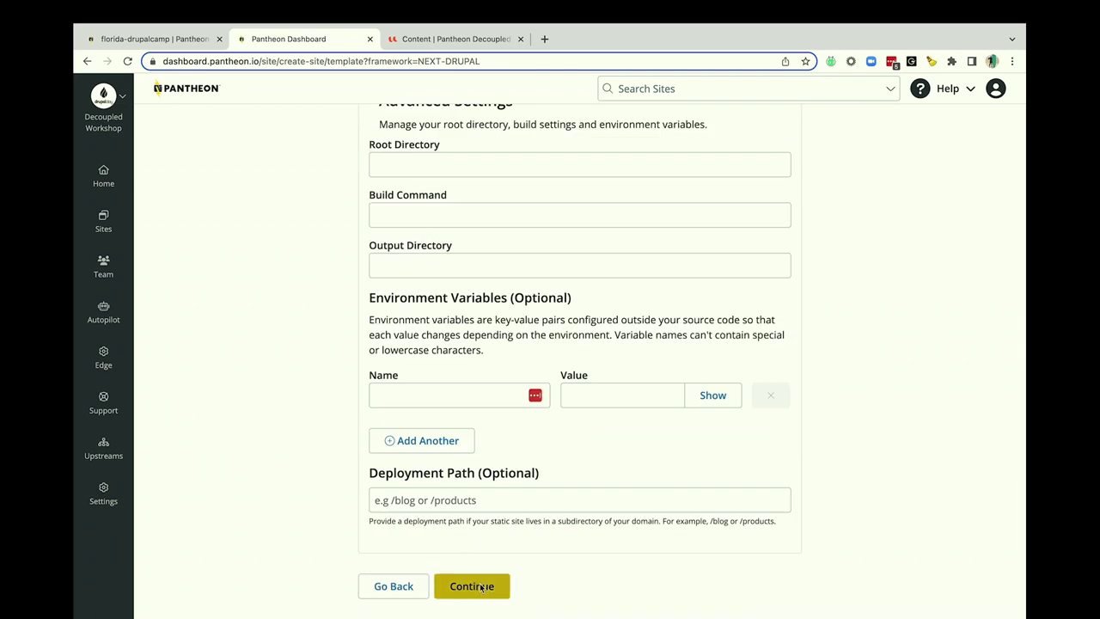
# - Submit the form to start the Florida Drupalcamp build, check the Drupal content, and return to the overview
pyautogui.click(472, 586)
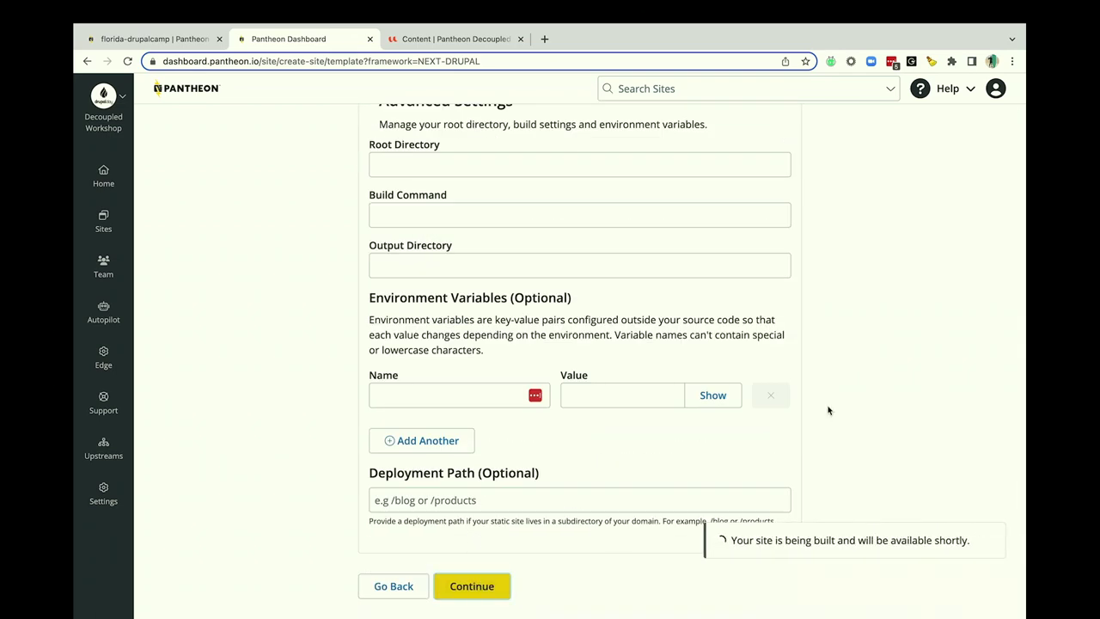
pyautogui.scroll(4, 828, 410)
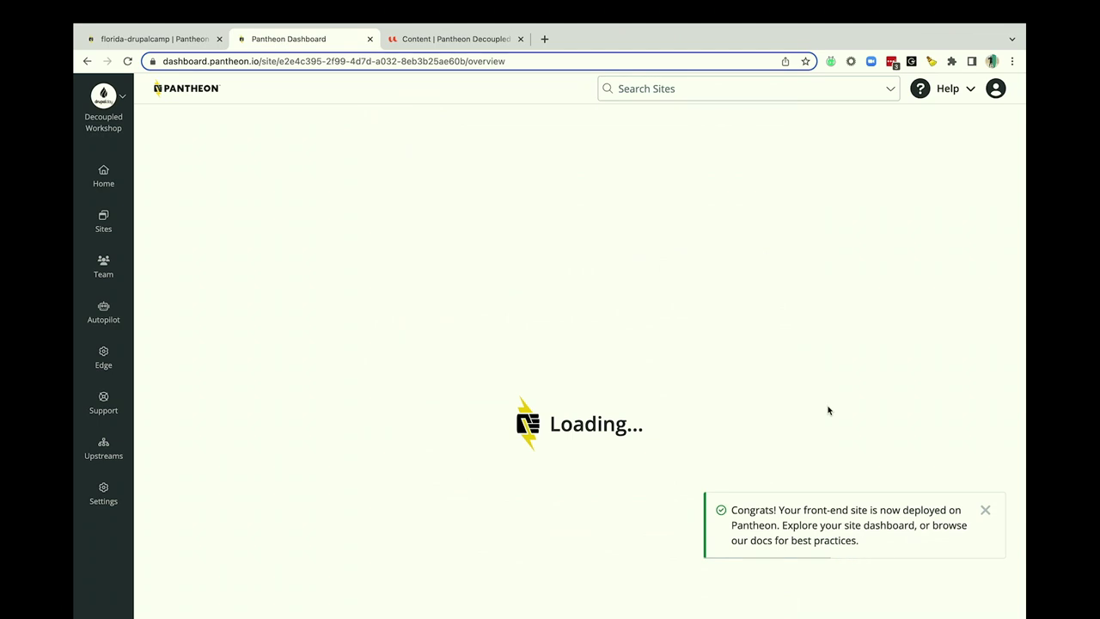
pyautogui.click(454, 40)
pyautogui.moveTo(454, 39); pyautogui.dragTo(303, 39)
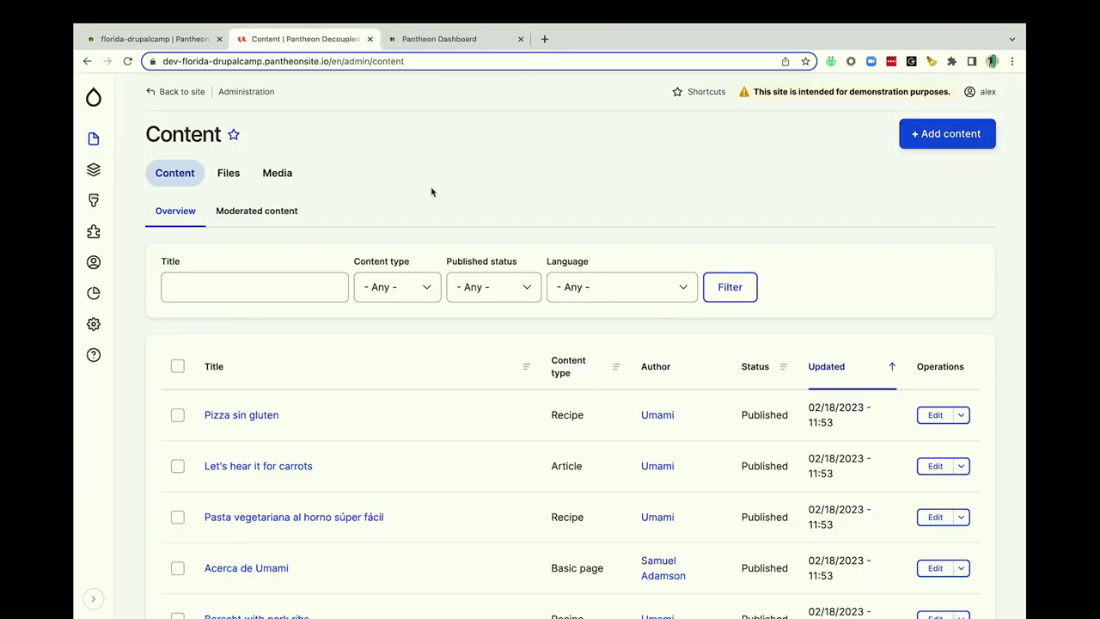
pyautogui.click(433, 39)
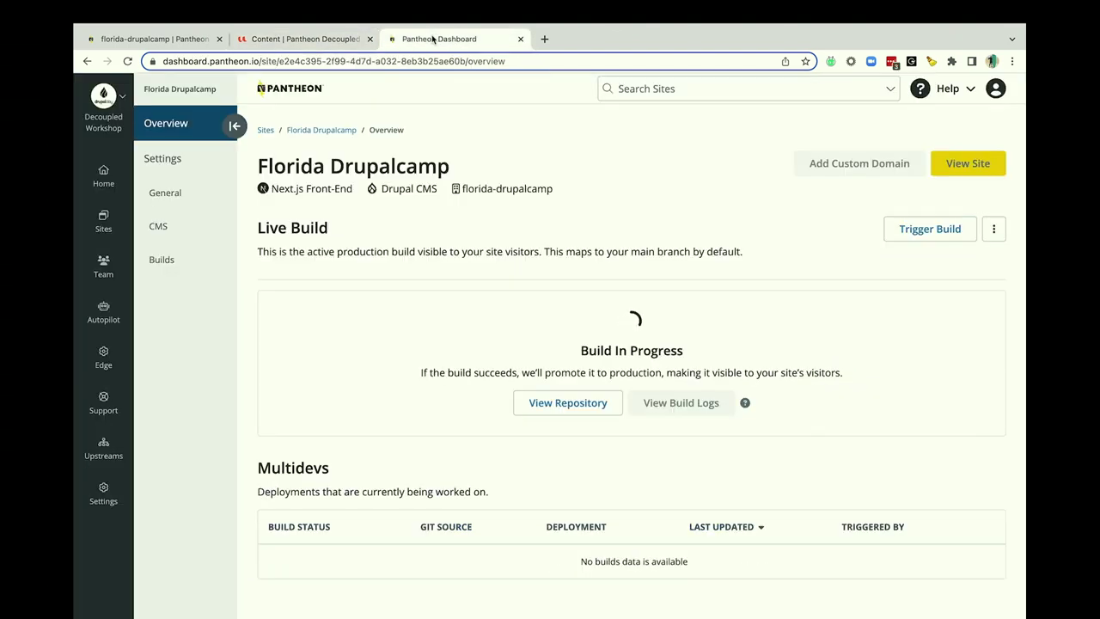
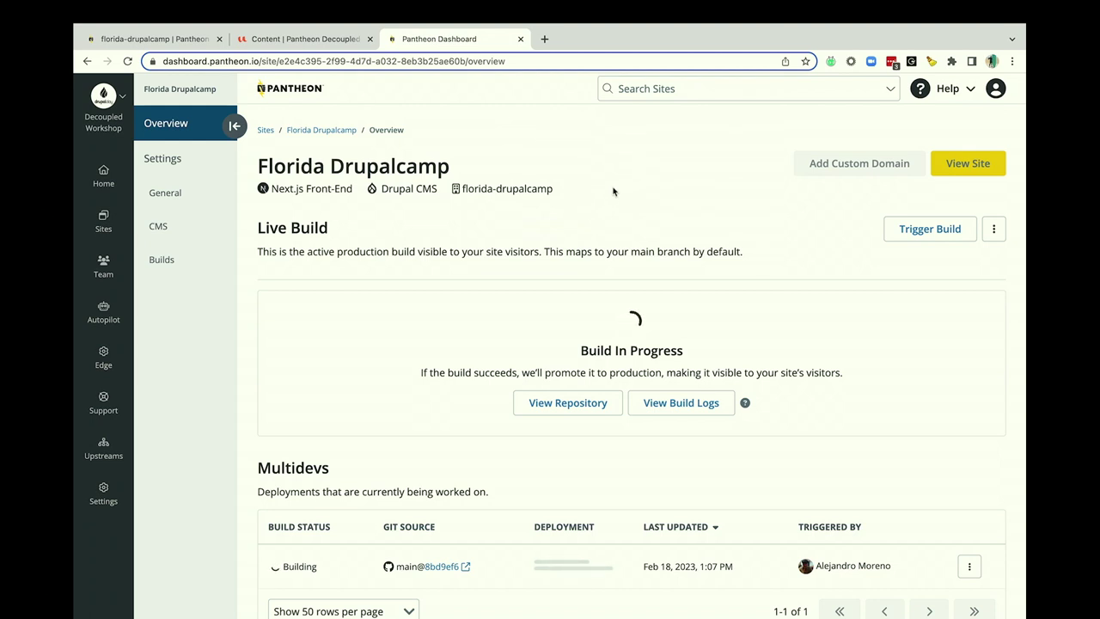
# - Look over the florida-drupalcamp Dev dashboard, then return to the Florida Drupalcamp build overview
pyautogui.scroll(-1, 615, 187)
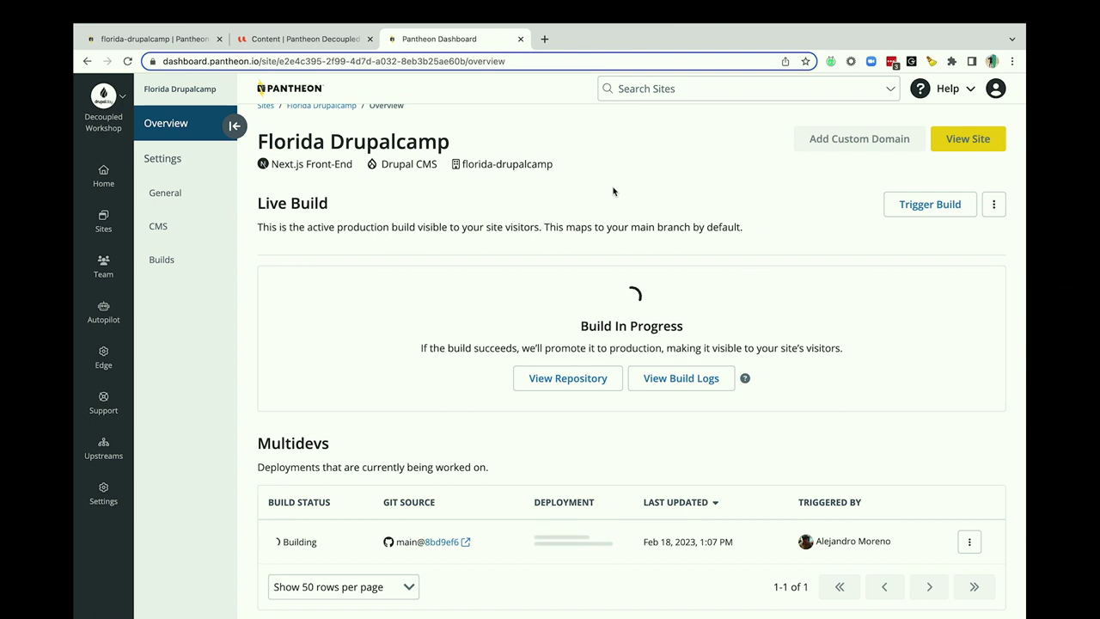
pyautogui.moveTo(108, 7)
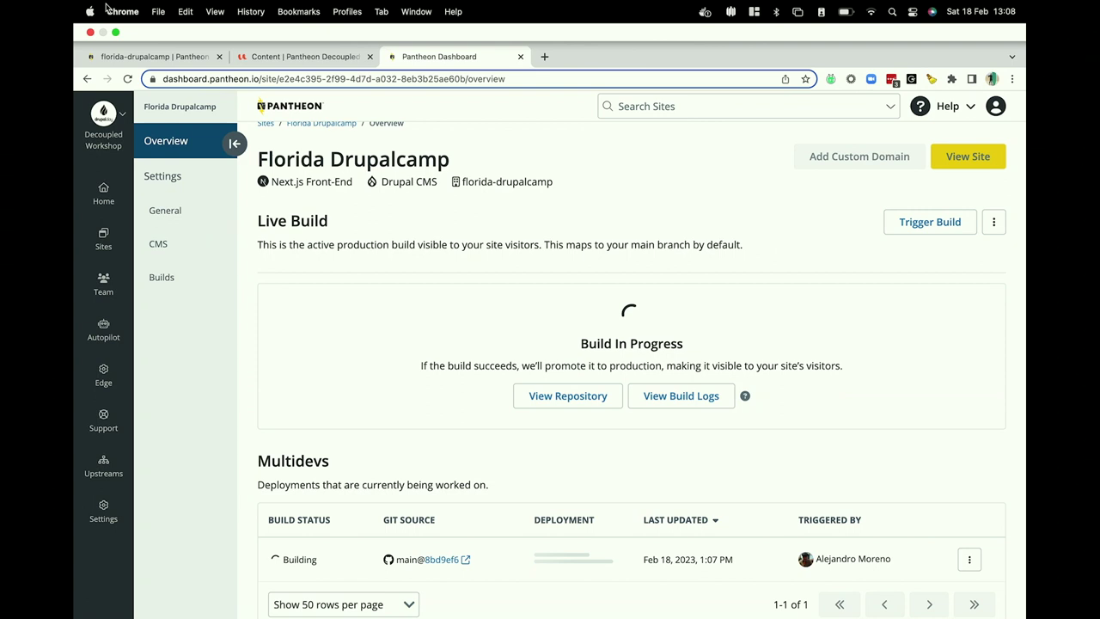
pyautogui.click(142, 58)
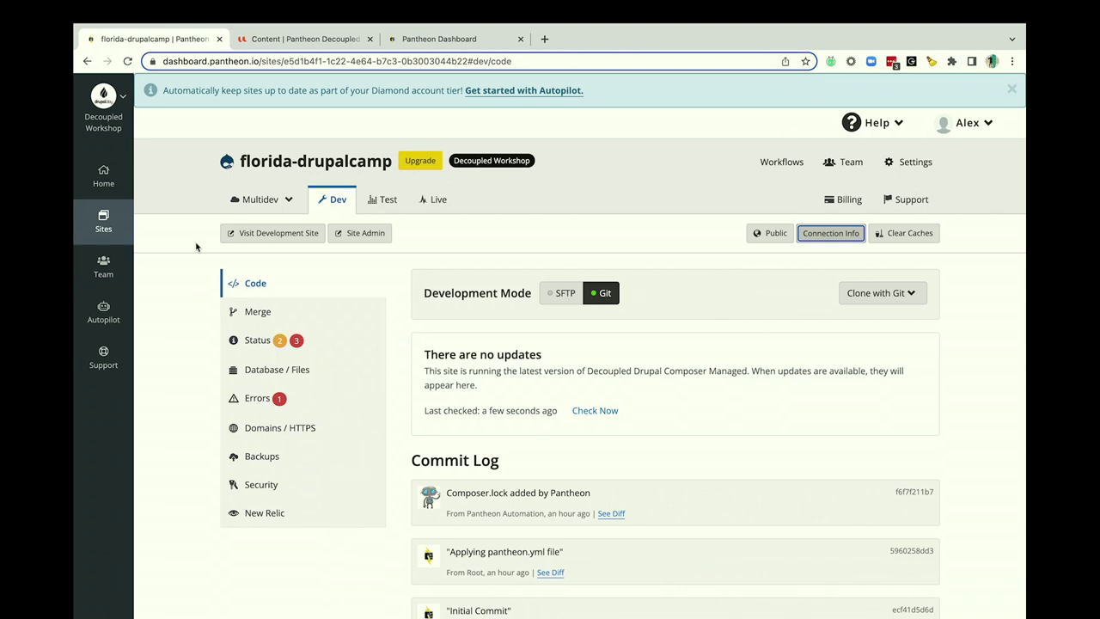
pyautogui.click(462, 43)
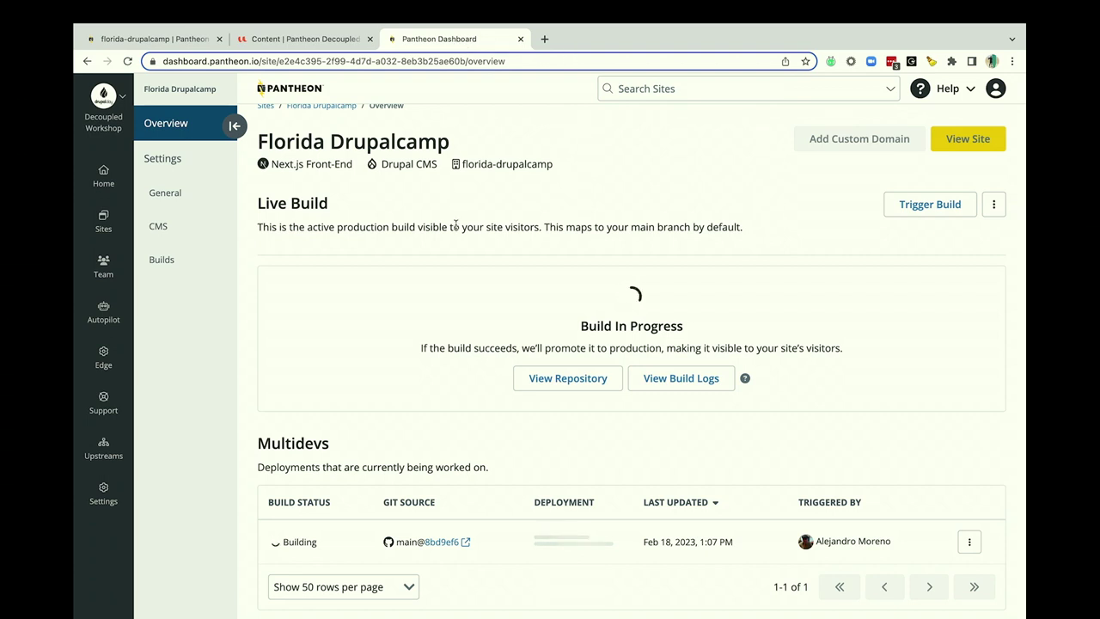
# - Open the main@8bd9ef6 commit from Git Source as a GitHub page in a new tab
pyautogui.moveTo(315, 2)
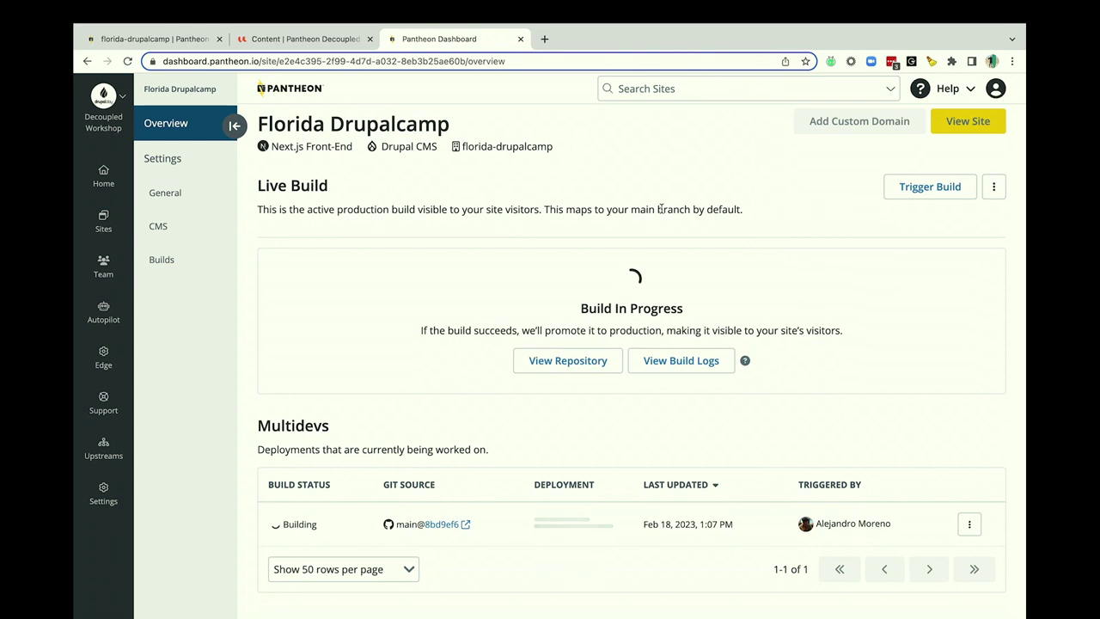
pyautogui.scroll(-1, 660, 209)
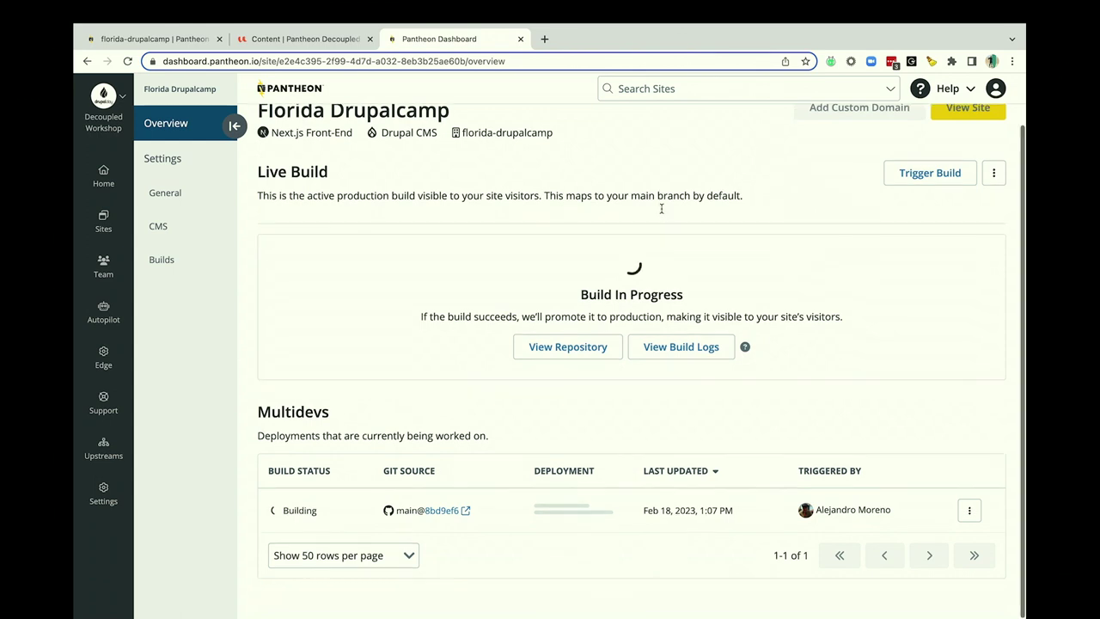
pyautogui.rightClick(446, 513)
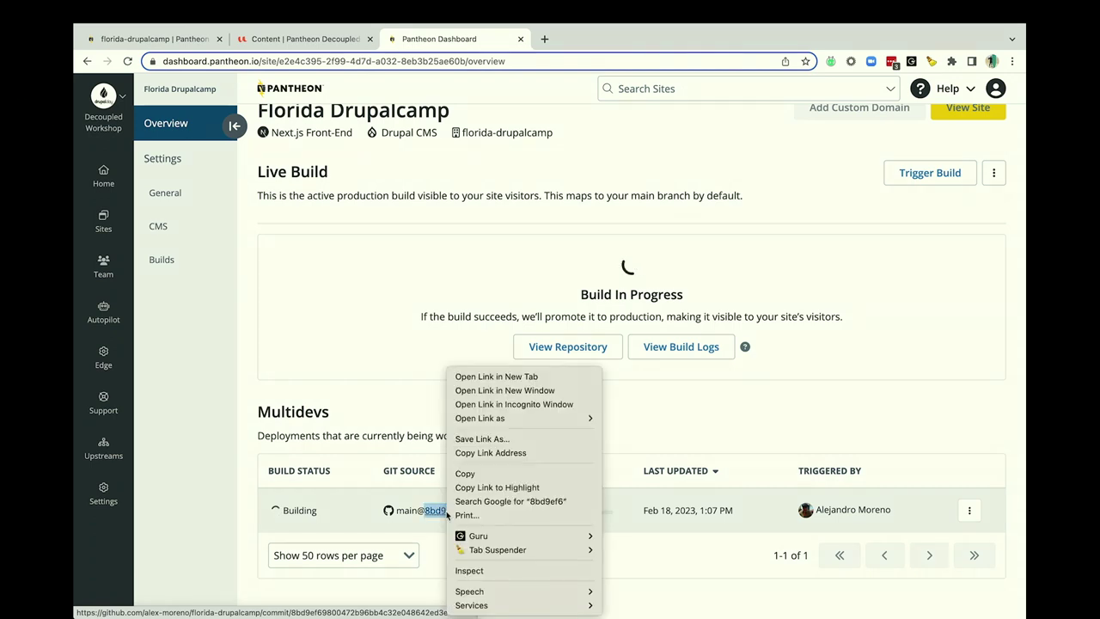
pyautogui.click(514, 381)
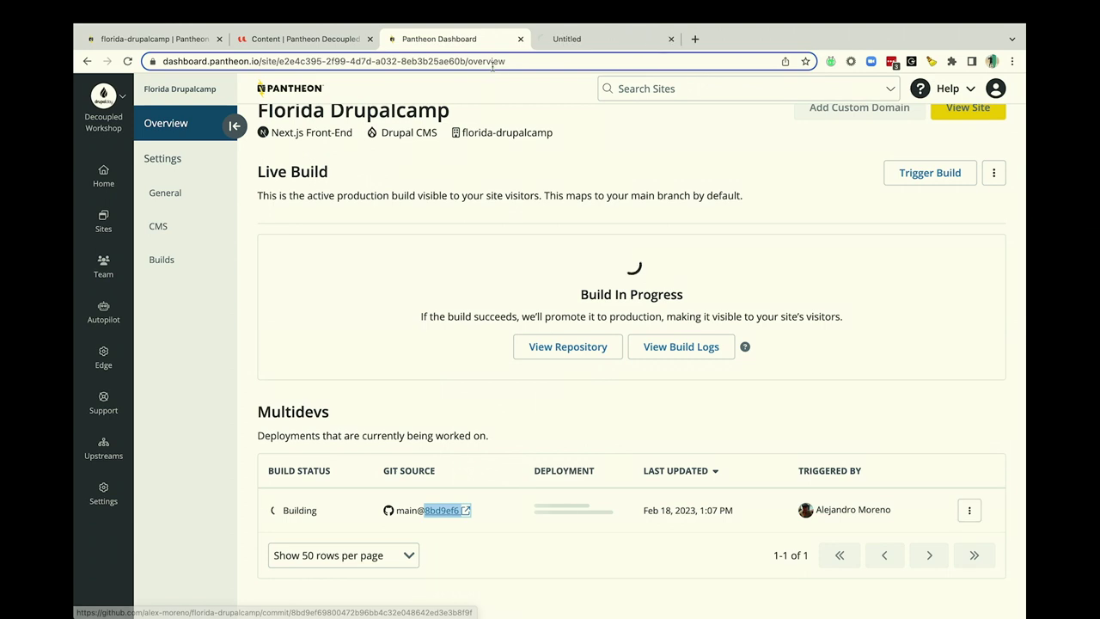
pyautogui.click(590, 39)
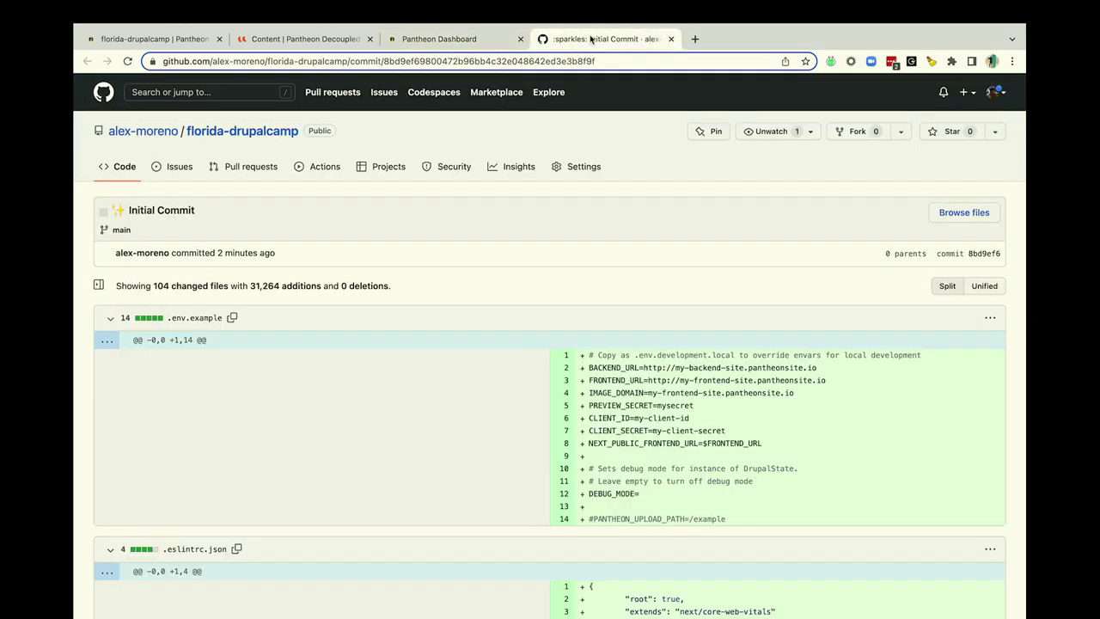
# - Go to the florida-drupalcamp repository's Code view and scroll through its file list
pyautogui.click(121, 169)
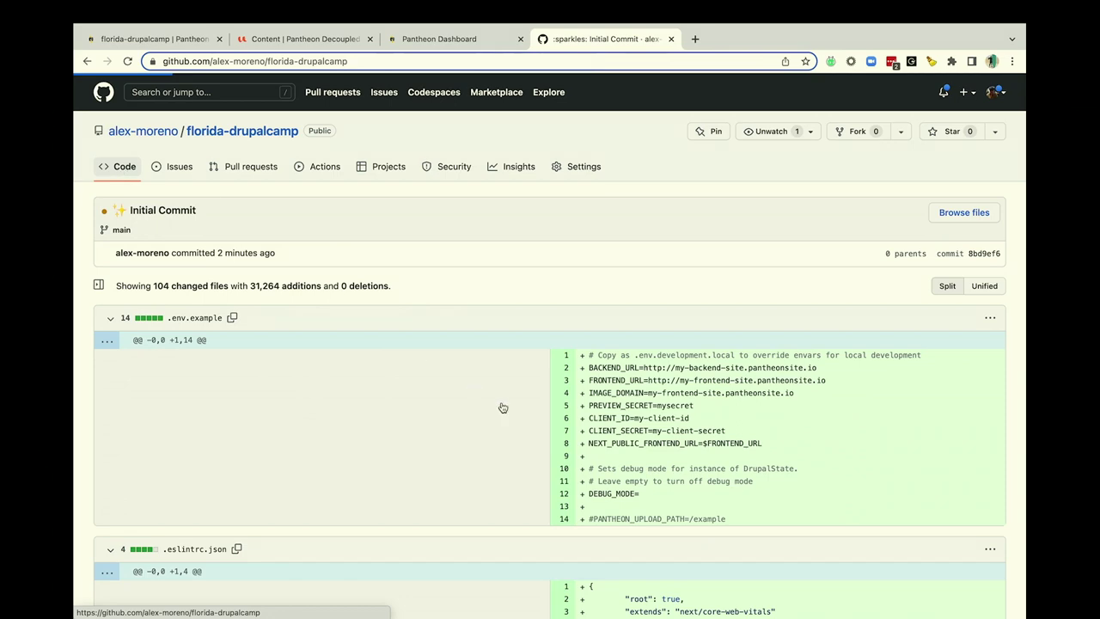
pyautogui.scroll(-2, 512, 413)
pyautogui.scroll(-5, 512, 413)
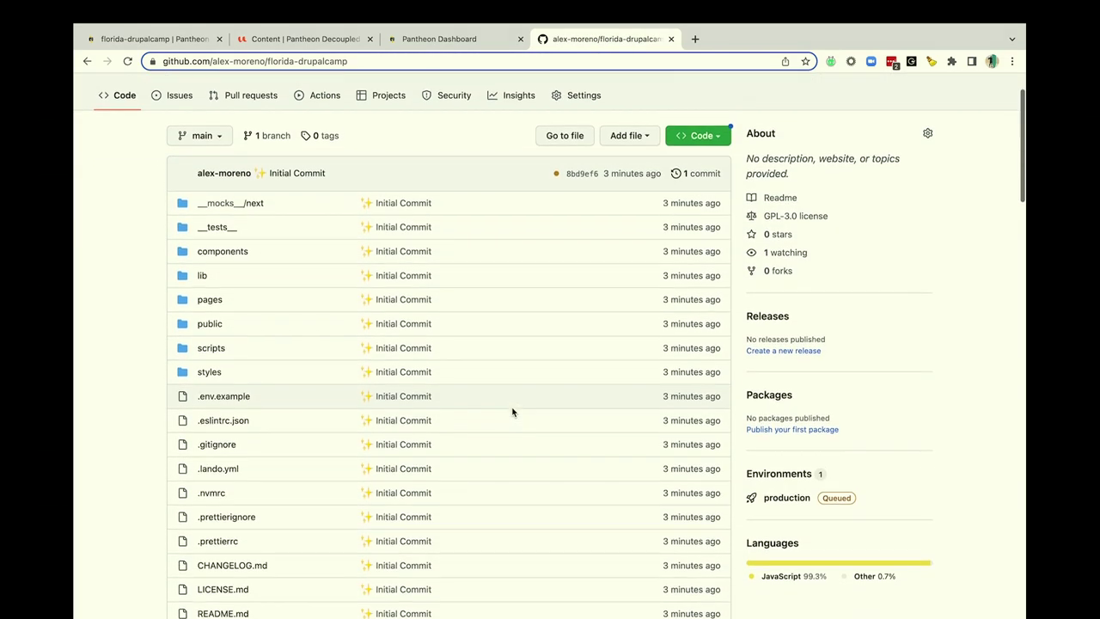
pyautogui.scroll(-1, 513, 412)
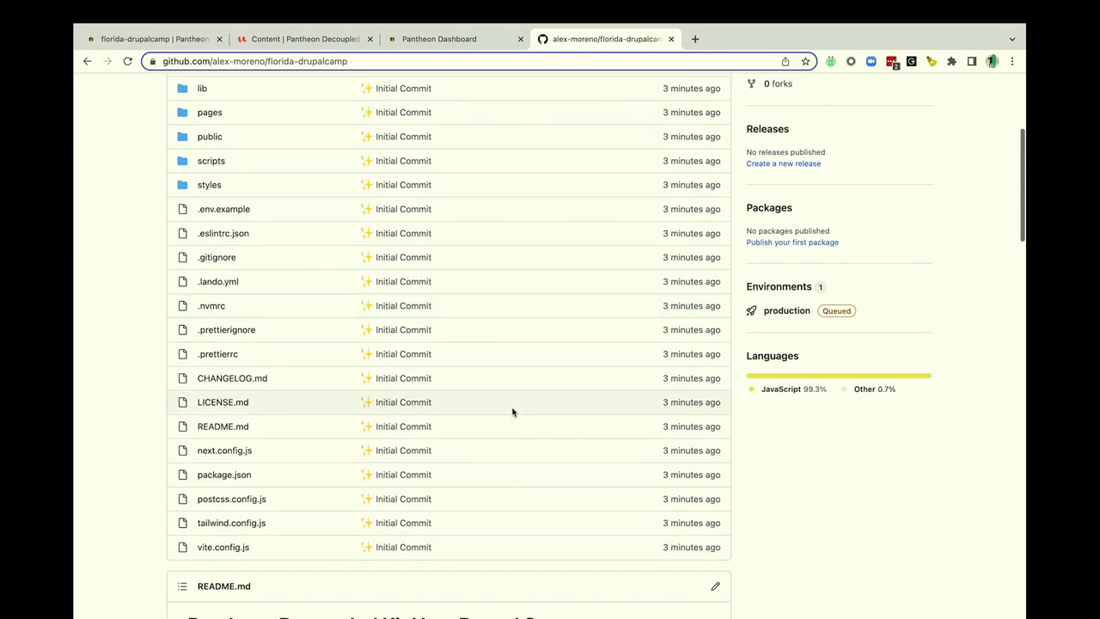
pyautogui.scroll(1, 512, 413)
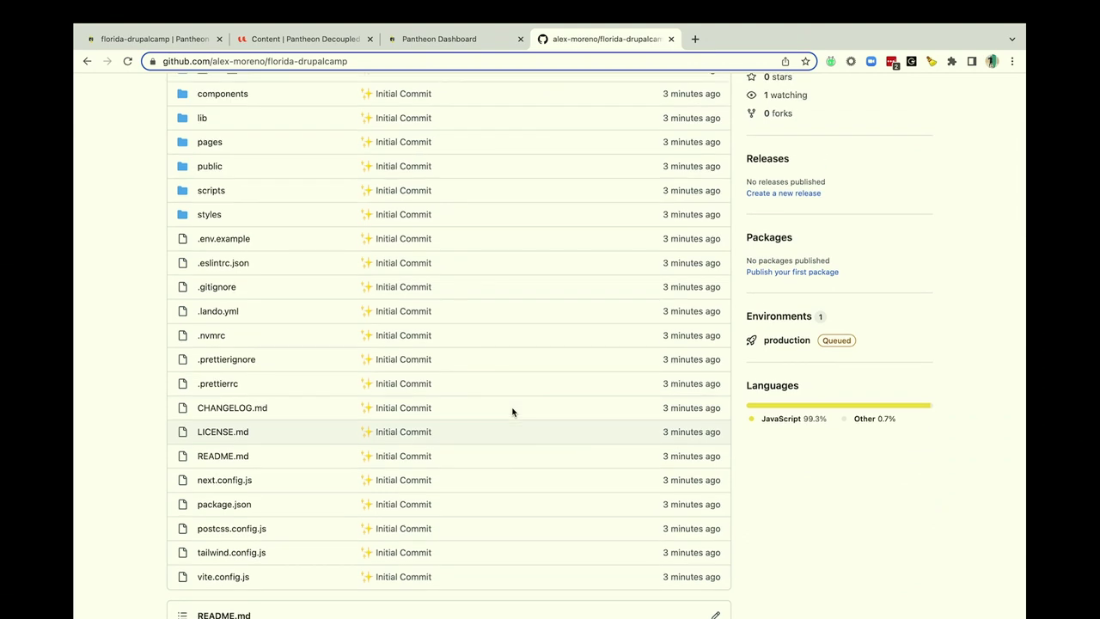
pyautogui.scroll(2, 512, 412)
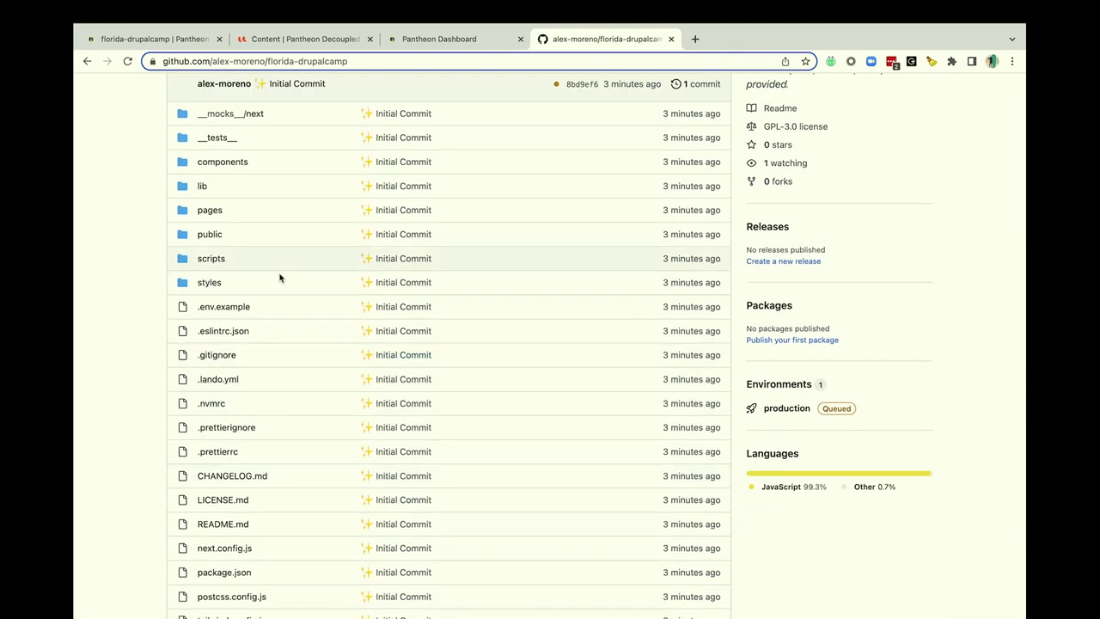
pyautogui.scroll(5, 385, 251)
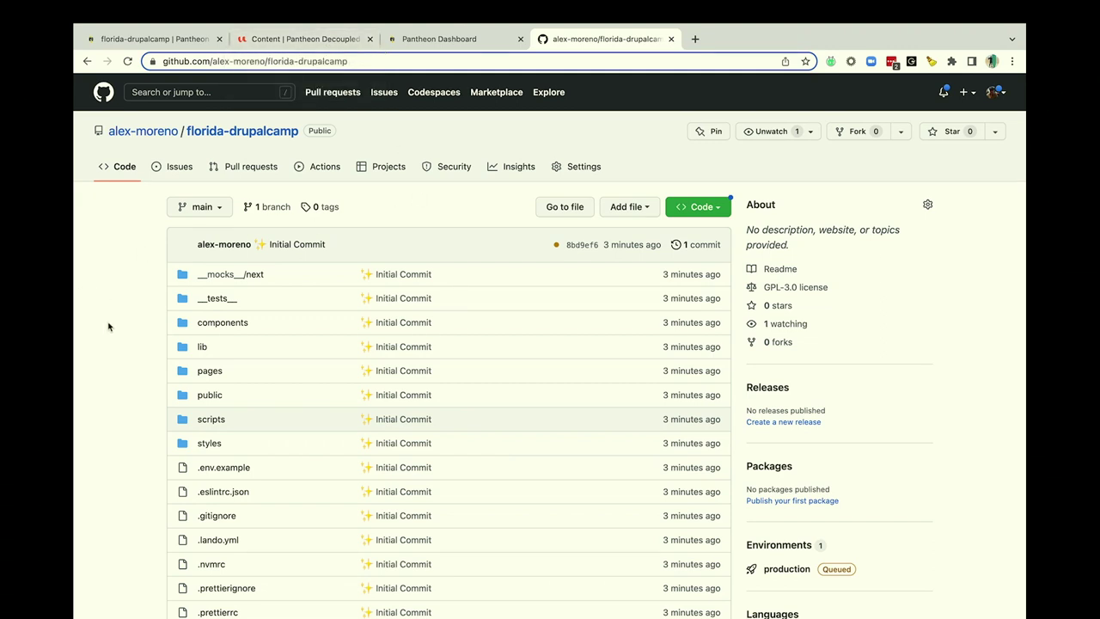
pyautogui.scroll(-1, 109, 326)
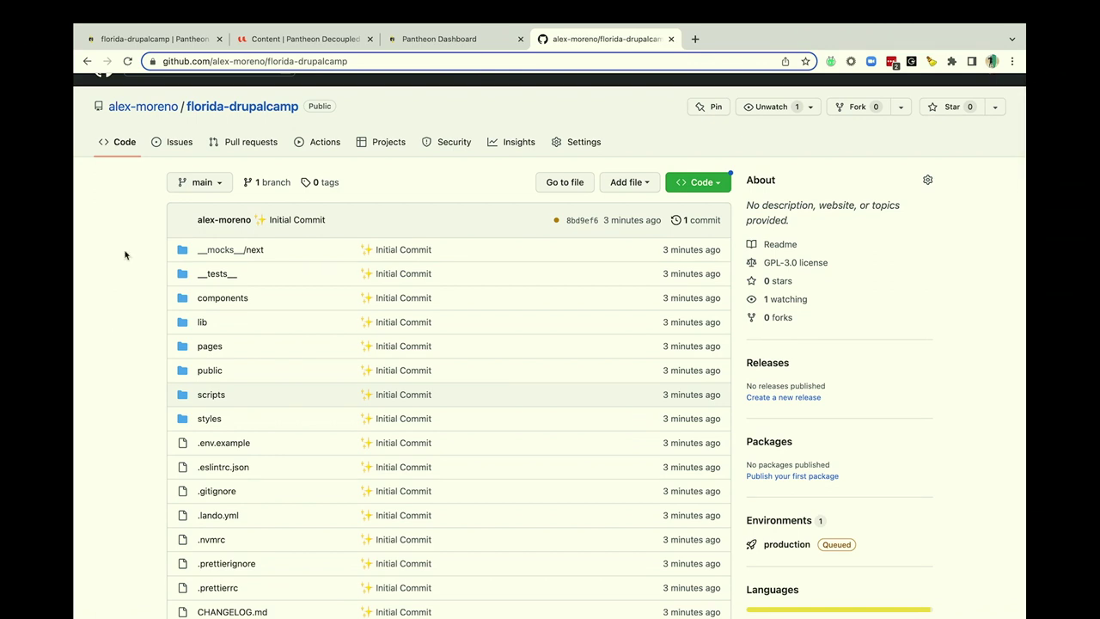
# - View the florida-drupalcamp Dev environment's Connection Info, then go back to the Florida Drupalcamp build overview
pyautogui.moveTo(216, 19)
pyautogui.click(154, 57)
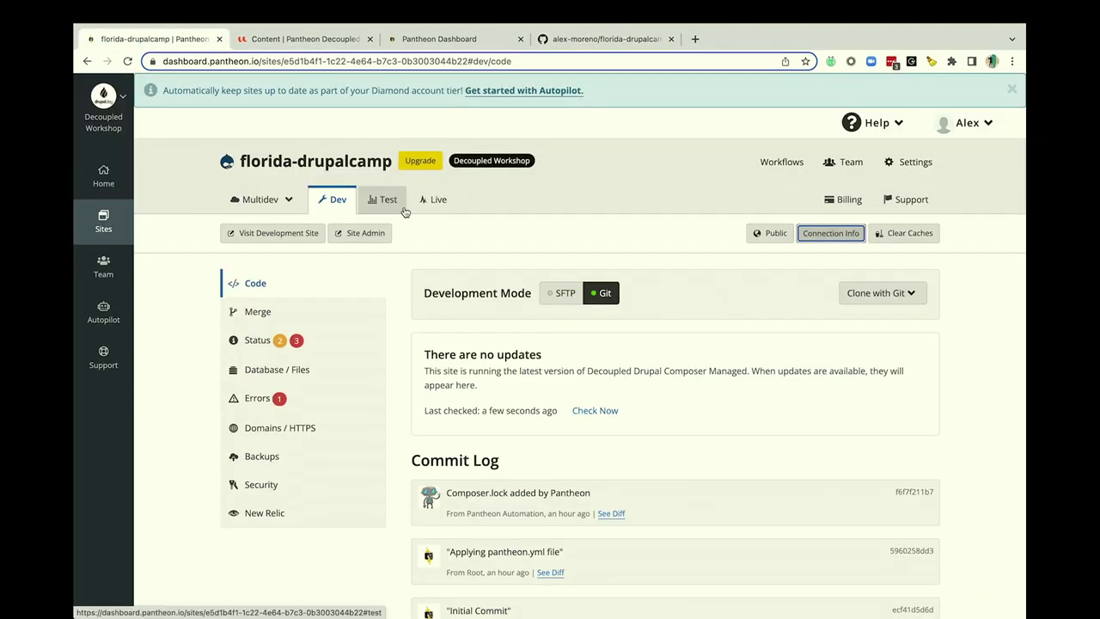
pyautogui.press('Return')
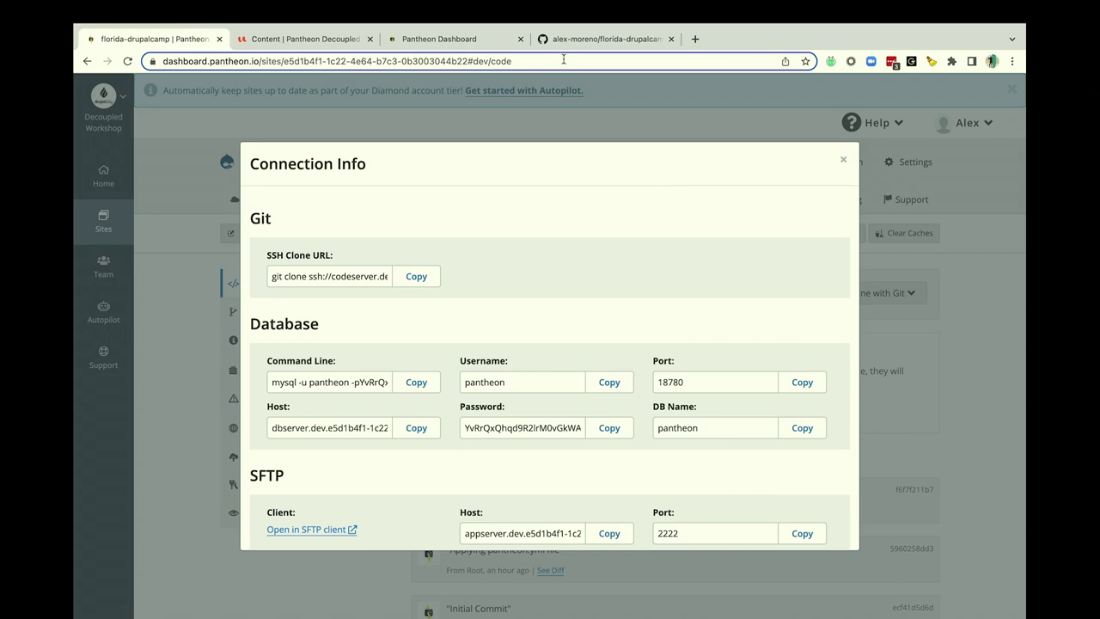
pyautogui.click(478, 43)
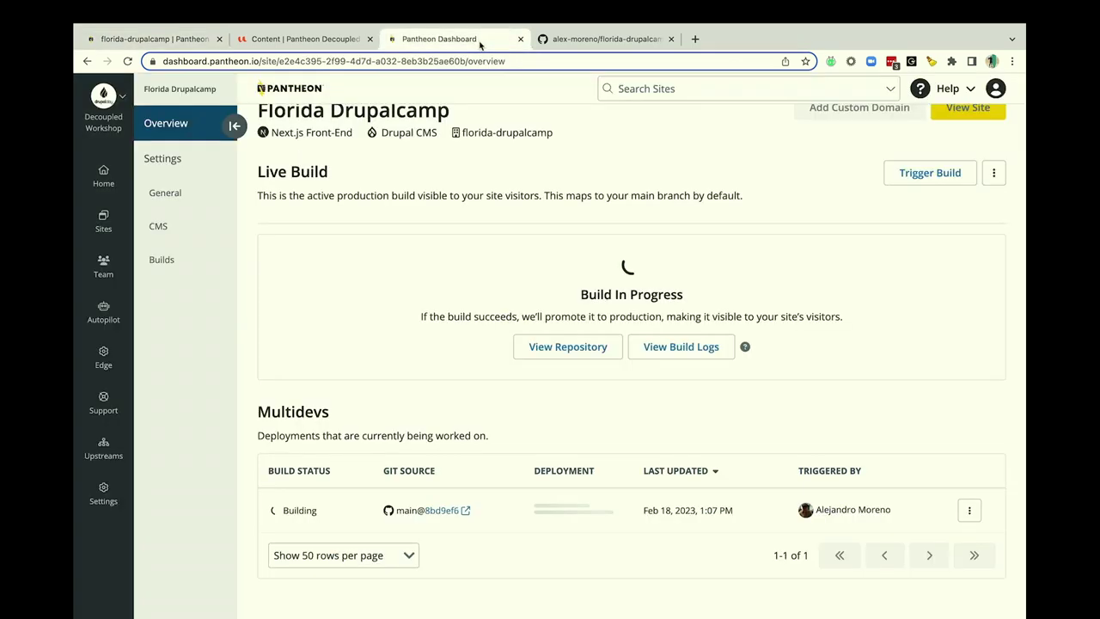
# - Alternate between GitHub and the Pantheon overview until the main@8bd9ef6 live build shows Success
pyautogui.click(563, 48)
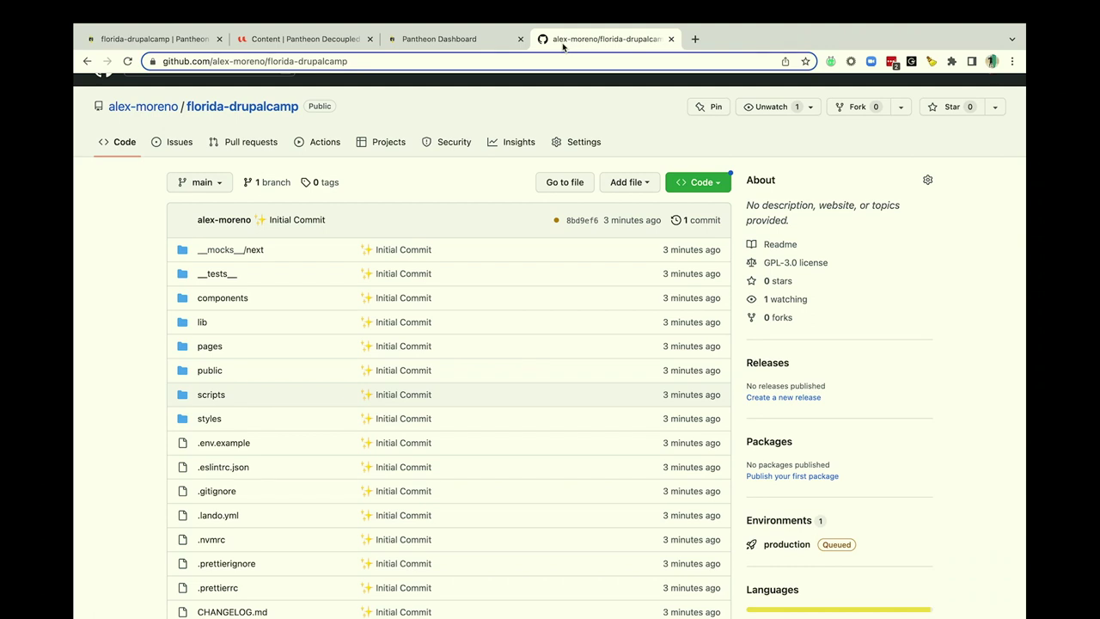
pyautogui.click(451, 40)
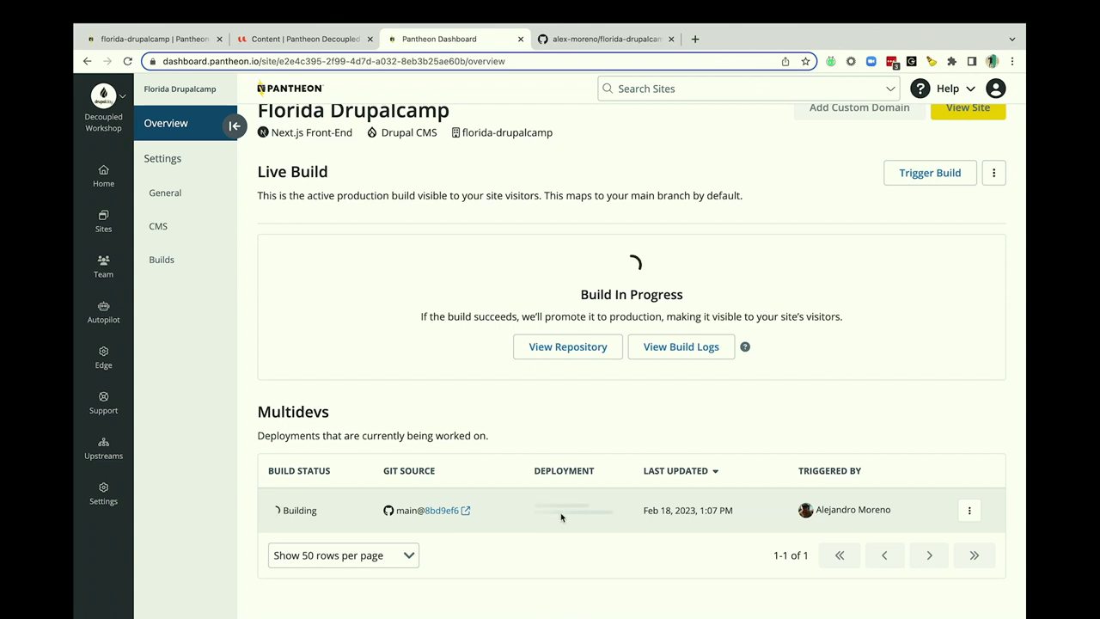
pyautogui.click(605, 39)
pyautogui.click(441, 40)
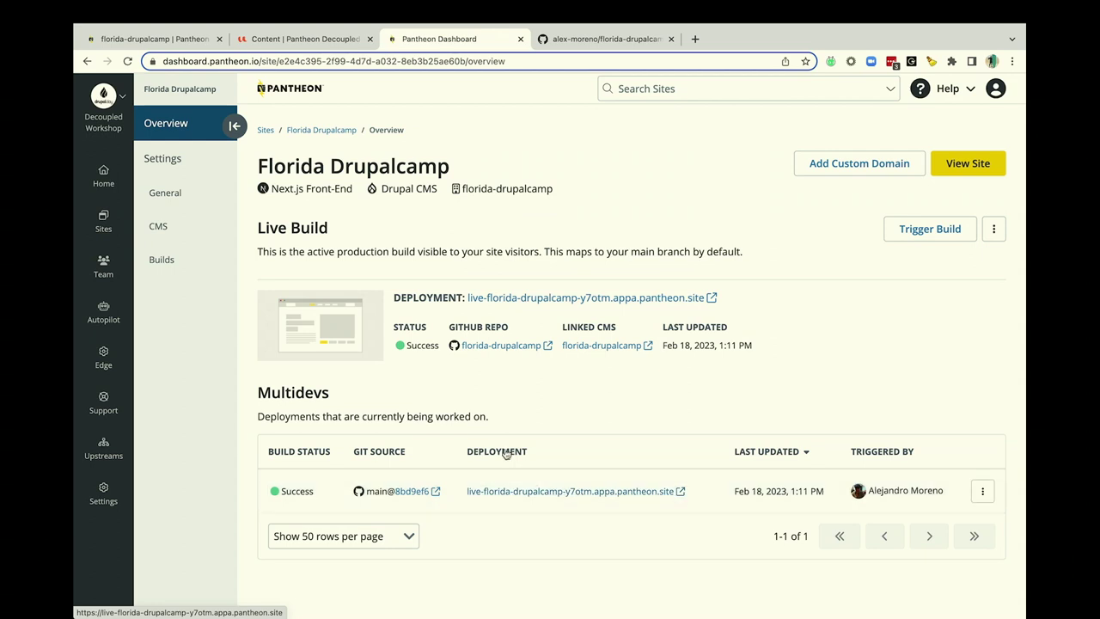
# - Open the live Deployment URL in a new tab and scroll the 'Welcome to Next.js!' homepage
pyautogui.rightClick(522, 301)
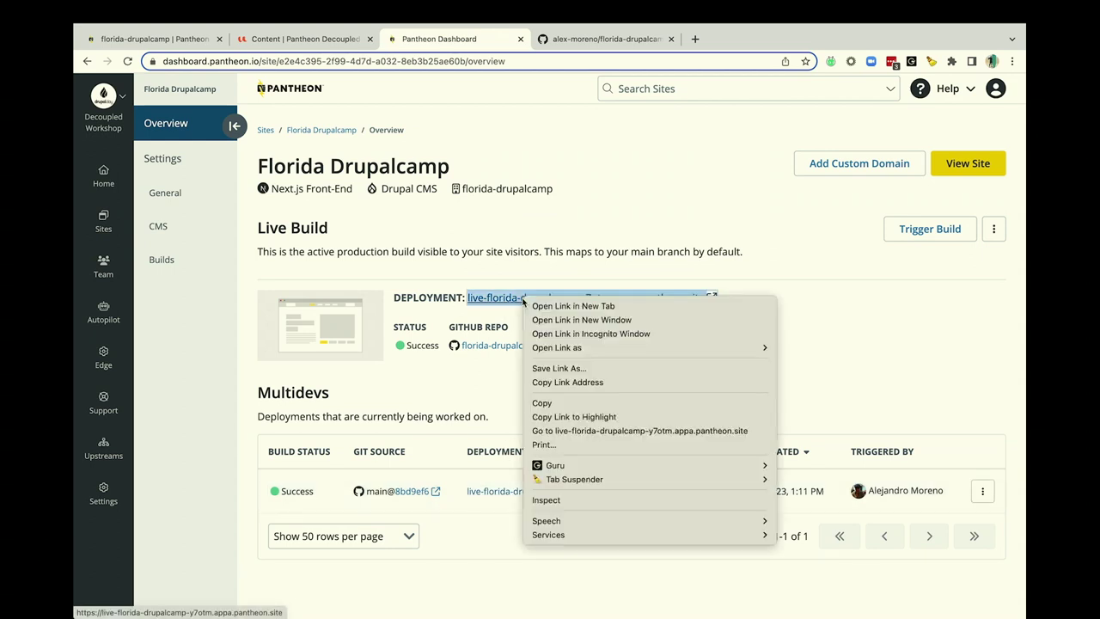
pyautogui.click(607, 307)
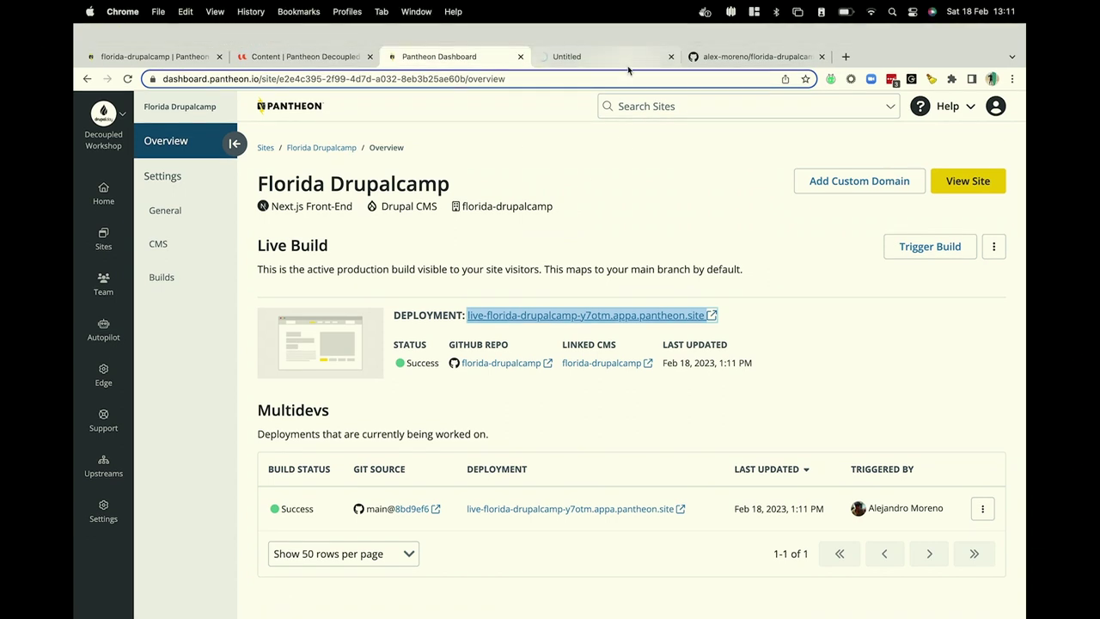
pyautogui.click(639, 57)
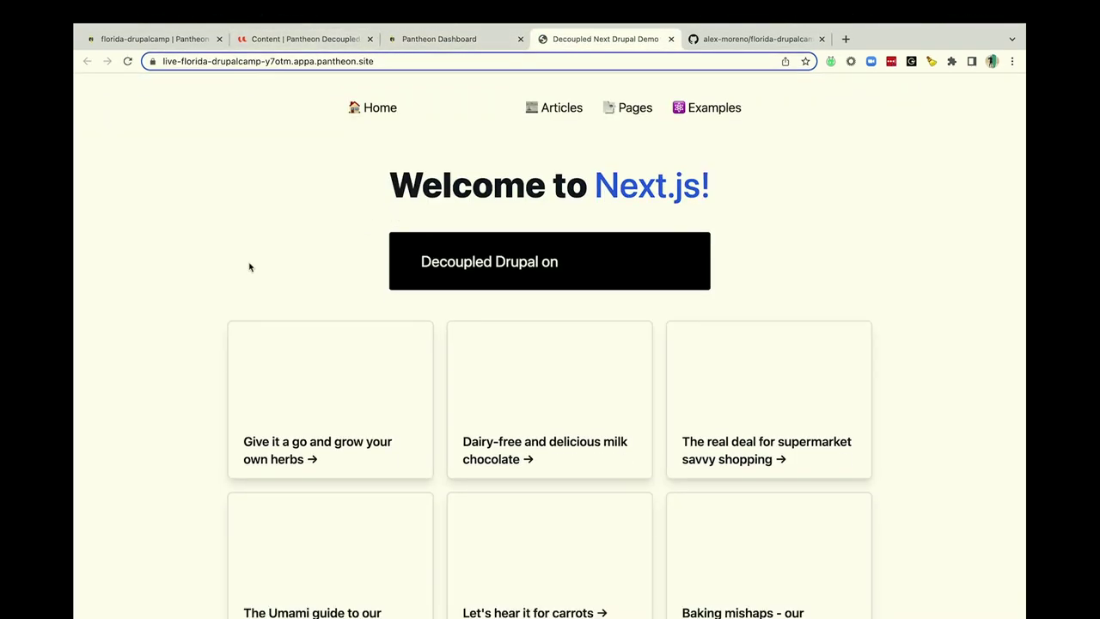
pyautogui.scroll(-5, 179, 407)
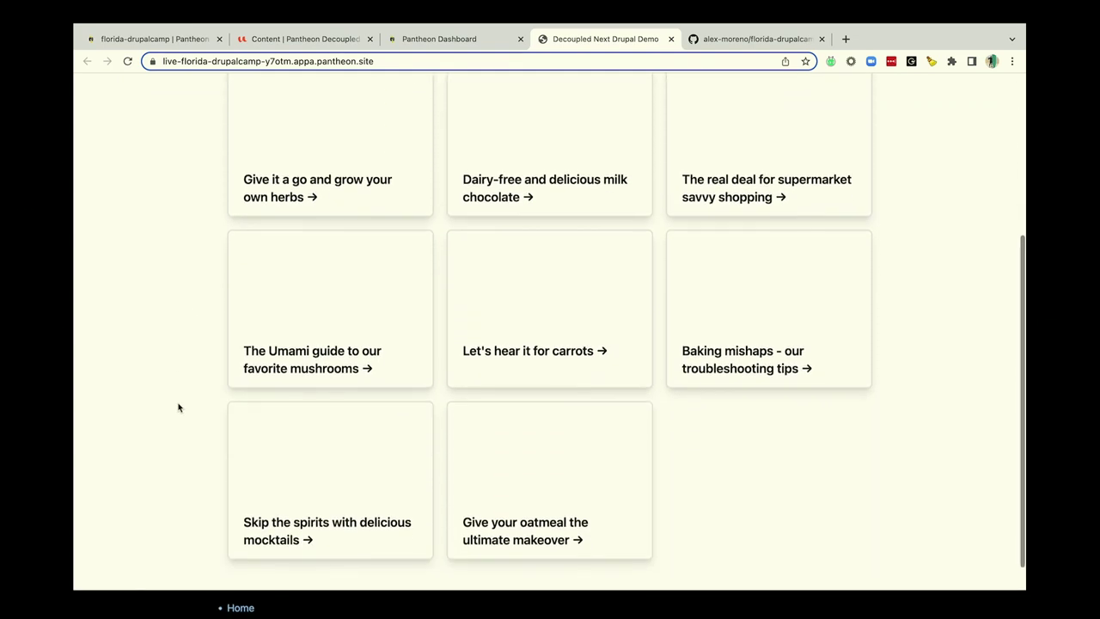
pyautogui.scroll(-2, 179, 407)
pyautogui.scroll(6, 179, 408)
pyautogui.scroll(1, 179, 408)
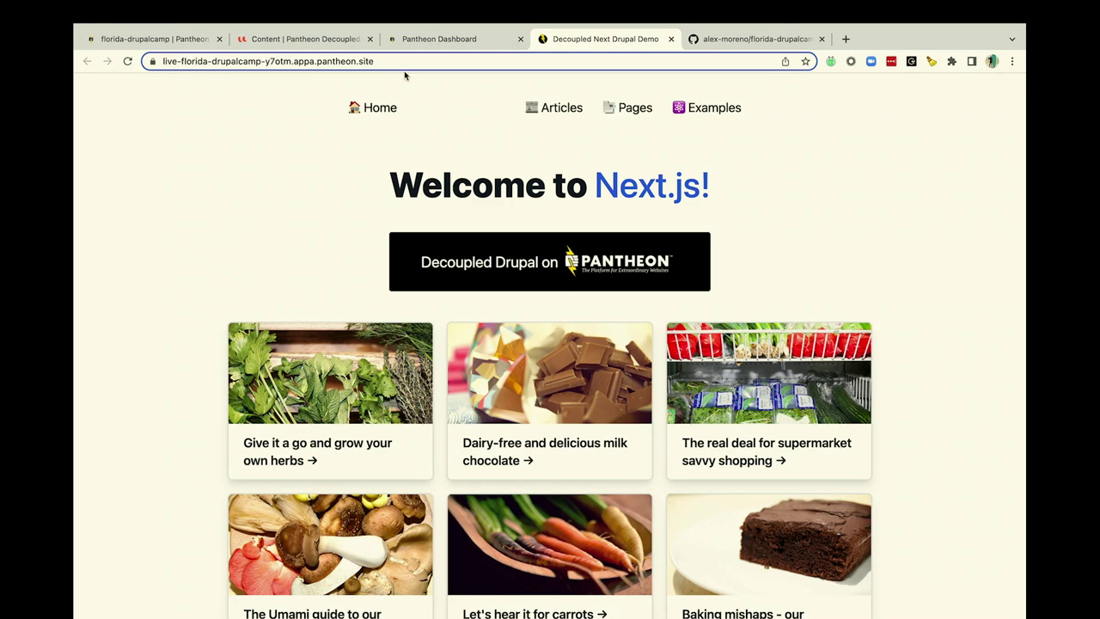
pyautogui.click(445, 42)
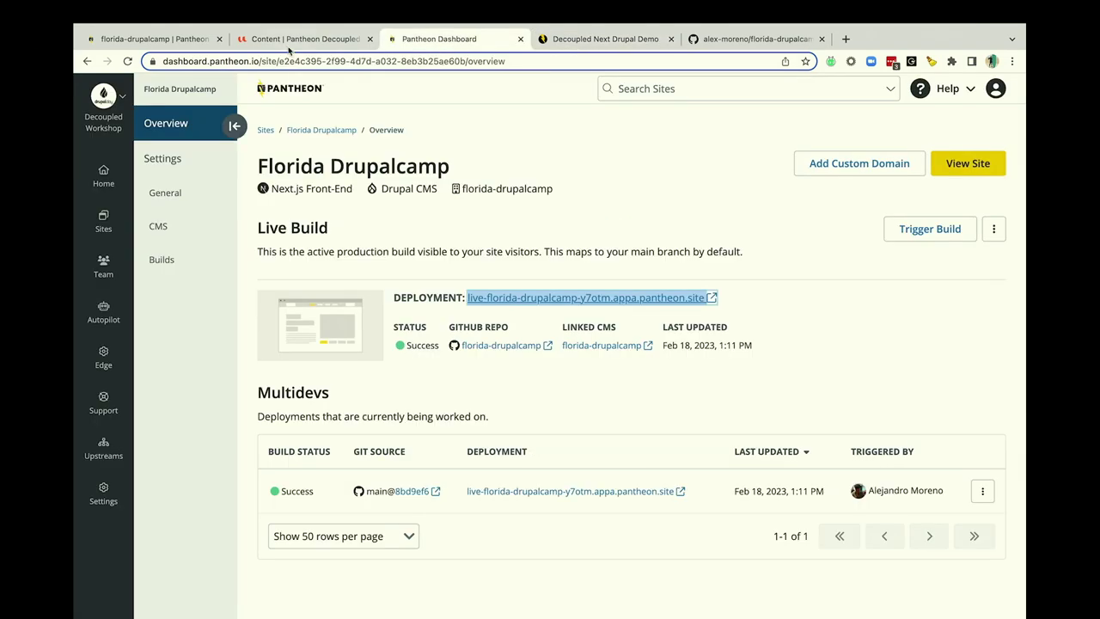
pyautogui.moveTo(293, 39); pyautogui.dragTo(459, 34)
pyautogui.scroll(-4, 338, 373)
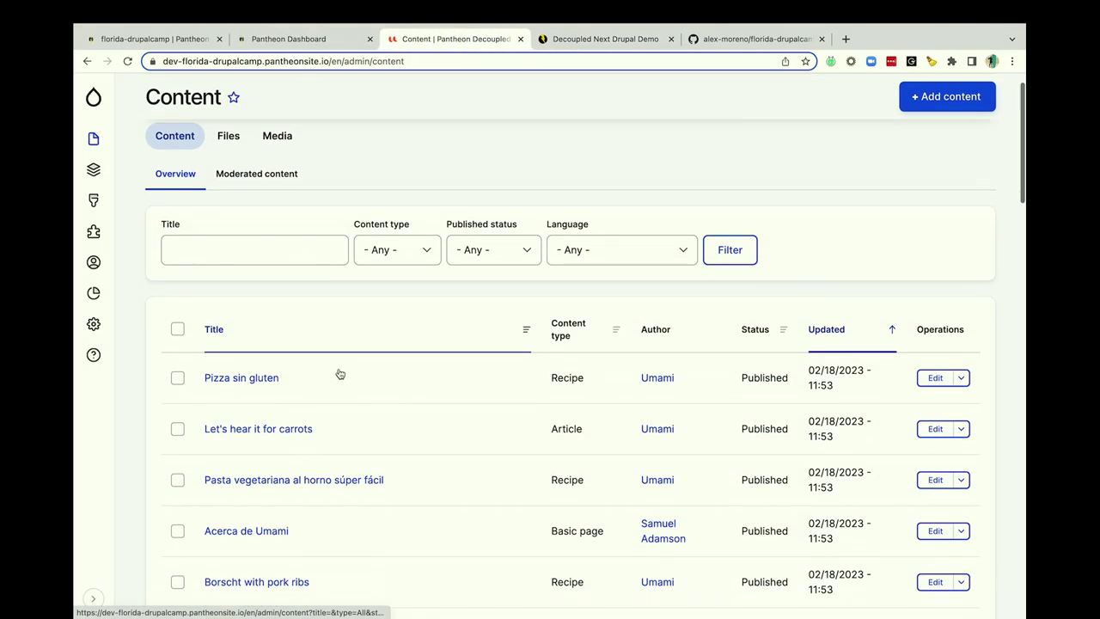
pyautogui.click(612, 39)
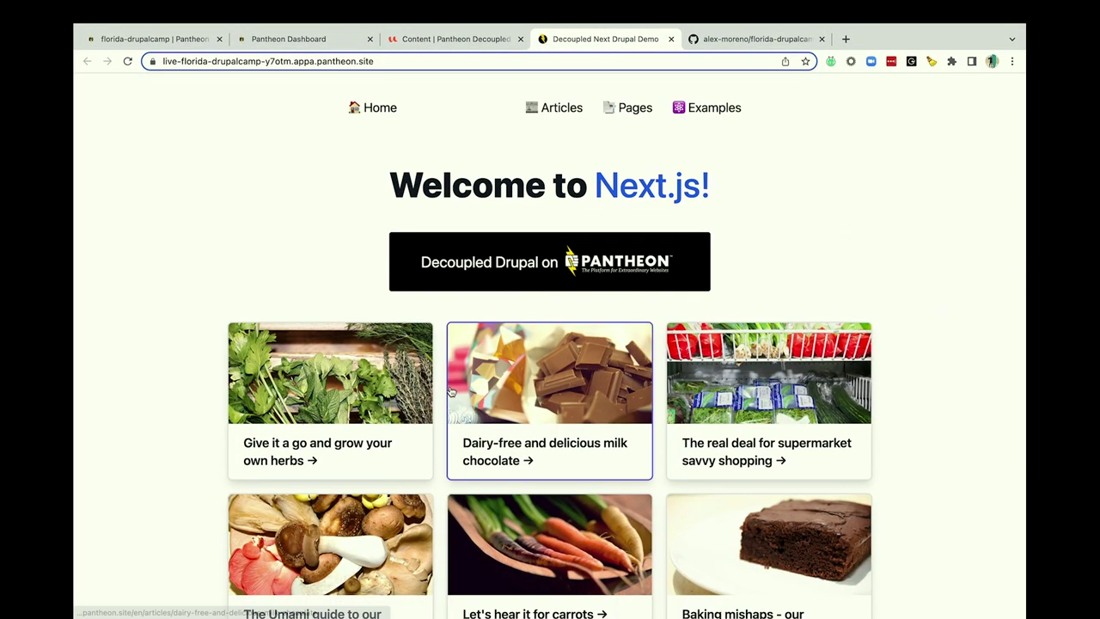
pyautogui.scroll(-5, 491, 413)
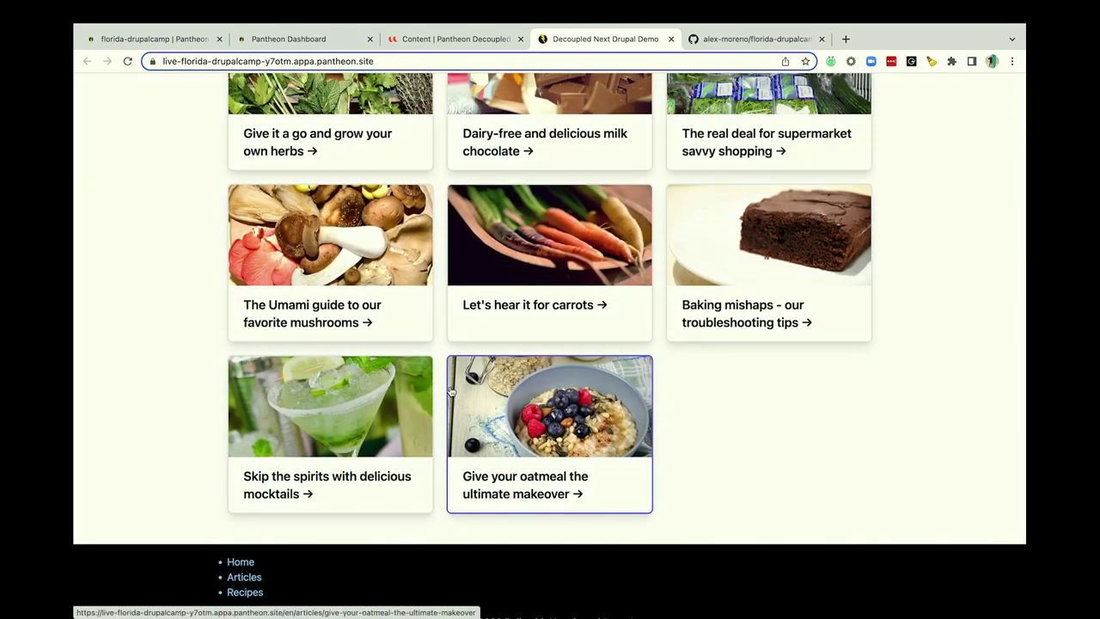
pyautogui.scroll(5, 450, 391)
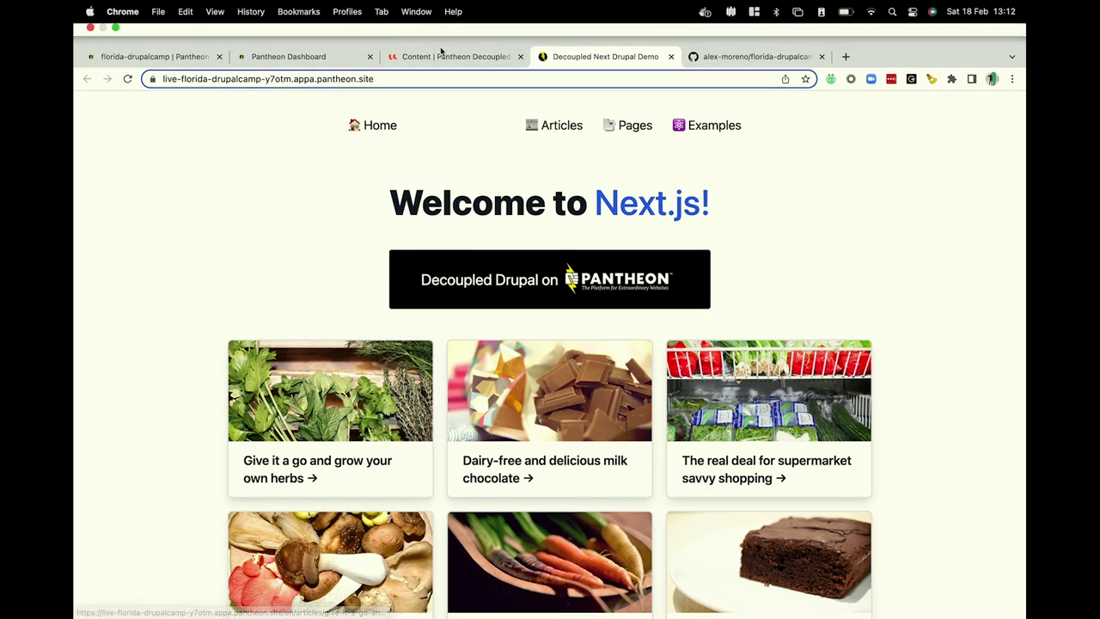
pyautogui.click(451, 38)
# - Filter Drupal content by title 'give it a go' and open 'Give it a go and grow your own herbs'
pyautogui.scroll(4, 312, 263)
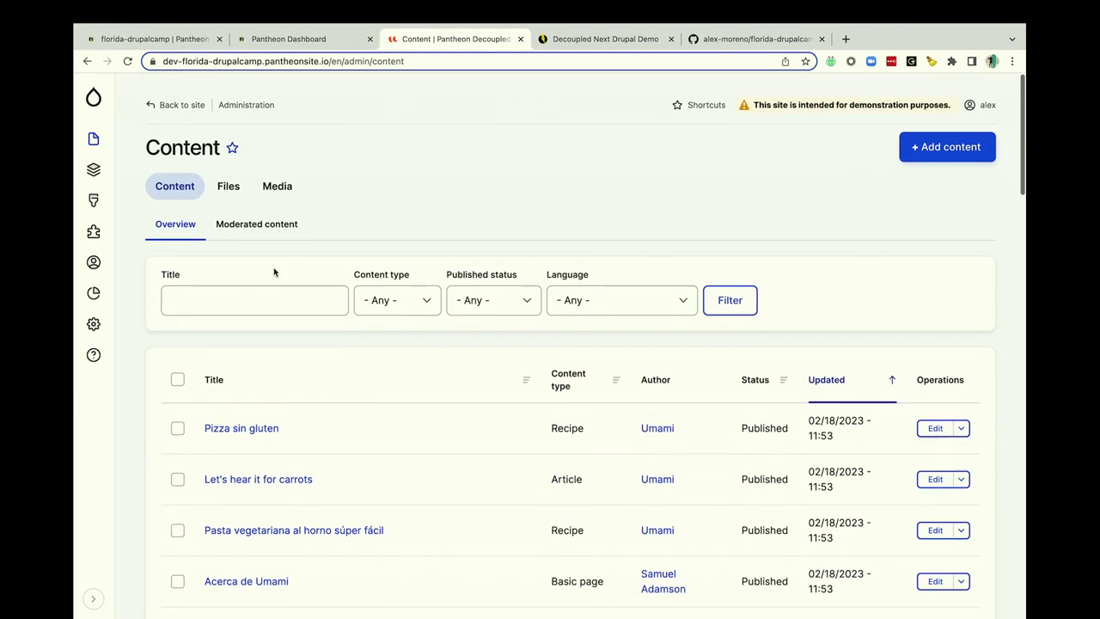
pyautogui.click(233, 288)
pyautogui.write('glve')
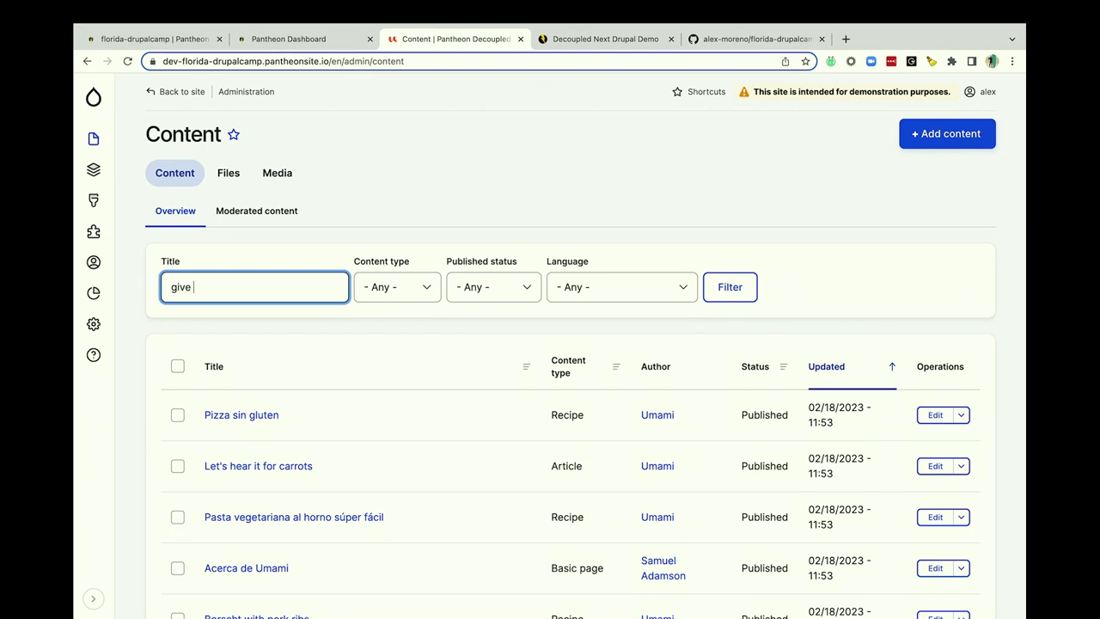
pyautogui.click(605, 38)
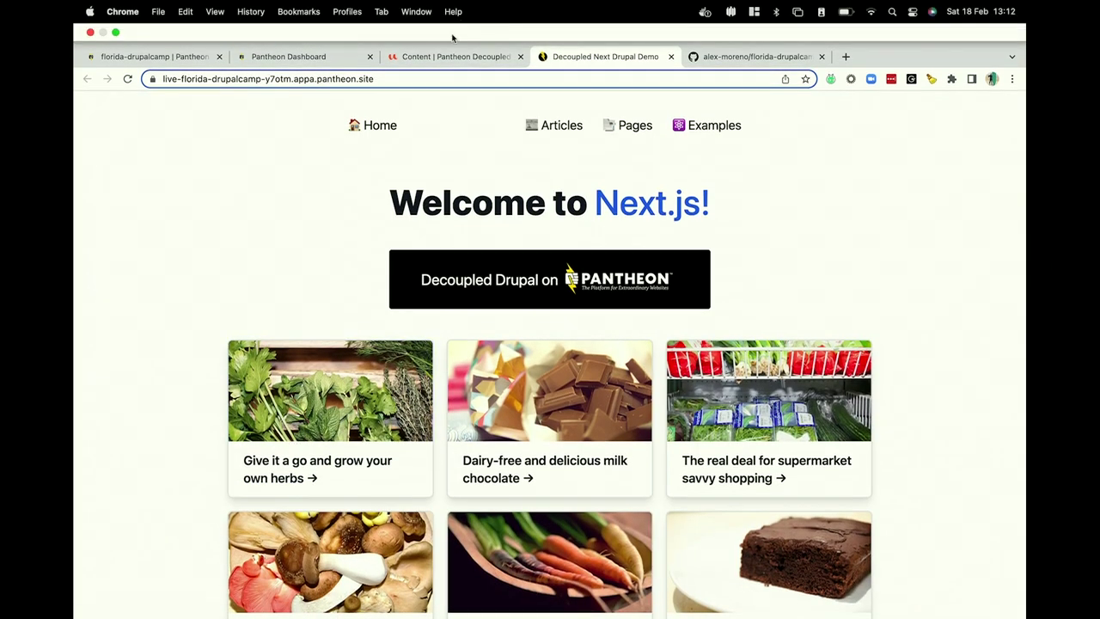
pyautogui.click(456, 39)
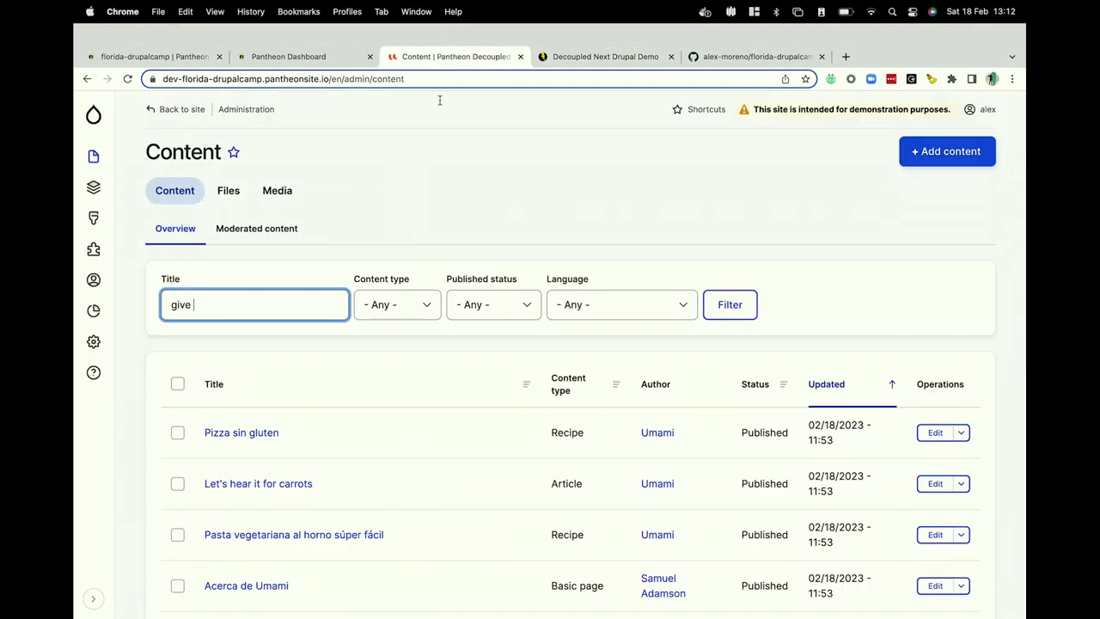
pyautogui.write('it a go')
pyautogui.press('Return')
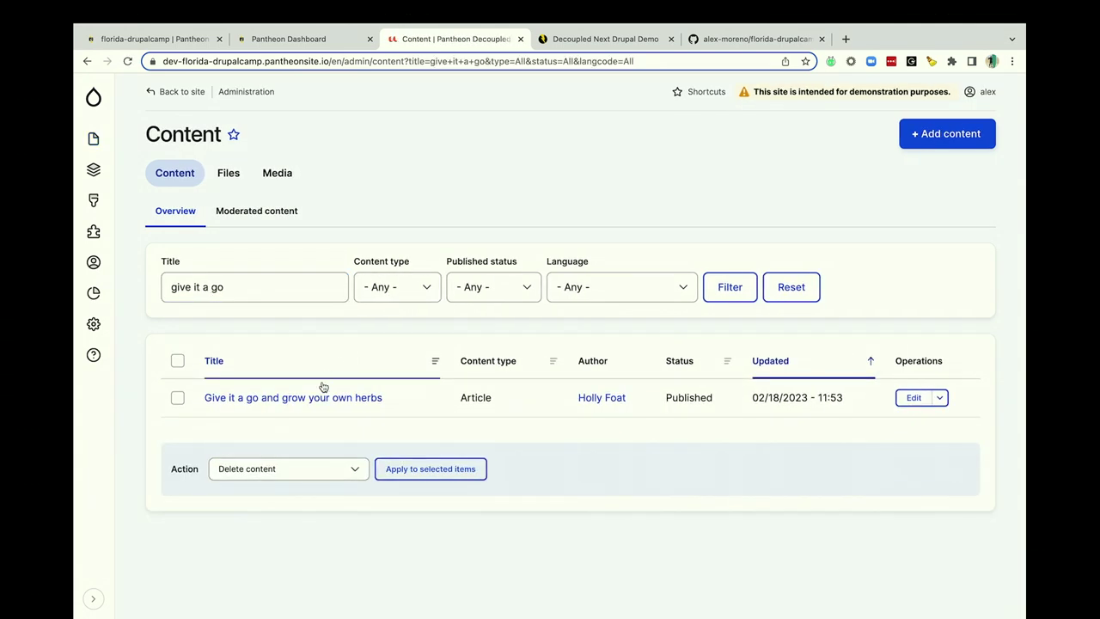
pyautogui.click(318, 398)
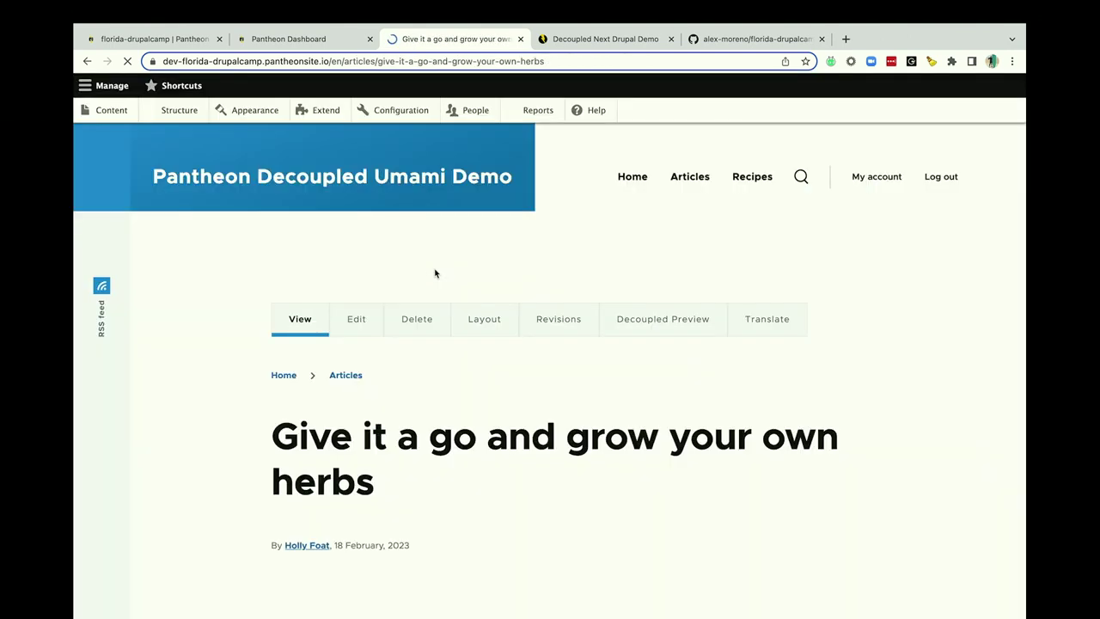
# - Edit the herbs article and append '(by ' plus the author's name and ')' to its title
pyautogui.click(360, 317)
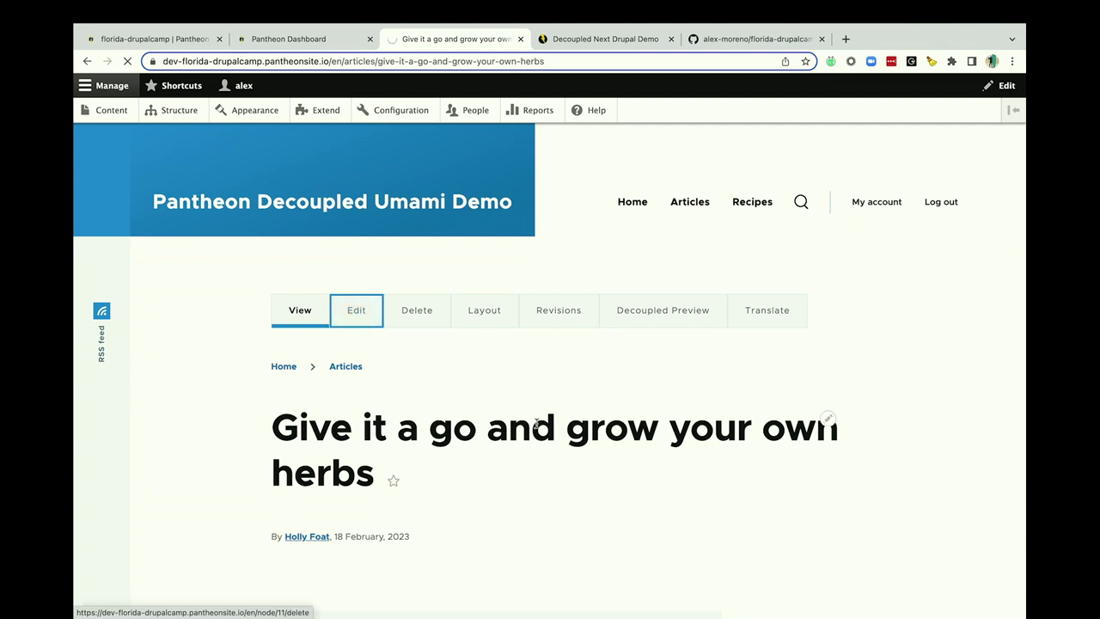
pyautogui.scroll(-5, 827, 417)
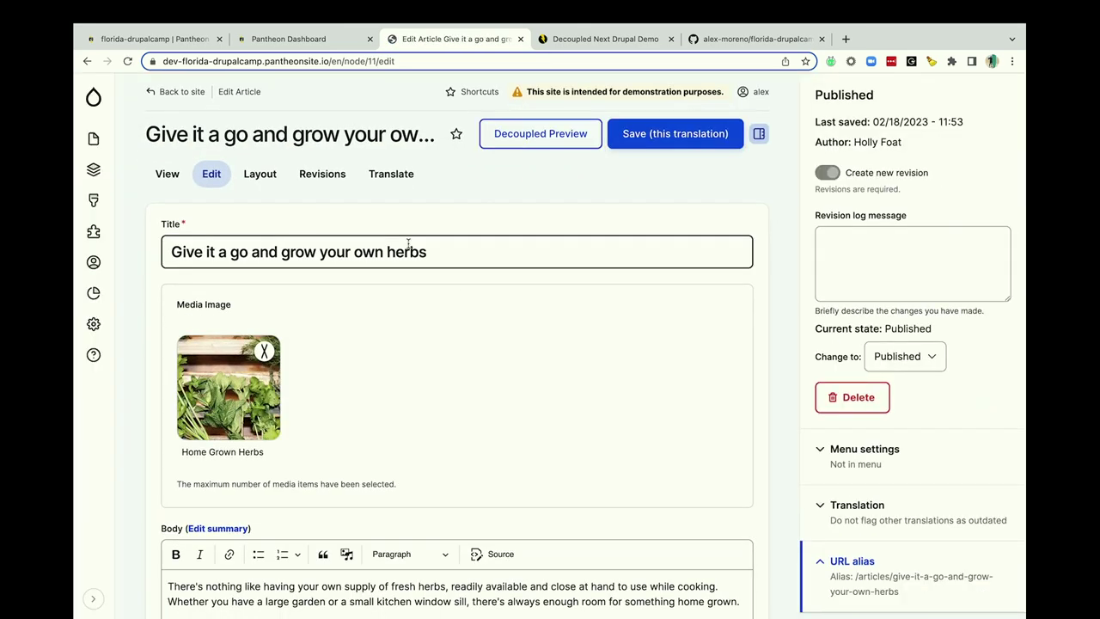
pyautogui.click(463, 258)
pyautogui.write('(by')
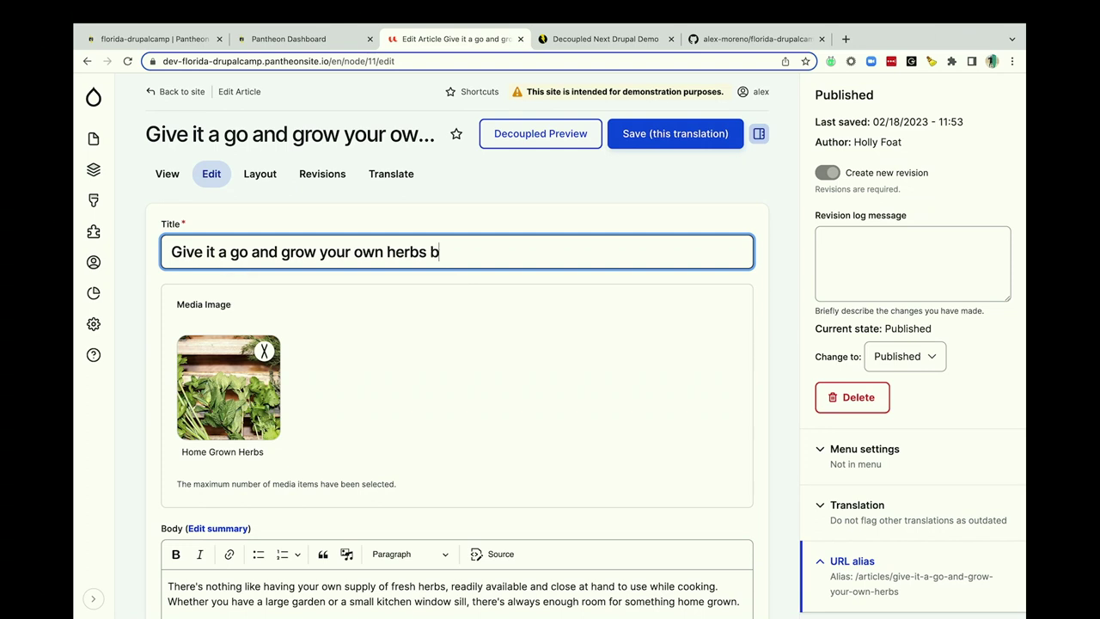
pyautogui.press('BackSpace')
pyautogui.press('BackSpace')
pyautogui.write('by Al')
pyautogui.press('BackSpace')
pyautogui.press('BackSpace')
pyautogui.write('Alex Mo')
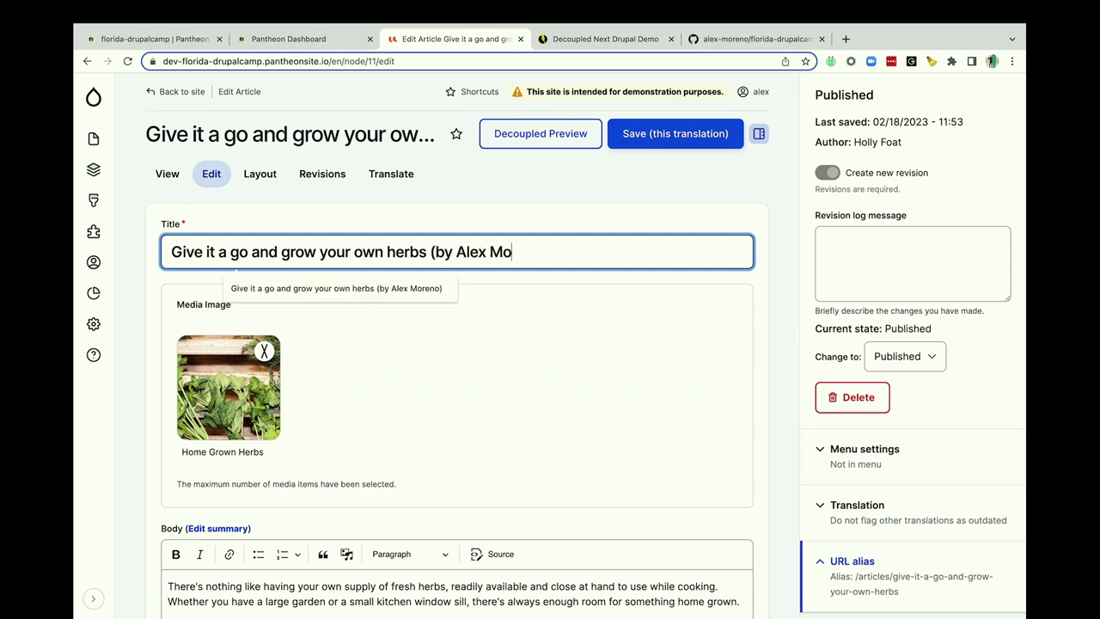
pyautogui.write('reno)')
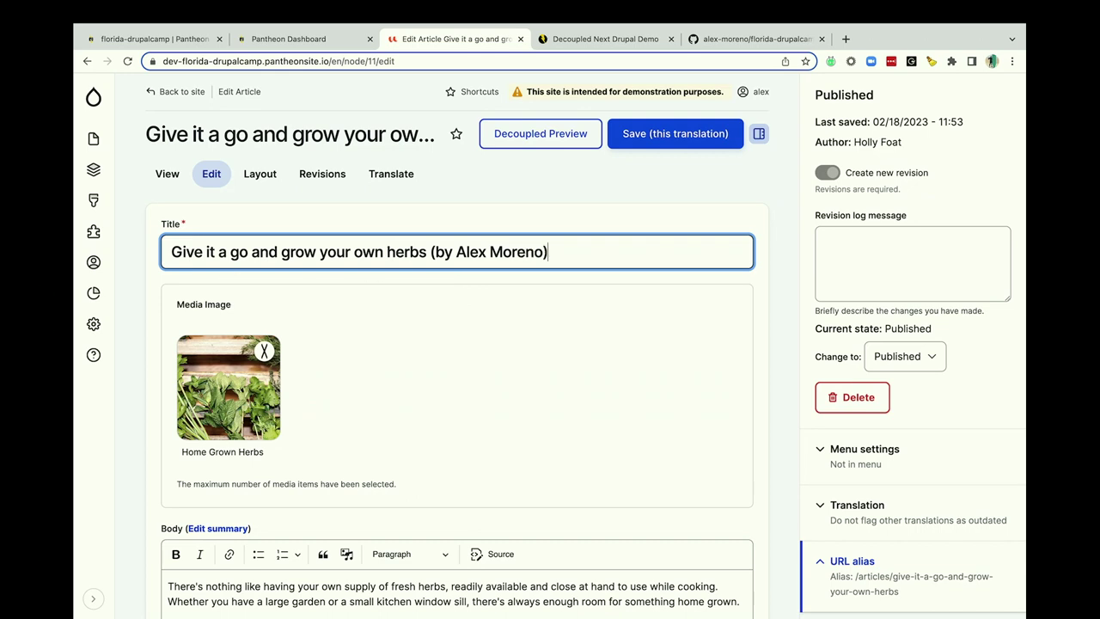
# - Make the article's first Body paragraph bold
pyautogui.scroll(-3, 327, 416)
pyautogui.tripleClick(326, 416)
pyautogui.hotkey('ctrl', 'b')
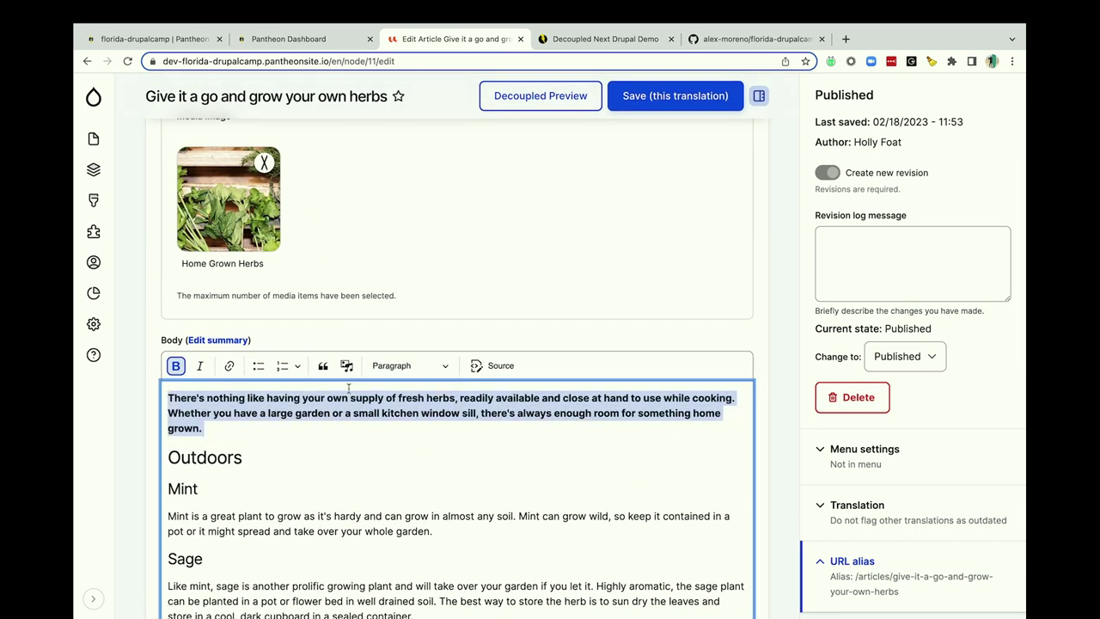
pyautogui.scroll(-10, 567, 244)
# - Save the herbs article, then reload the live Next.js article to confirm the renamed title
pyautogui.click(653, 97)
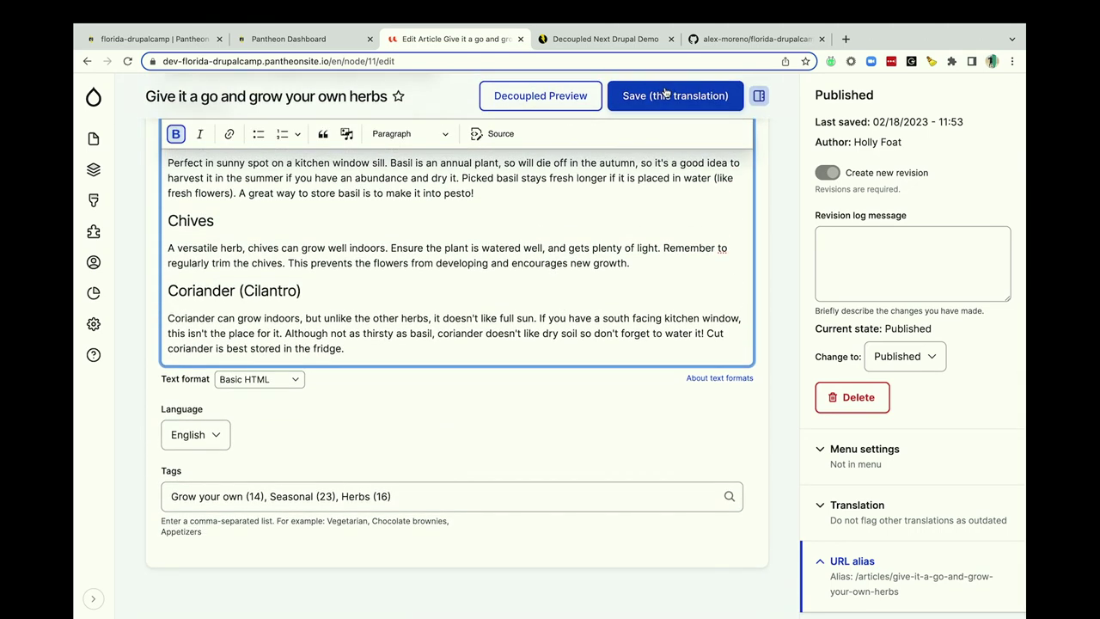
pyautogui.click(589, 55)
pyautogui.press('super+r')
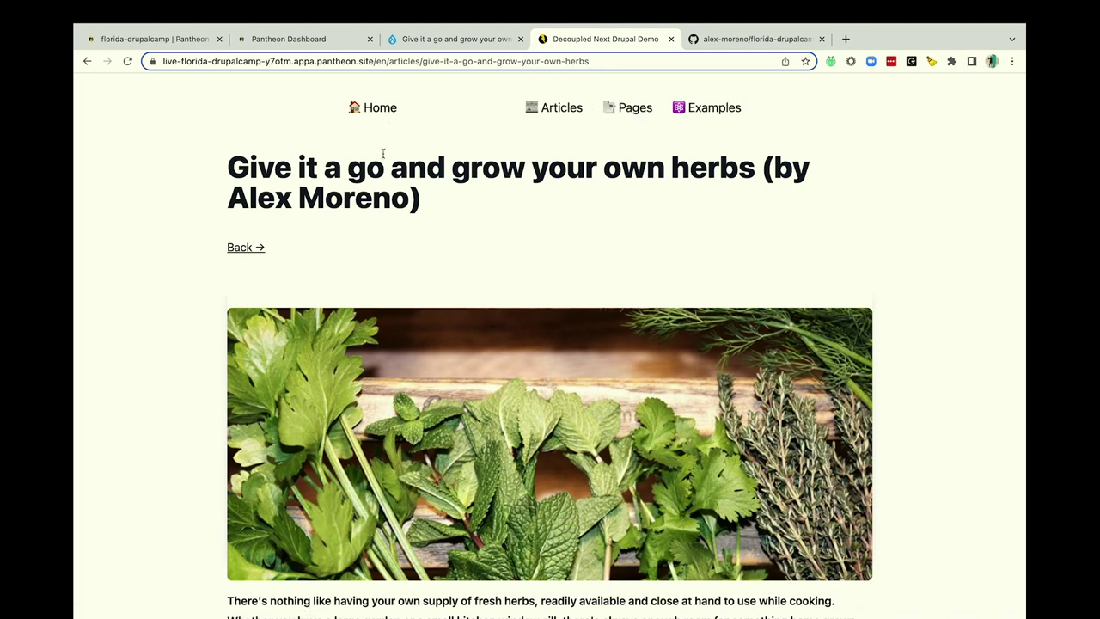
pyautogui.scroll(-10, 384, 231)
pyautogui.scroll(-3, 384, 230)
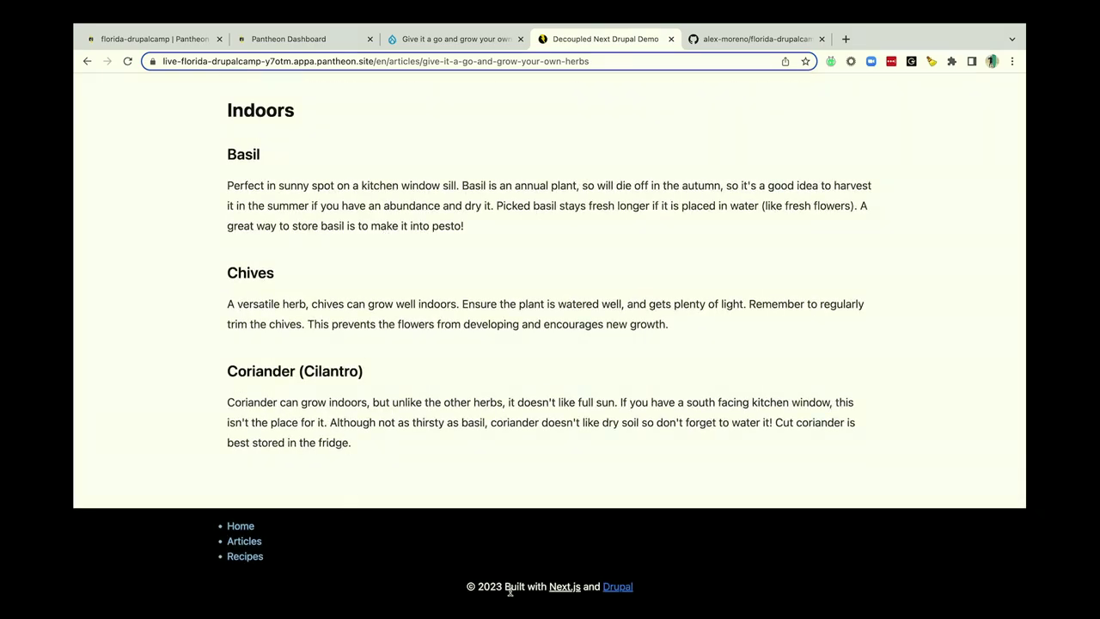
pyautogui.press('Home')
# - Go to the live site's homepage and check the herbs card shows the author-appended title
pyautogui.click(368, 110)
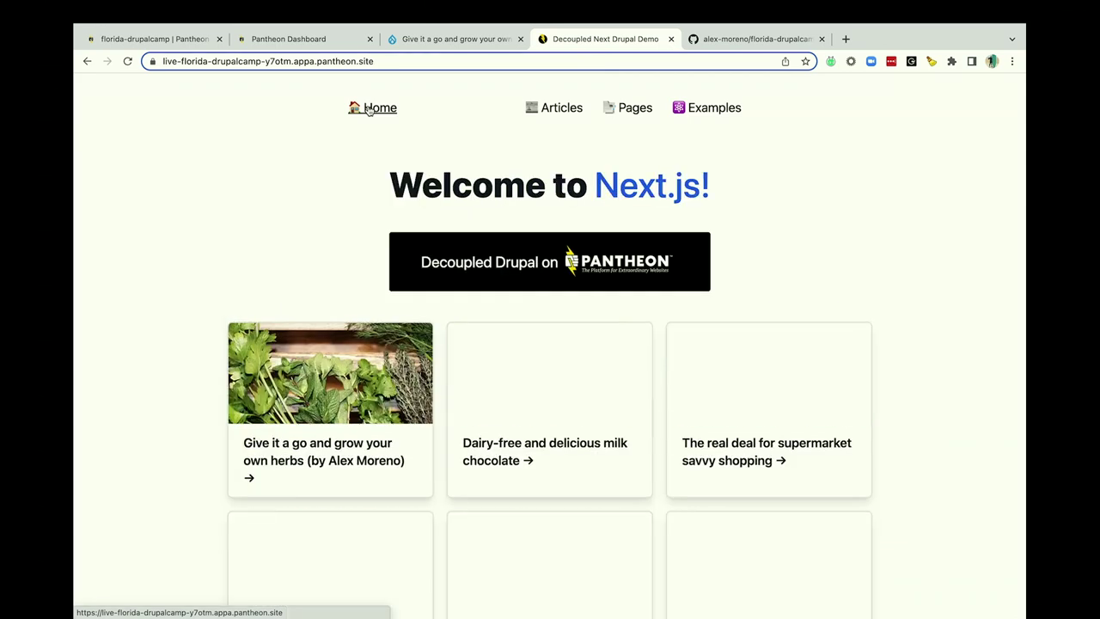
pyautogui.moveTo(453, 185); pyautogui.dragTo(553, 194)
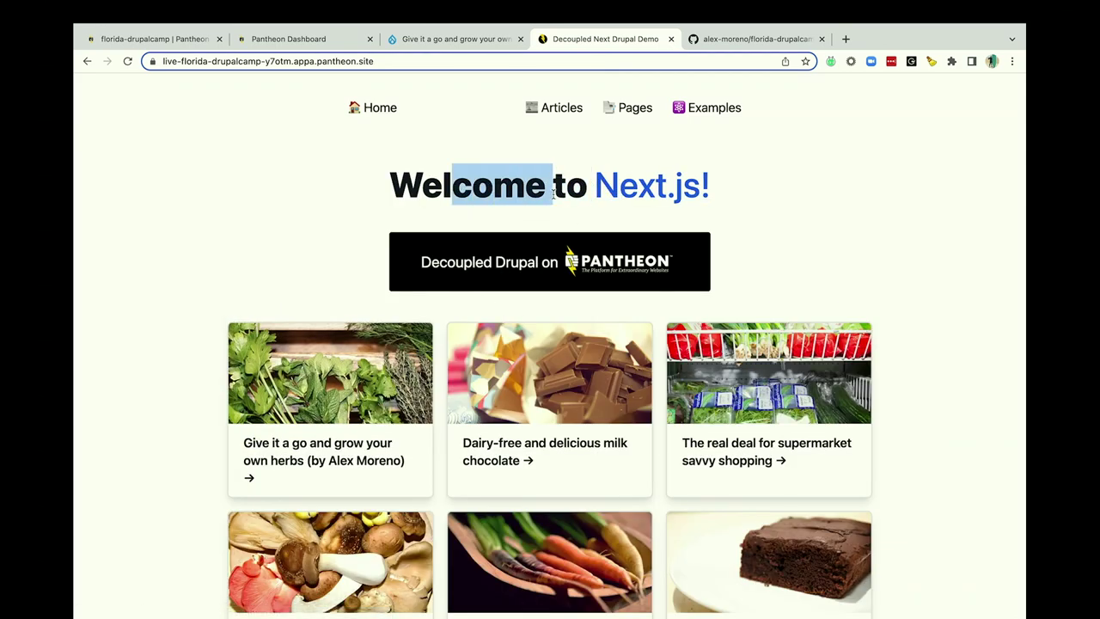
pyautogui.click(552, 193)
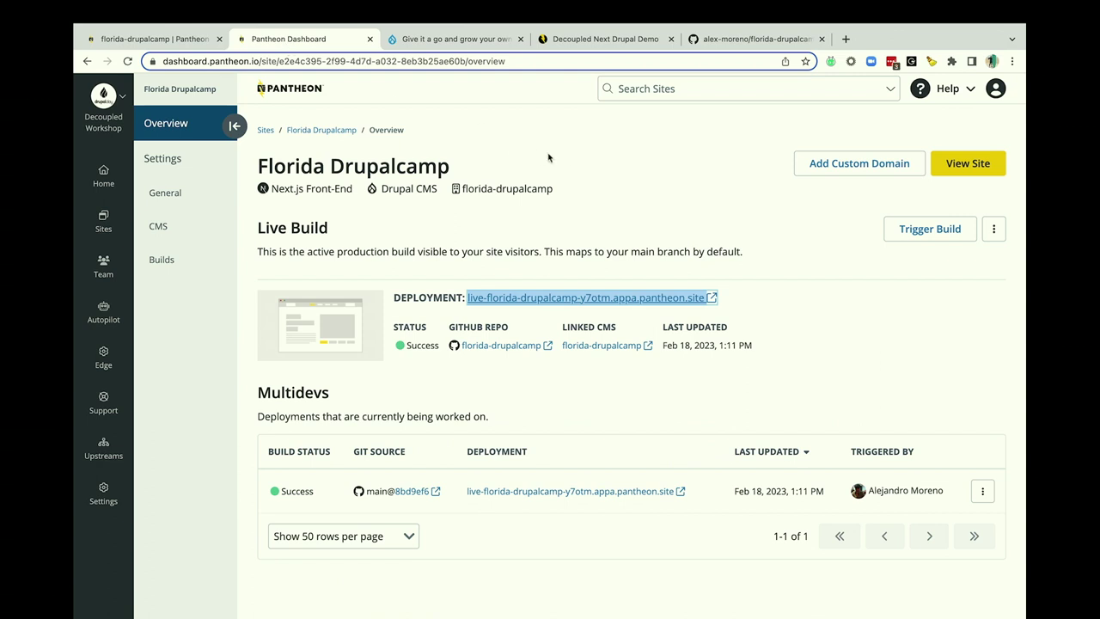
# - Review the Florida Drupalcamp build settings, including the site environment variables section
pyautogui.click(563, 158)
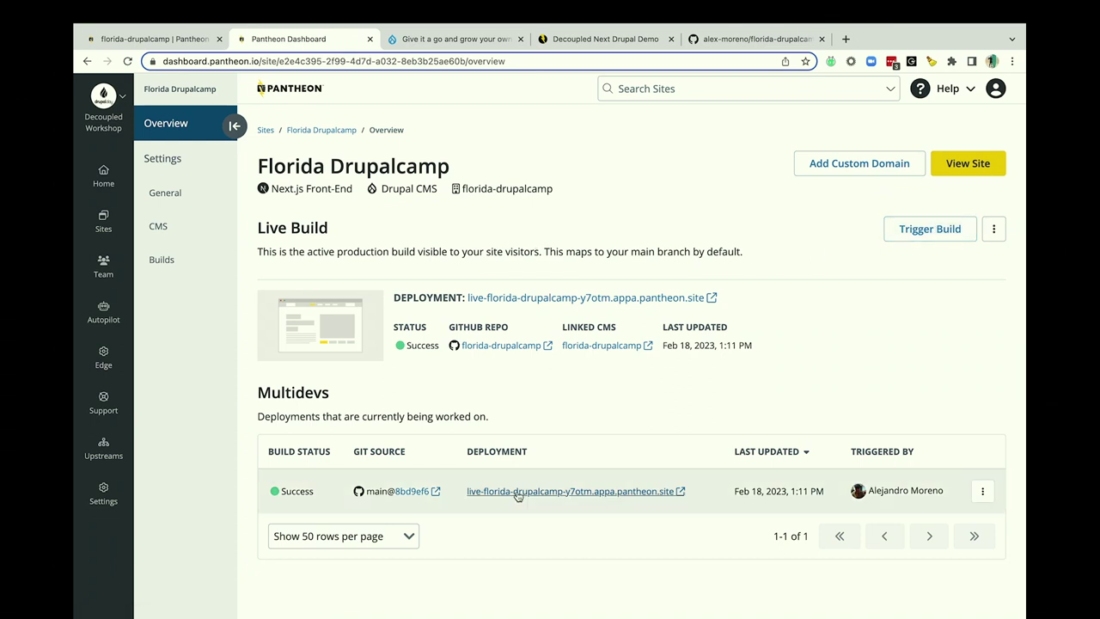
pyautogui.click(164, 259)
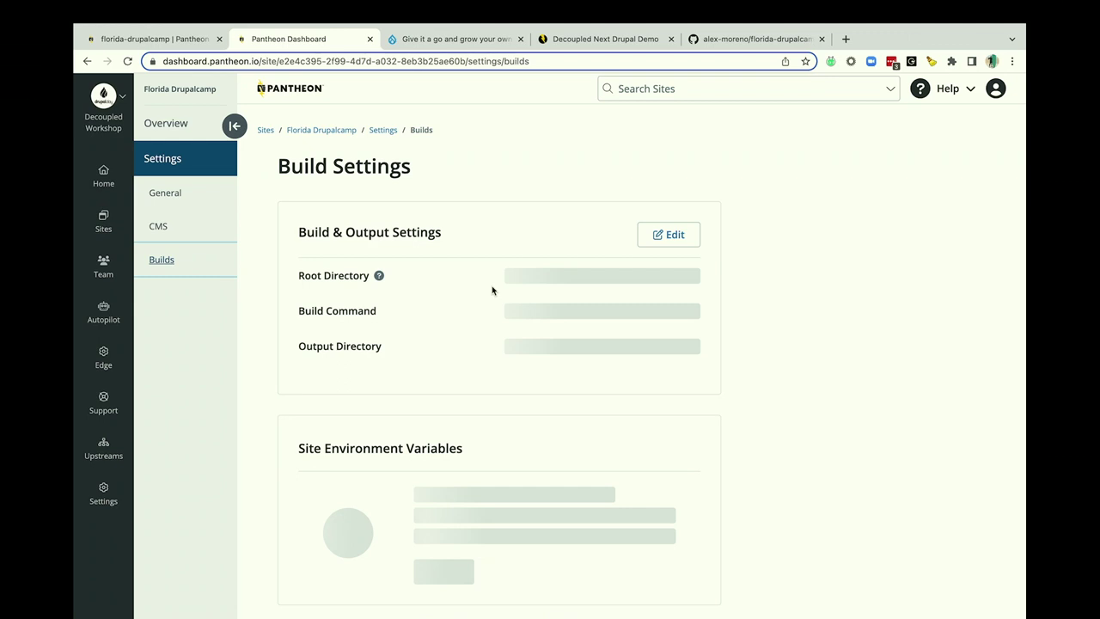
pyautogui.scroll(-1, 492, 291)
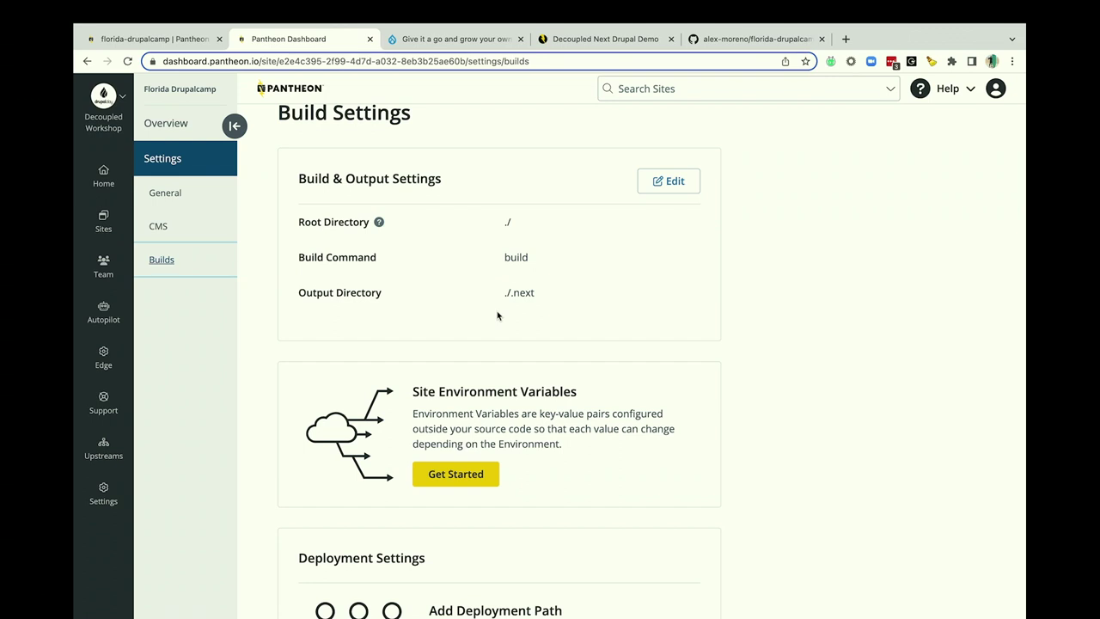
pyautogui.scroll(-2, 497, 316)
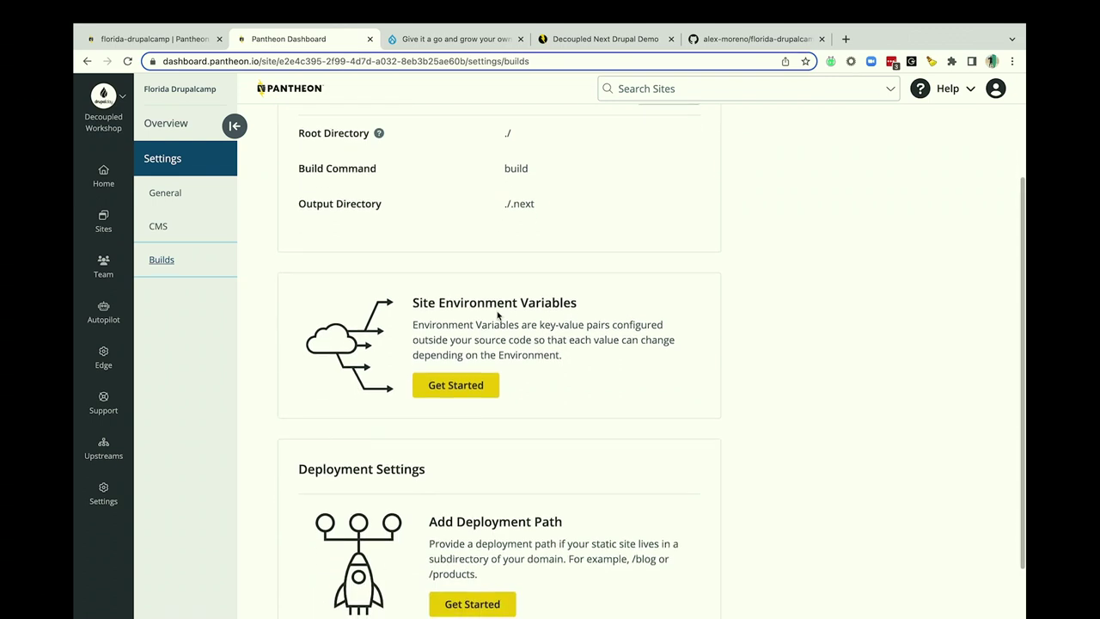
pyautogui.click(449, 384)
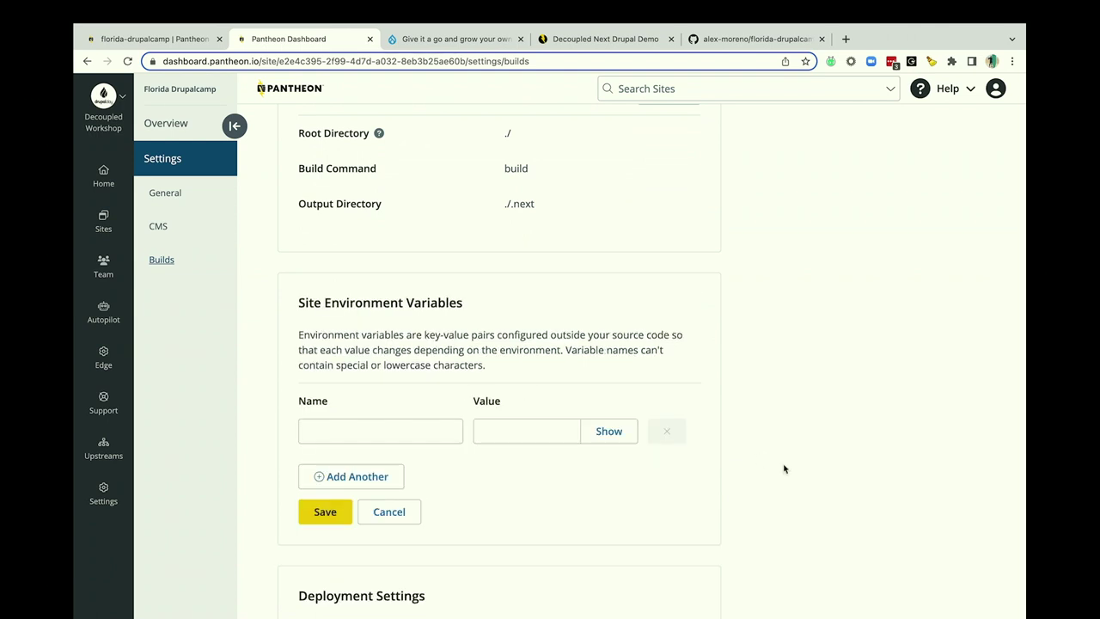
pyautogui.scroll(-1, 783, 469)
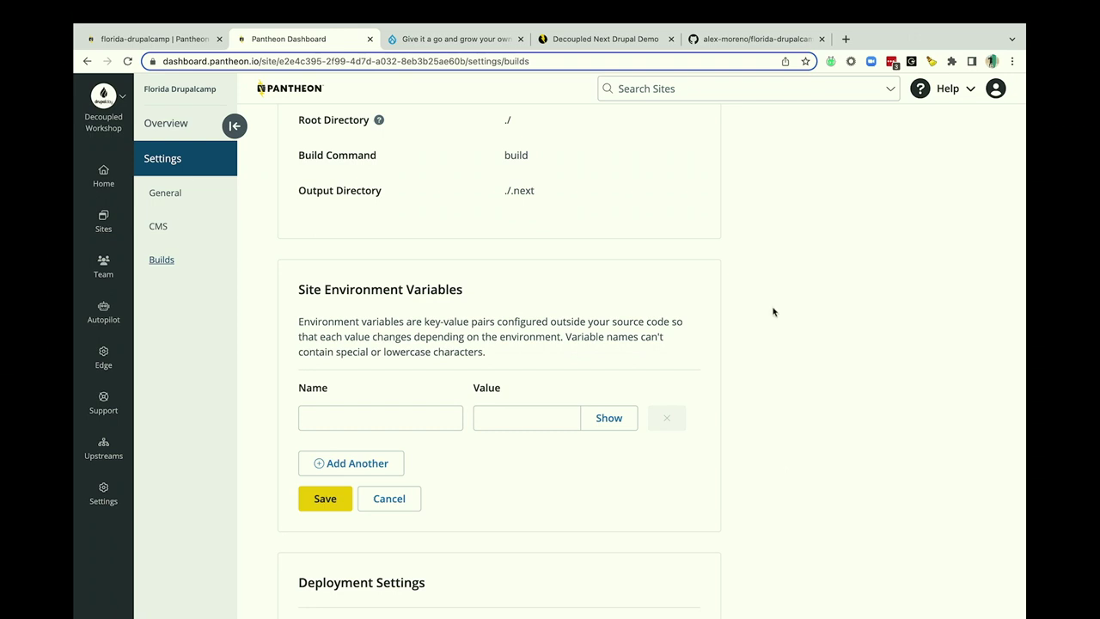
pyautogui.scroll(-4, 773, 312)
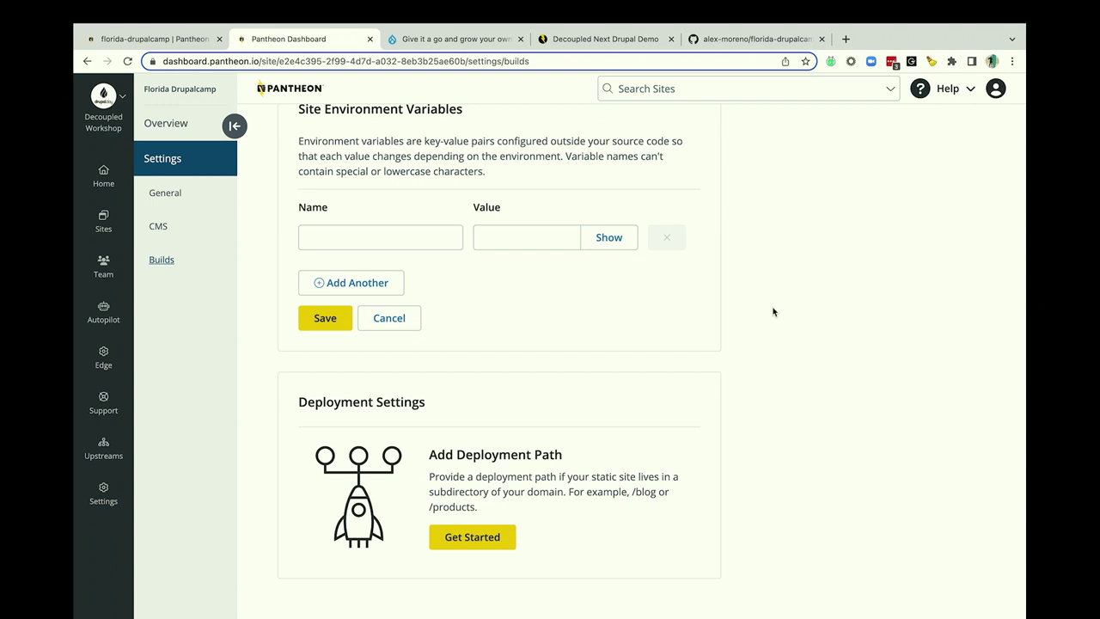
pyautogui.scroll(7, 773, 312)
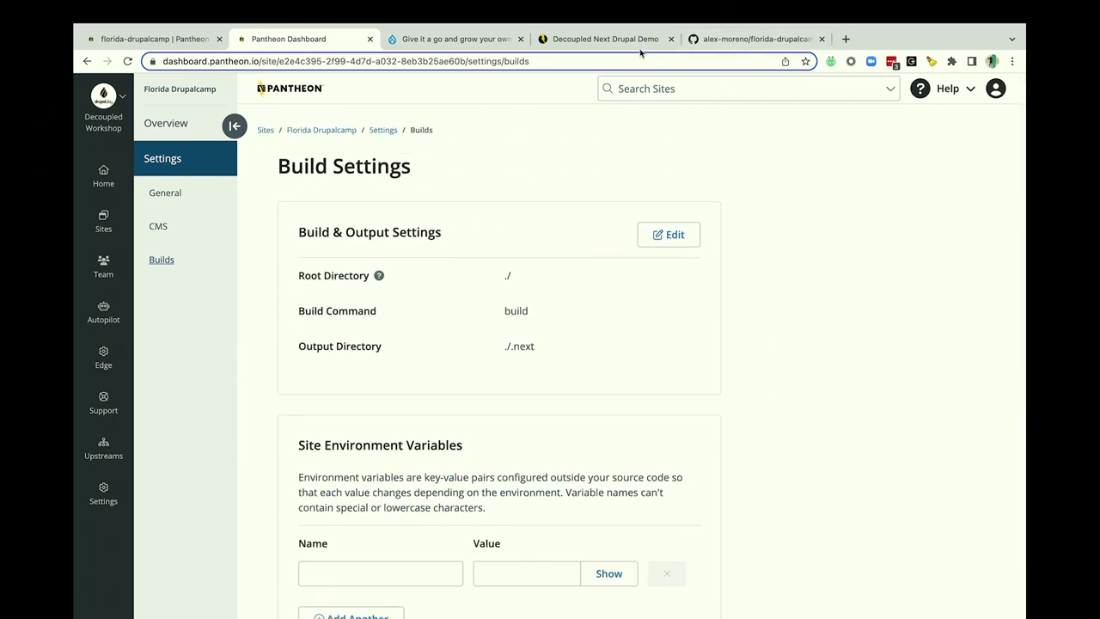
# - Glance at the Drupal herbs article, visit the Pantheon site overview, then show the live Next.js homepage
pyautogui.click(455, 39)
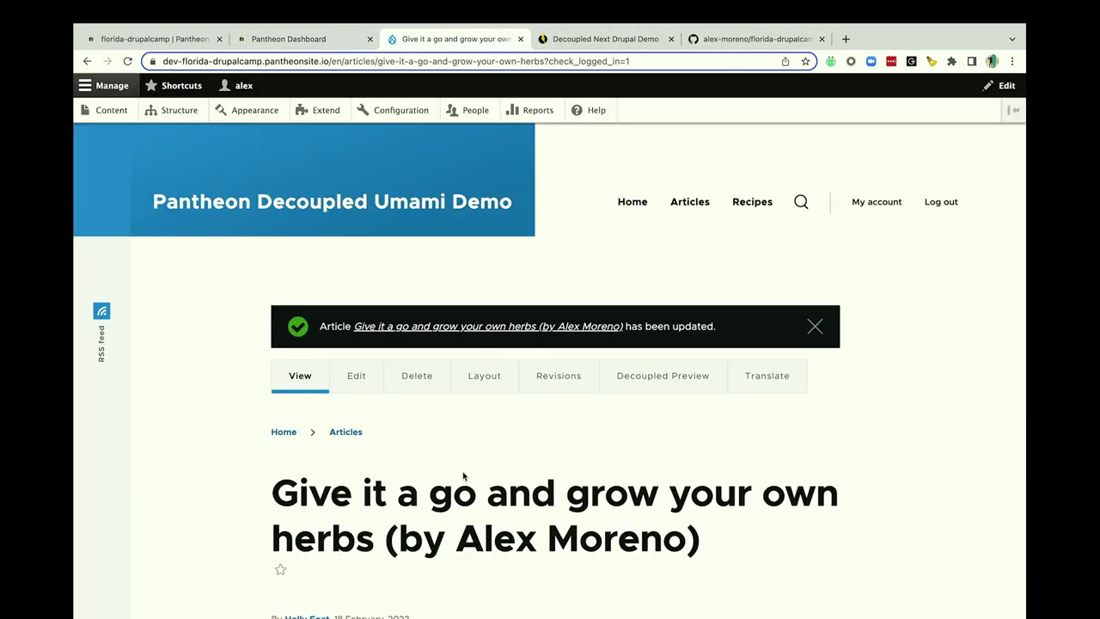
pyautogui.scroll(-5, 463, 475)
pyautogui.click(289, 39)
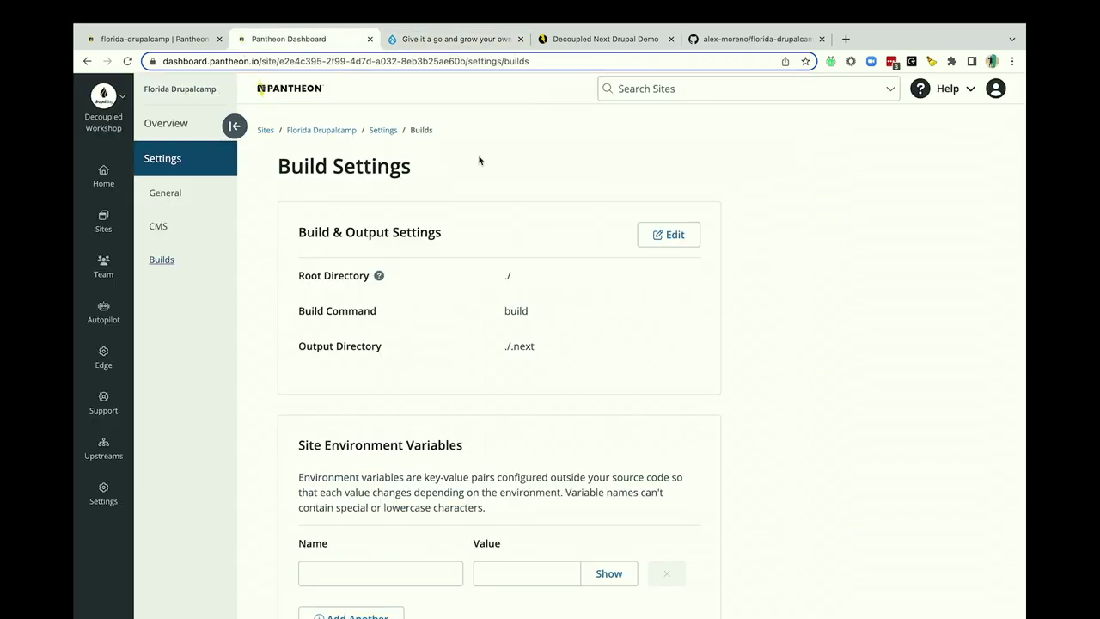
pyautogui.click(165, 128)
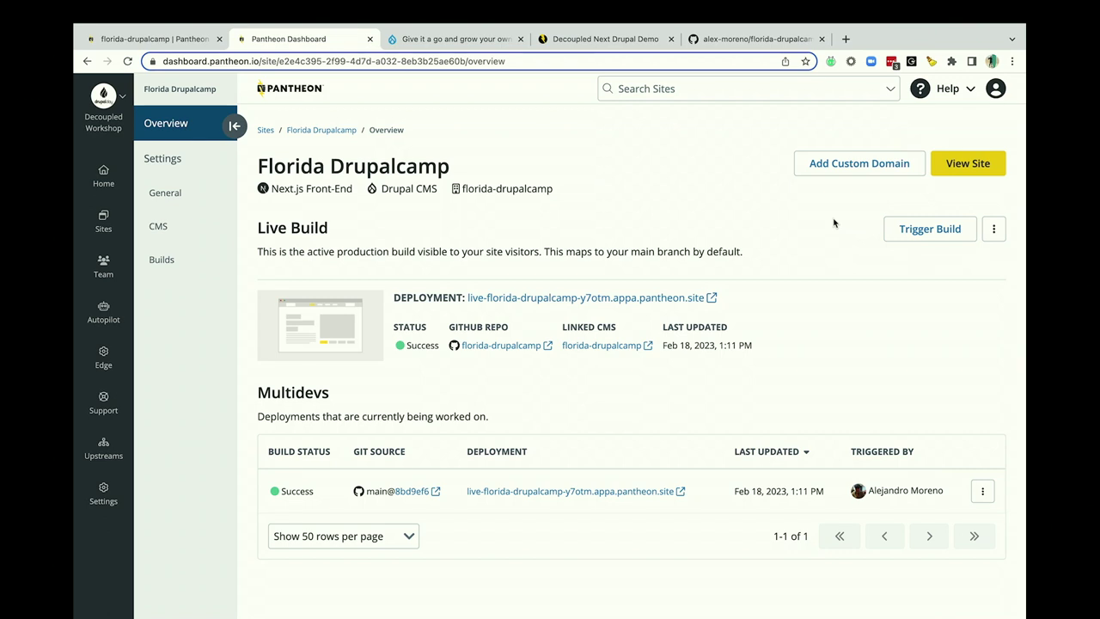
pyautogui.click(612, 49)
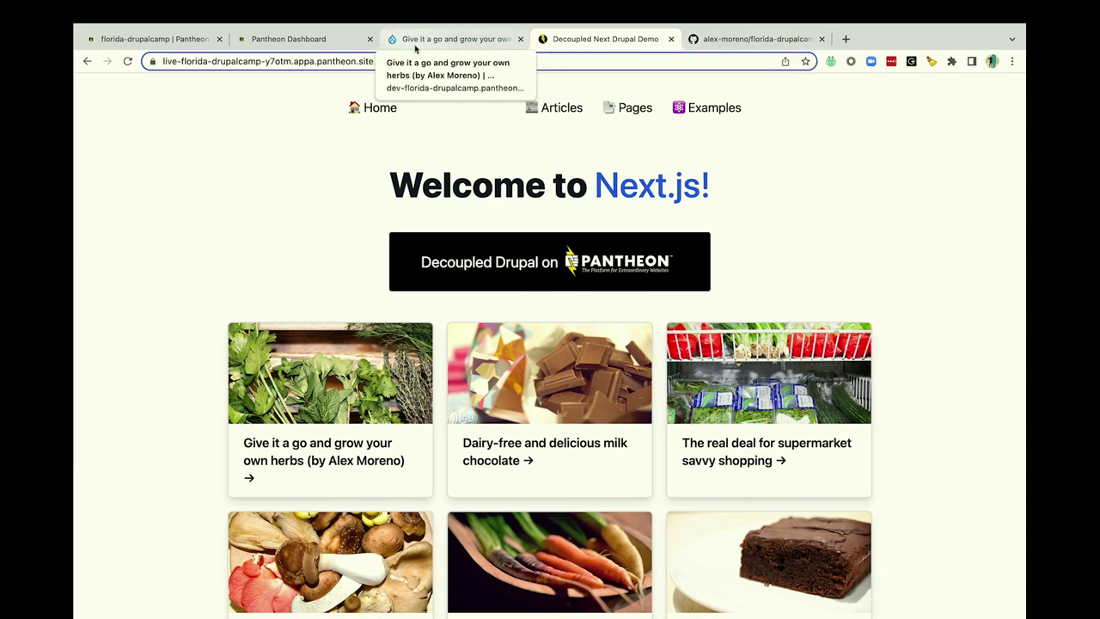
# - Open the florida-drupalcamp repository's pages folder, checking the live Next.js site and Drupal article along the way
pyautogui.click(733, 39)
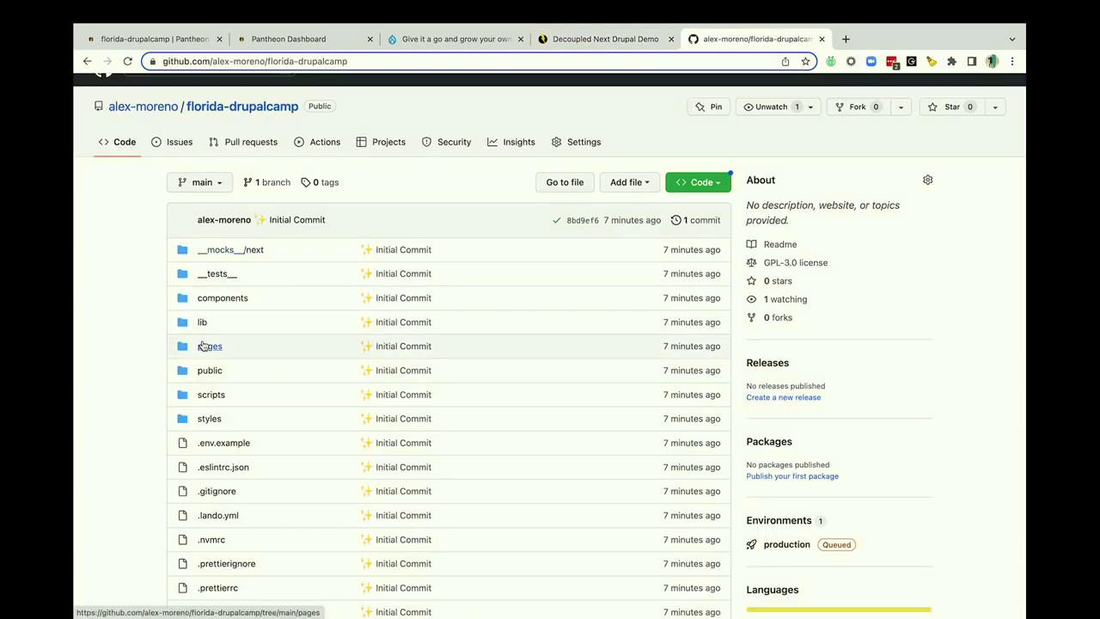
pyautogui.click(203, 345)
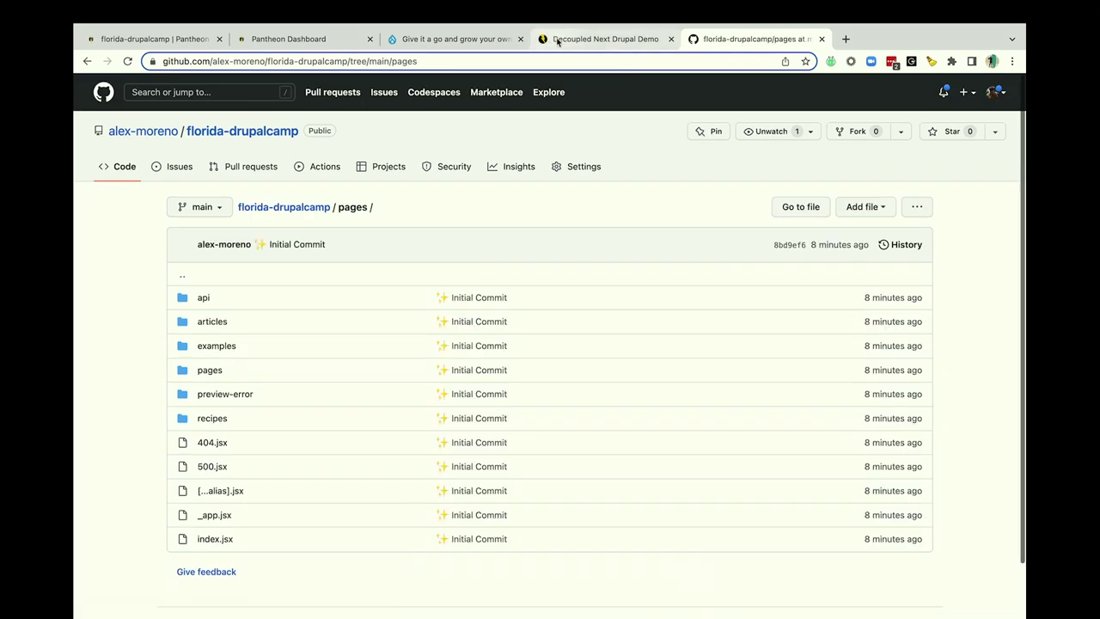
pyautogui.click(557, 39)
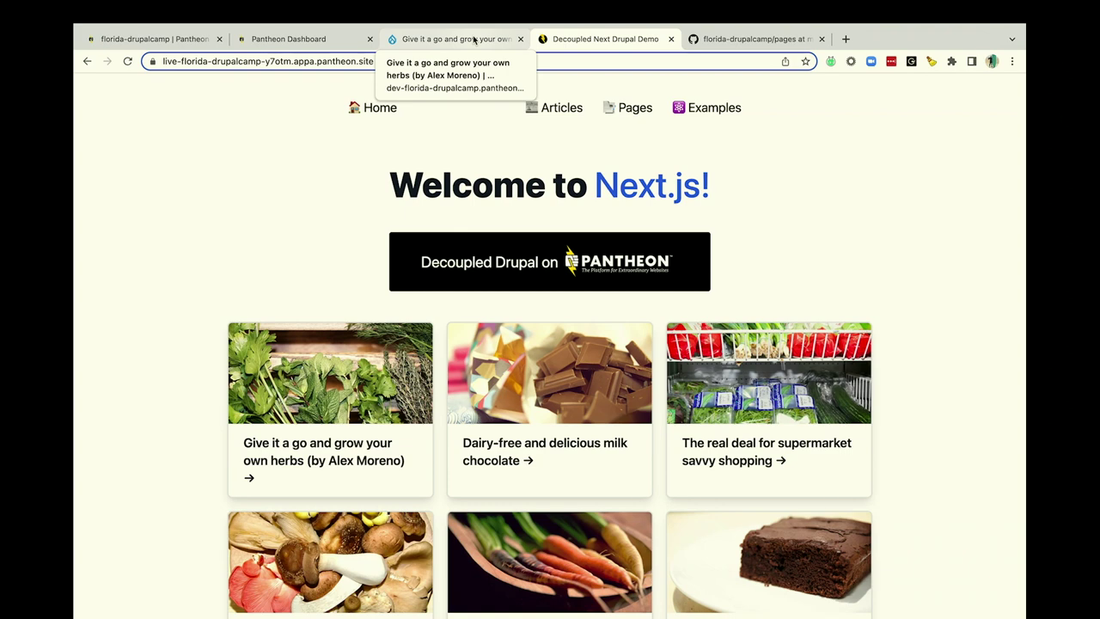
pyautogui.click(447, 39)
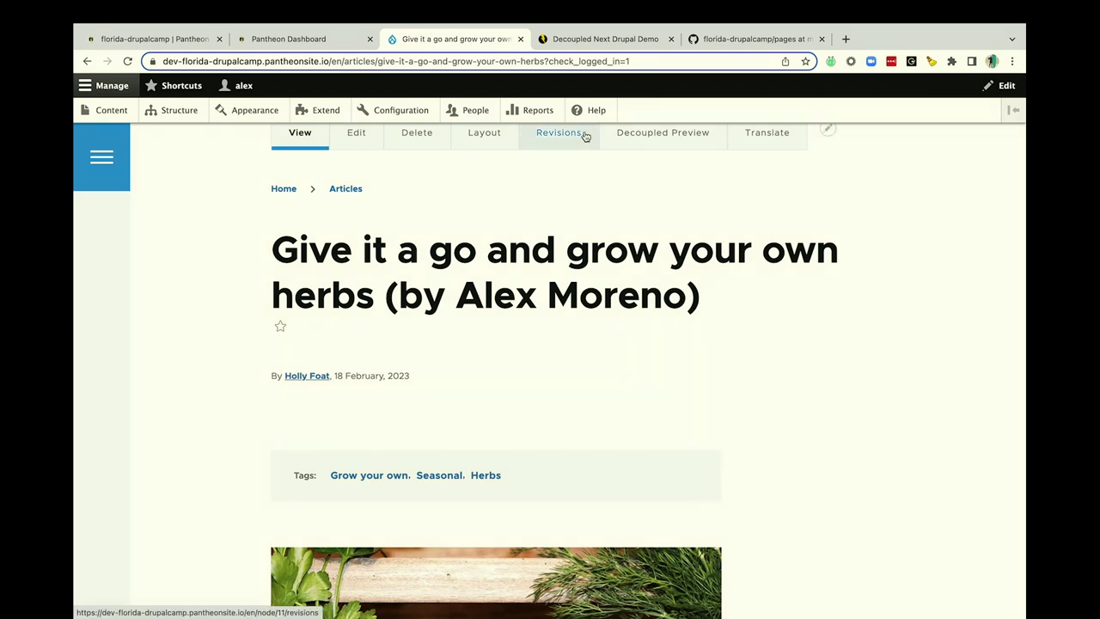
pyautogui.click(612, 56)
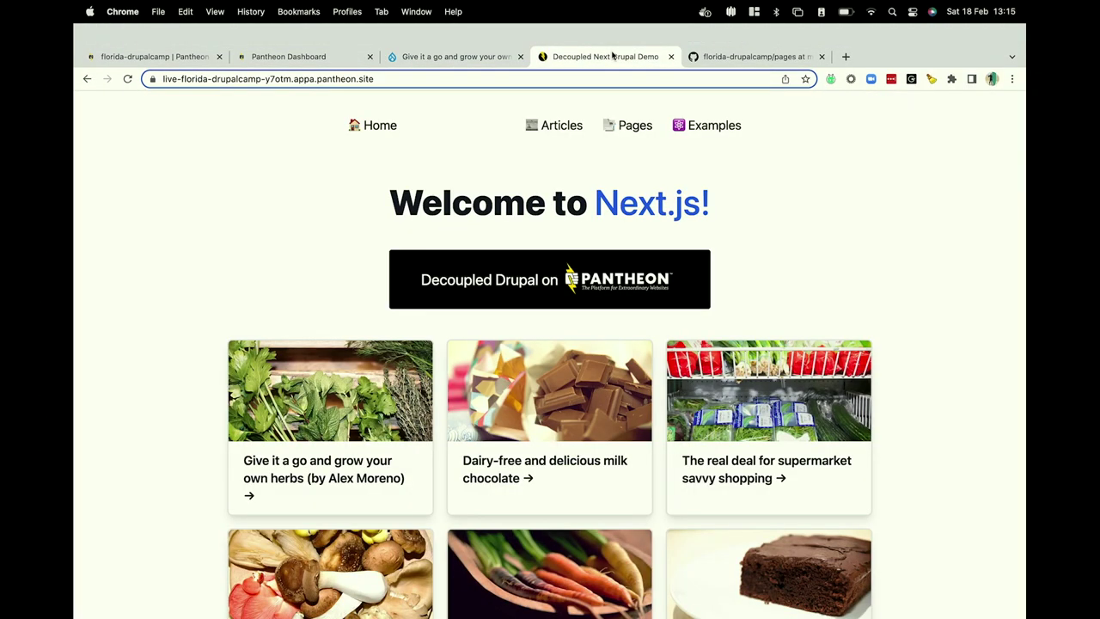
pyautogui.click(737, 55)
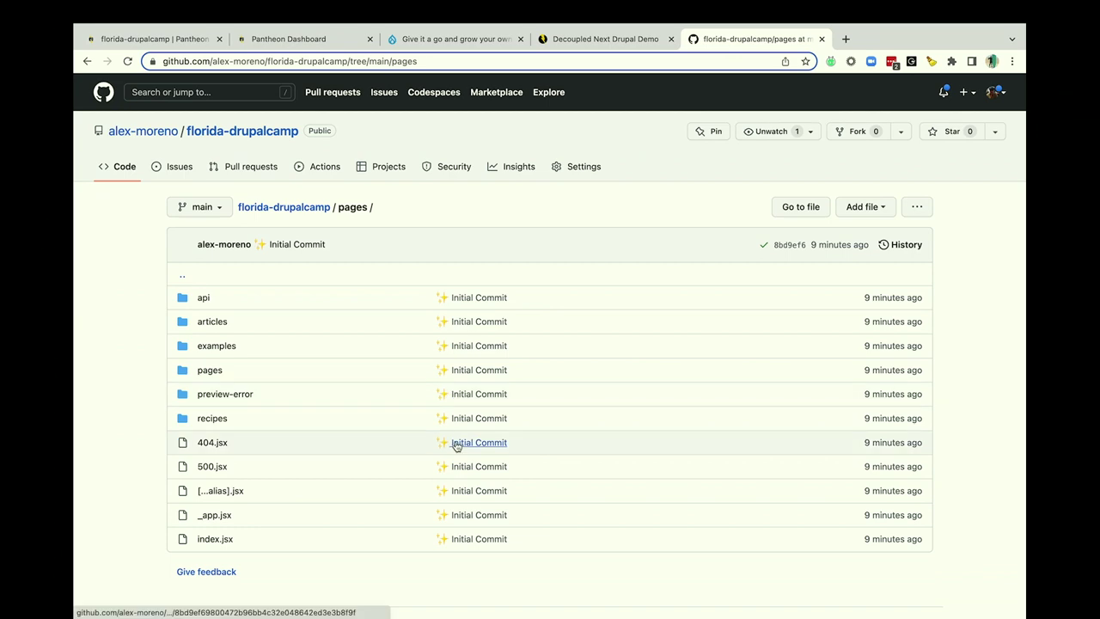
pyautogui.scroll(-2, 413, 445)
# - Open index.jsx from the pages folder and scroll through its source
pyautogui.click(211, 479)
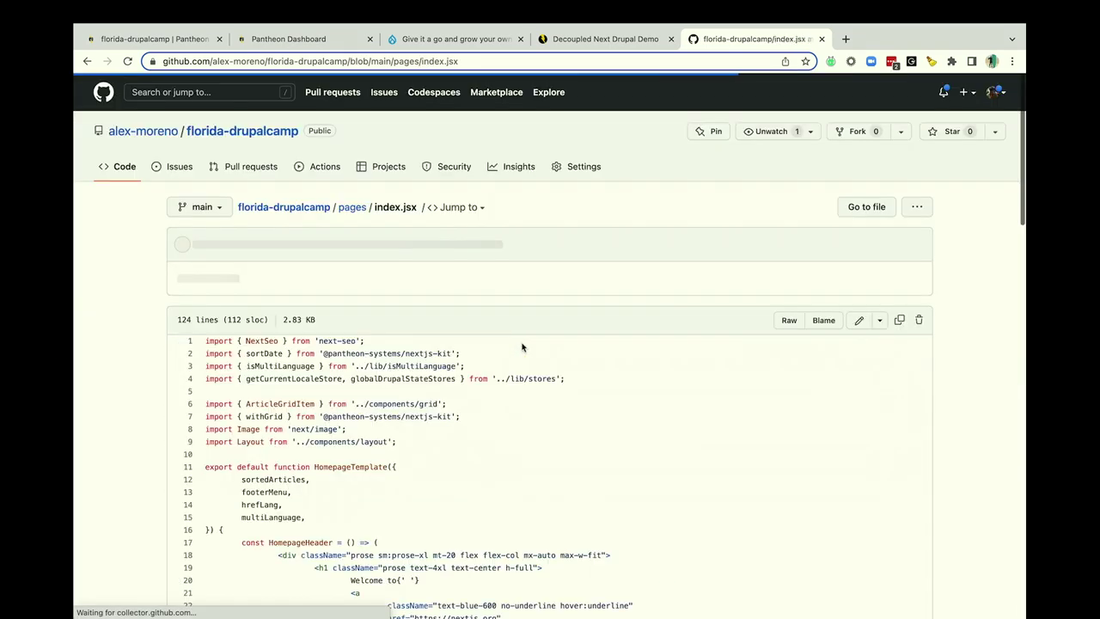
pyautogui.scroll(-5, 520, 347)
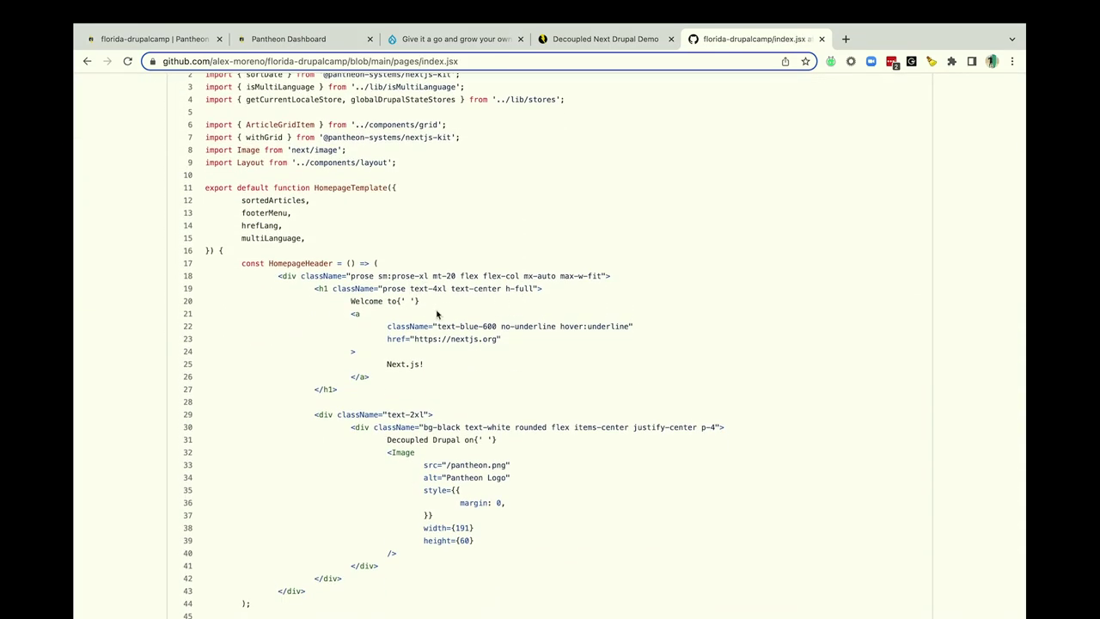
pyautogui.scroll(-5, 462, 351)
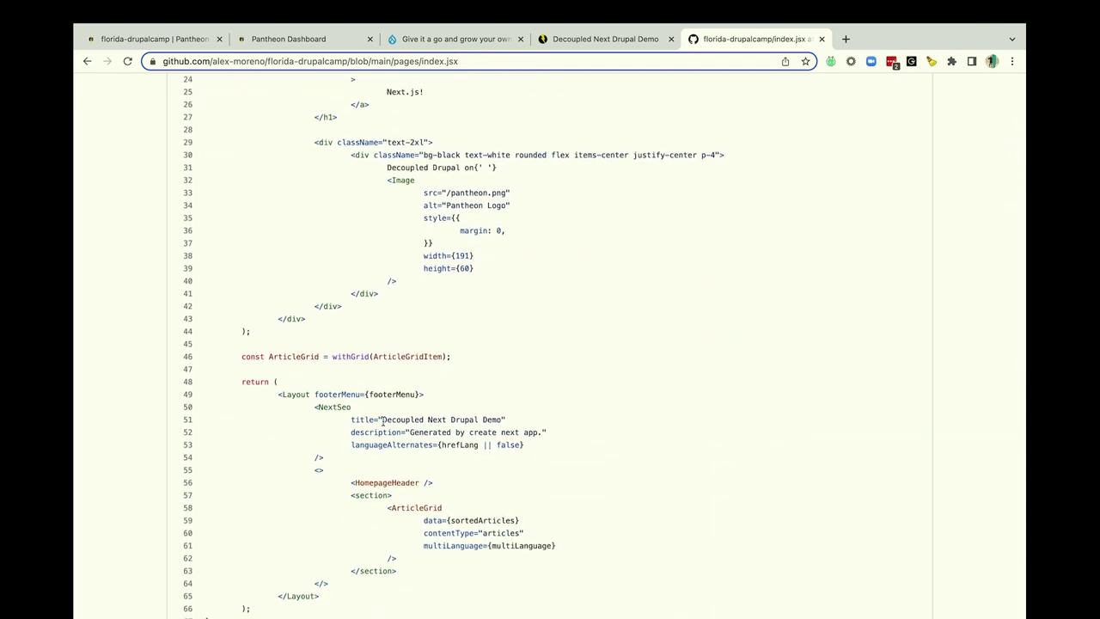
pyautogui.scroll(-2, 548, 412)
pyautogui.scroll(-3, 560, 392)
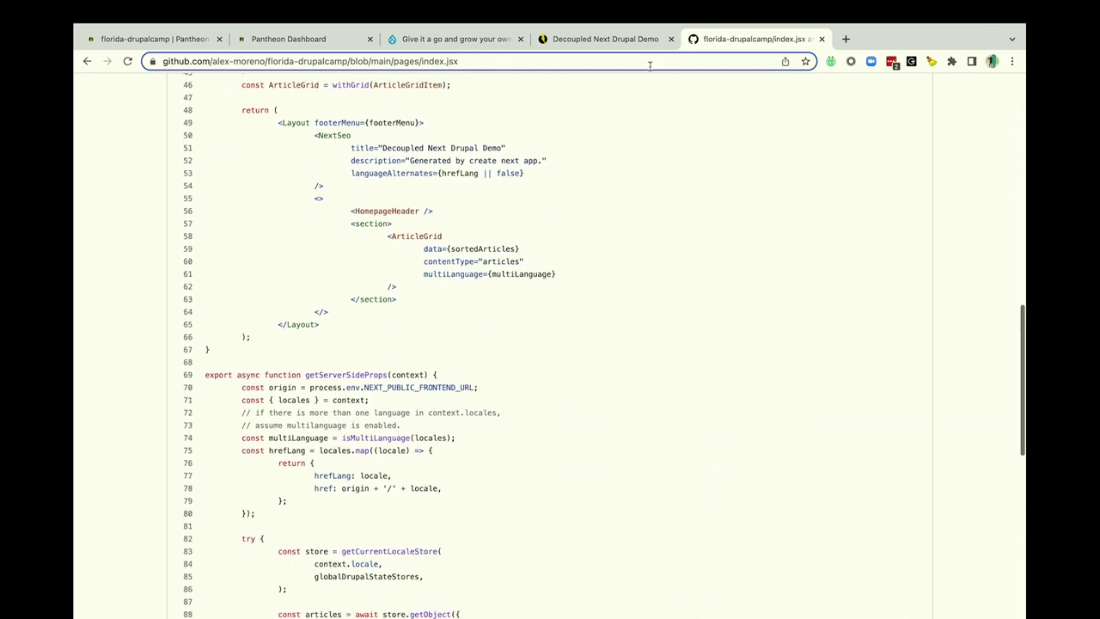
# - Copy 'Welcome to' from the live site heading and search index.jsx for it
pyautogui.click(592, 38)
pyautogui.doubleClick(535, 182)
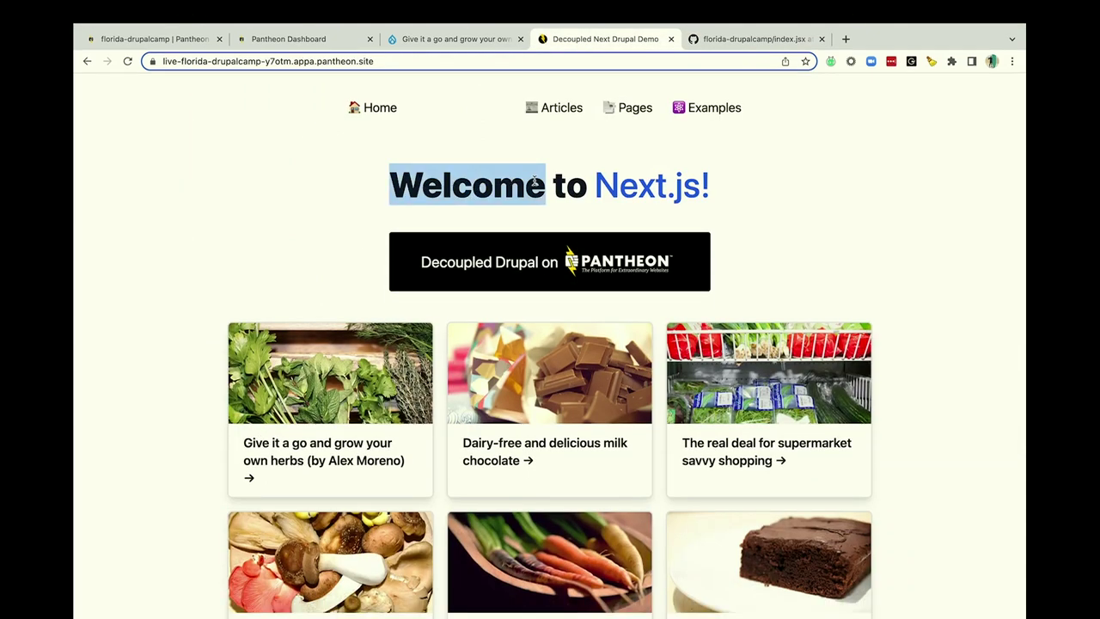
pyautogui.moveTo(534, 182); pyautogui.dragTo(577, 186)
pyautogui.press('super+c')
pyautogui.click(739, 39)
pyautogui.press('super+f')
pyautogui.press('super+v')
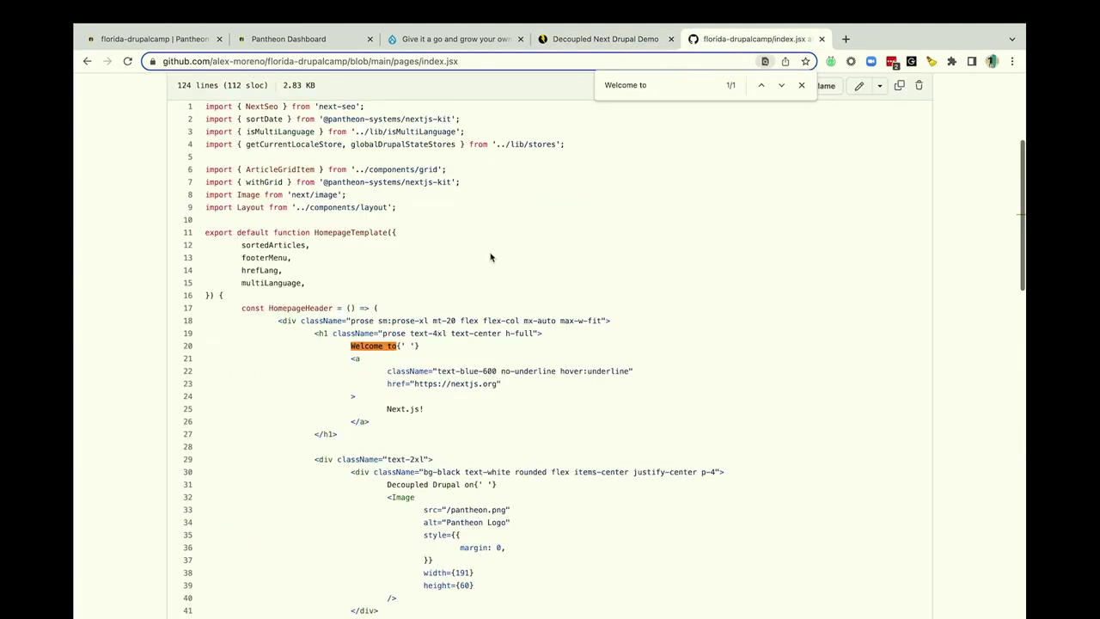
pyautogui.scroll(3, 434, 326)
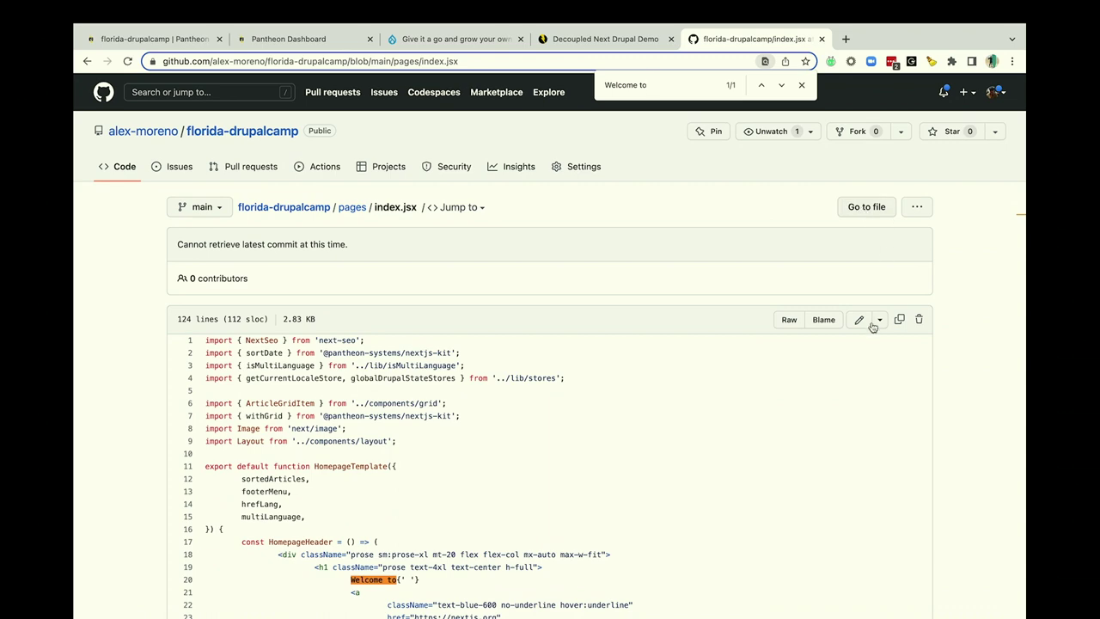
# - Edit line 20 so the heading reads 'Welcome to my new shiny demo of', then scroll to Commit changes
pyautogui.click(860, 320)
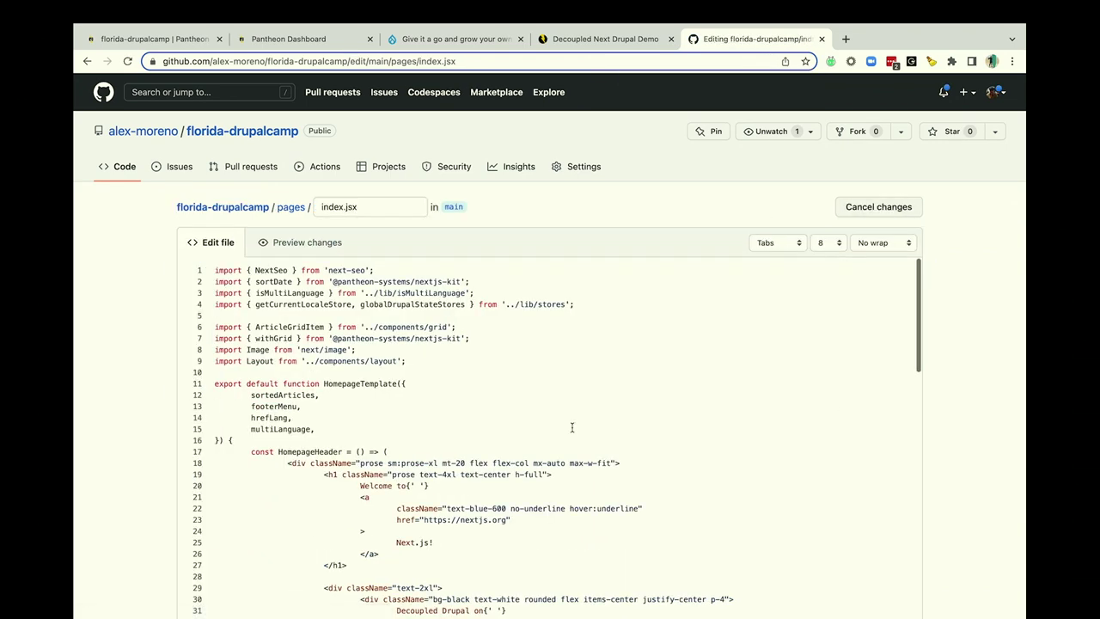
pyautogui.press('super+f')
pyautogui.scroll(-5, 379, 435)
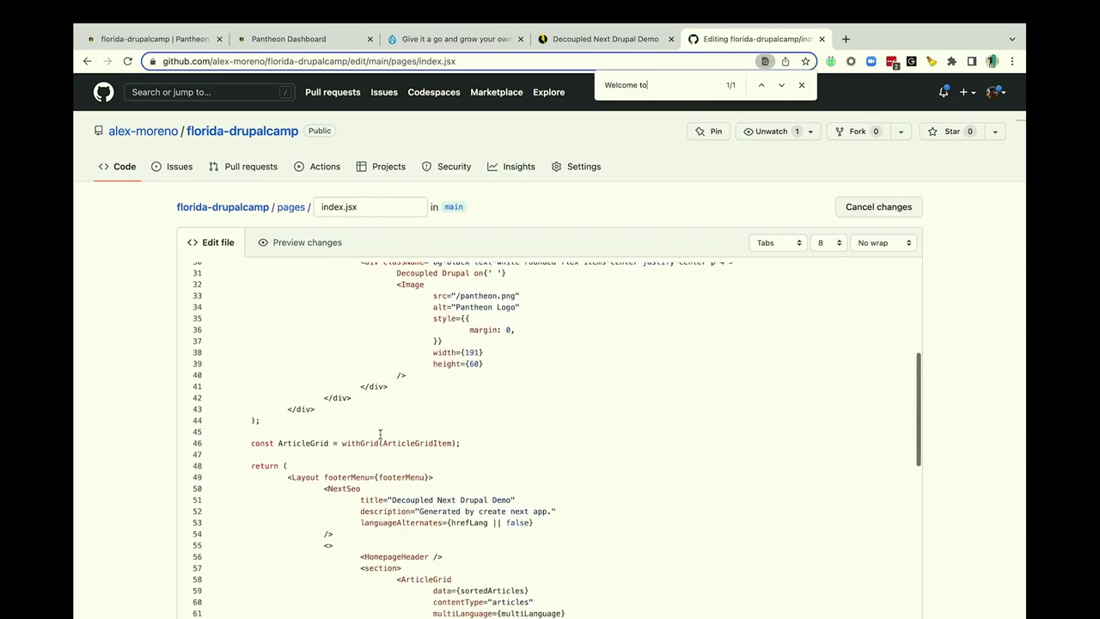
pyautogui.scroll(3, 379, 436)
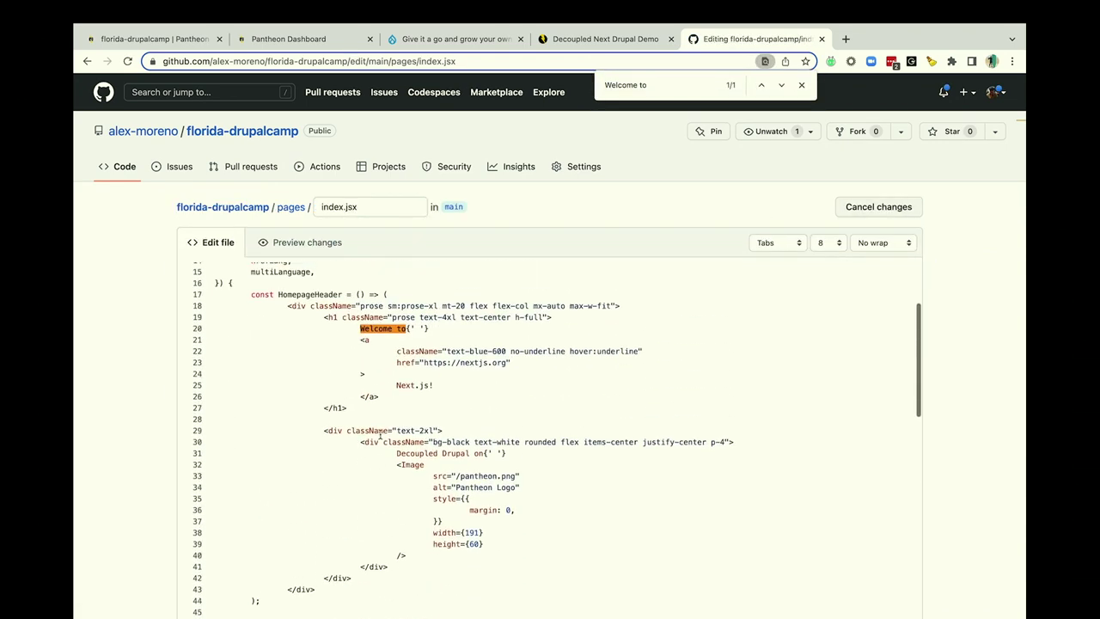
pyautogui.click(373, 329)
pyautogui.moveTo(372, 330); pyautogui.dragTo(407, 329)
pyautogui.press('Right')
pyautogui.write('my ')
pyautogui.write('new shiny de')
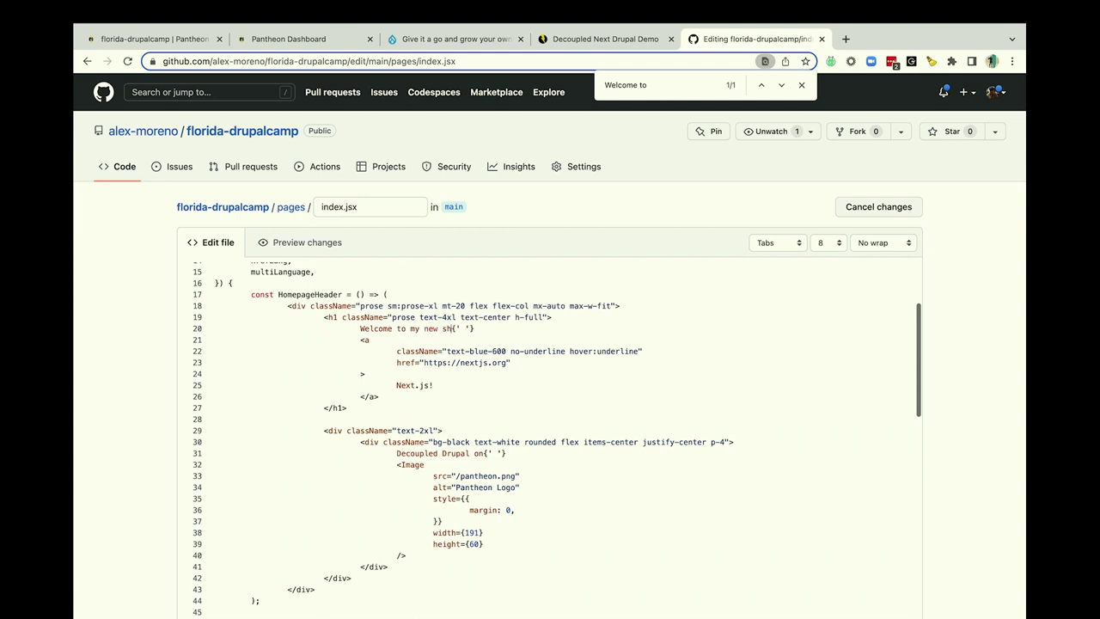
pyautogui.write('mo of Ne')
pyautogui.press('BackSpace')
pyautogui.press('BackSpace')
pyautogui.click(602, 37)
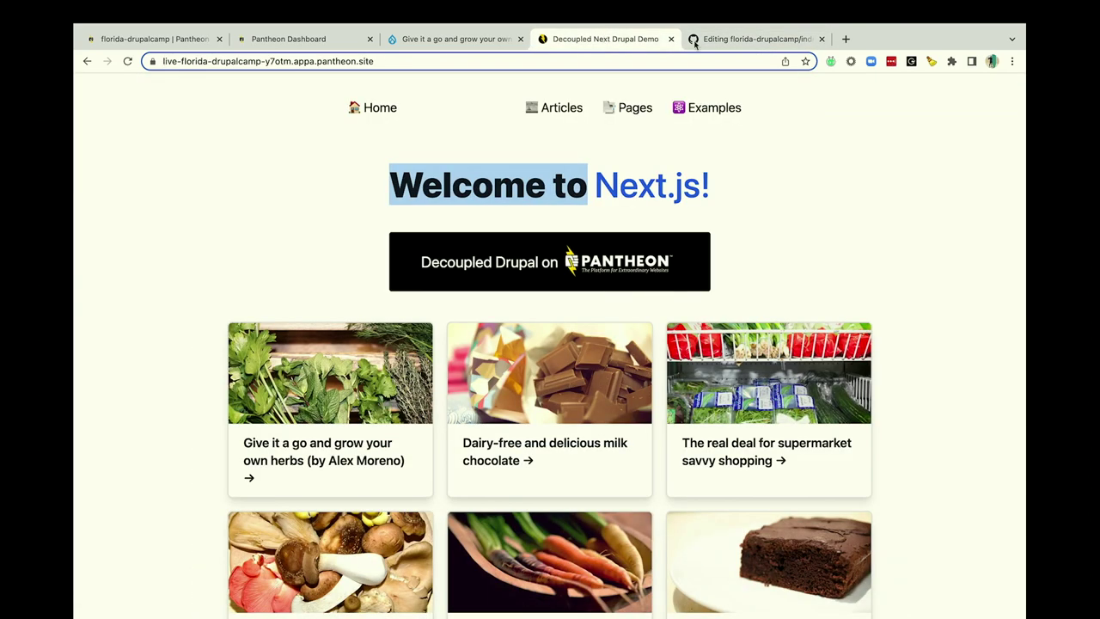
pyautogui.click(757, 39)
pyautogui.scroll(-1, 941, 283)
pyautogui.scroll(-5, 946, 288)
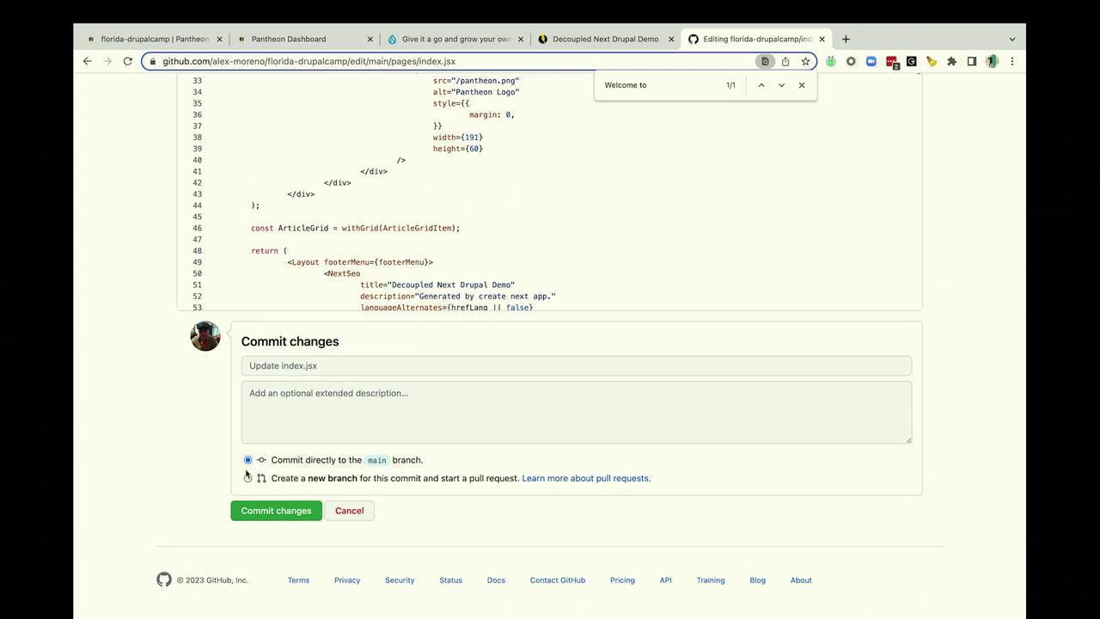
# - Commit the edit to a new branch, create pull request 'Update index.jsx #1', then return to Pantheon
pyautogui.click(249, 478)
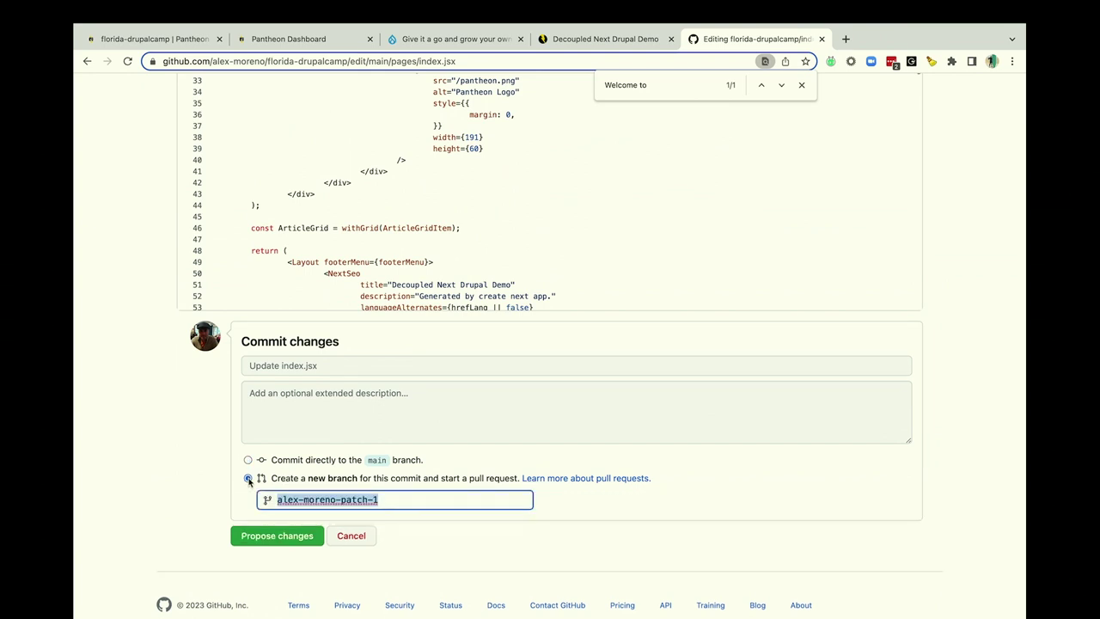
pyautogui.click(257, 540)
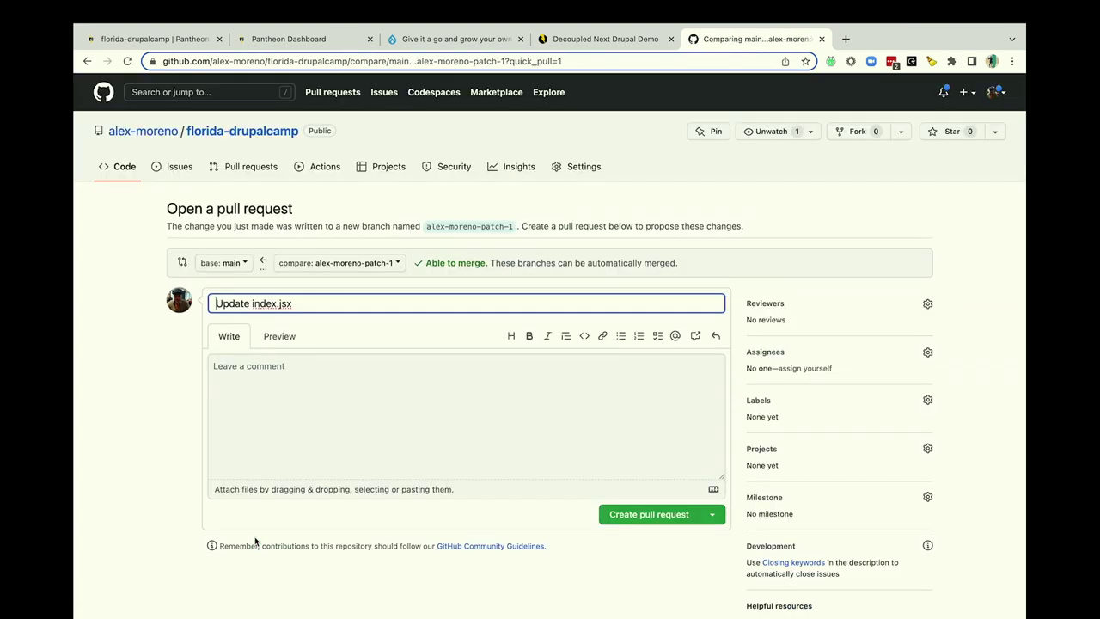
pyautogui.click(646, 514)
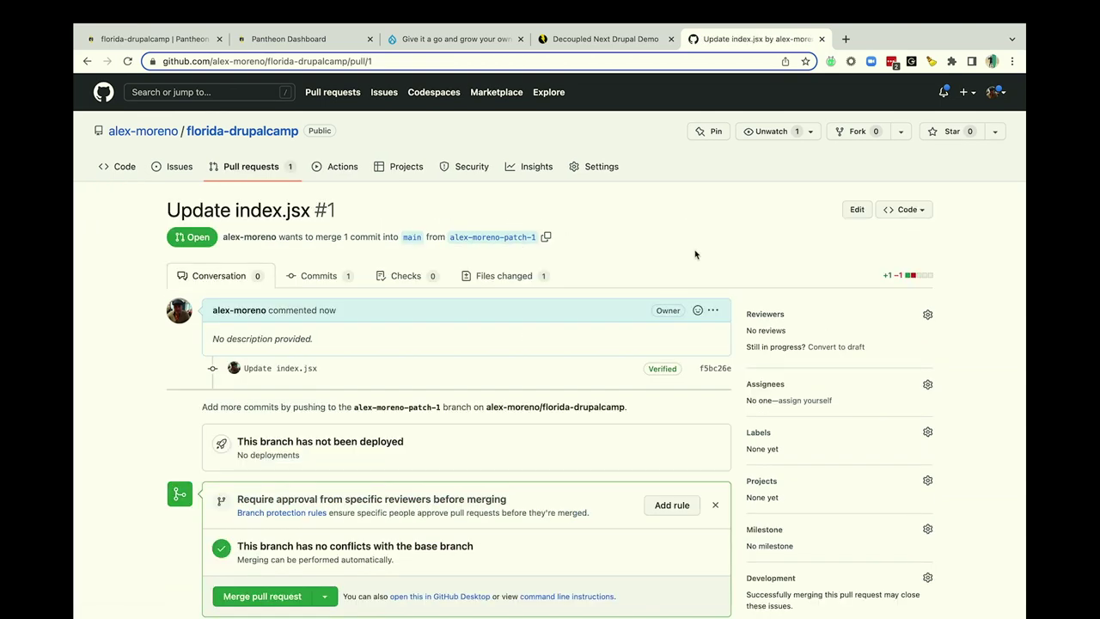
pyautogui.scroll(-2, 696, 255)
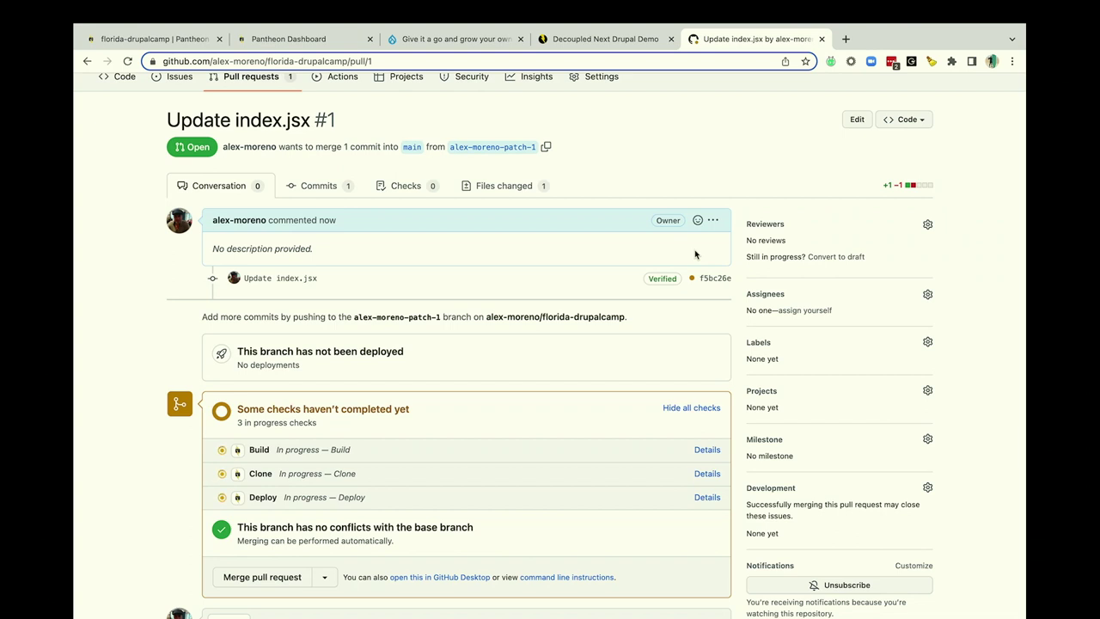
pyautogui.scroll(-1, 696, 255)
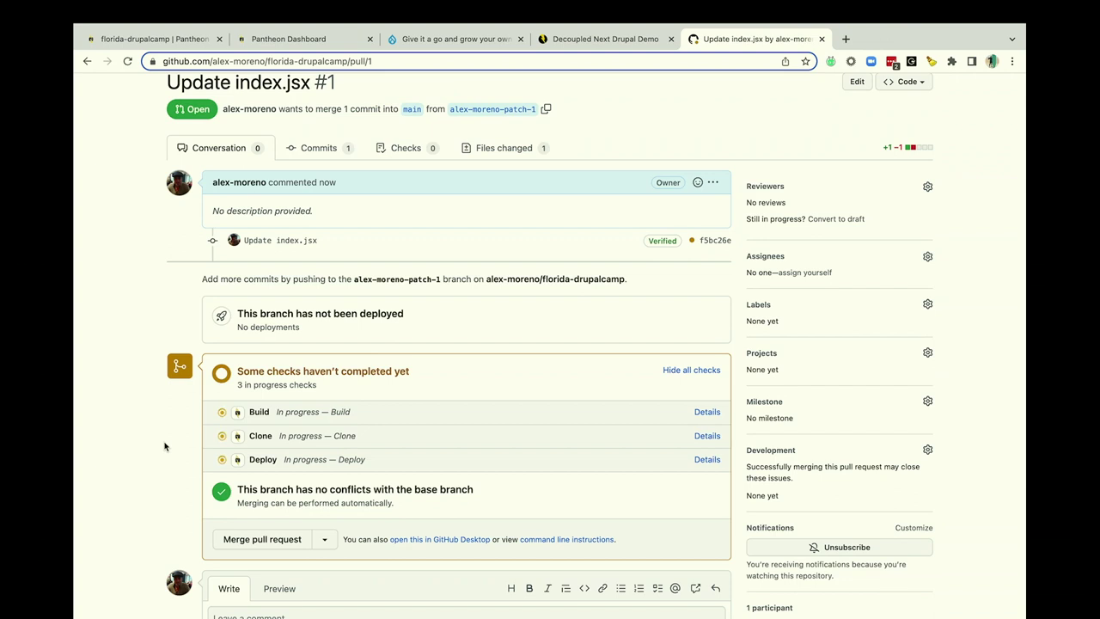
pyautogui.scroll(-1, 165, 446)
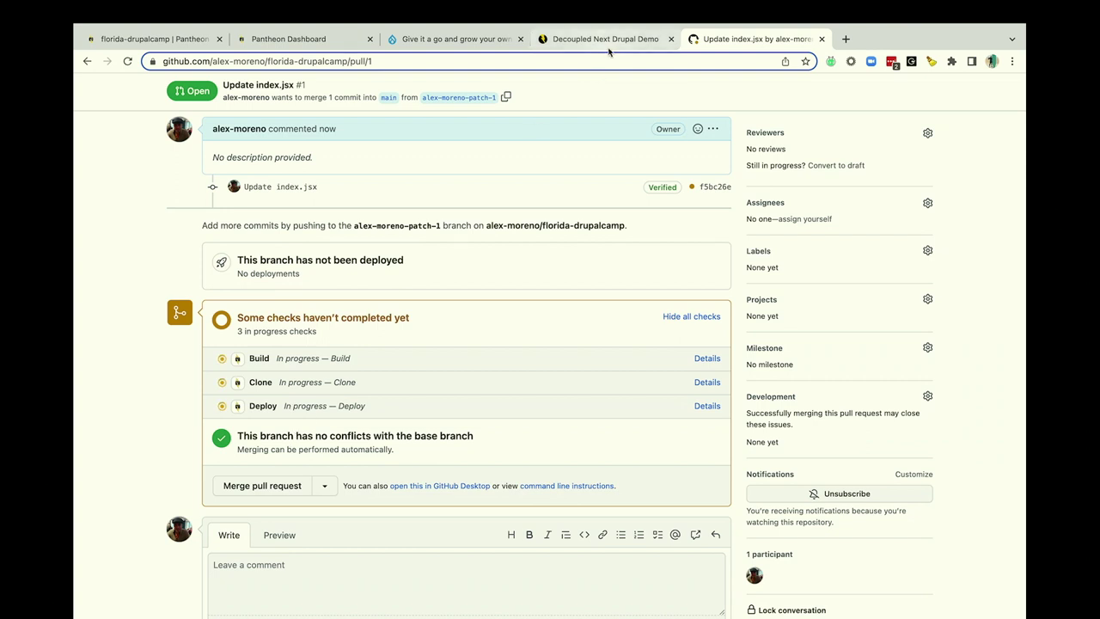
pyautogui.click(297, 43)
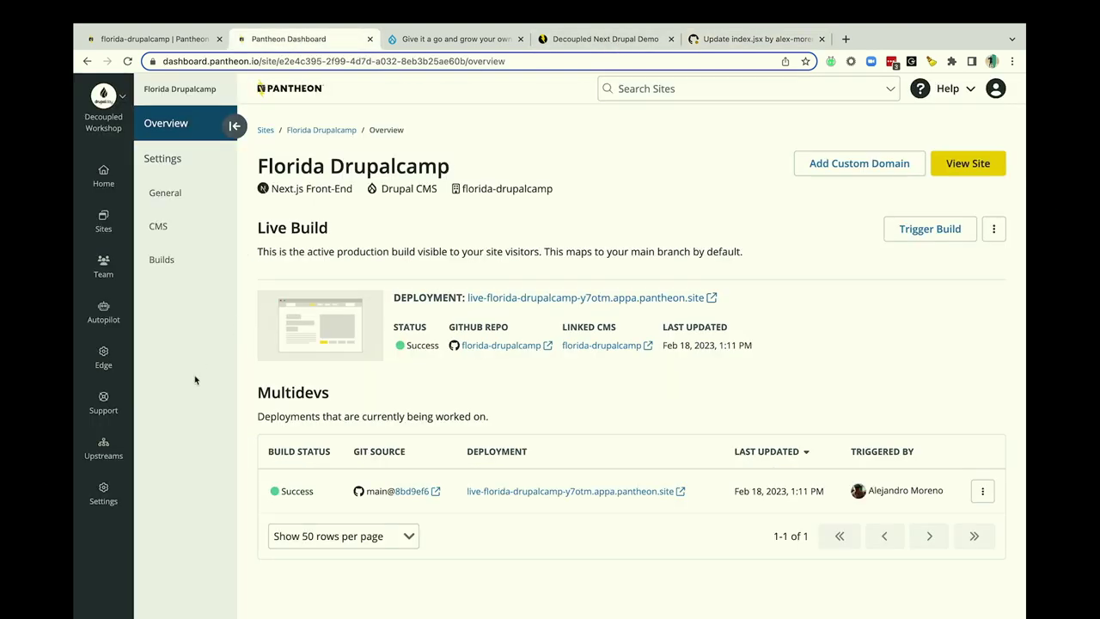
# - Reload the Pantheon overview to see the main@f5bc26e multidev build in progress
pyautogui.press('super+r')
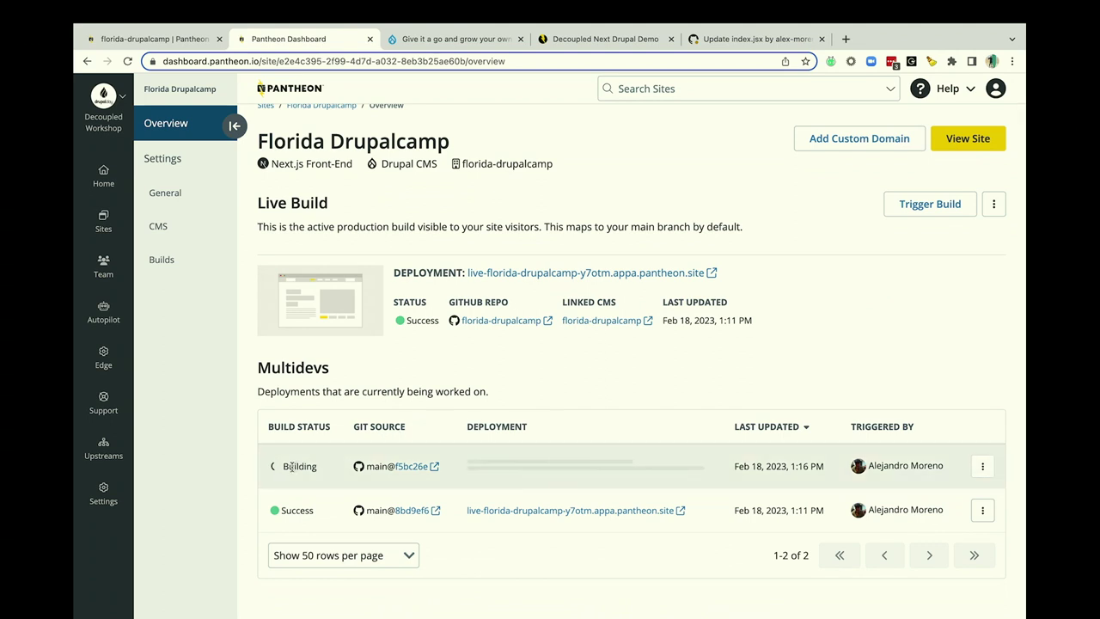
# - Inspect commit f5bc26e and the 'Update index.jsx' pull request, then go back to Pantheon
pyautogui.click(749, 43)
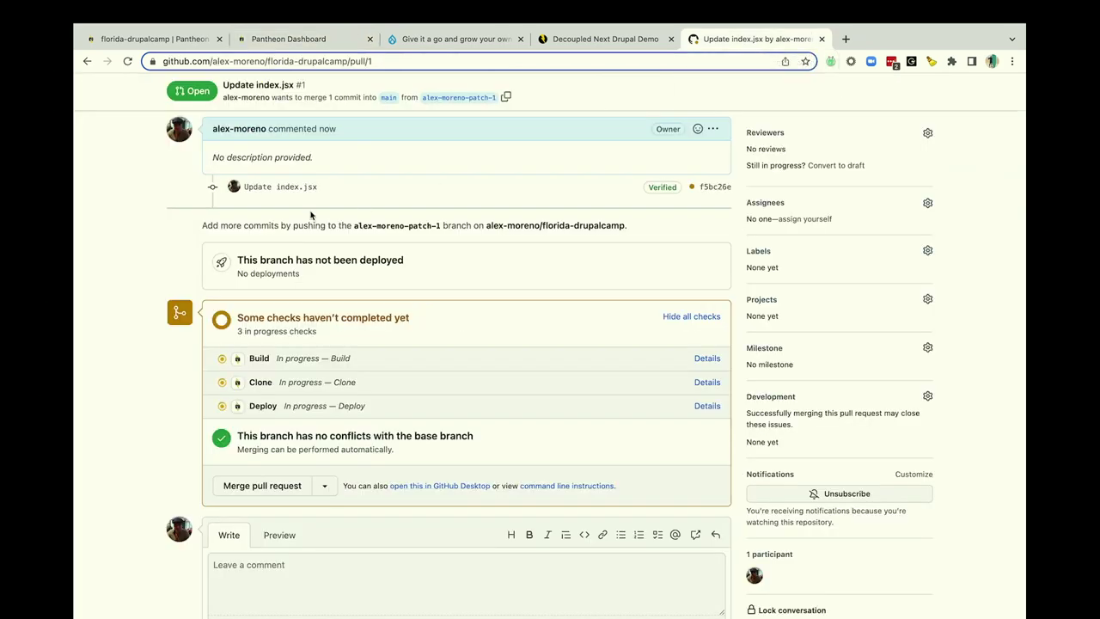
pyautogui.scroll(3, 283, 197)
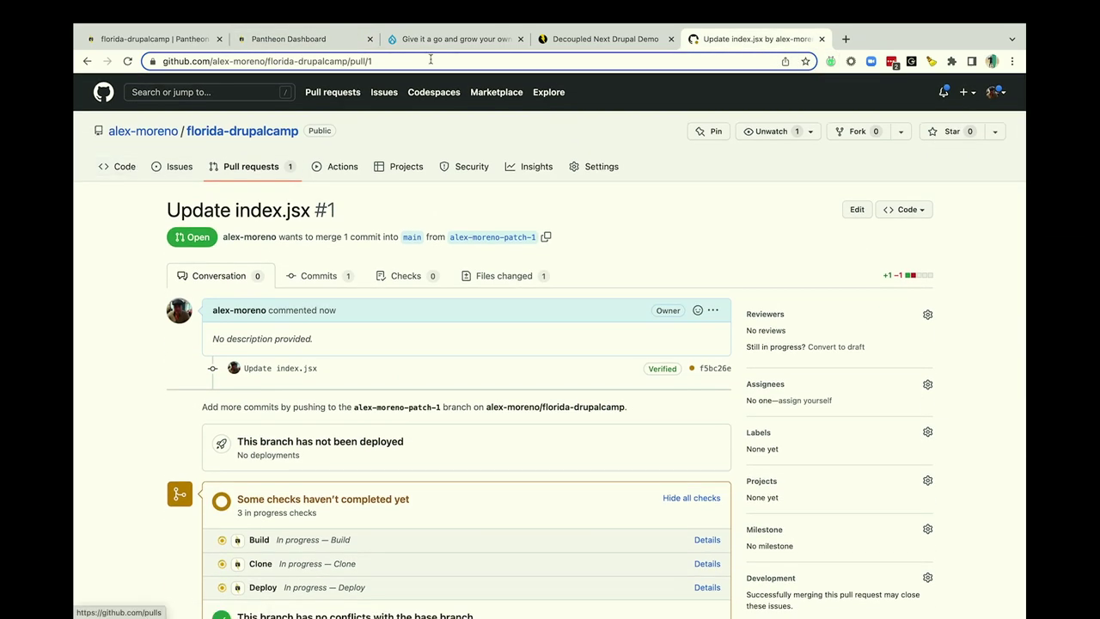
pyautogui.click(565, 38)
pyautogui.click(339, 39)
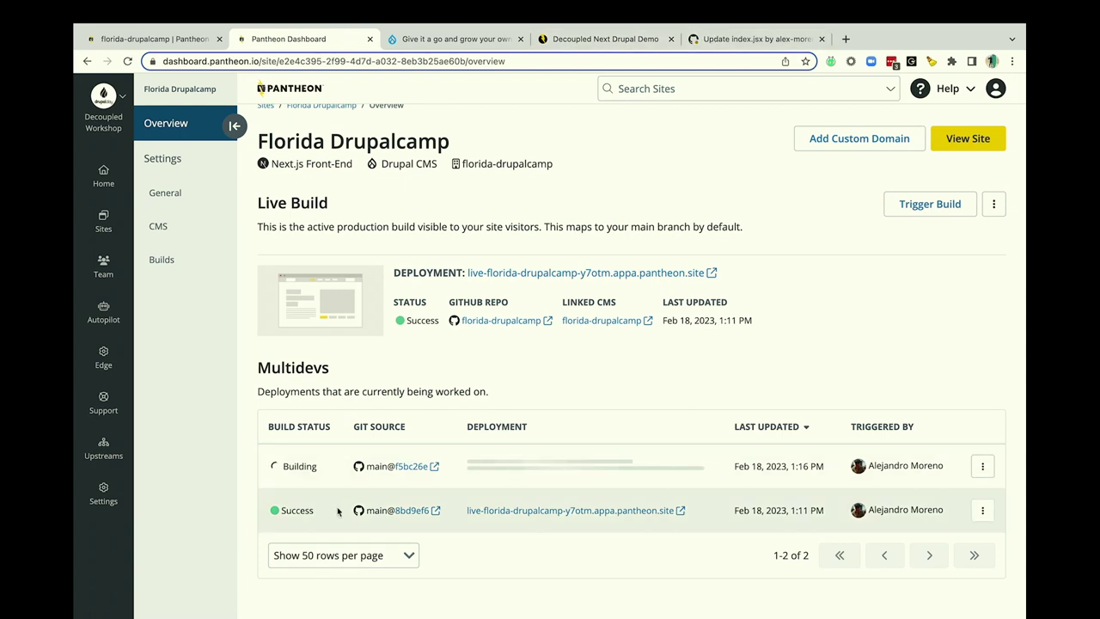
pyautogui.click(418, 466)
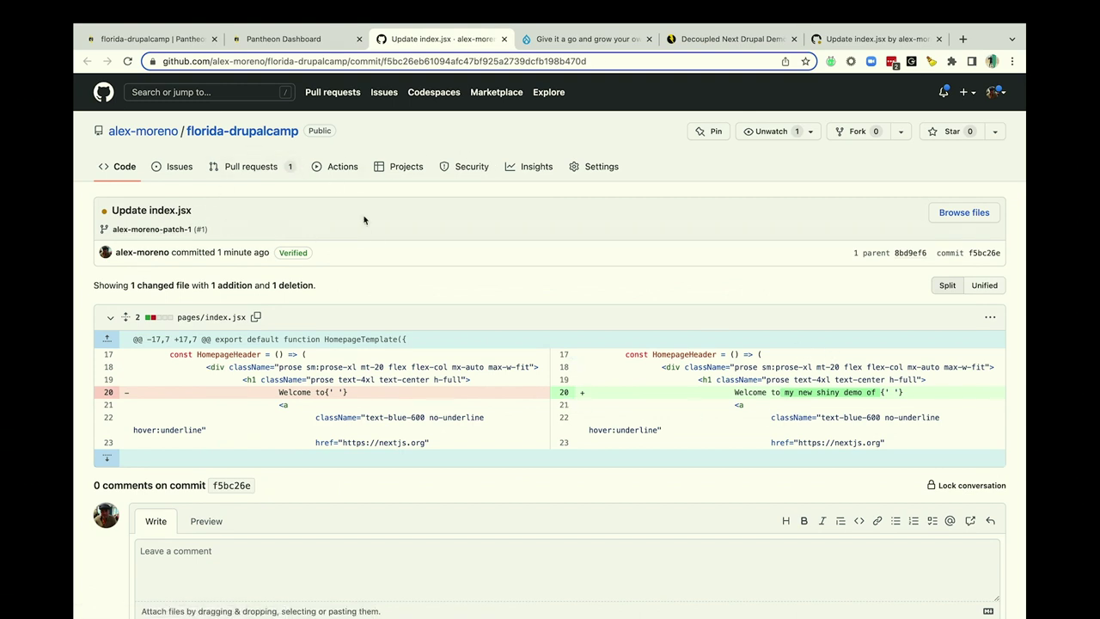
pyautogui.click(256, 169)
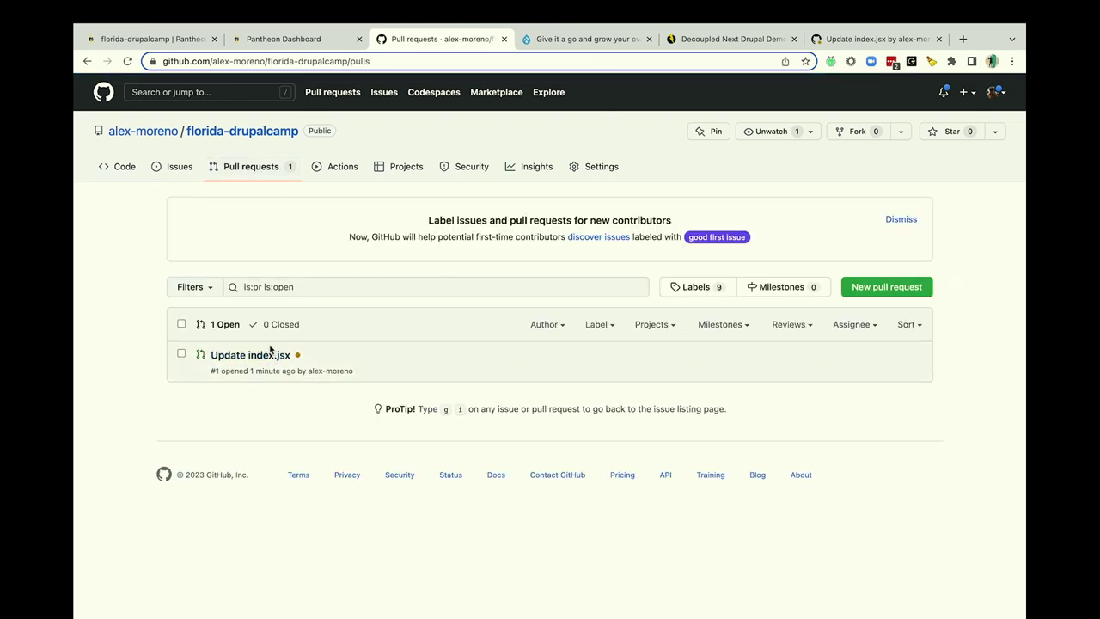
pyautogui.click(263, 356)
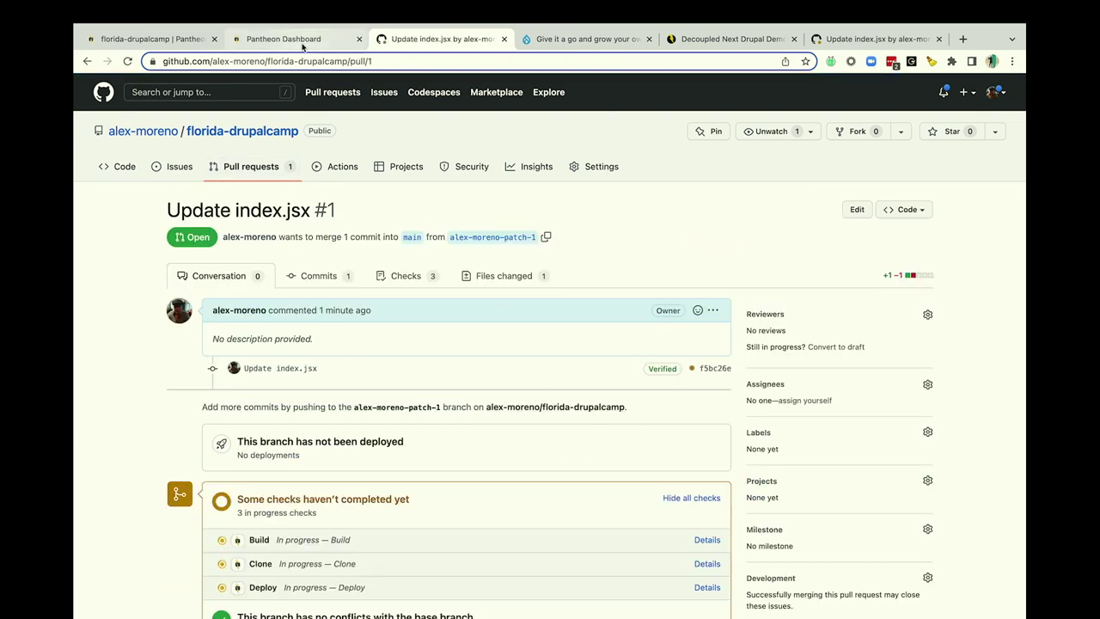
pyautogui.click(297, 41)
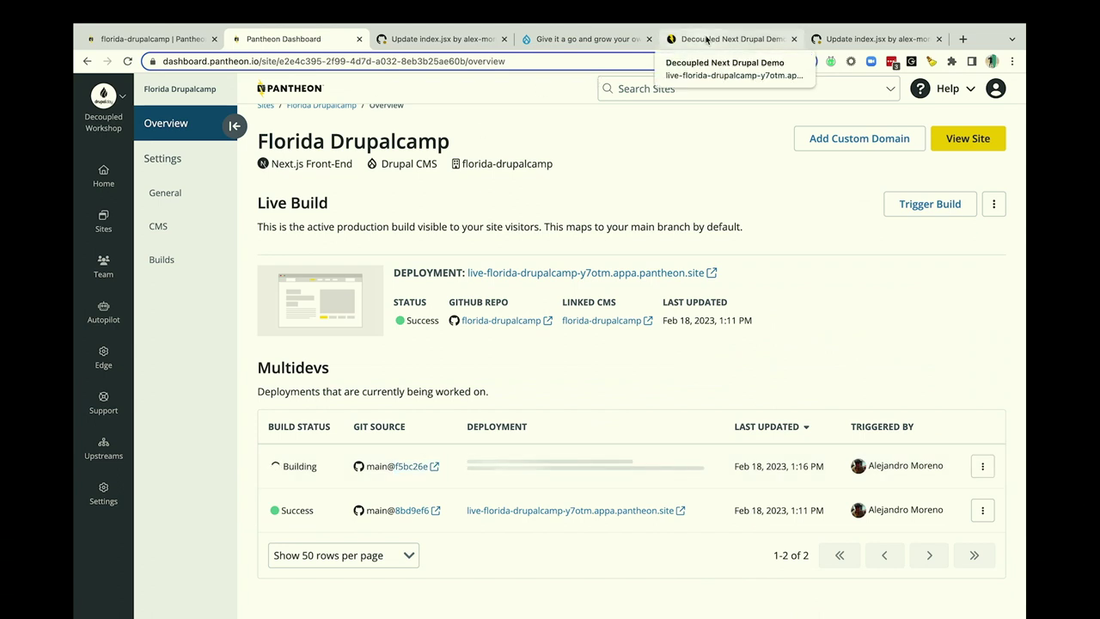
# - Switch to the Drupal herbs article and open the Configuration page
pyautogui.click(707, 41)
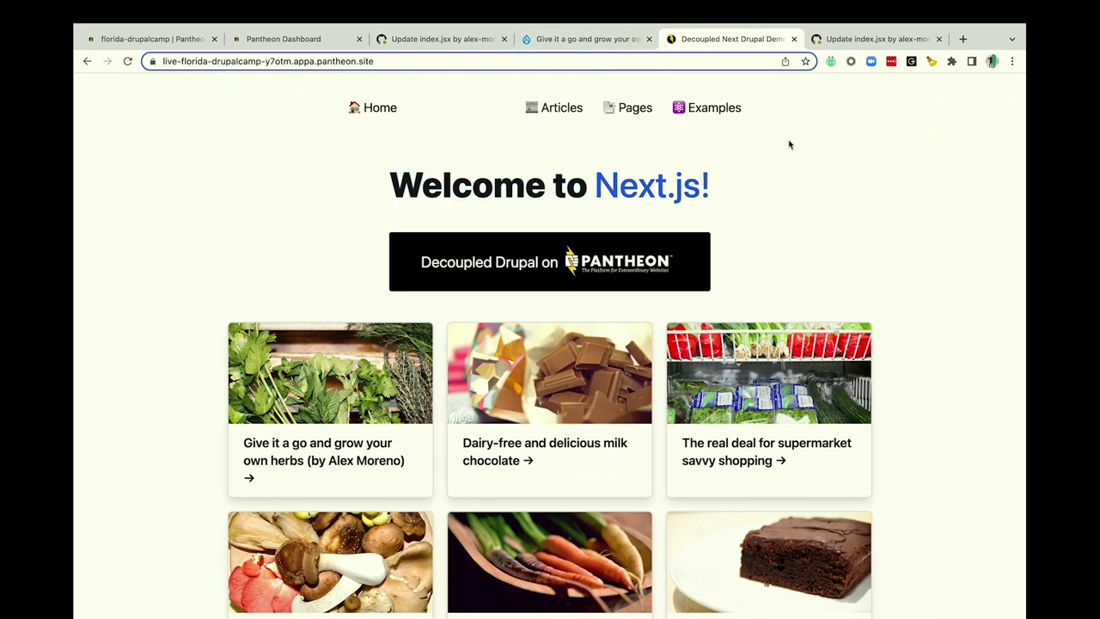
pyautogui.click(600, 43)
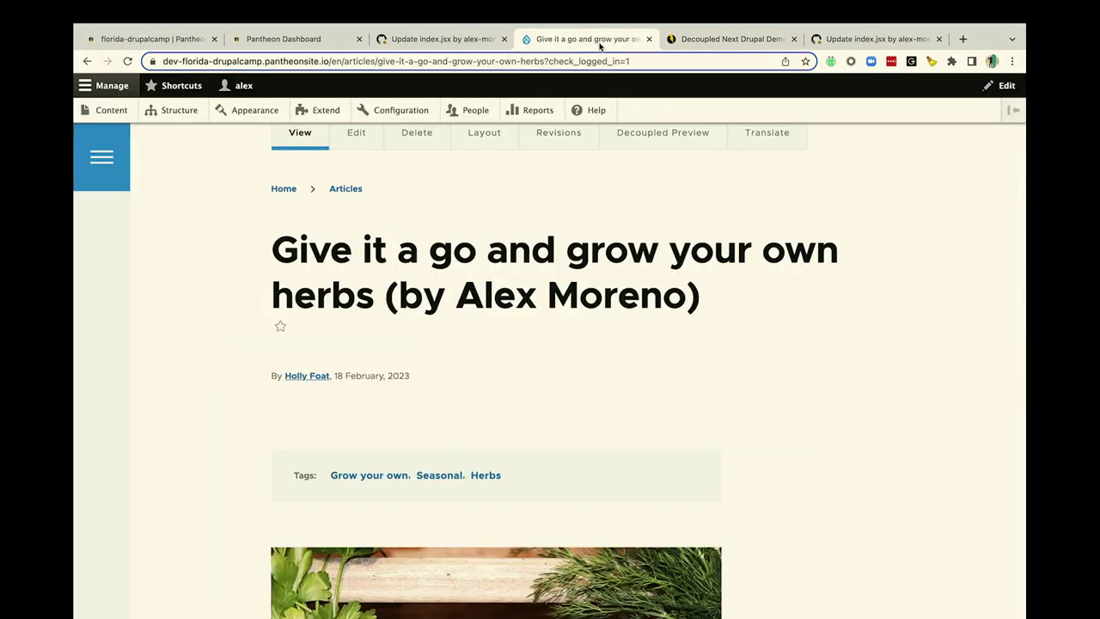
pyautogui.scroll(3, 671, 169)
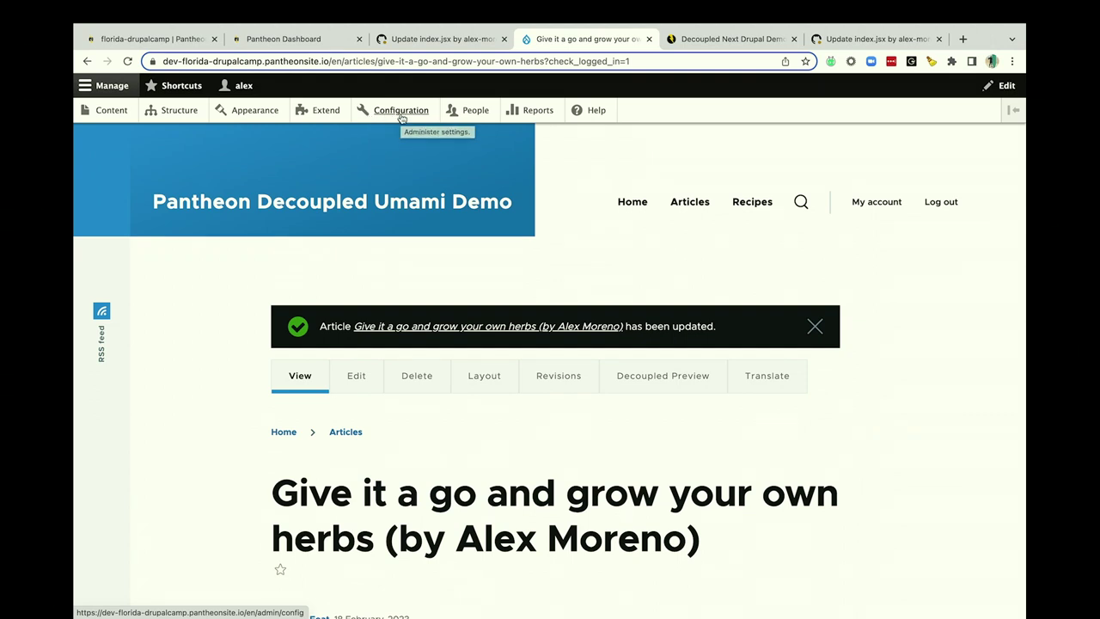
pyautogui.click(402, 118)
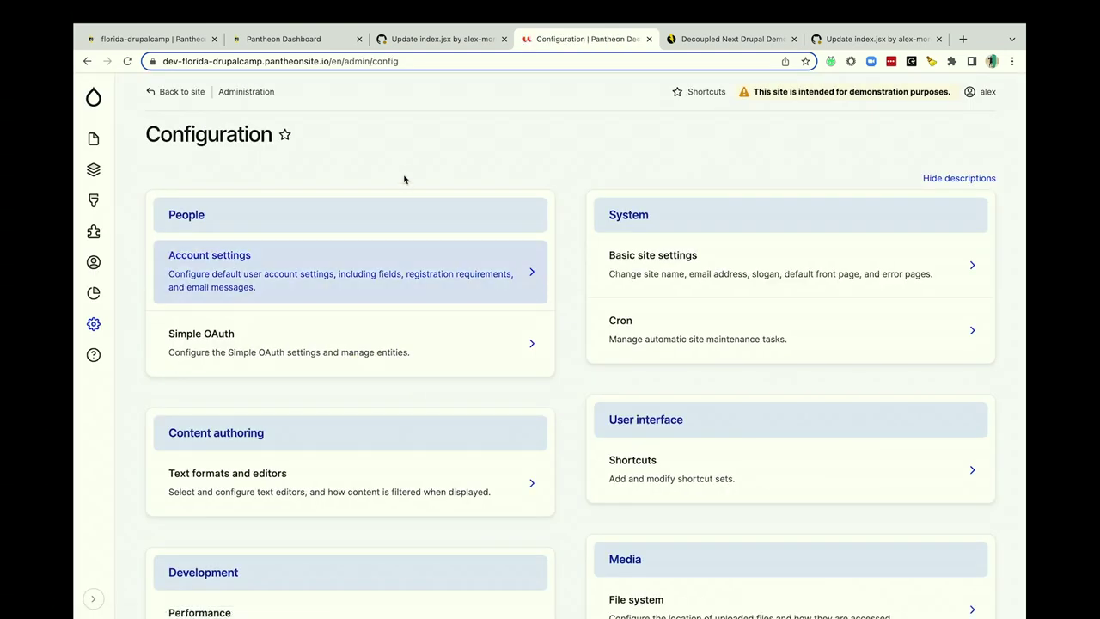
# - Search Configuration for 'pr', visit Administration, then return to the herbs article
pyautogui.hotkey('ctrl', 'f')
pyautogui.write('preview')
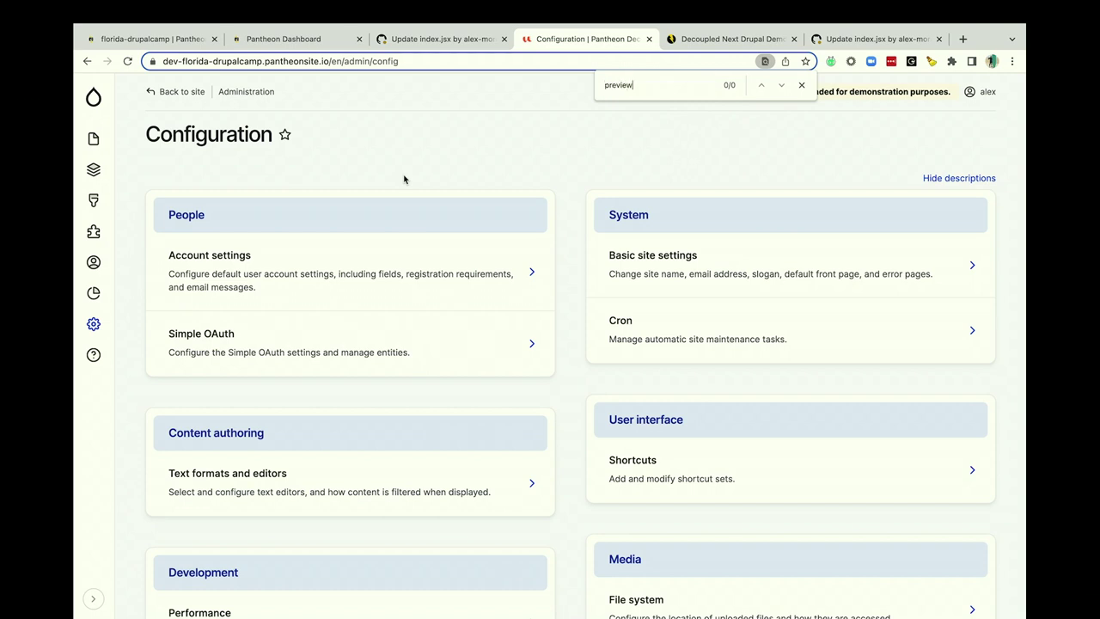
pyautogui.hotkey('ctrl', 'a')
pyautogui.press('BackSpace')
pyautogui.click(248, 92)
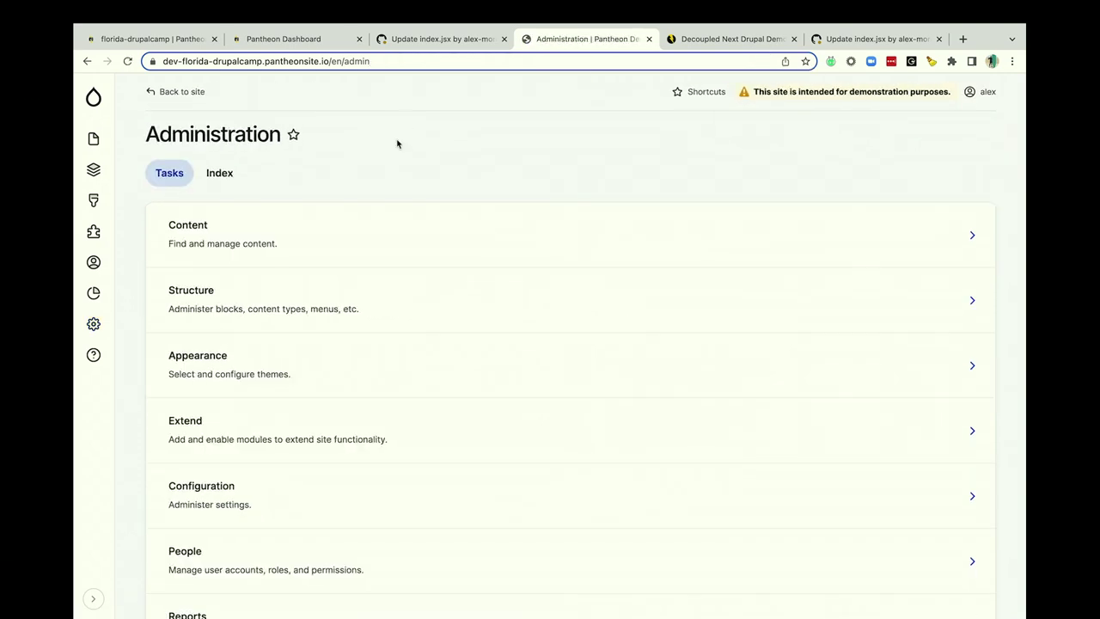
pyautogui.click(172, 92)
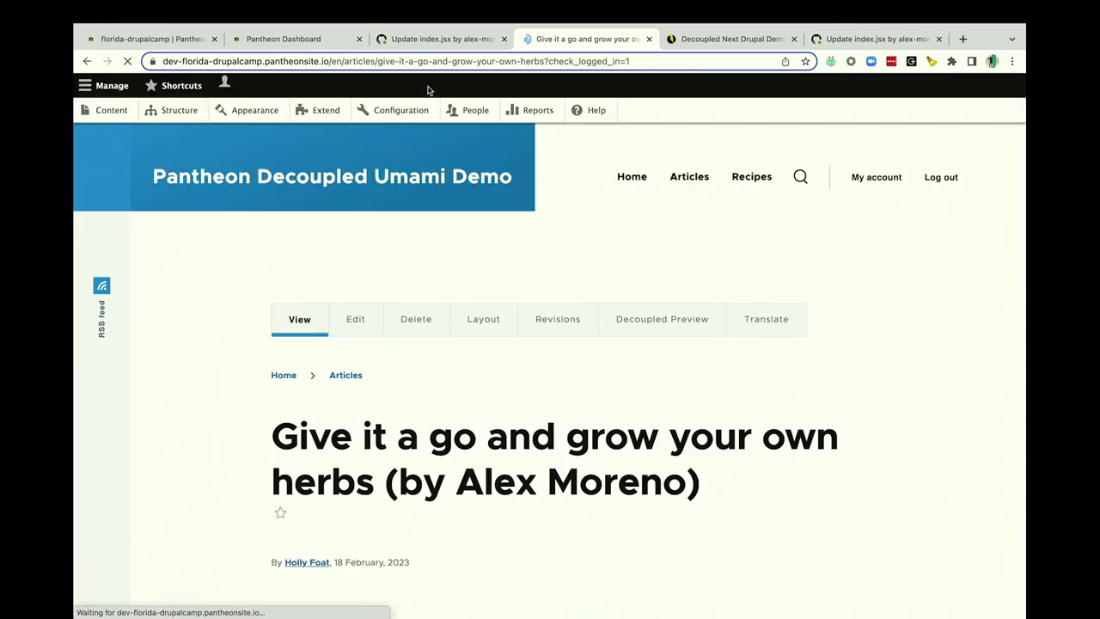
pyautogui.click(297, 40)
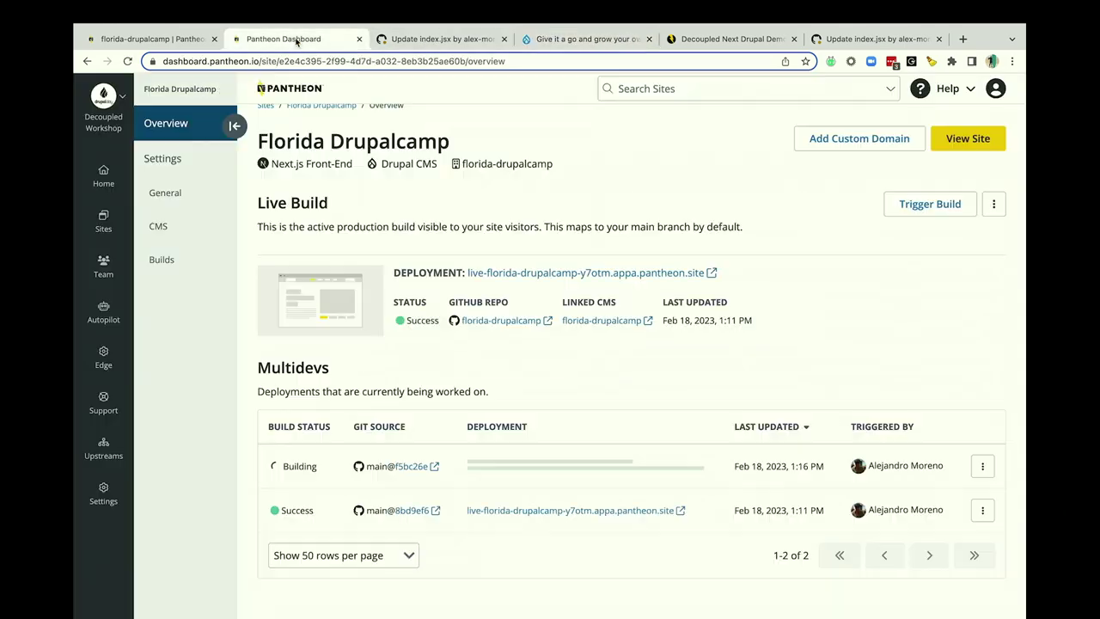
pyautogui.click(587, 38)
pyautogui.moveTo(610, 4)
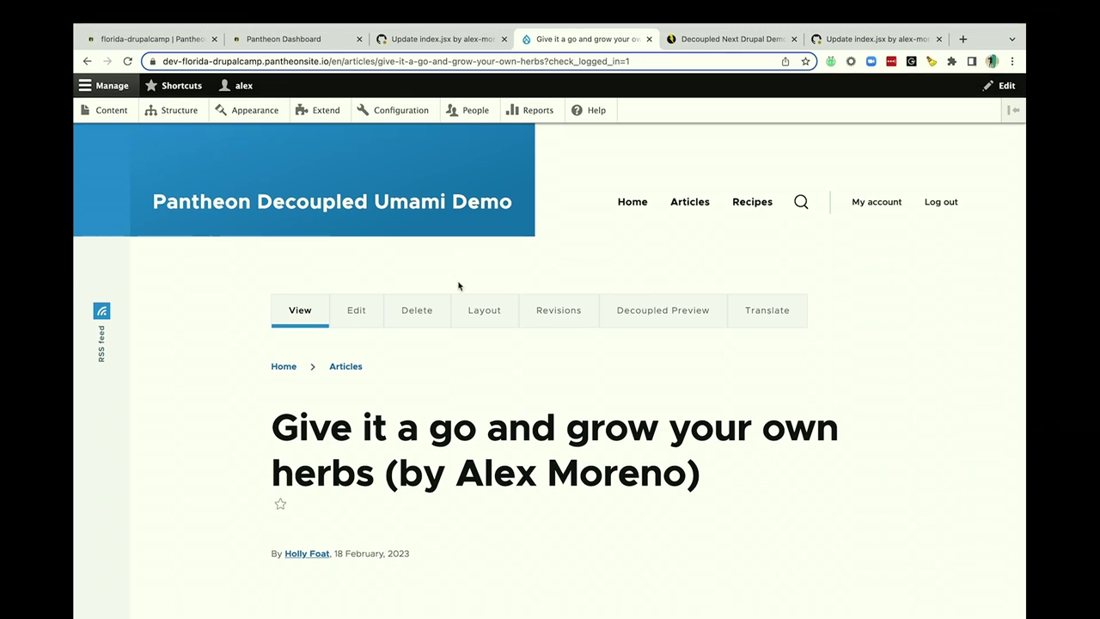
# - Filter Extend modules by 'preview', expand Decoupled Preview and open its configuration
pyautogui.click(326, 110)
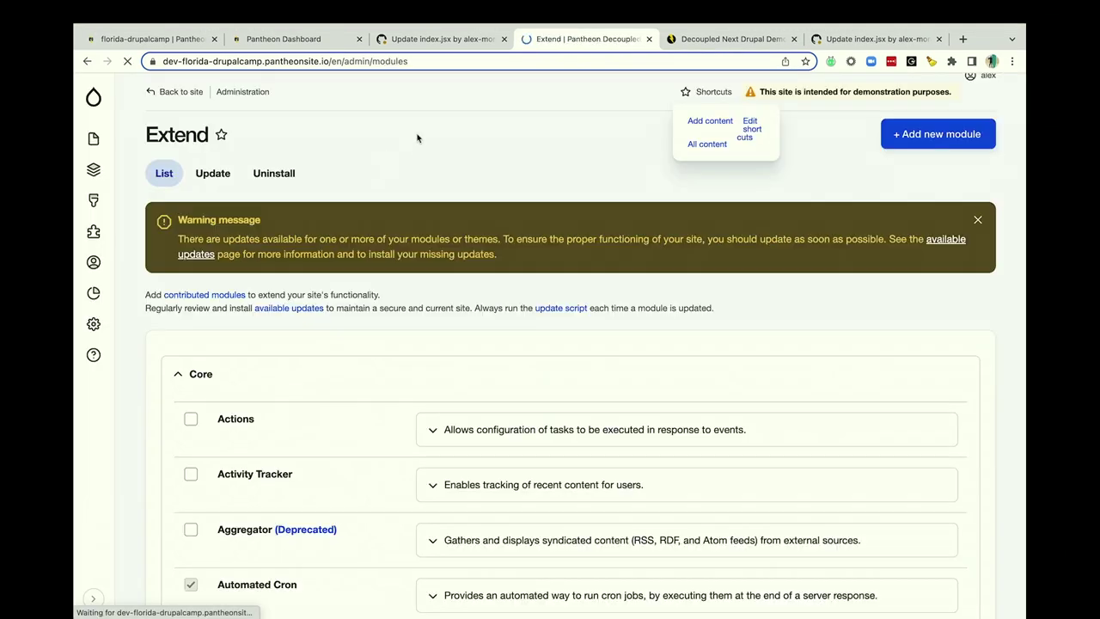
pyautogui.scroll(-2, 315, 271)
pyautogui.click(316, 305)
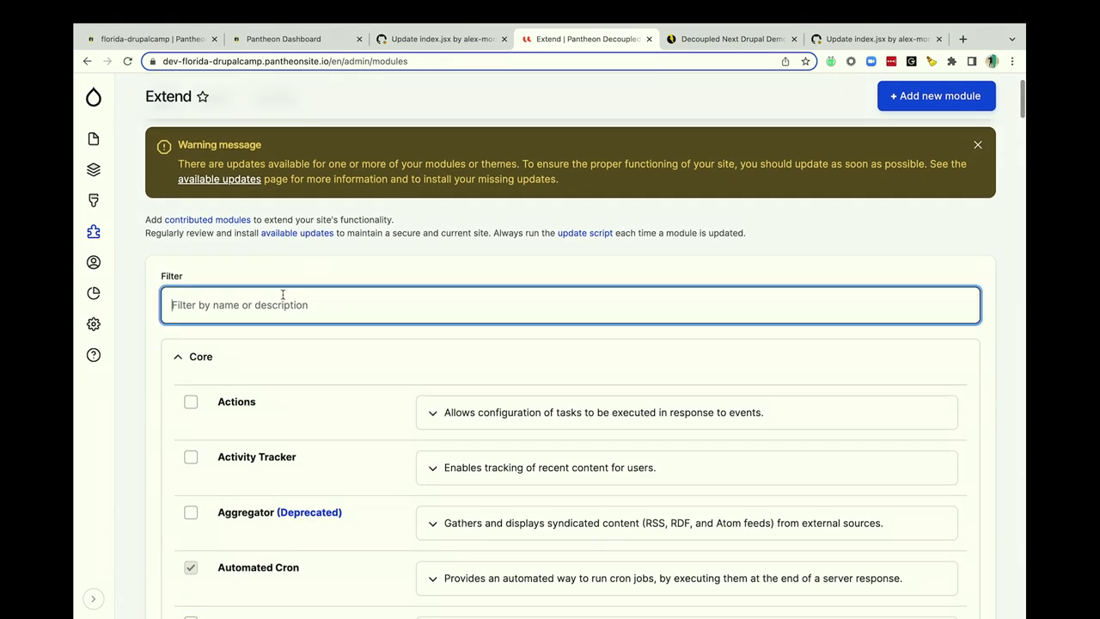
pyautogui.write('preview')
pyautogui.scroll(-2, 429, 275)
pyautogui.scroll(-1, 429, 275)
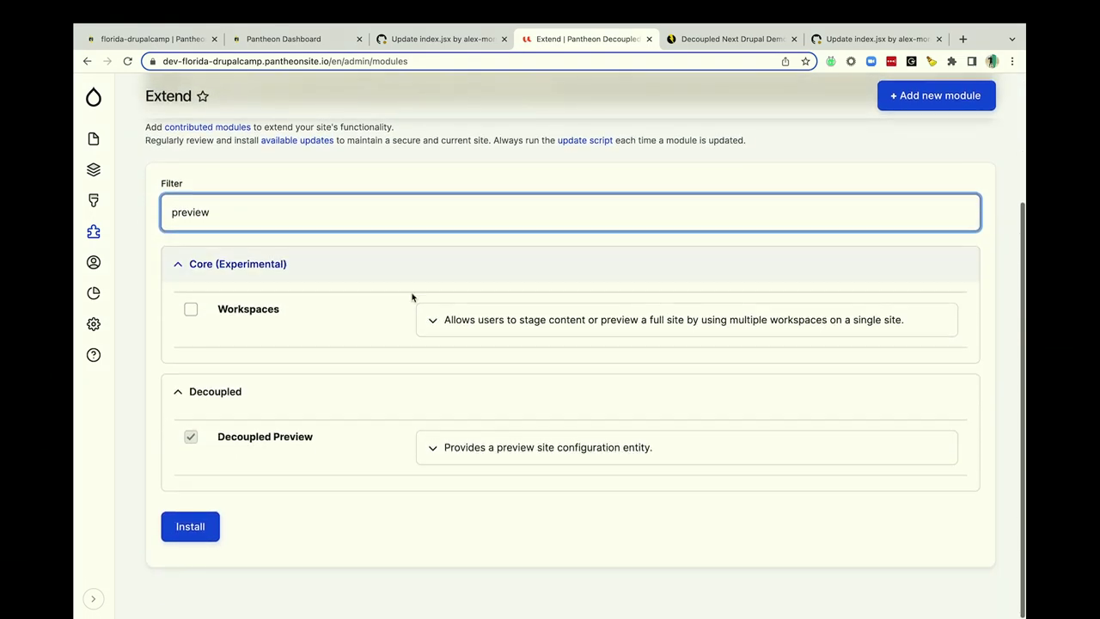
pyautogui.click(462, 449)
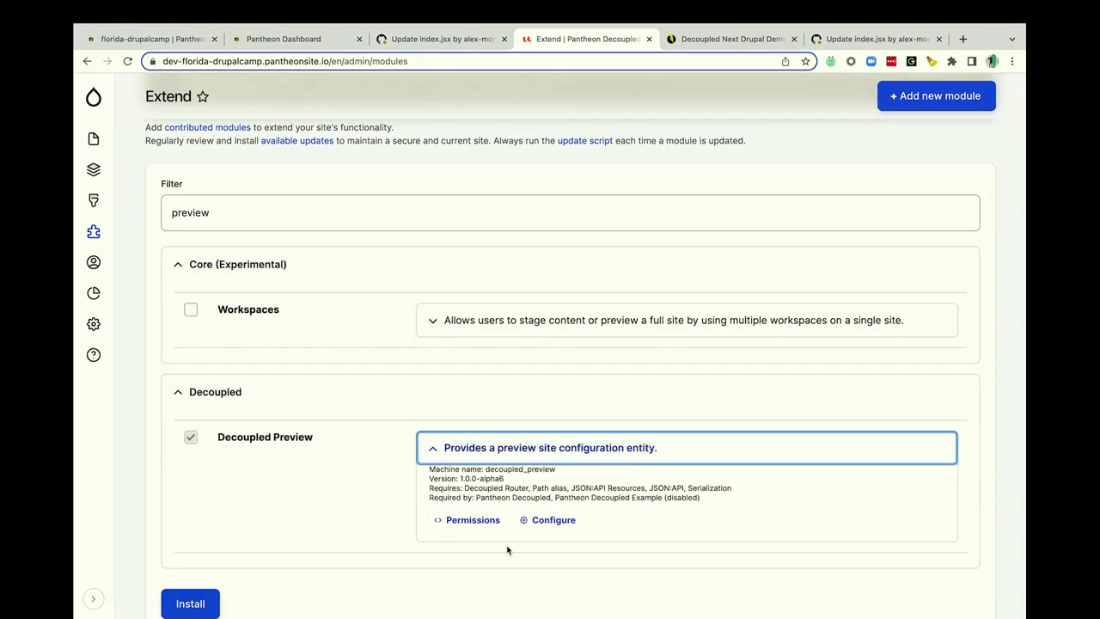
pyautogui.click(547, 525)
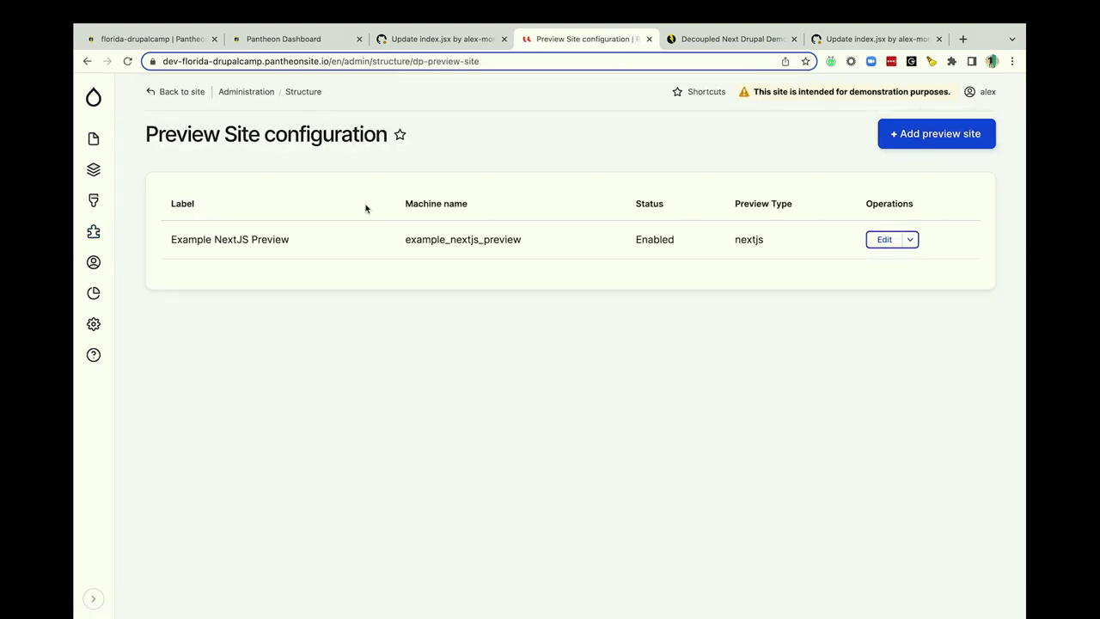
# - Browse the Structure and Configuration pages, then return to the Preview Site configuration
pyautogui.keyDown('super'); pyautogui.click(303, 91); pyautogui.keyUp('super')
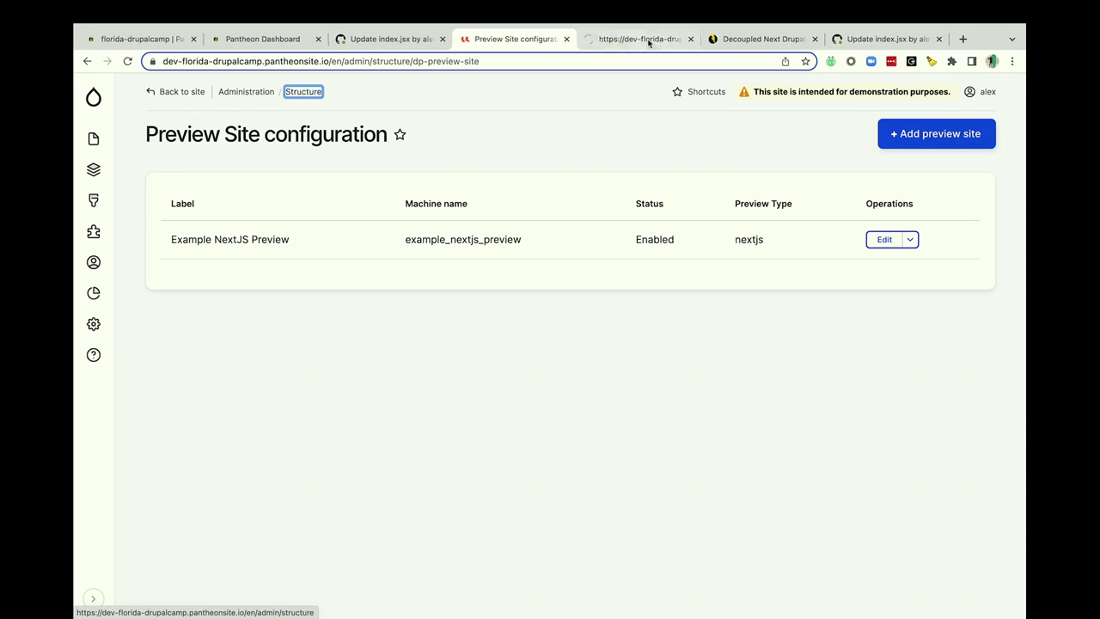
pyautogui.click(644, 40)
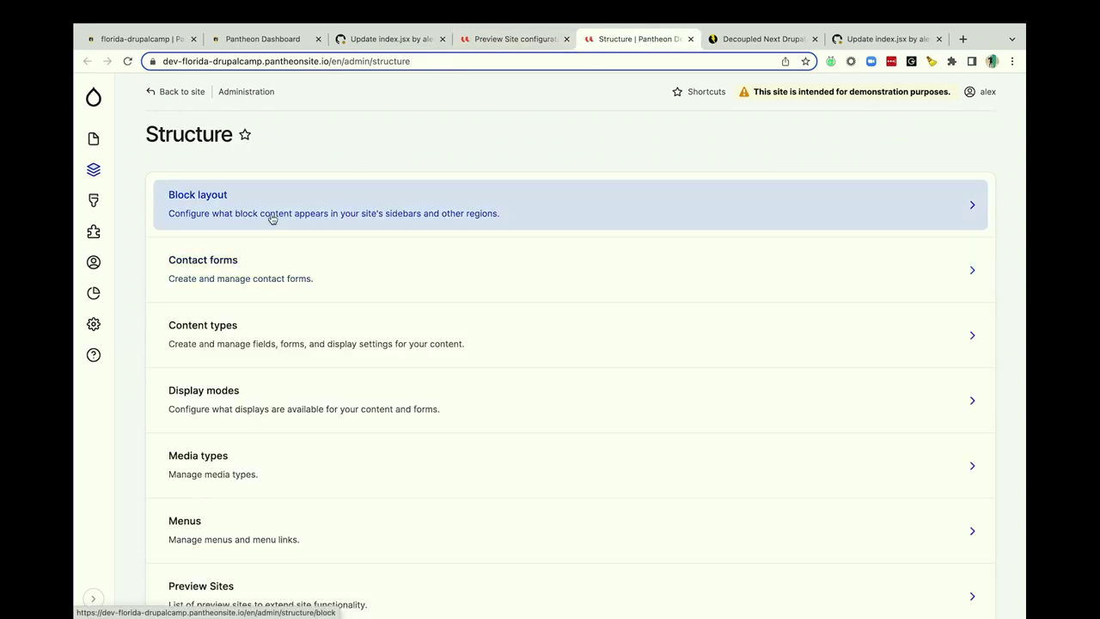
pyautogui.click(172, 93)
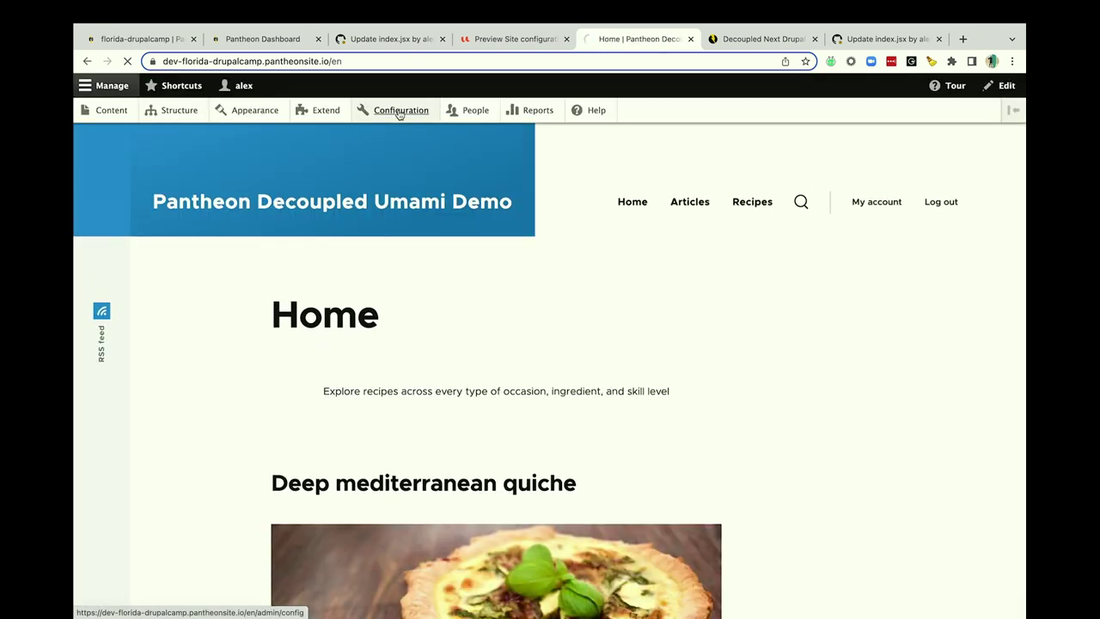
pyautogui.click(400, 111)
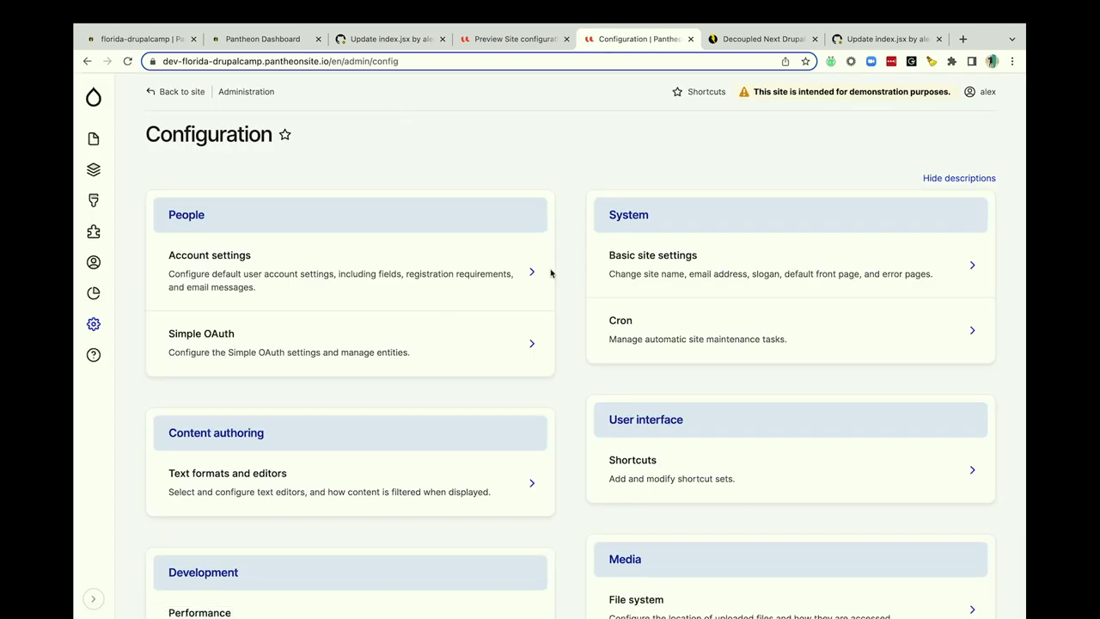
pyautogui.scroll(-4, 551, 274)
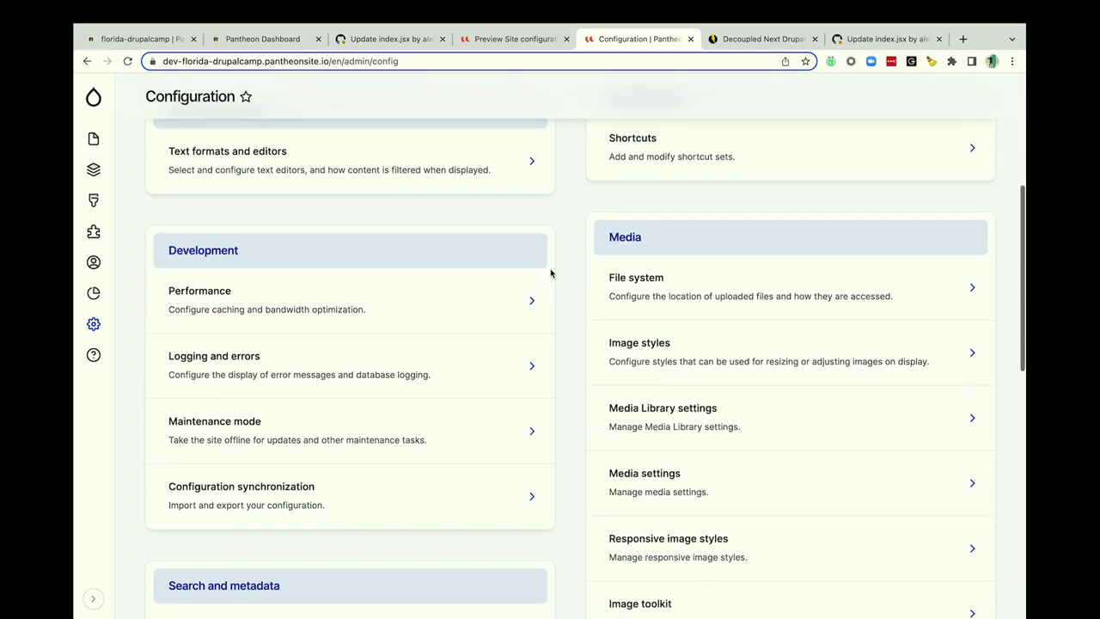
pyautogui.click(529, 43)
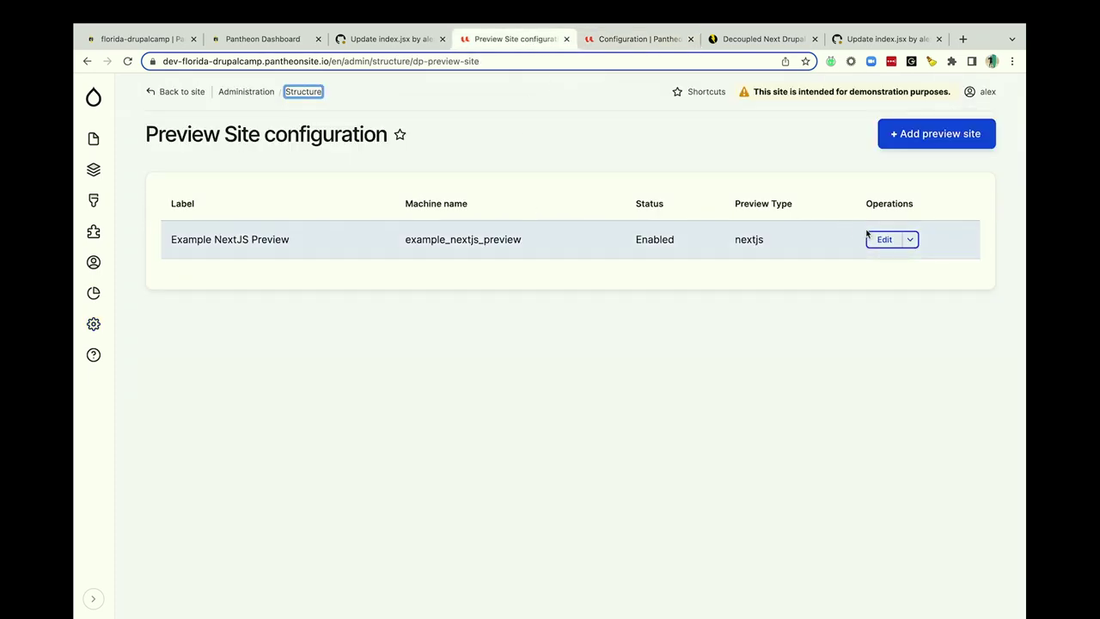
# - Open the Example NextJS Preview edit form and select the live Next.js site address
pyautogui.click(910, 240)
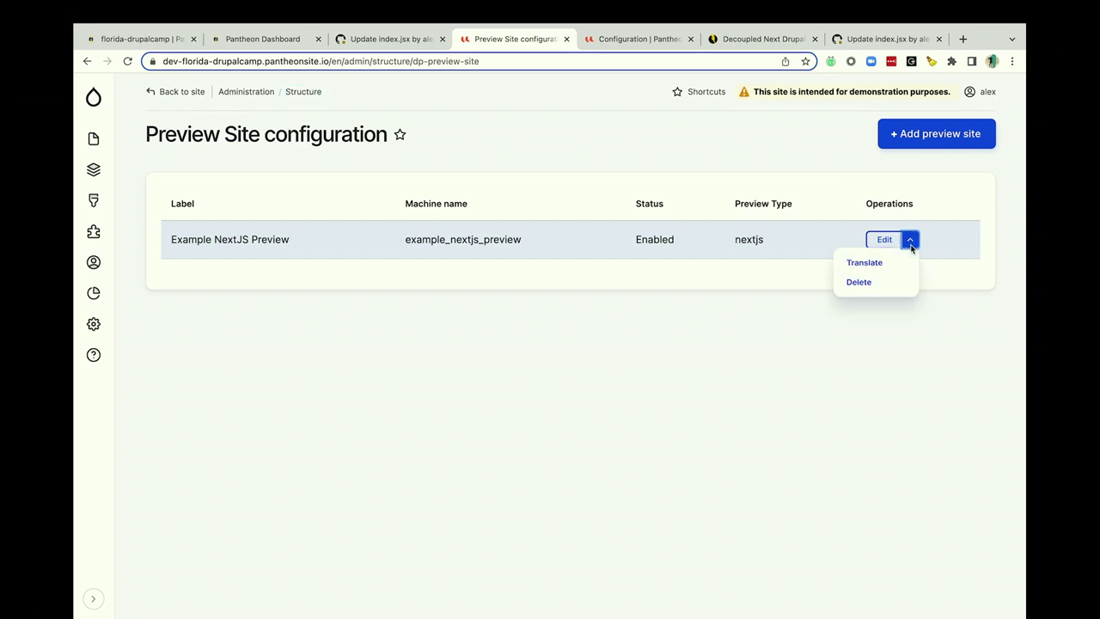
pyautogui.click(910, 241)
pyautogui.click(891, 244)
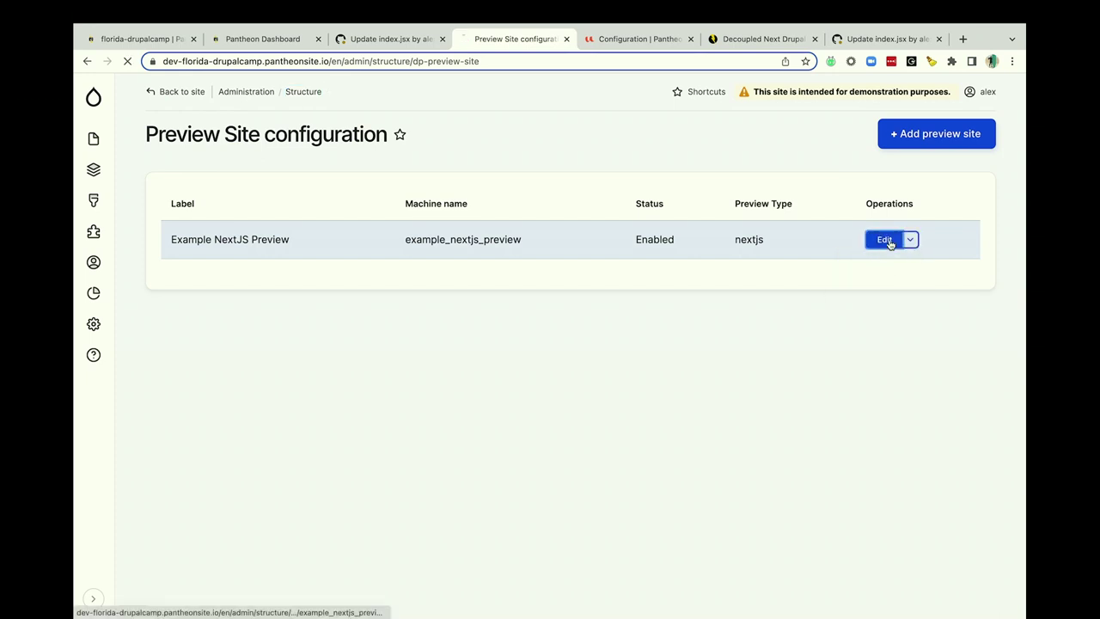
pyautogui.scroll(-1, 712, 329)
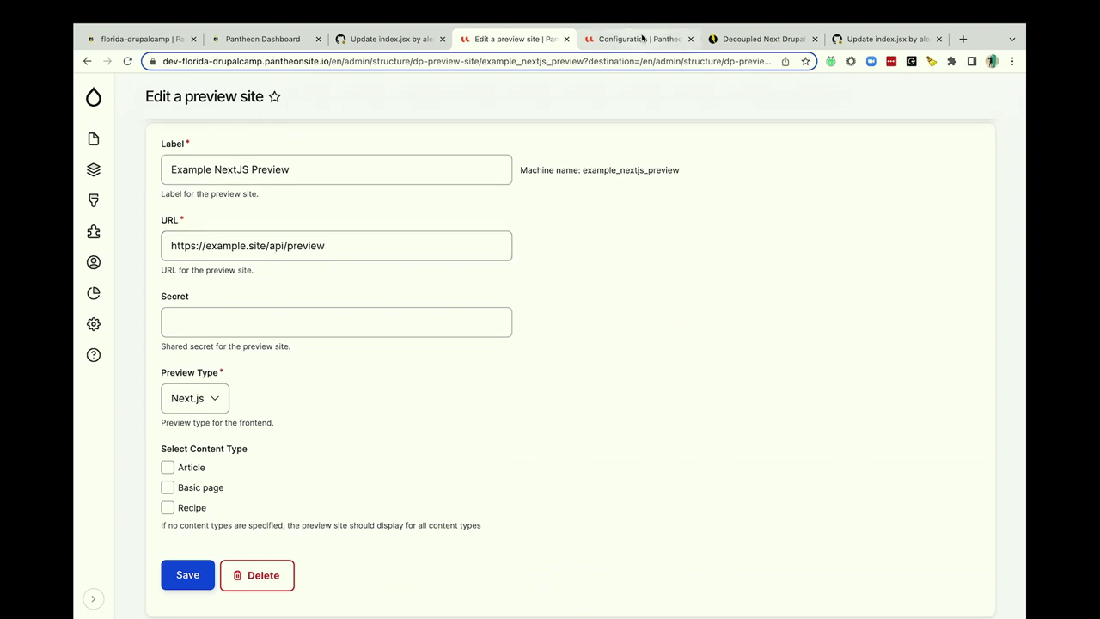
pyautogui.click(729, 42)
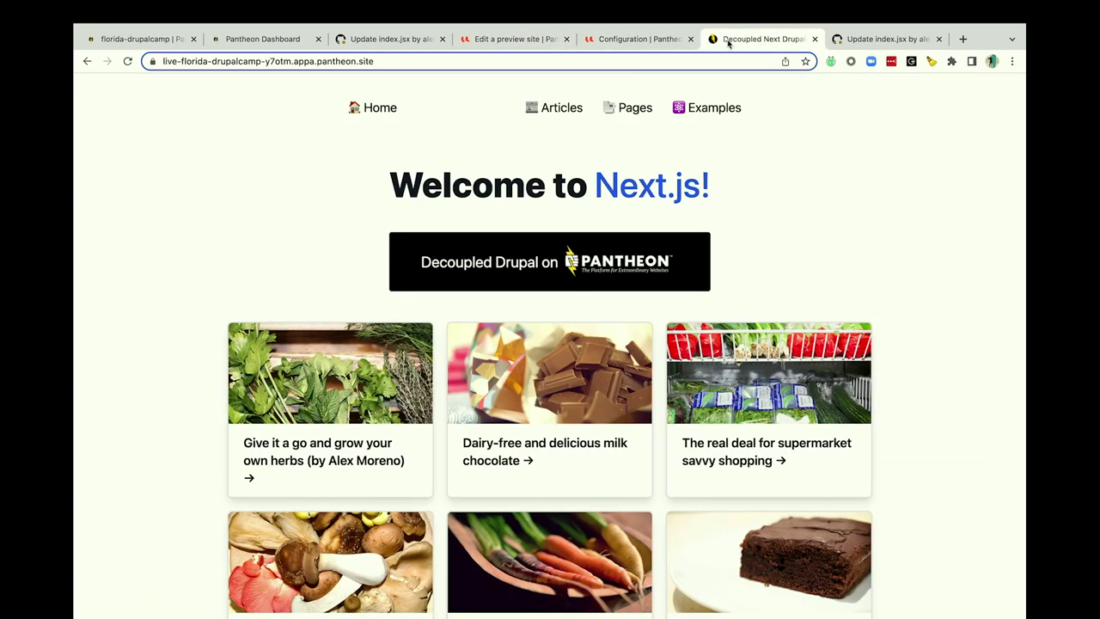
pyautogui.click(165, 62)
pyautogui.moveTo(335, 72); pyautogui.dragTo(318, 61)
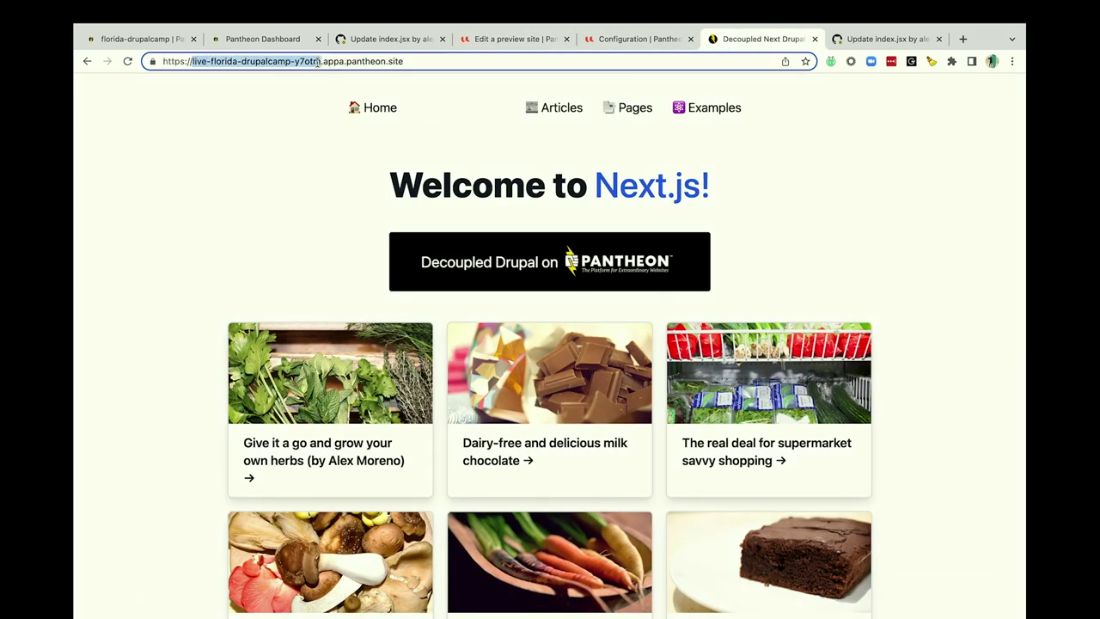
pyautogui.doubleClick(309, 62)
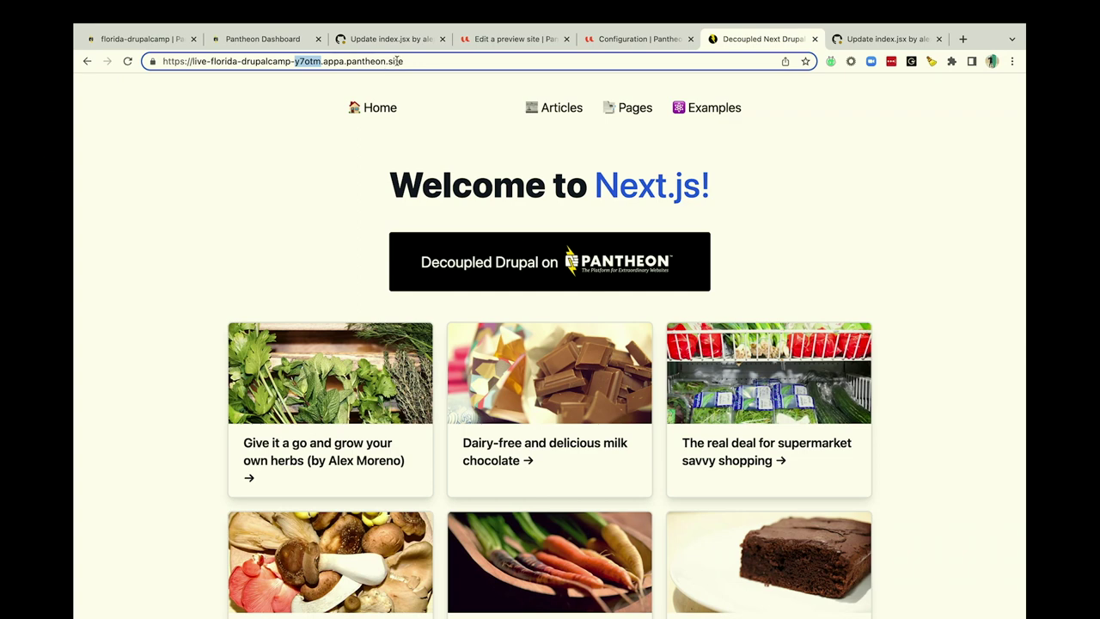
pyautogui.moveTo(397, 60); pyautogui.dragTo(170, 62)
pyautogui.press('super+c')
pyautogui.click(611, 39)
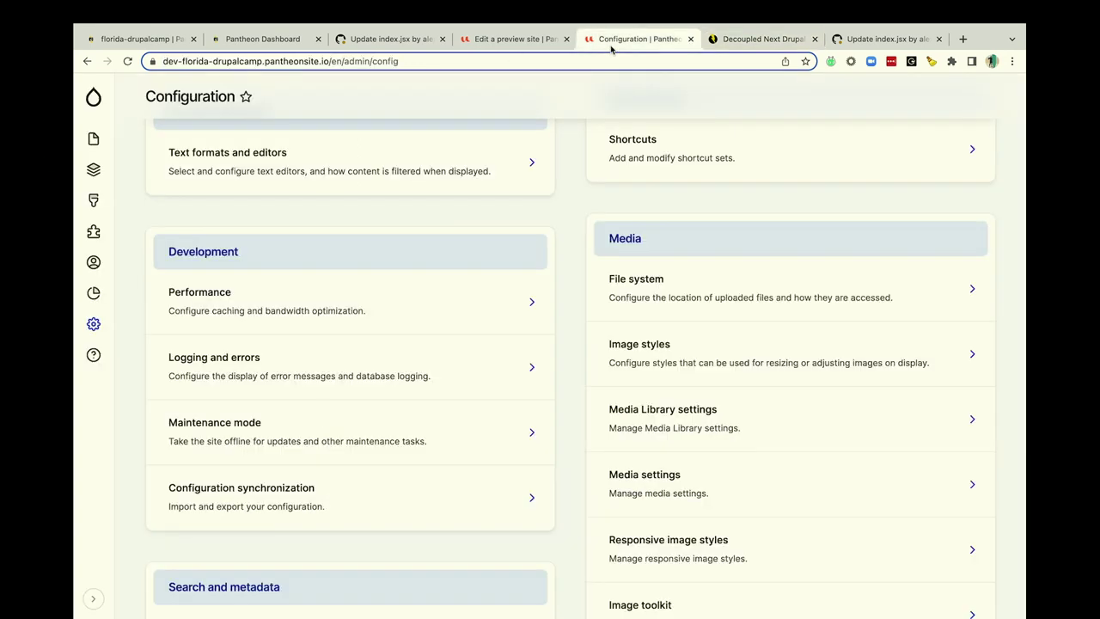
pyautogui.click(541, 40)
# - Replace example.site in the URL field with the live site address, removing the doubled slash
pyautogui.click(241, 244)
pyautogui.tripleClick(188, 245)
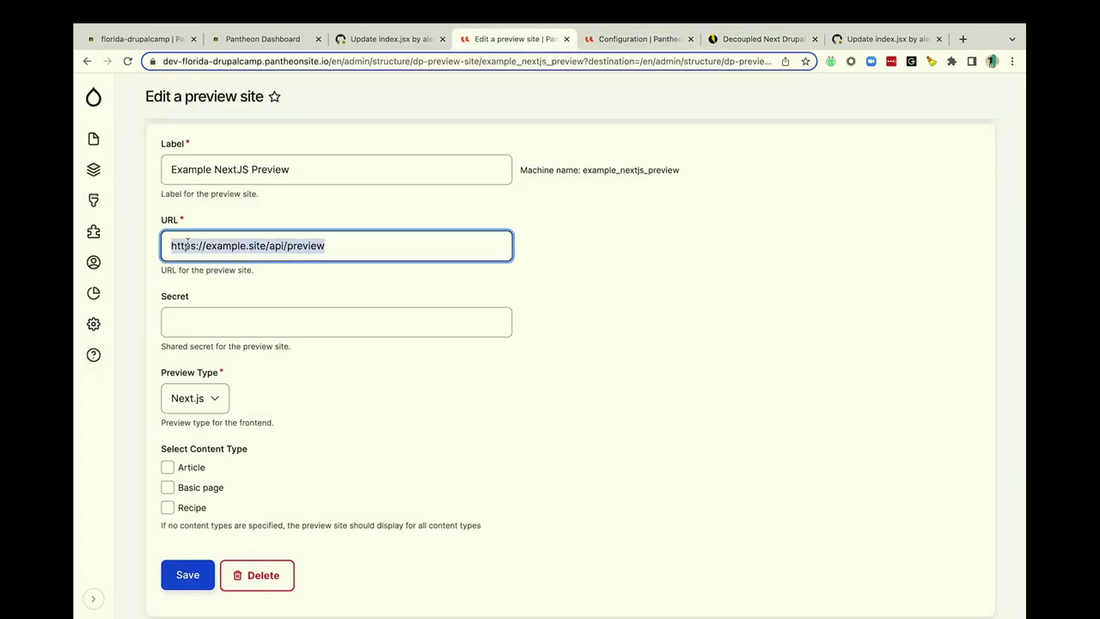
pyautogui.press('super+v')
pyautogui.press('super+z')
pyautogui.moveTo(259, 246); pyautogui.dragTo(142, 251)
pyautogui.press('super+v')
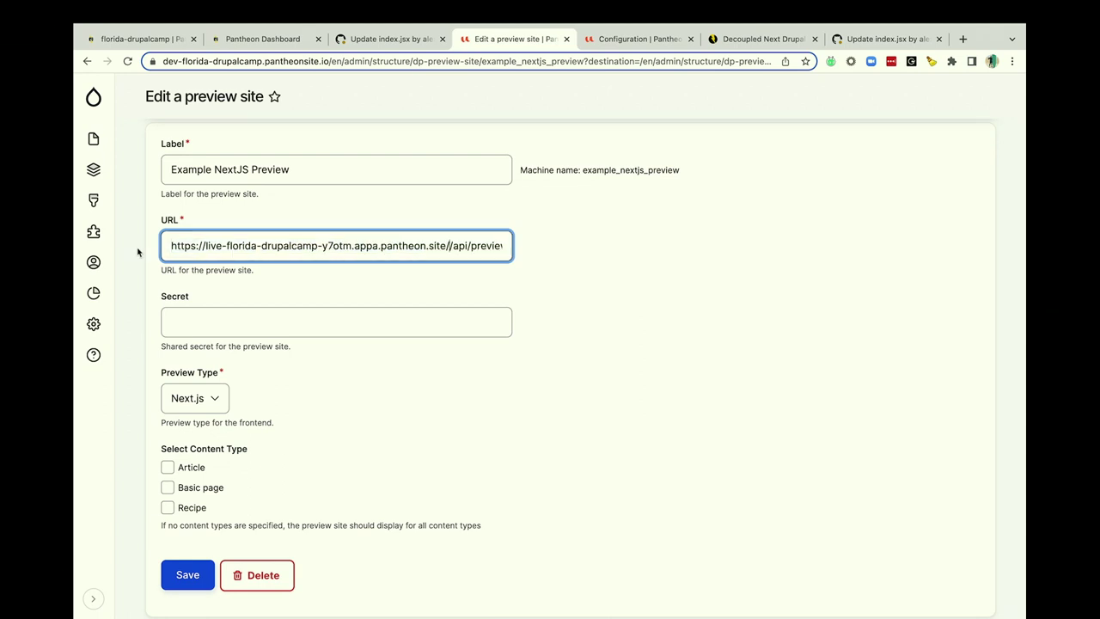
pyautogui.press('BackSpace')
pyautogui.click(545, 287)
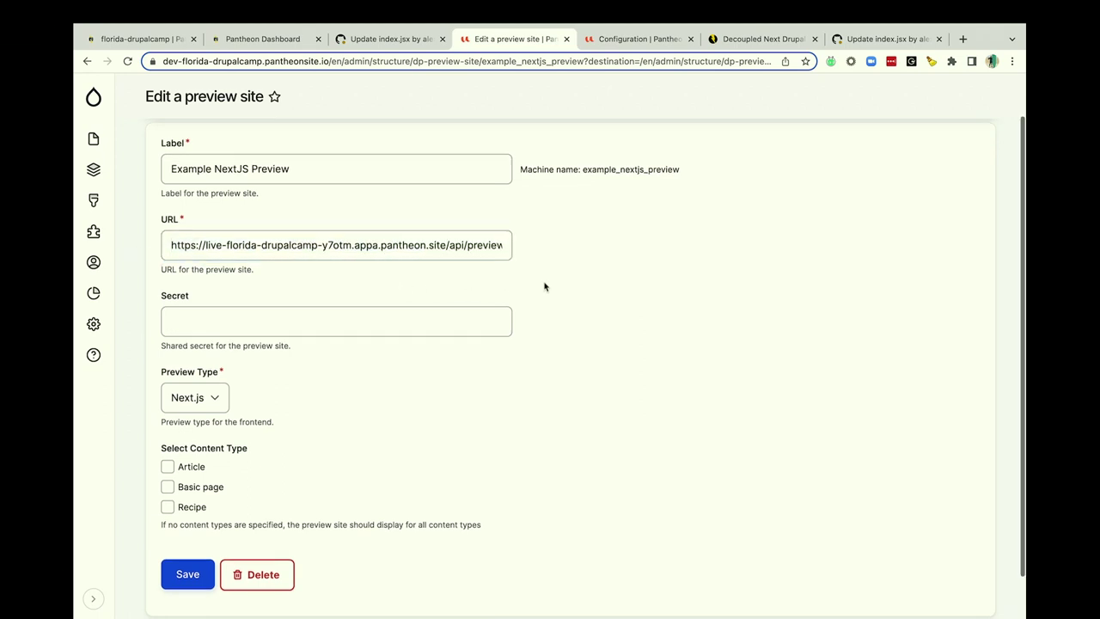
# - Keep nextjs as the preview type and go back to the Preview Site configuration list
pyautogui.scroll(-1, 545, 286)
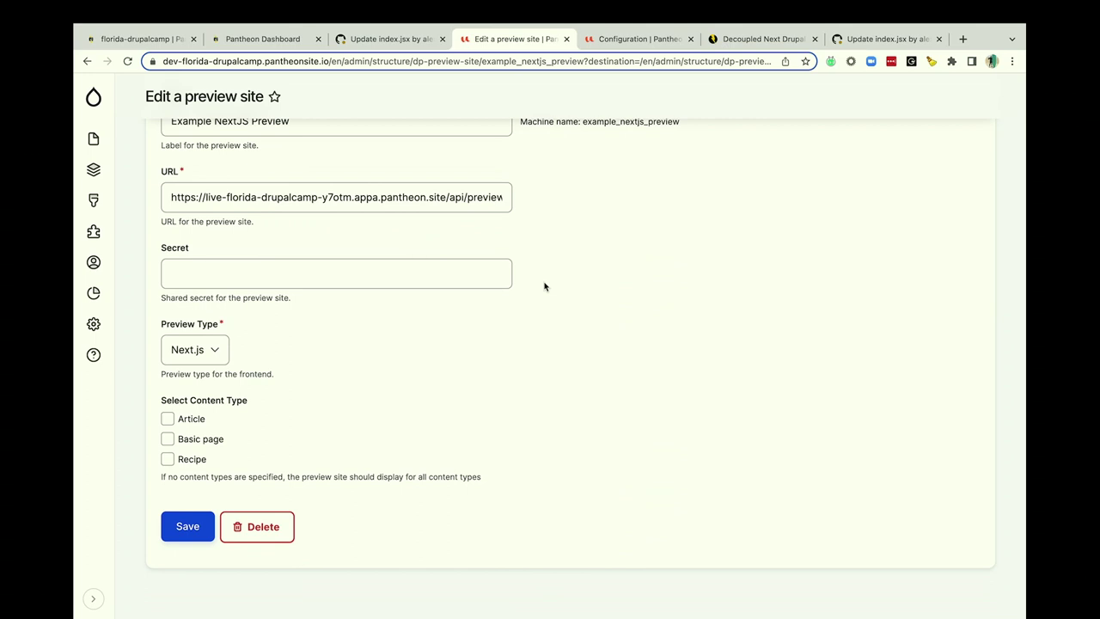
pyautogui.click(172, 362)
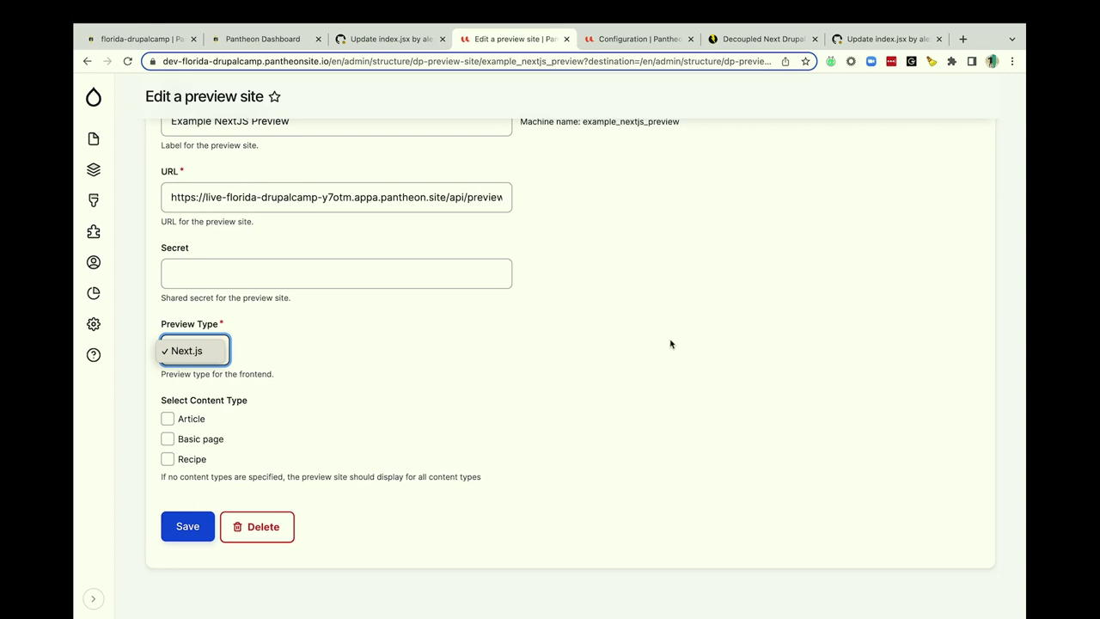
pyautogui.click(716, 330)
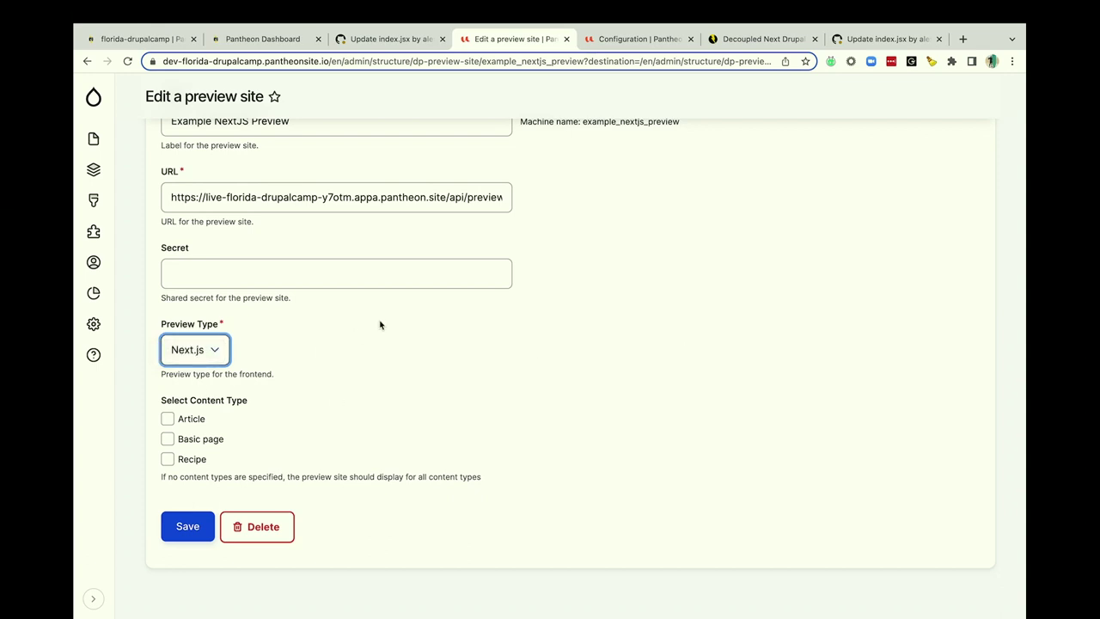
pyautogui.scroll(2, 380, 325)
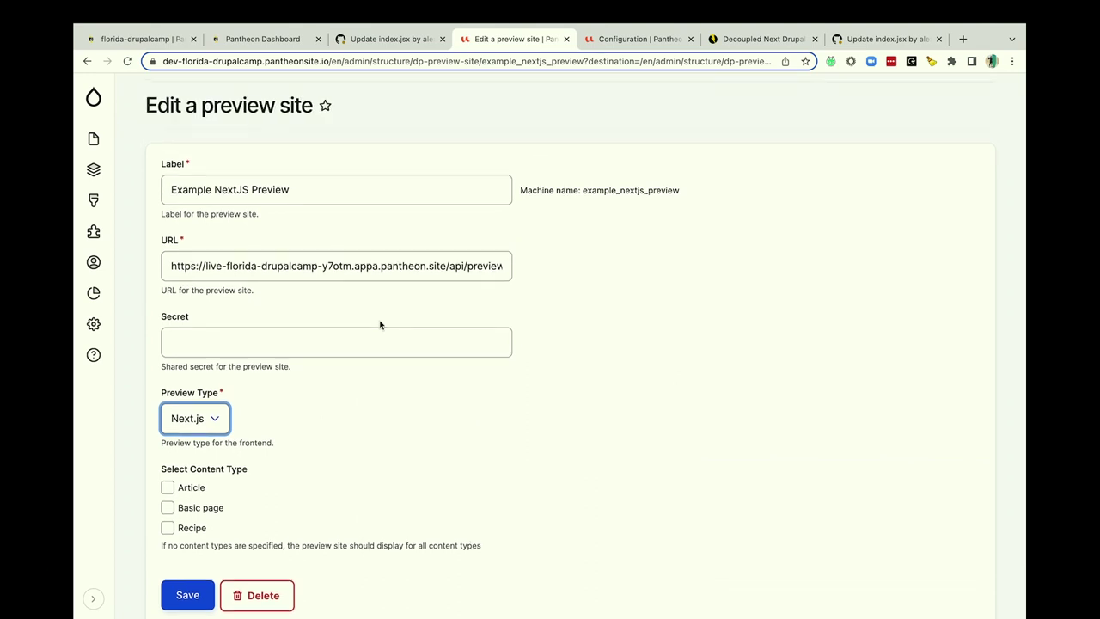
pyautogui.click(611, 332)
pyautogui.scroll(-1, 611, 331)
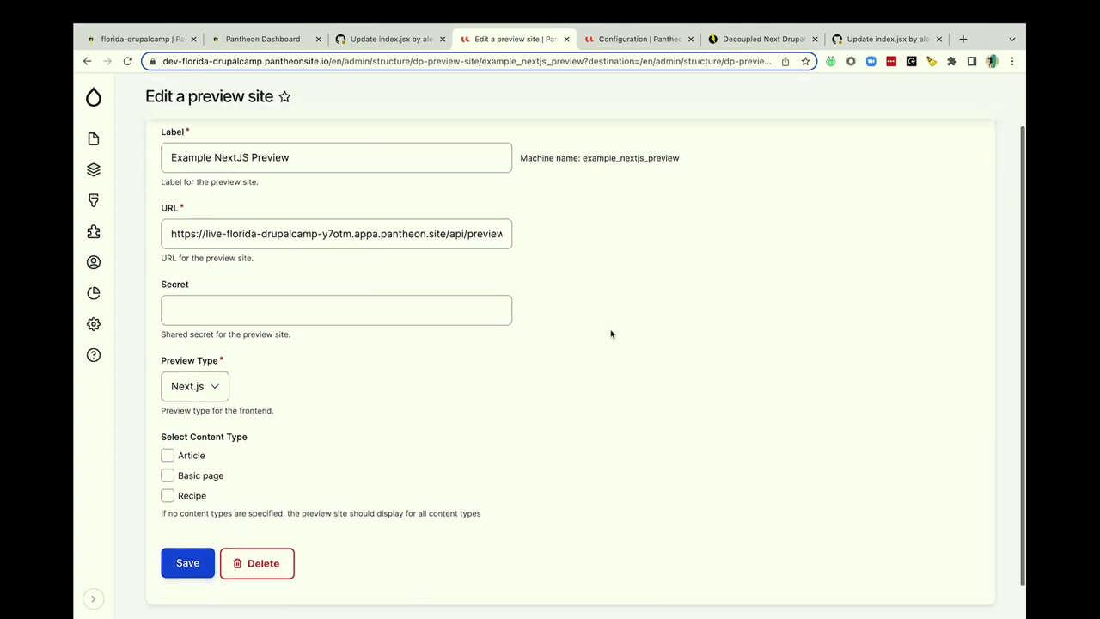
pyautogui.scroll(2, 330, 400)
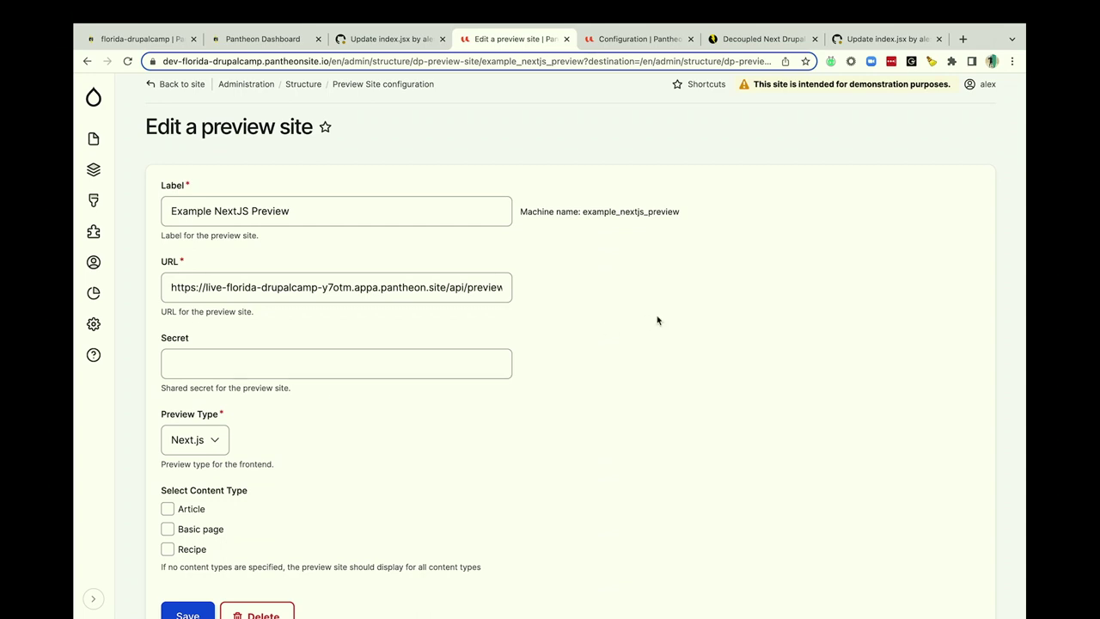
pyautogui.click(337, 61)
pyautogui.moveTo(374, 62); pyautogui.dragTo(478, 62)
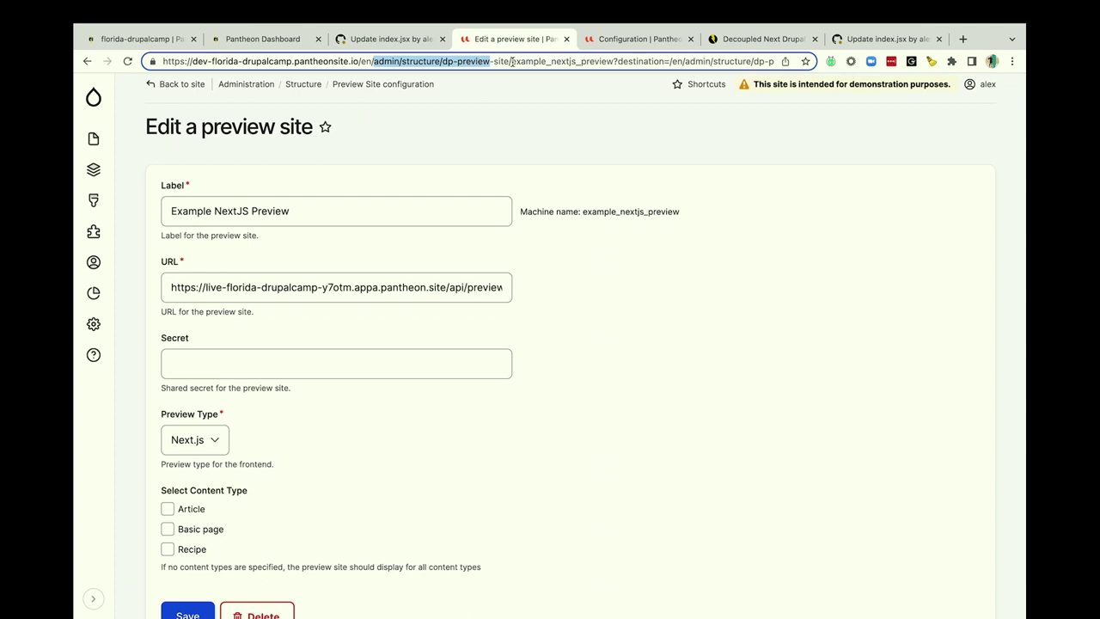
pyautogui.click(382, 84)
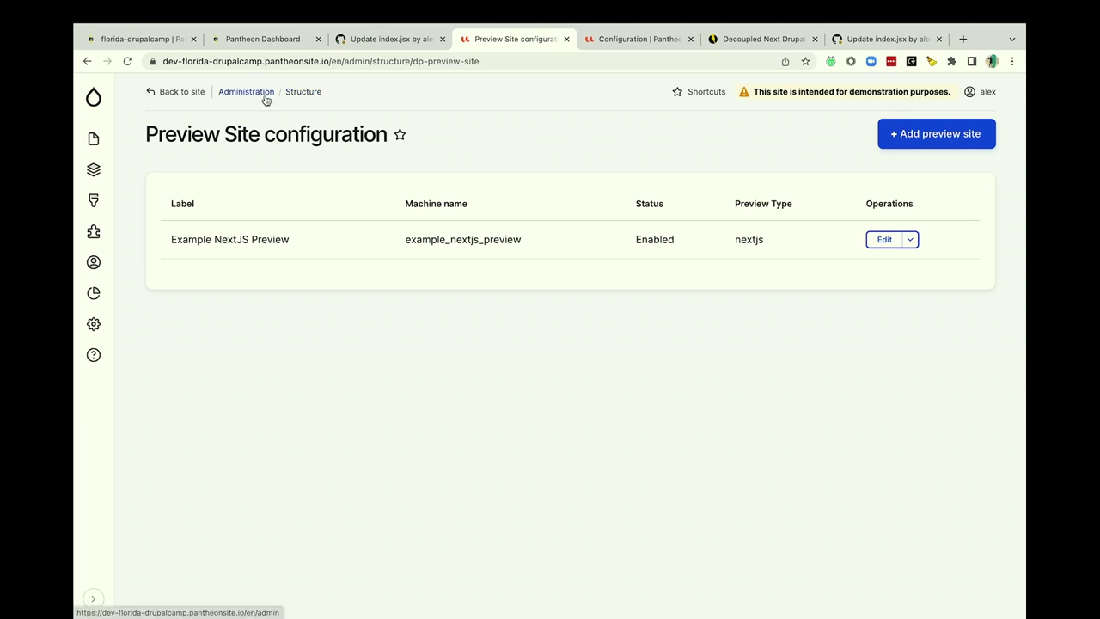
# - Go via Structure and the Content list back to the herbs article on the site
pyautogui.click(304, 92)
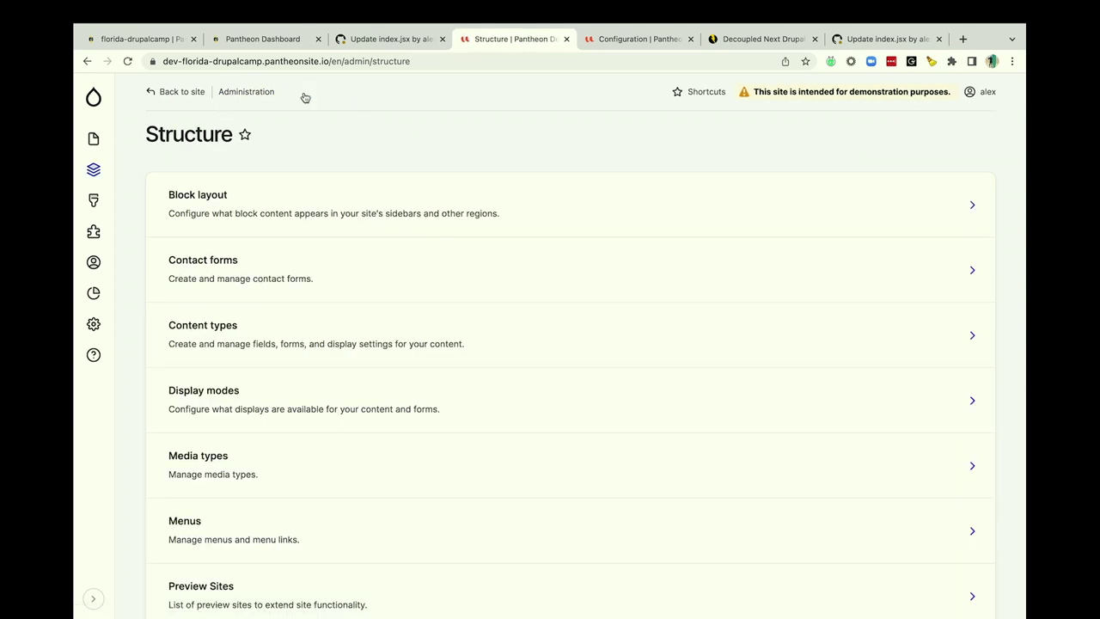
pyautogui.press('super+f')
pyautogui.scroll(-5, 283, 233)
pyautogui.scroll(1, 283, 233)
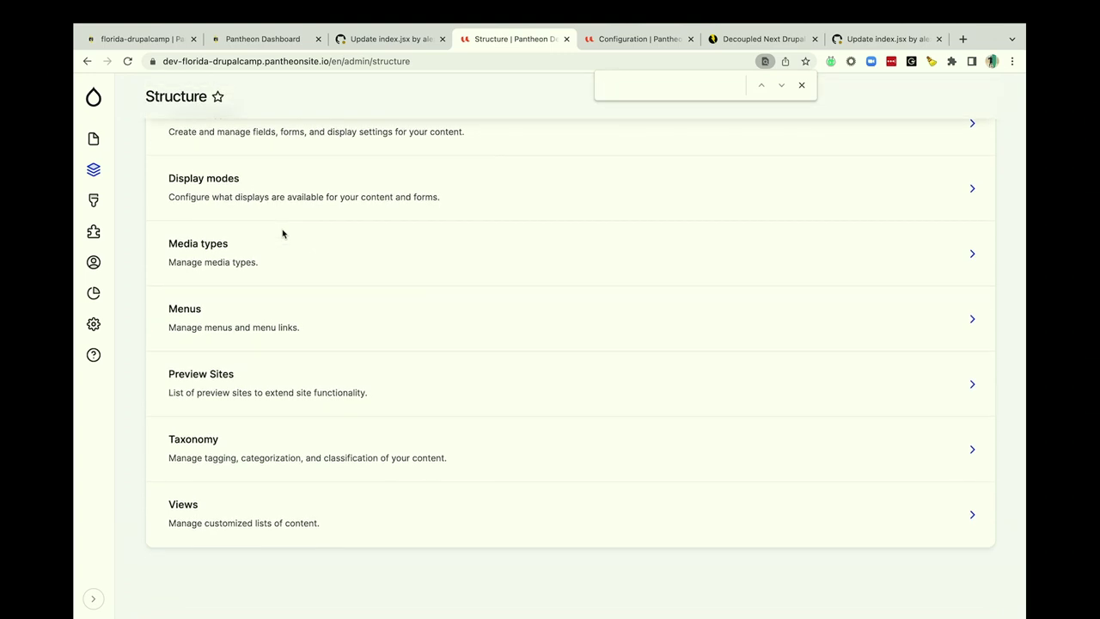
pyautogui.click(99, 148)
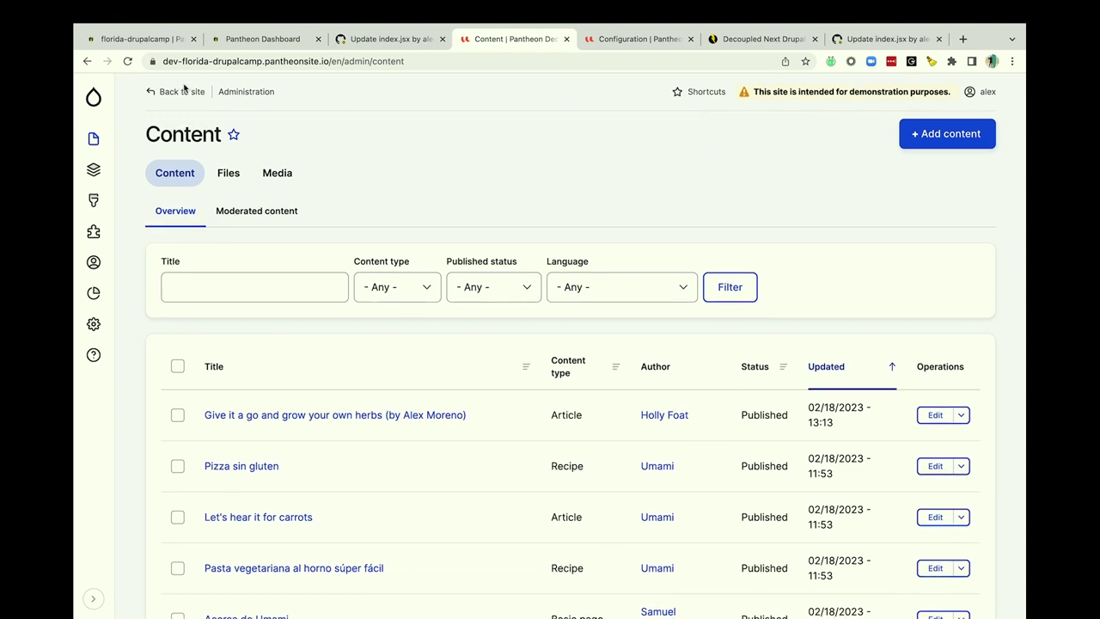
pyautogui.click(182, 92)
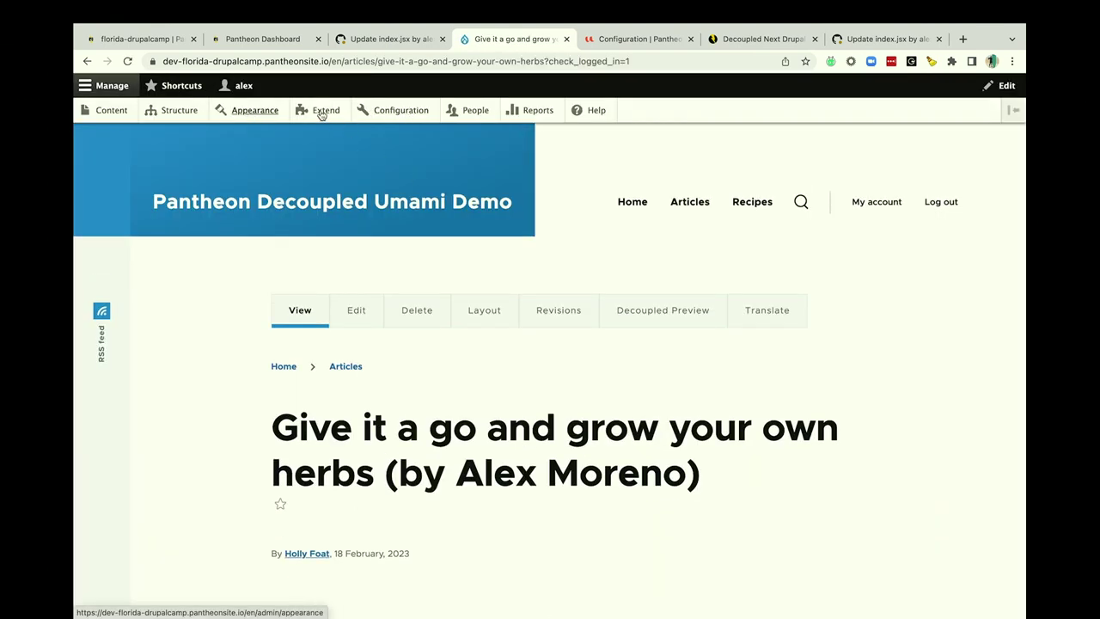
# - Search Configuration for 'servi', open the API consumers settings, and edit Example Consumer
pyautogui.click(407, 118)
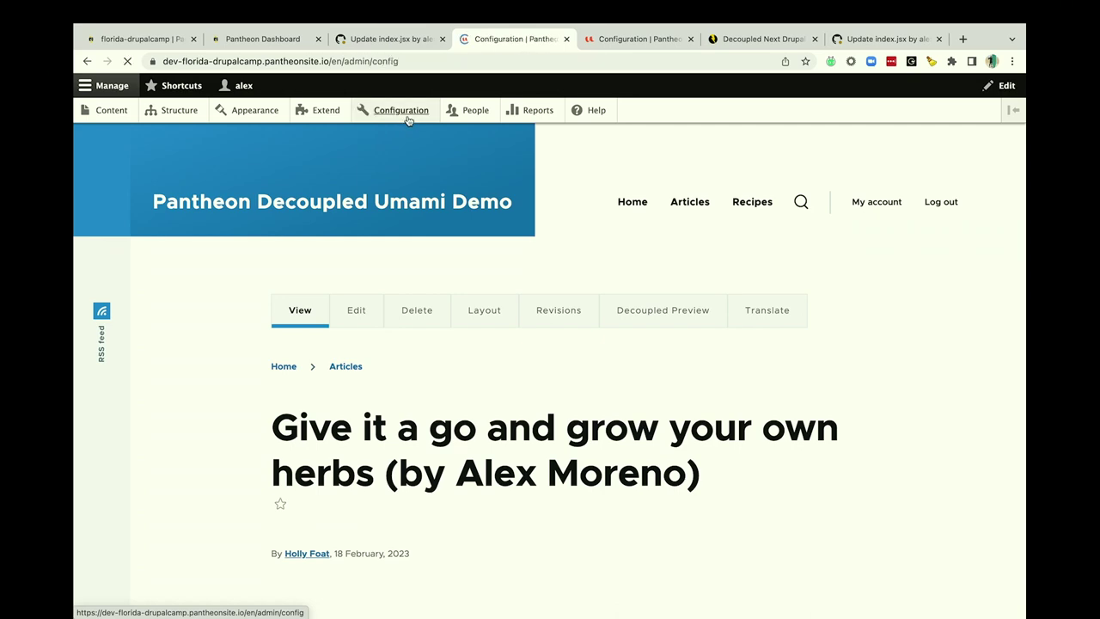
pyautogui.hotkey('ctrl', 'f')
pyautogui.write('servi')
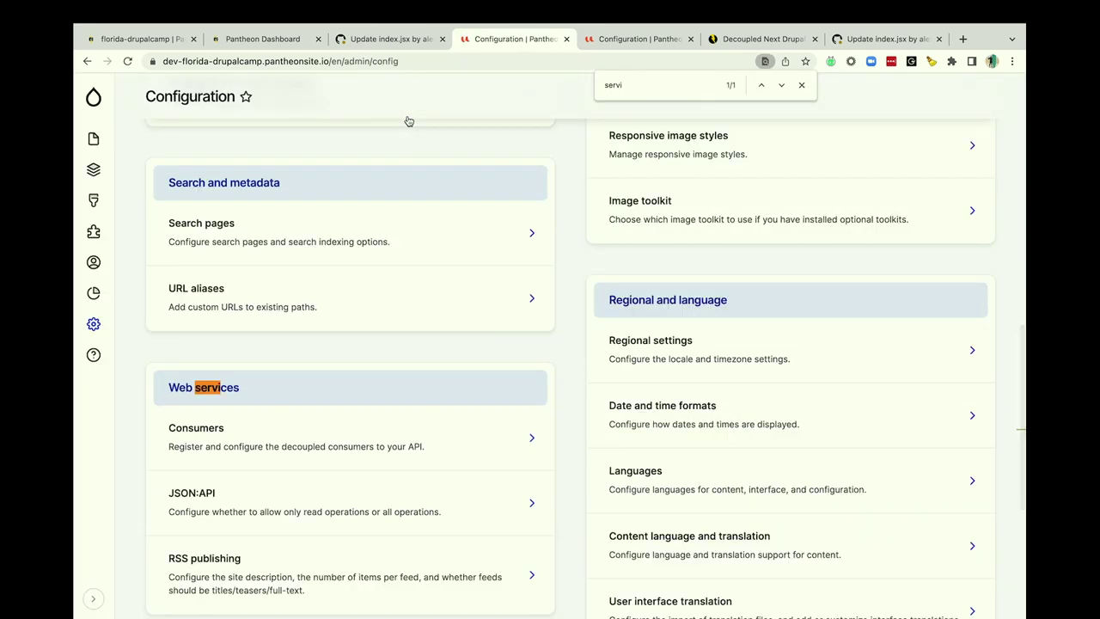
pyautogui.scroll(-3, 256, 327)
pyautogui.click(255, 311)
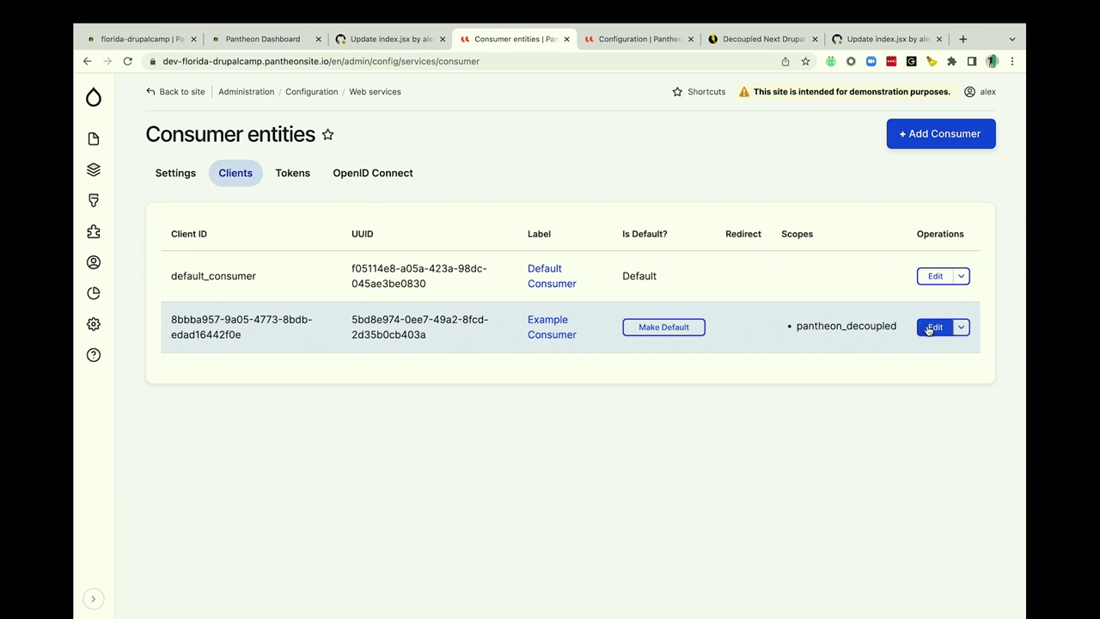
pyautogui.doubleClick(834, 327)
pyautogui.click(936, 327)
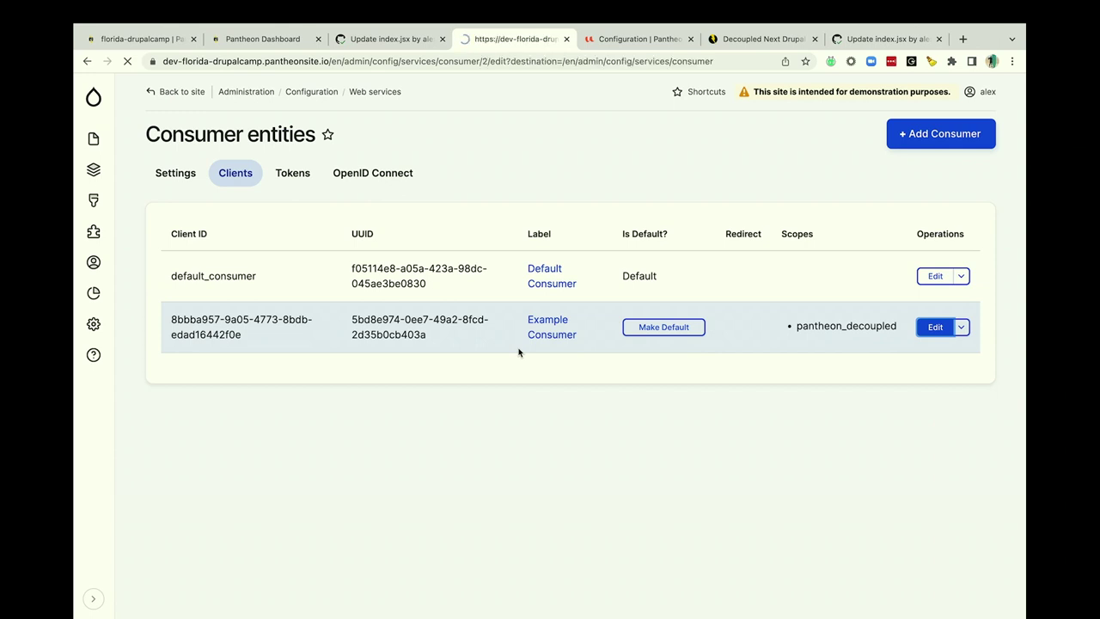
# - Scroll through the Edit Example Consumer form and select its Client ID value
pyautogui.scroll(-5, 519, 351)
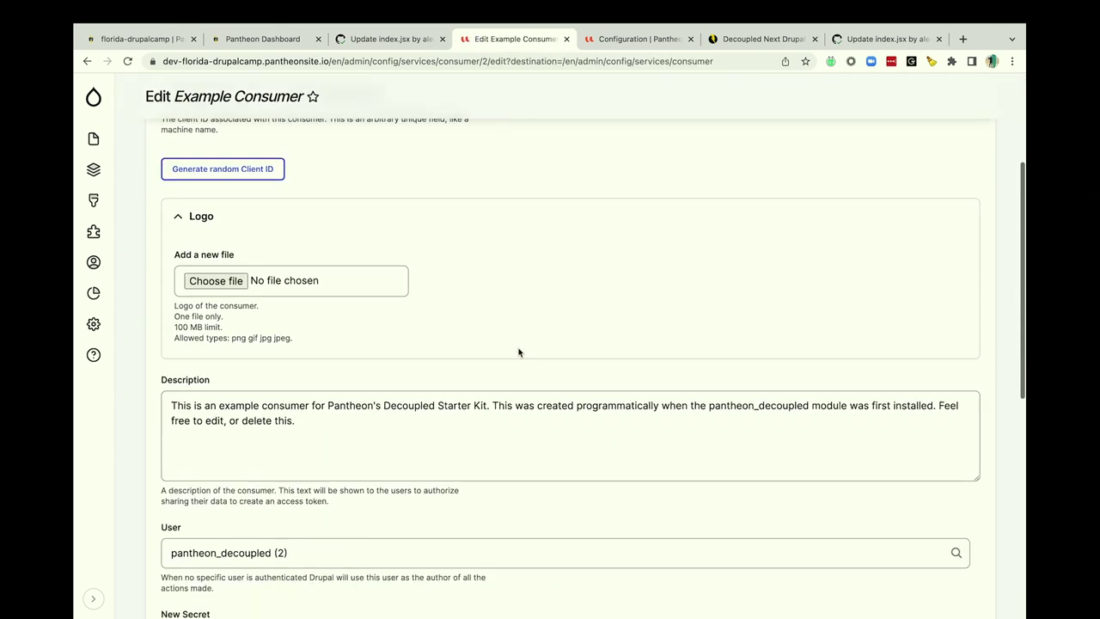
pyautogui.scroll(-3, 518, 351)
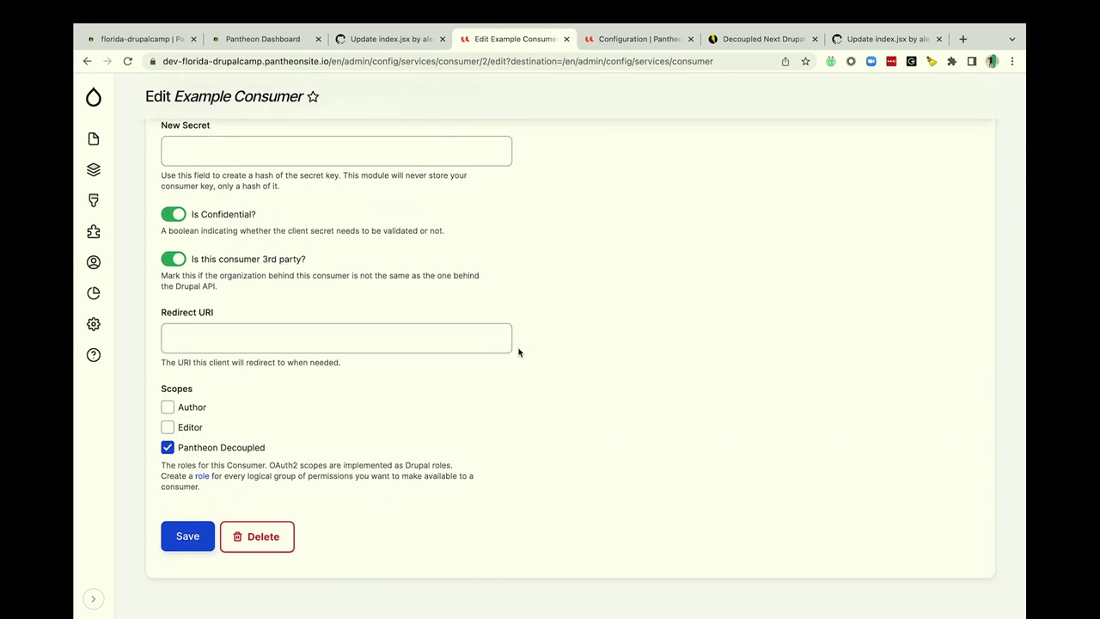
pyautogui.scroll(7, 518, 351)
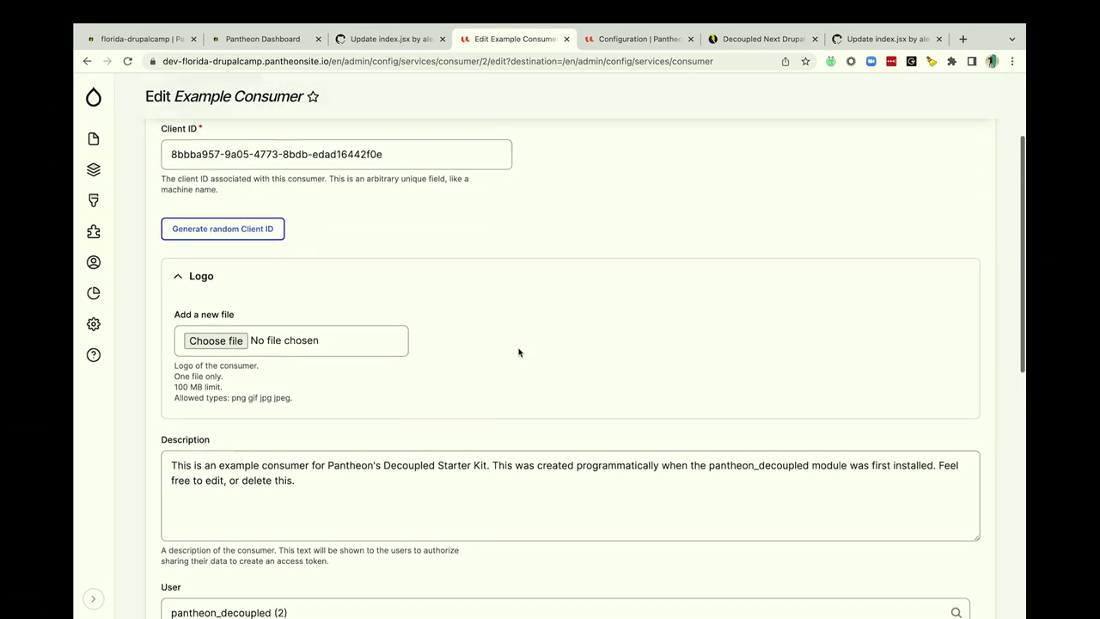
pyautogui.scroll(3, 519, 351)
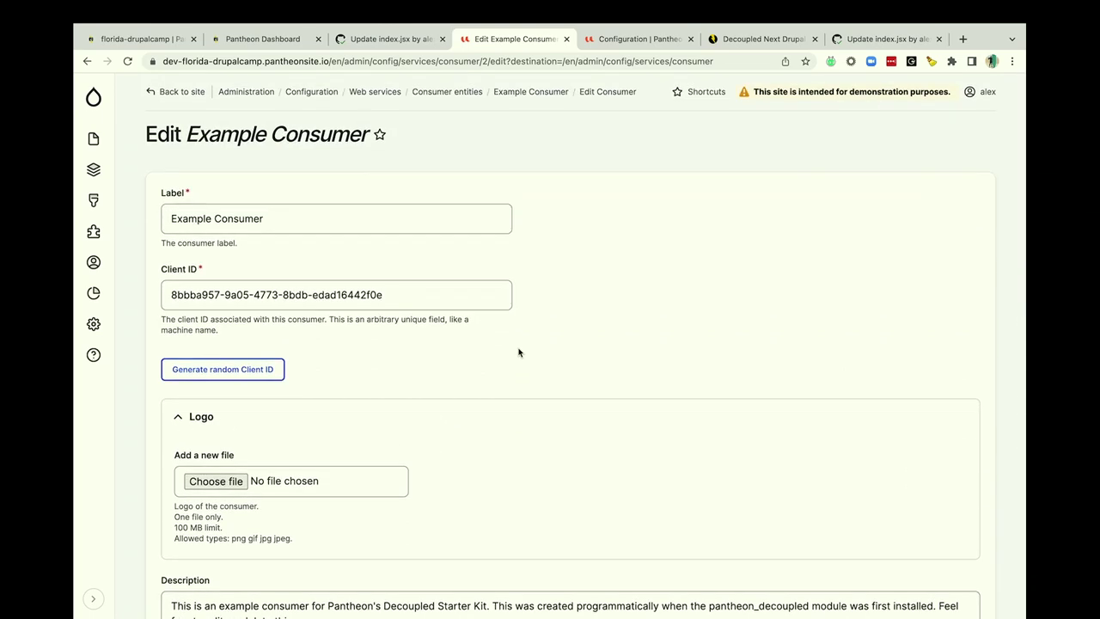
pyautogui.tripleClick(387, 295)
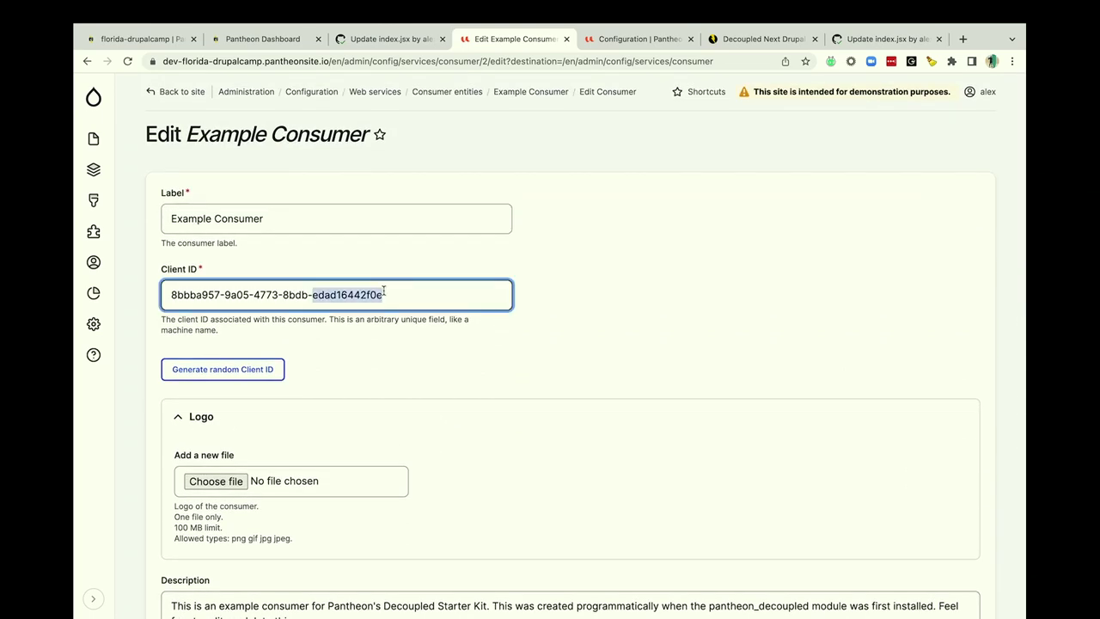
pyautogui.click(633, 295)
# - Scroll down and back to the top of the form, reselecting the Client ID field
pyautogui.scroll(-2, 634, 295)
pyautogui.scroll(-4, 634, 295)
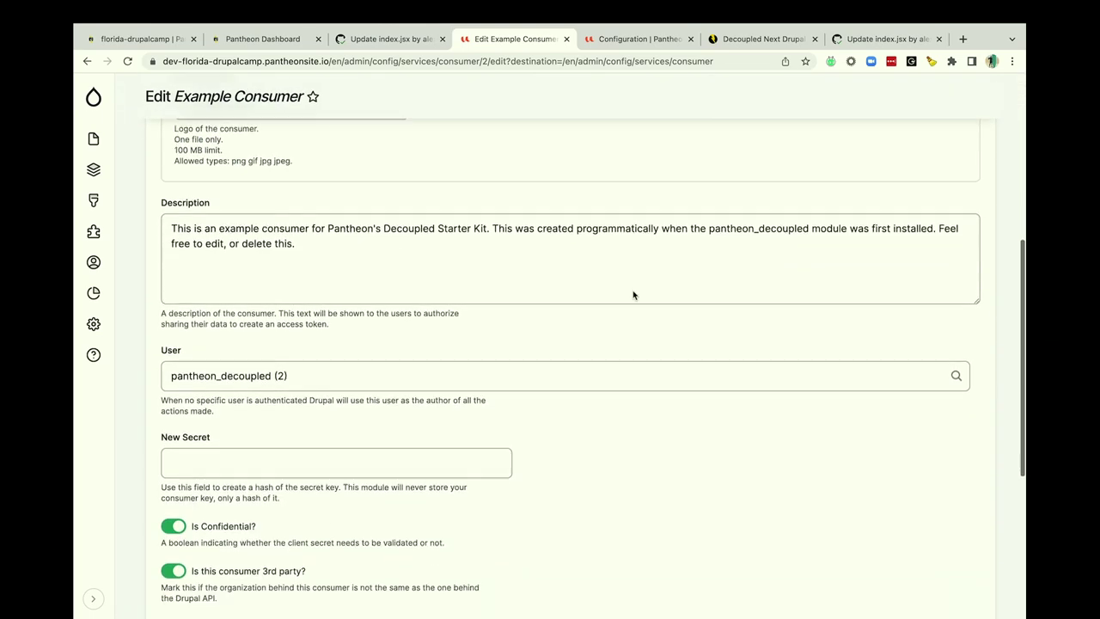
pyautogui.scroll(-2, 632, 295)
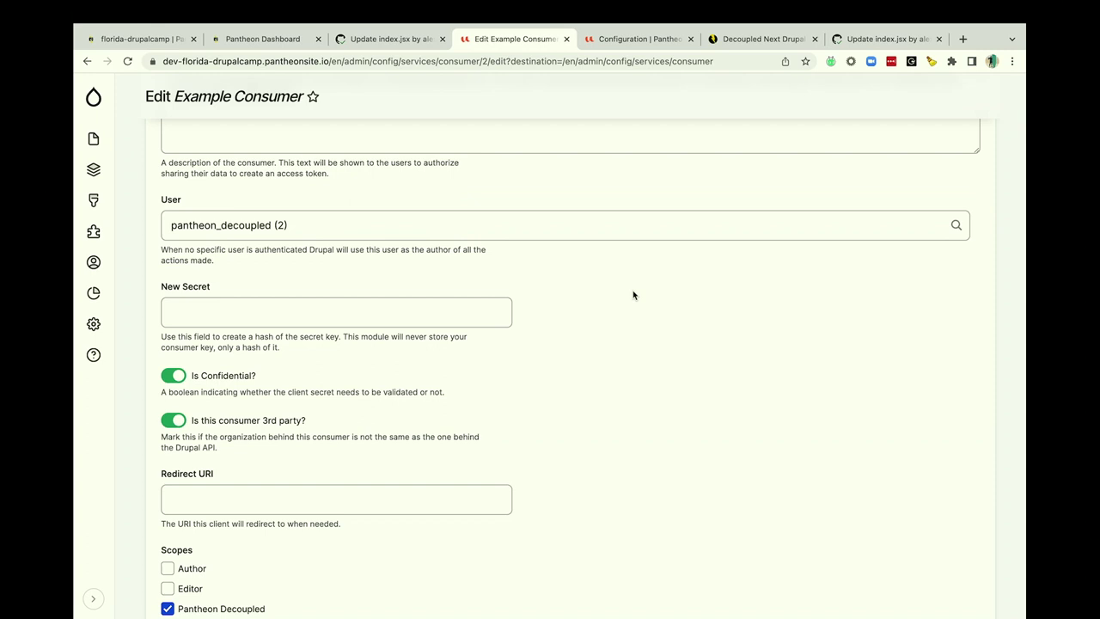
pyautogui.scroll(4, 695, 290)
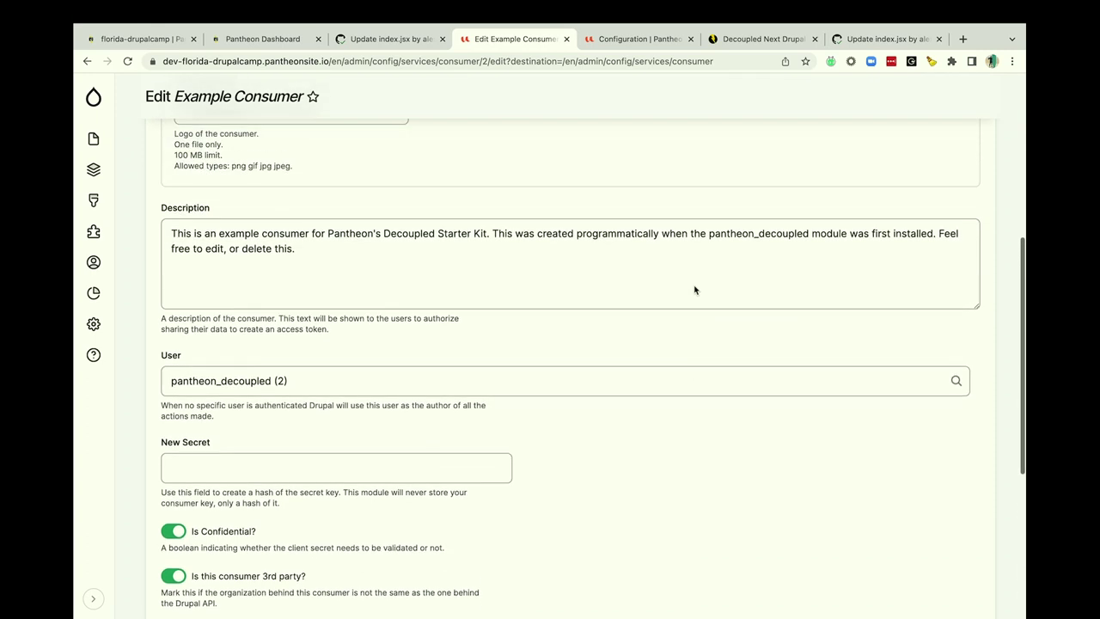
pyautogui.scroll(5, 695, 289)
pyautogui.scroll(5, 240, 197)
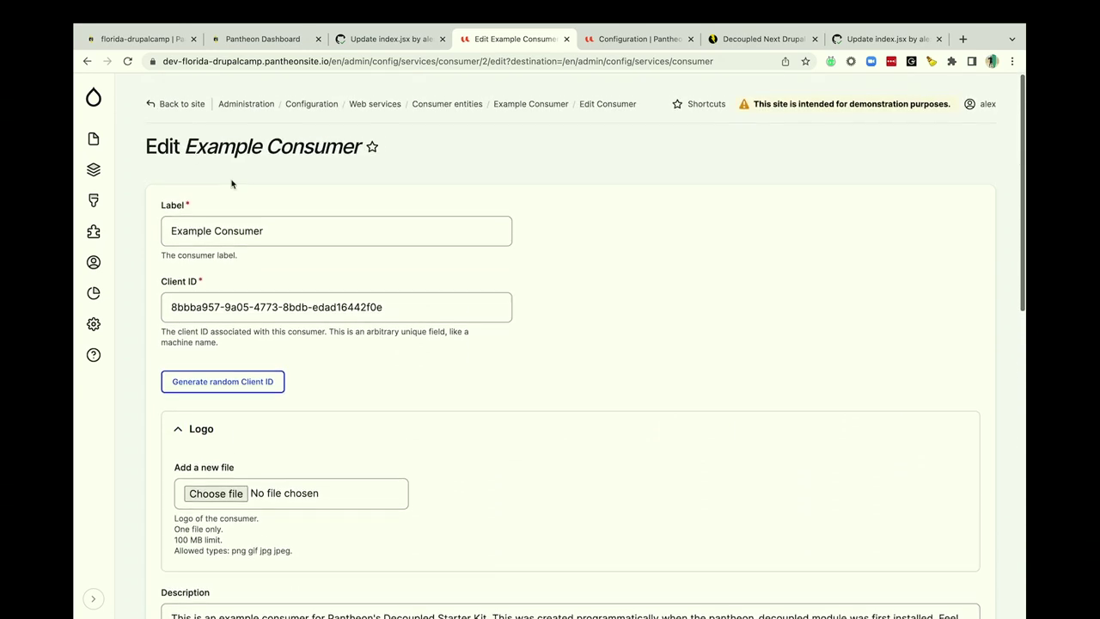
pyautogui.scroll(-1, 231, 183)
pyautogui.tripleClick(275, 295)
pyautogui.click(621, 356)
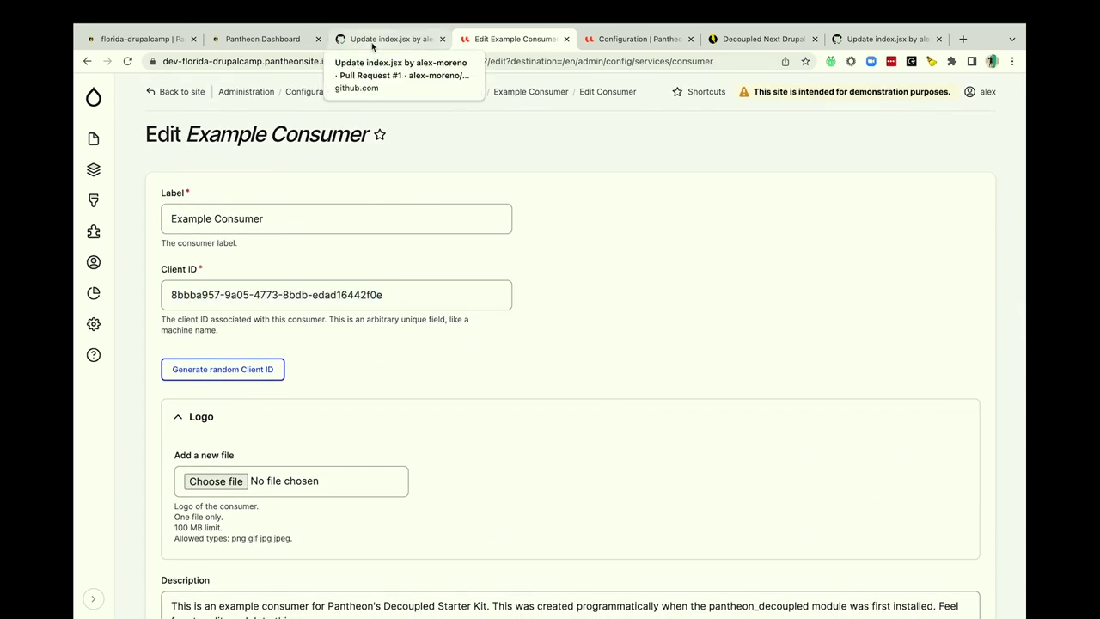
# - Open the Florida Drupalcamp build settings in a new tab and start adding site environment variables
pyautogui.click(282, 45)
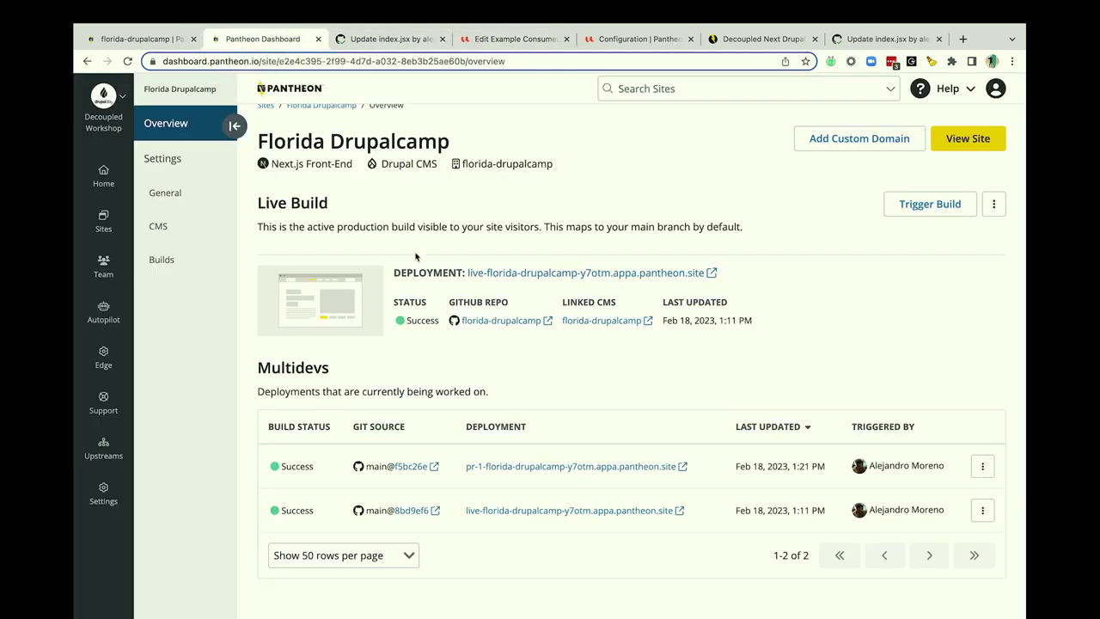
pyautogui.keyDown('super'); pyautogui.click(163, 262); pyautogui.keyUp('super')
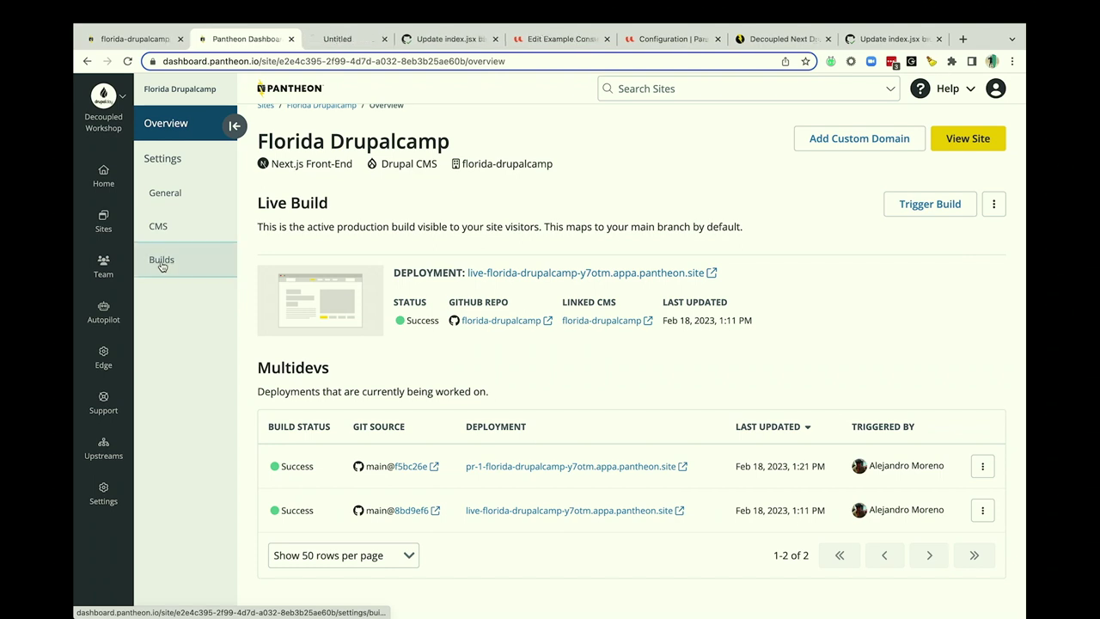
pyautogui.click(352, 39)
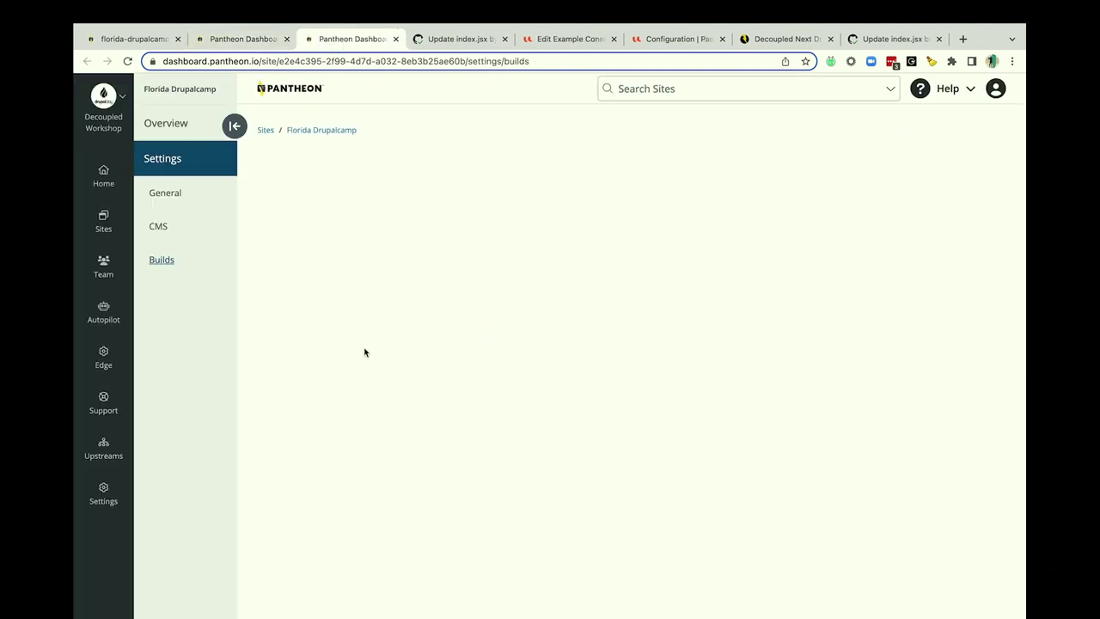
pyautogui.scroll(-2, 399, 359)
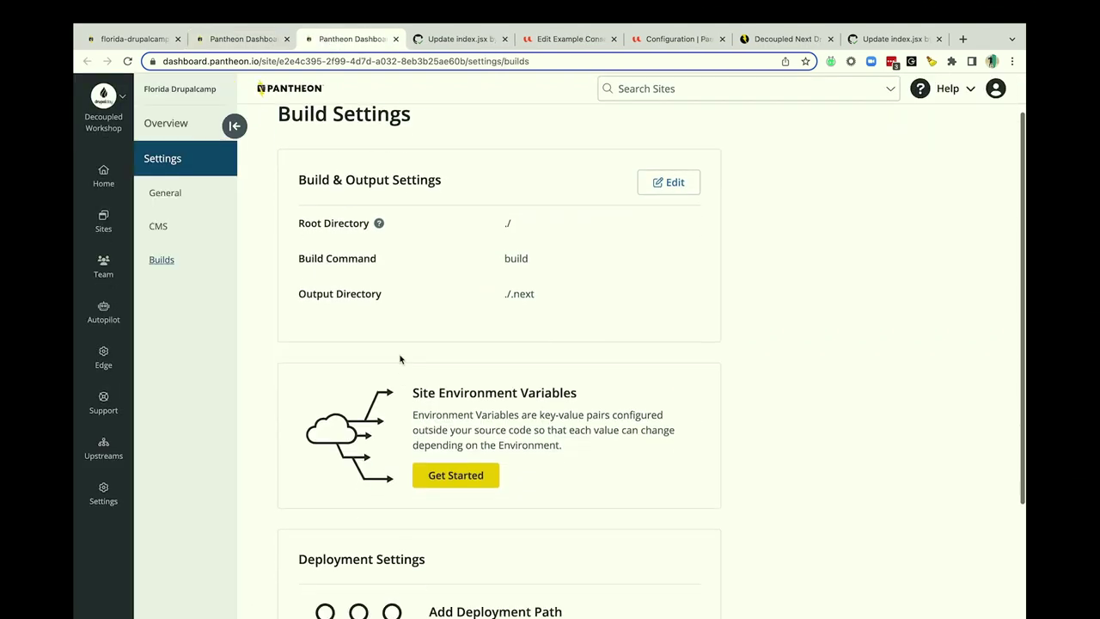
pyautogui.click(460, 451)
pyautogui.scroll(-2, 334, 411)
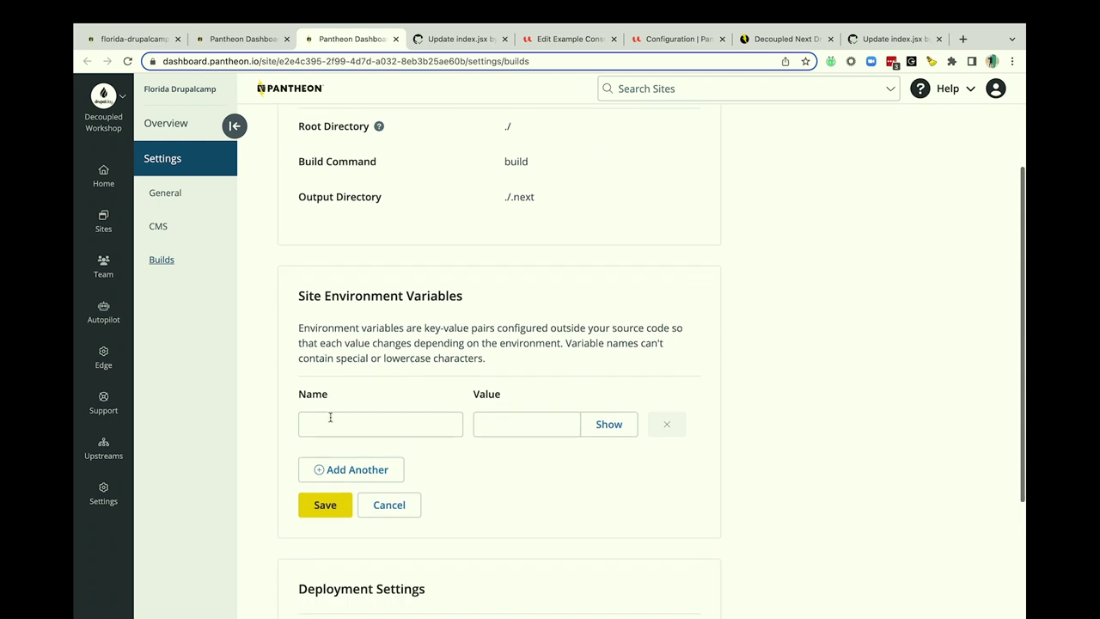
# - Paste the secret into the first variable's value, removing the ID mistakenly pasted as its name
pyautogui.click(332, 418)
pyautogui.hotkey('ctrl', 'v')
pyautogui.hotkey('ctrl', 'a')
pyautogui.hotkey('ctrl', 'x')
pyautogui.click(493, 422)
pyautogui.hotkey('ctrl', 'v')
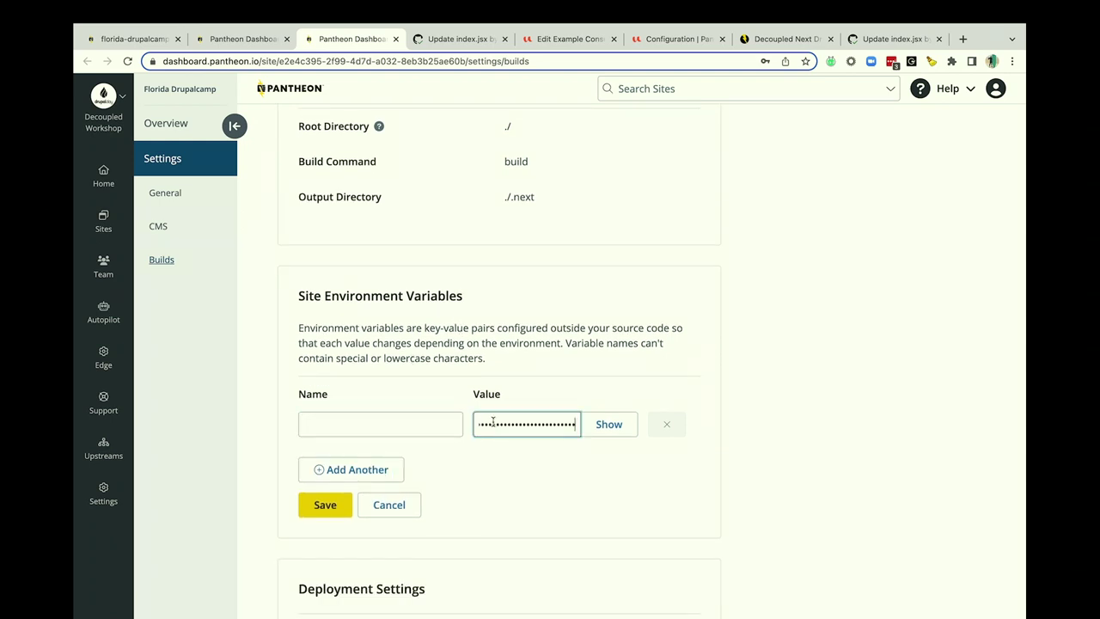
# - Add a second variable row and name the two variables PREVIEW_SECRET and CLIENT_ID
pyautogui.click(373, 466)
pyautogui.click(369, 434)
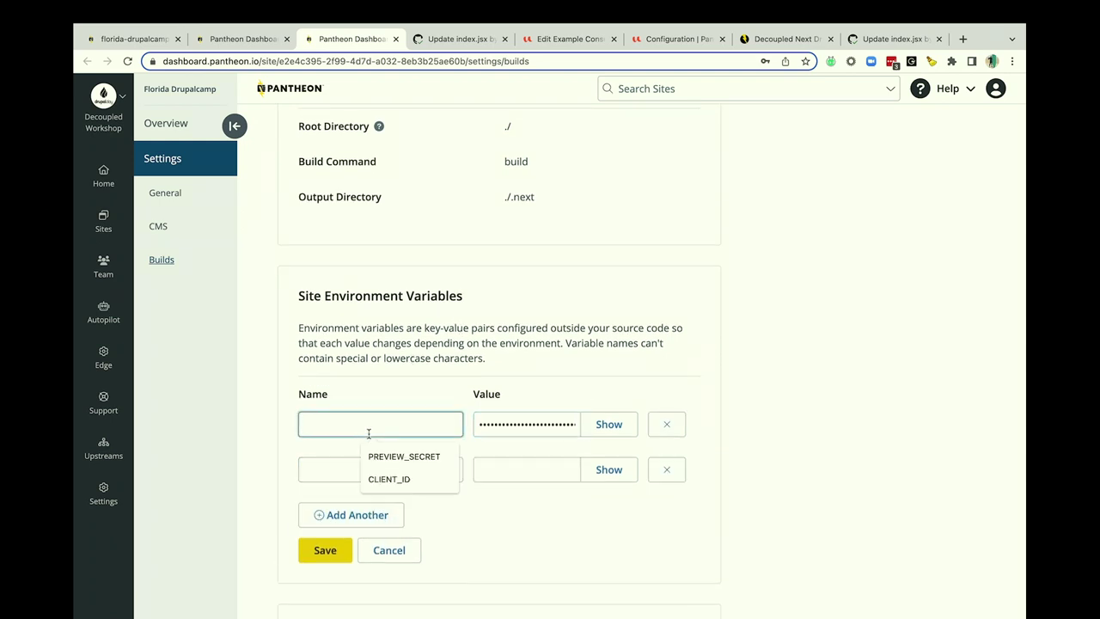
pyautogui.click(378, 456)
pyautogui.click(359, 464)
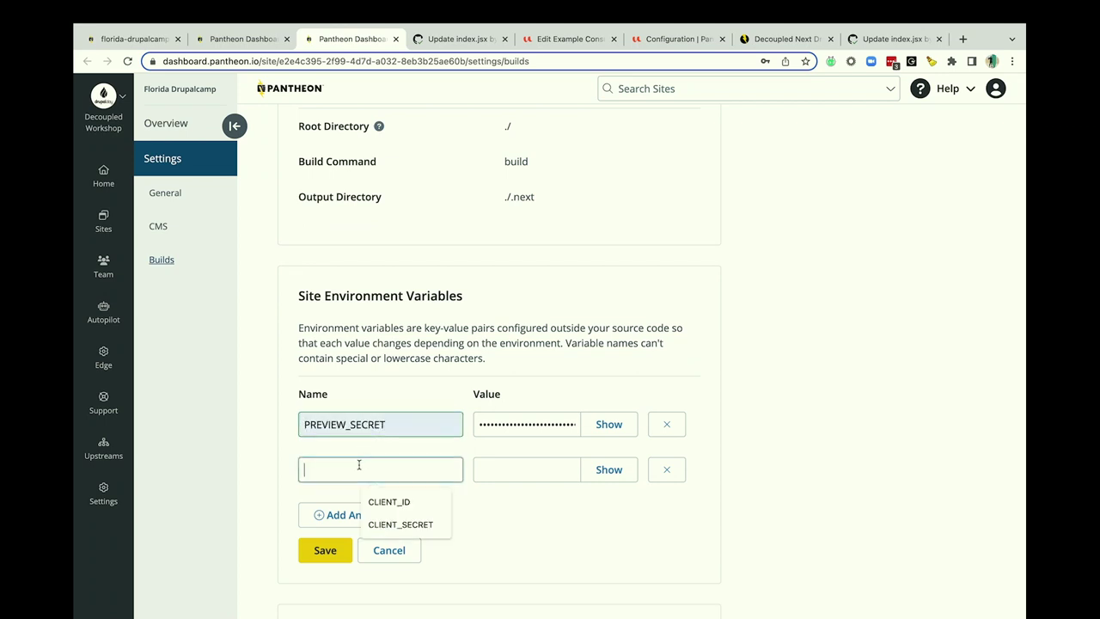
pyautogui.click(383, 504)
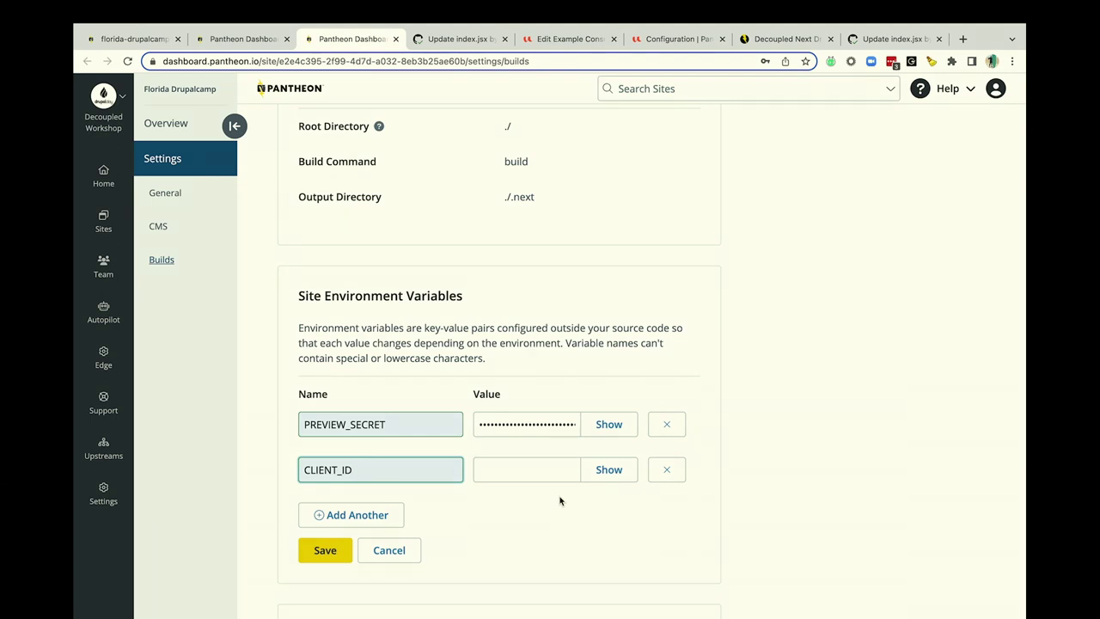
pyautogui.click(771, 462)
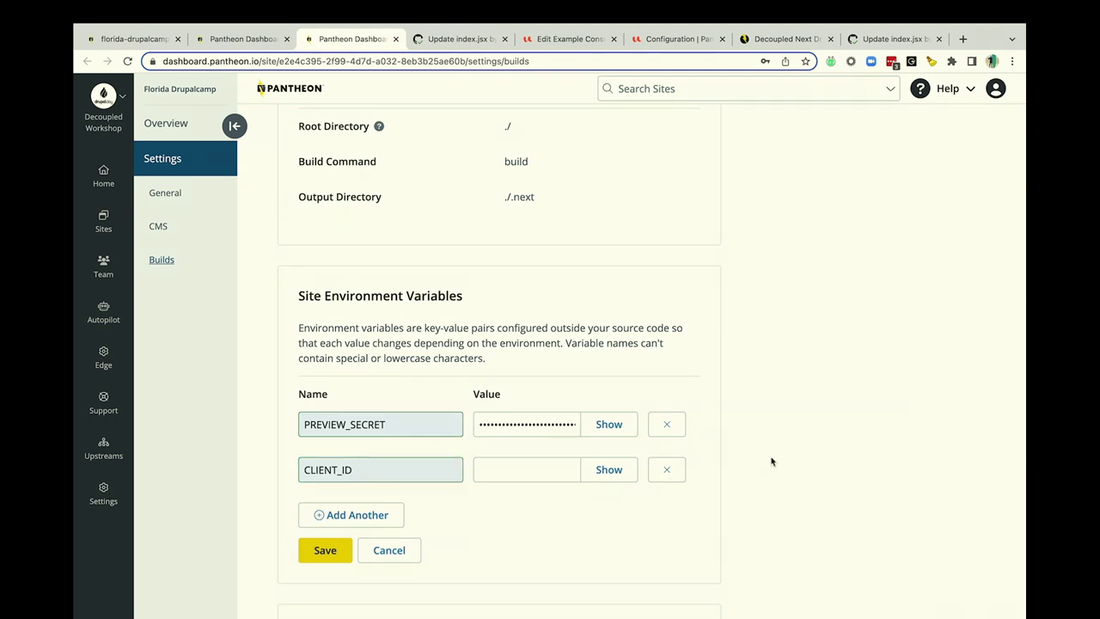
pyautogui.scroll(2, 771, 462)
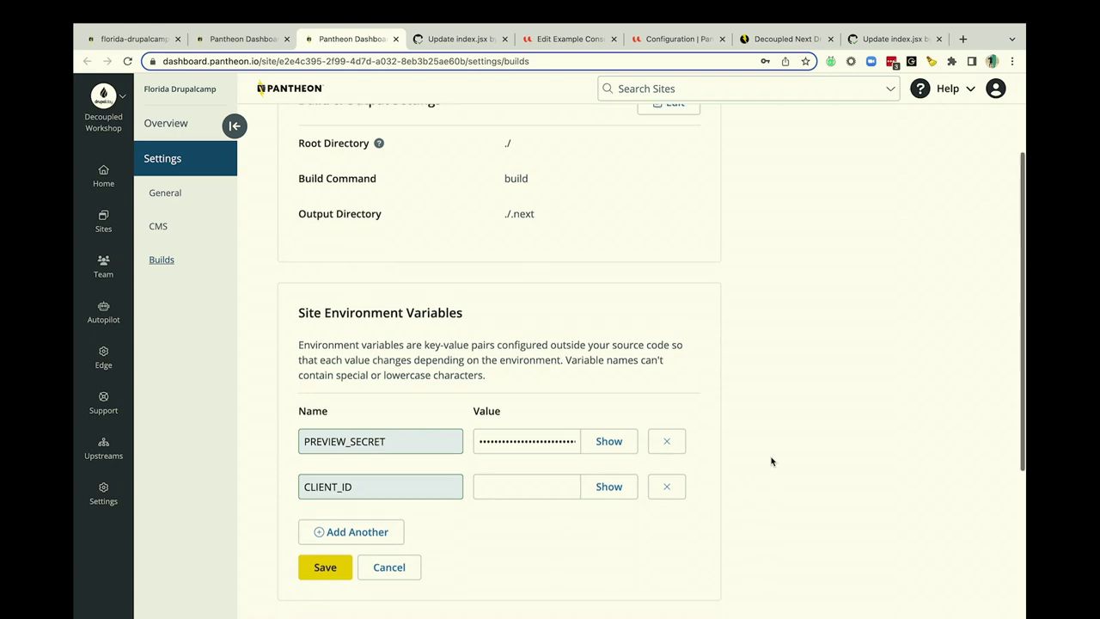
pyautogui.scroll(-5, 465, 367)
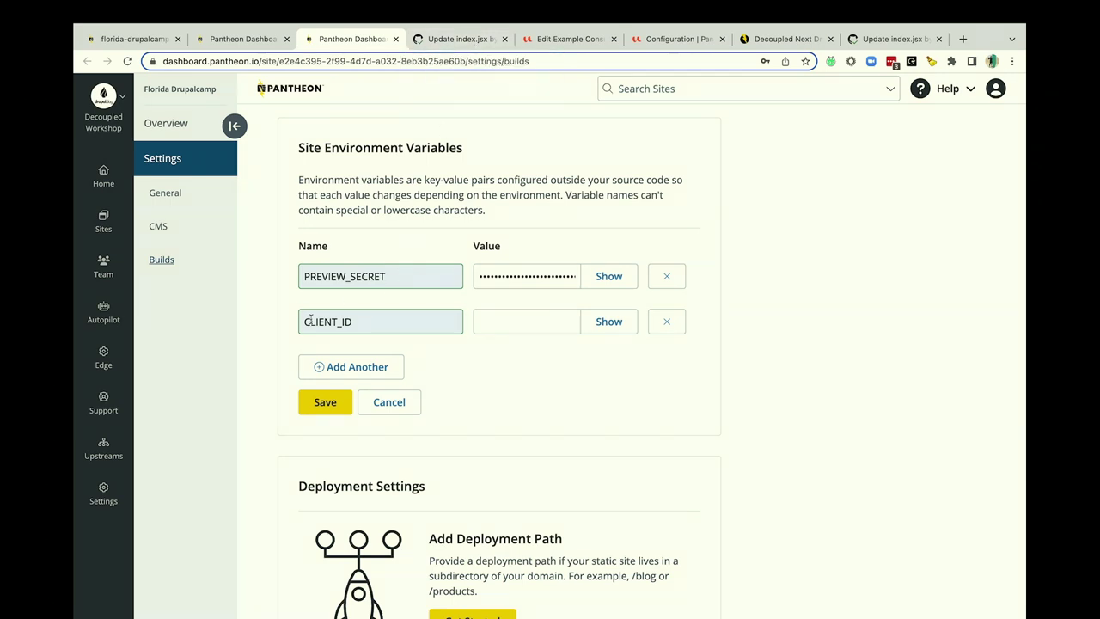
# - Copy the Drupal consumer's Client ID and paste it as the CLIENT_ID value
pyautogui.click(572, 39)
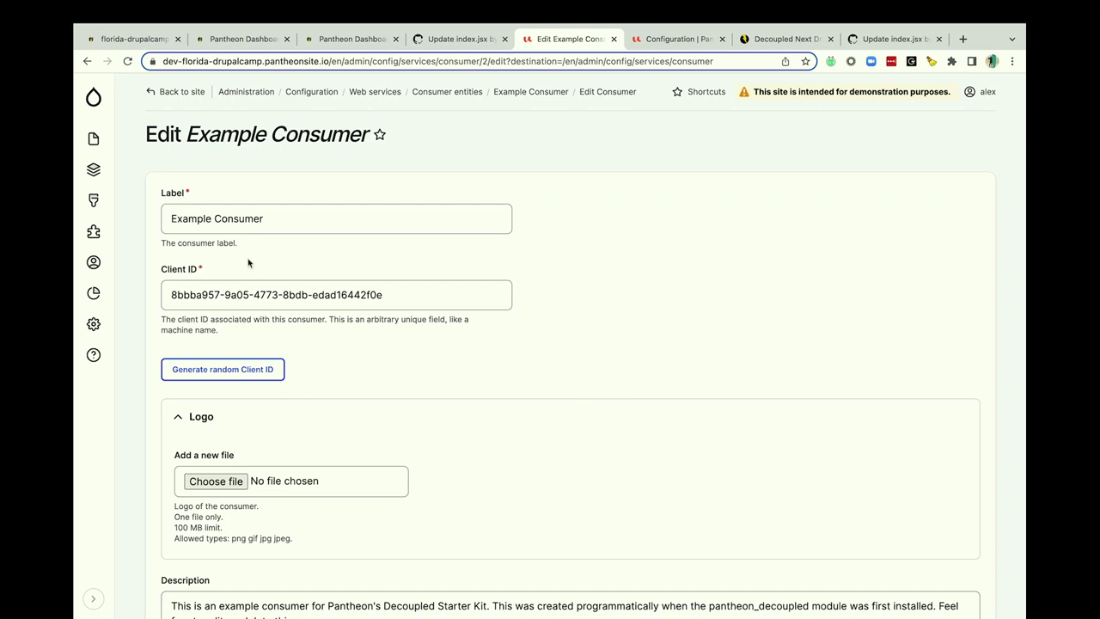
pyautogui.click(275, 295)
pyautogui.hotkey('ctrl', 'a')
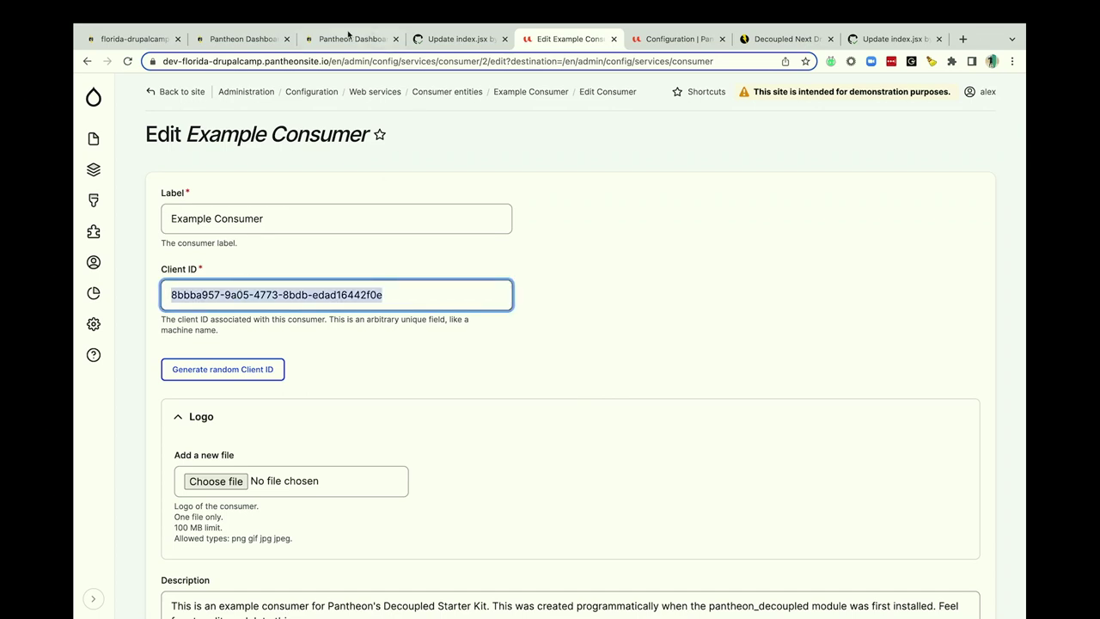
pyautogui.click(348, 39)
pyautogui.click(526, 327)
pyautogui.hotkey('ctrl', 'v')
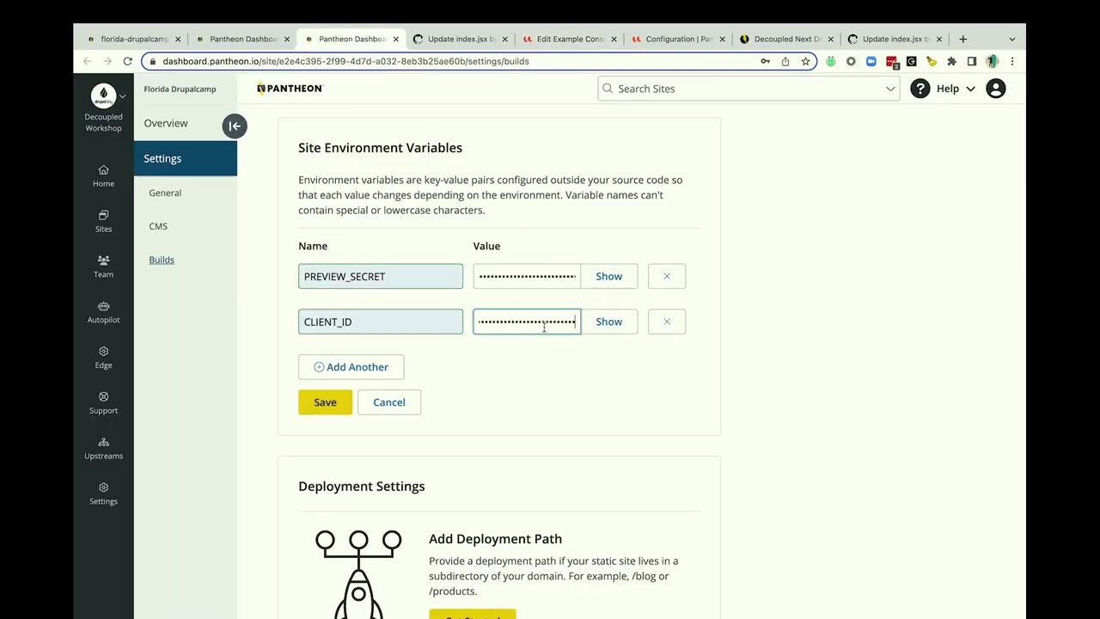
# - Clear the PREVIEW_SECRET value and recheck the environment variable list
pyautogui.click(515, 281)
pyautogui.hotkey('ctrl', 'a')
pyautogui.press('BackSpace')
pyautogui.click(756, 227)
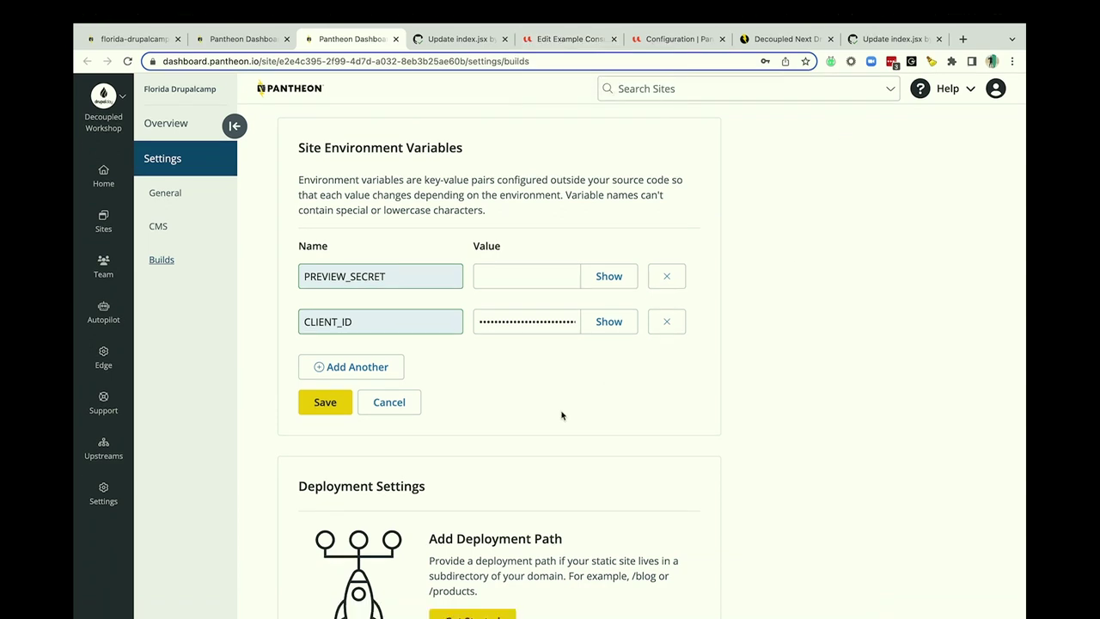
pyautogui.click(245, 39)
pyautogui.click(348, 41)
pyautogui.scroll(1, 381, 258)
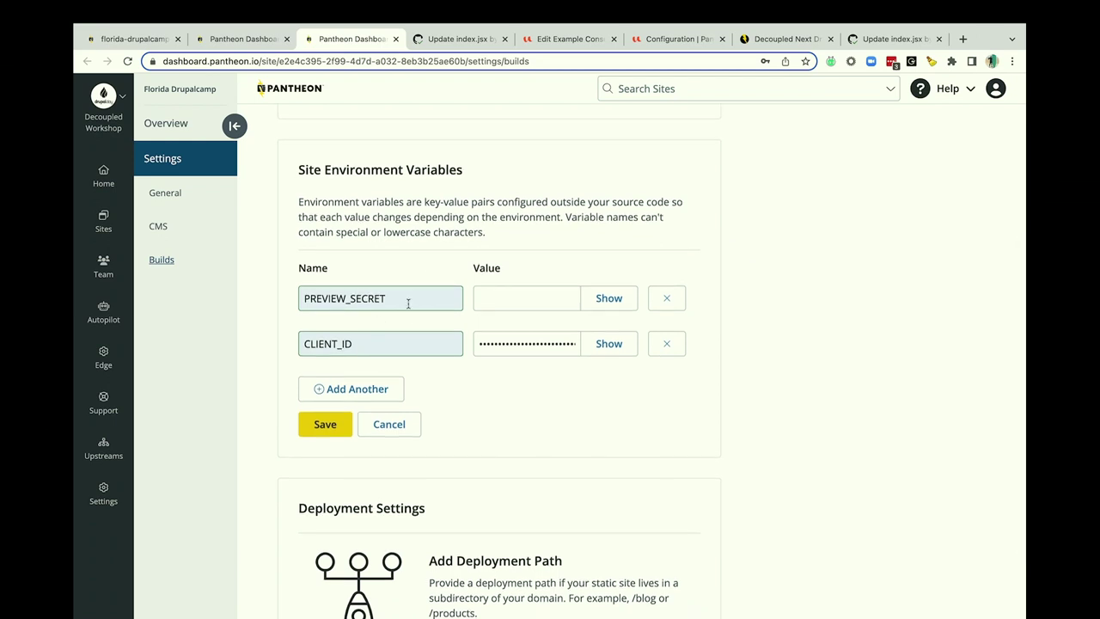
pyautogui.doubleClick(361, 307)
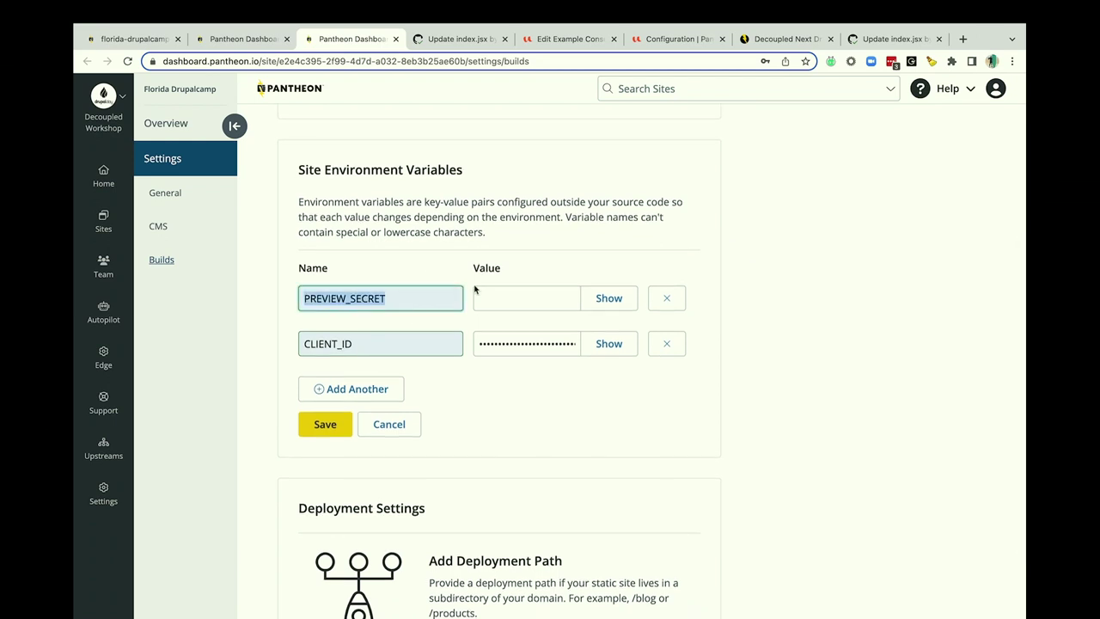
pyautogui.click(768, 255)
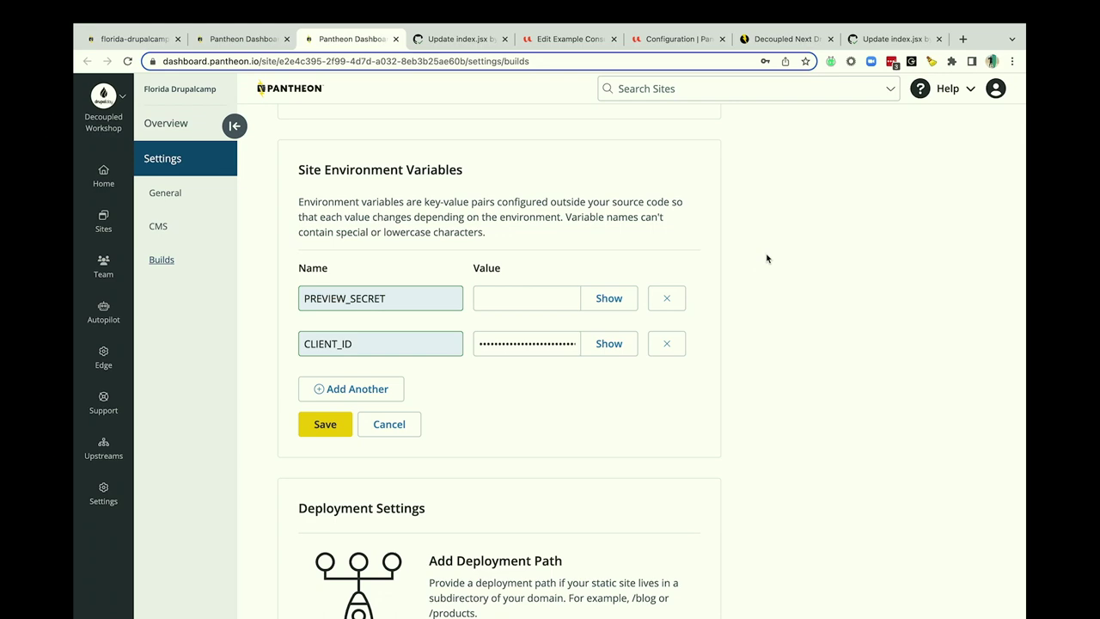
# - Open the Example NextJS Preview site's edit page from the Drupal Preview Site configuration
pyautogui.click(466, 40)
pyautogui.click(571, 40)
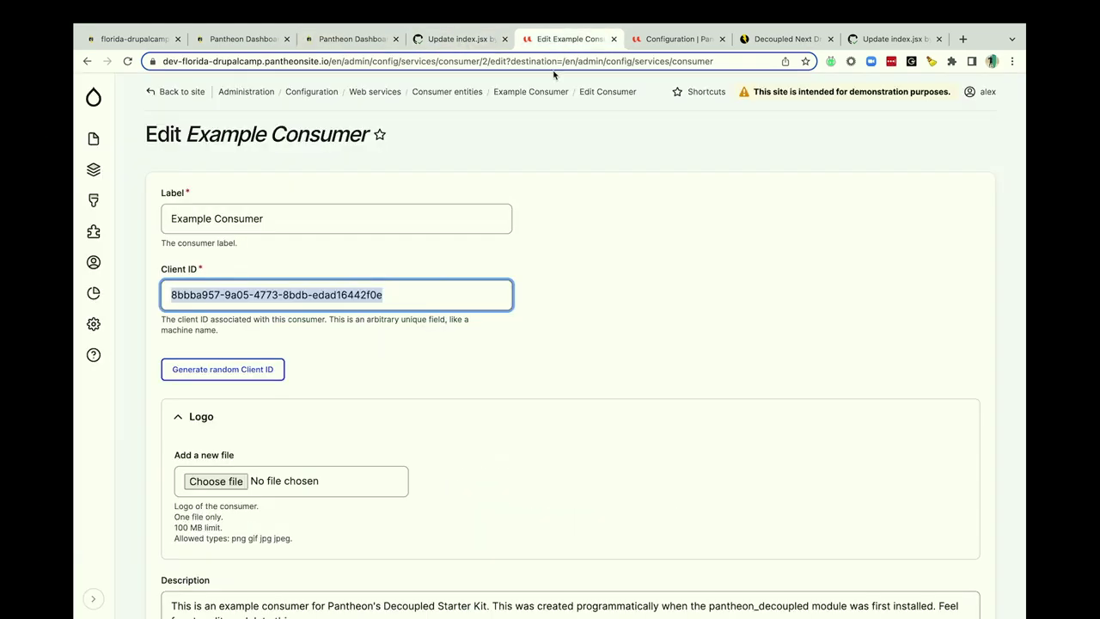
pyautogui.rightClick(87, 60)
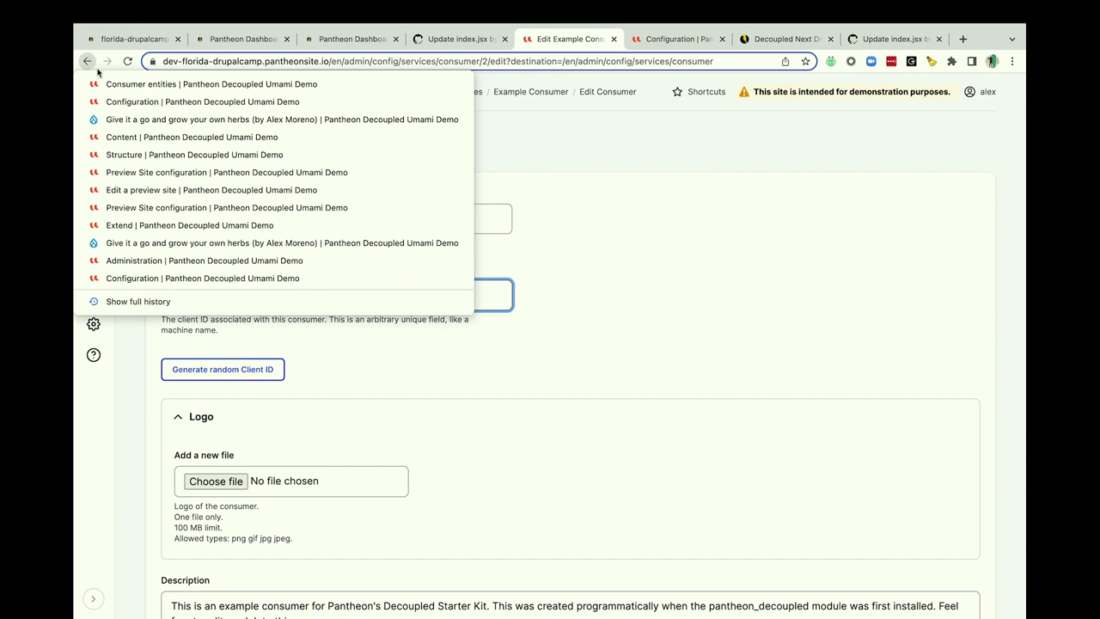
pyautogui.click(163, 175)
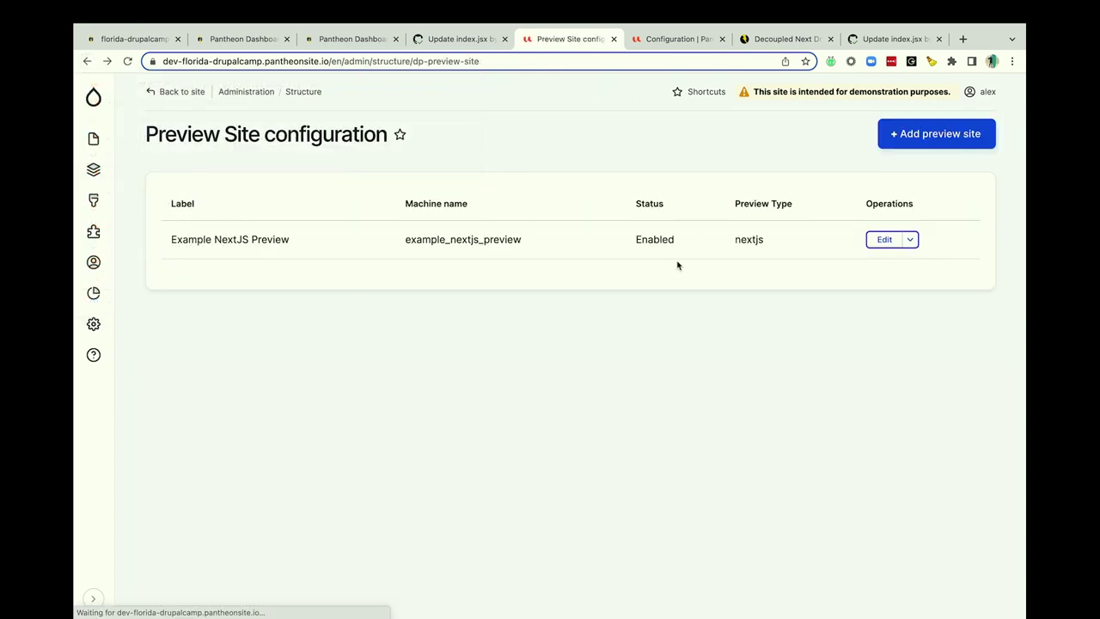
pyautogui.click(881, 239)
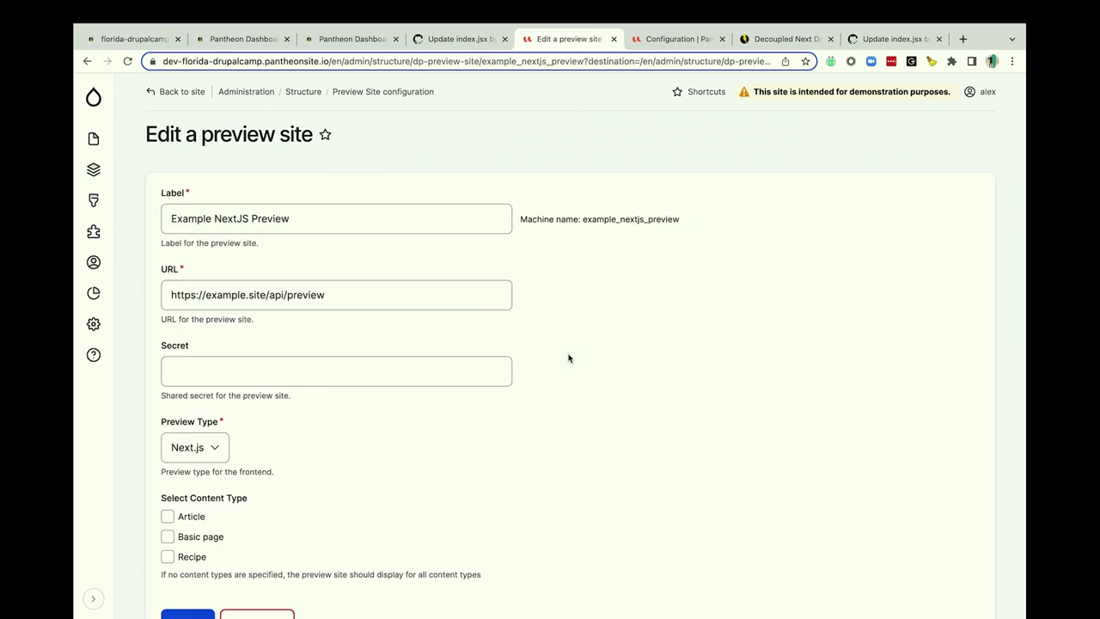
pyautogui.scroll(-2, 568, 358)
# - Review the preview site's Secret field and help text, then return to Pantheon's environment variables
pyautogui.click(199, 272)
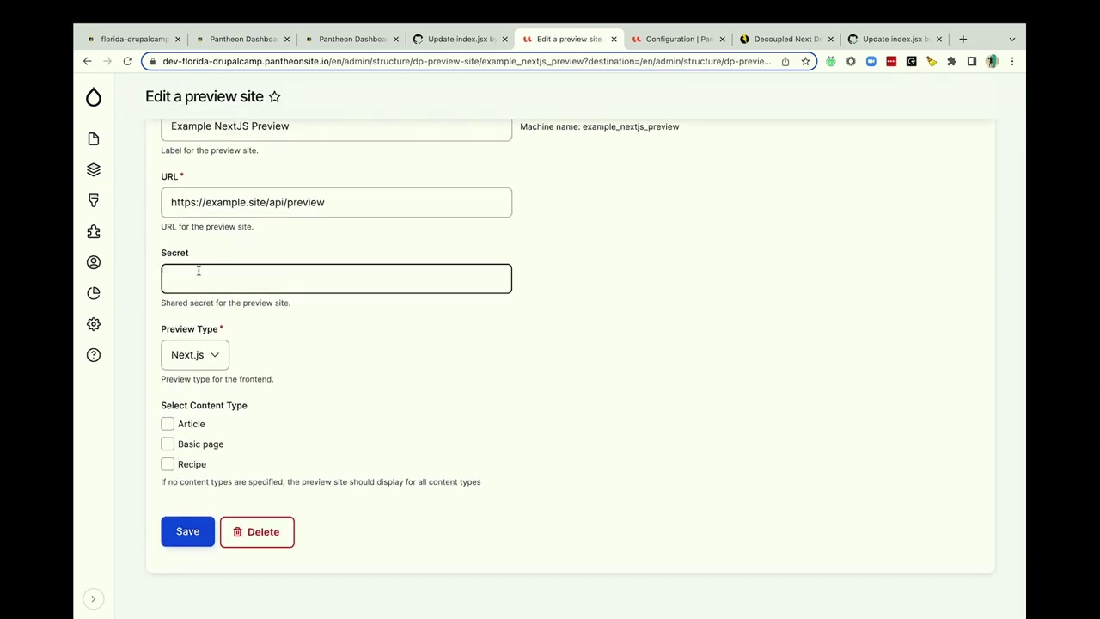
pyautogui.scroll(1, 614, 299)
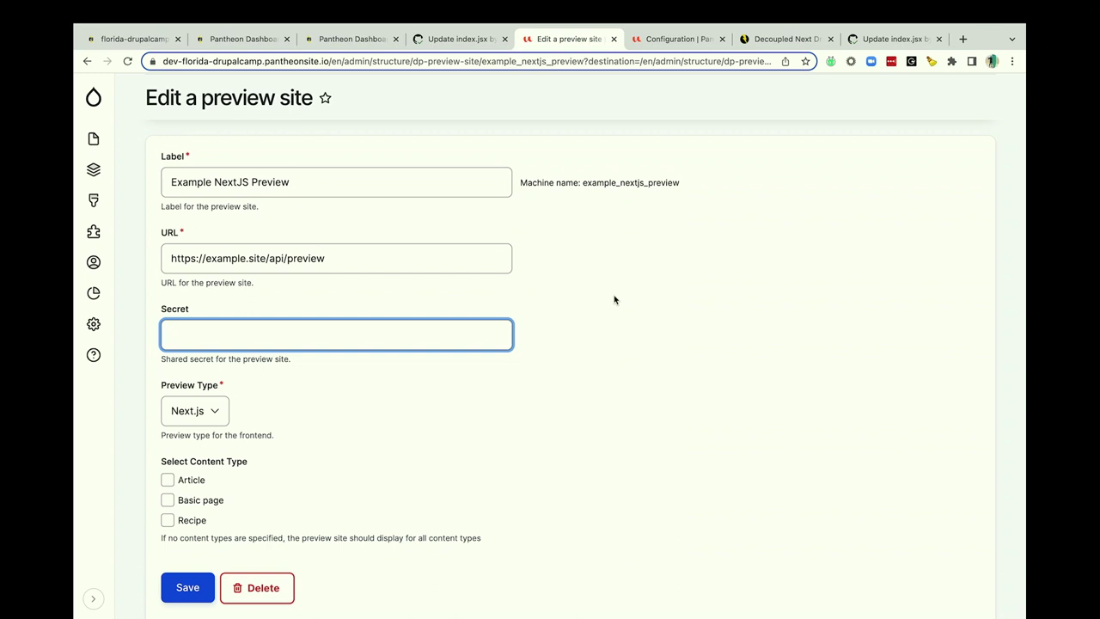
pyautogui.moveTo(171, 361); pyautogui.dragTo(290, 361)
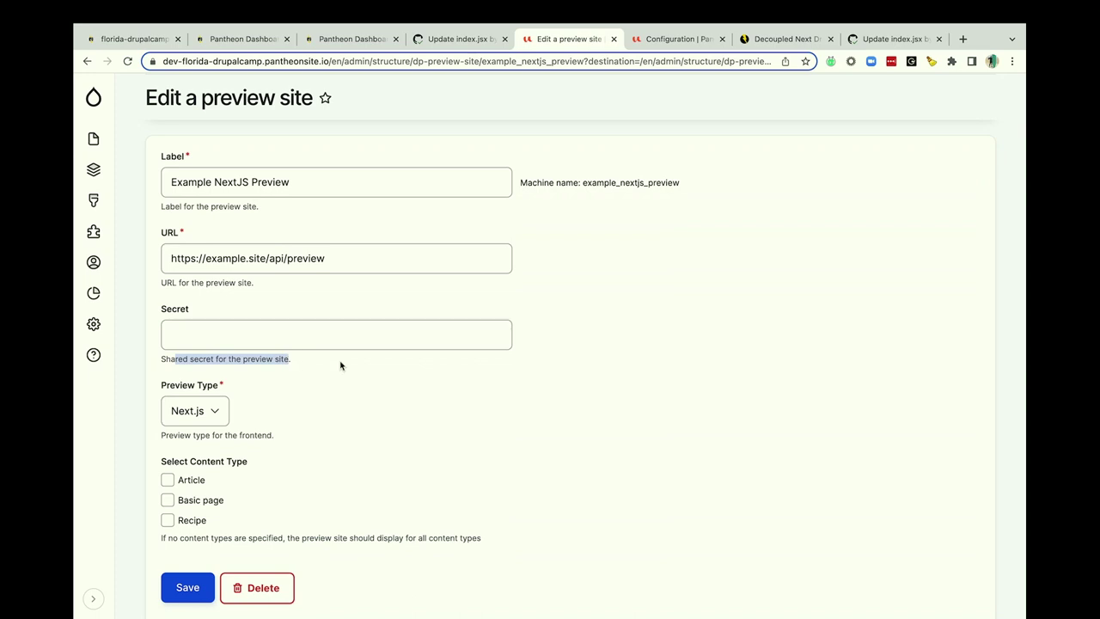
pyautogui.click(518, 406)
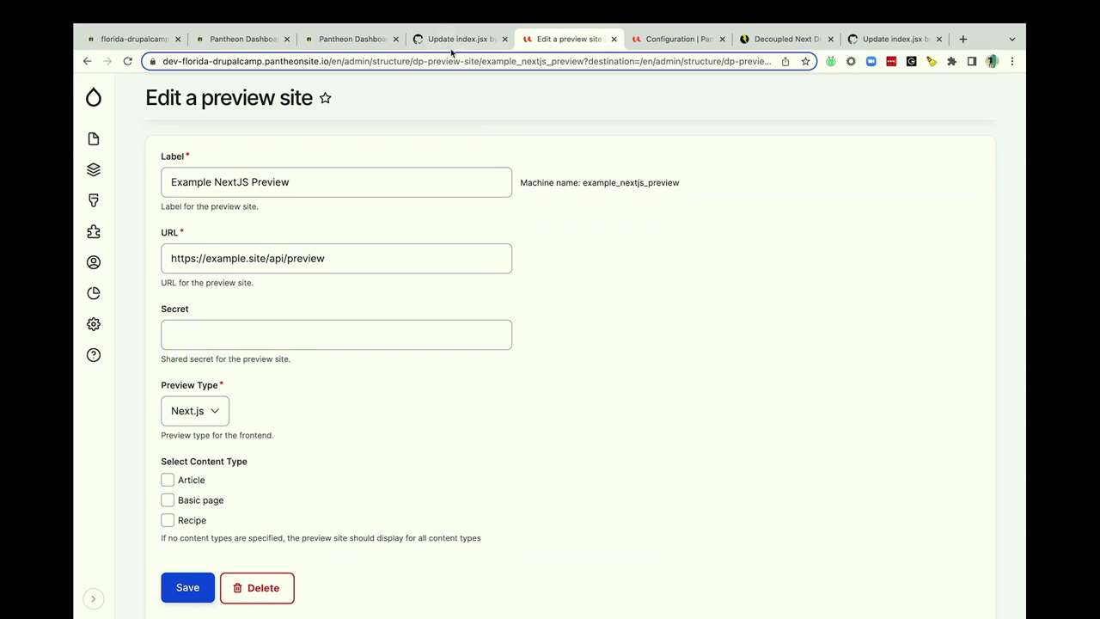
pyautogui.click(343, 43)
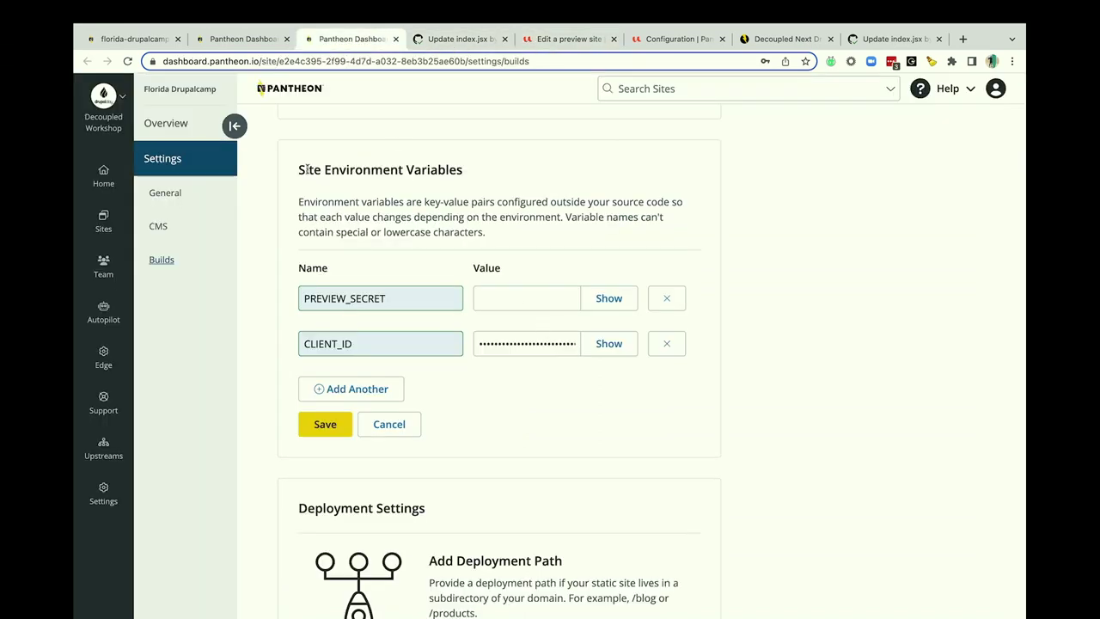
# - Show the Florida Drupalcamp overview and close the duplicate Pantheon Dashboard copy
pyautogui.click(240, 43)
pyautogui.click(395, 39)
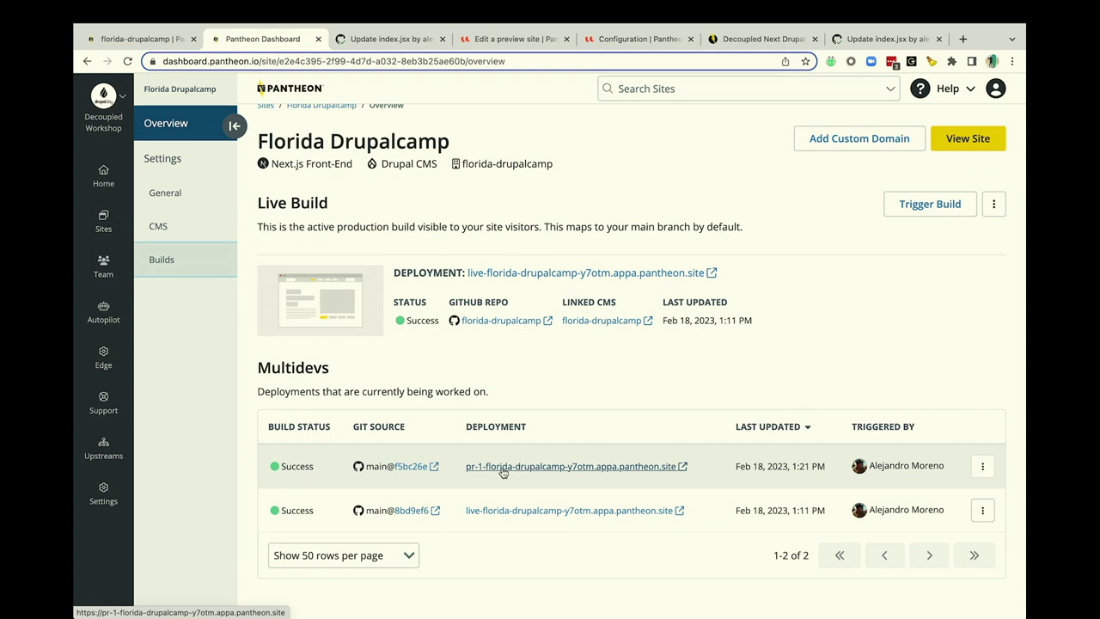
# - Open the pr-1 deployment in a new tab, placed beside the pull request
pyautogui.rightClick(488, 471)
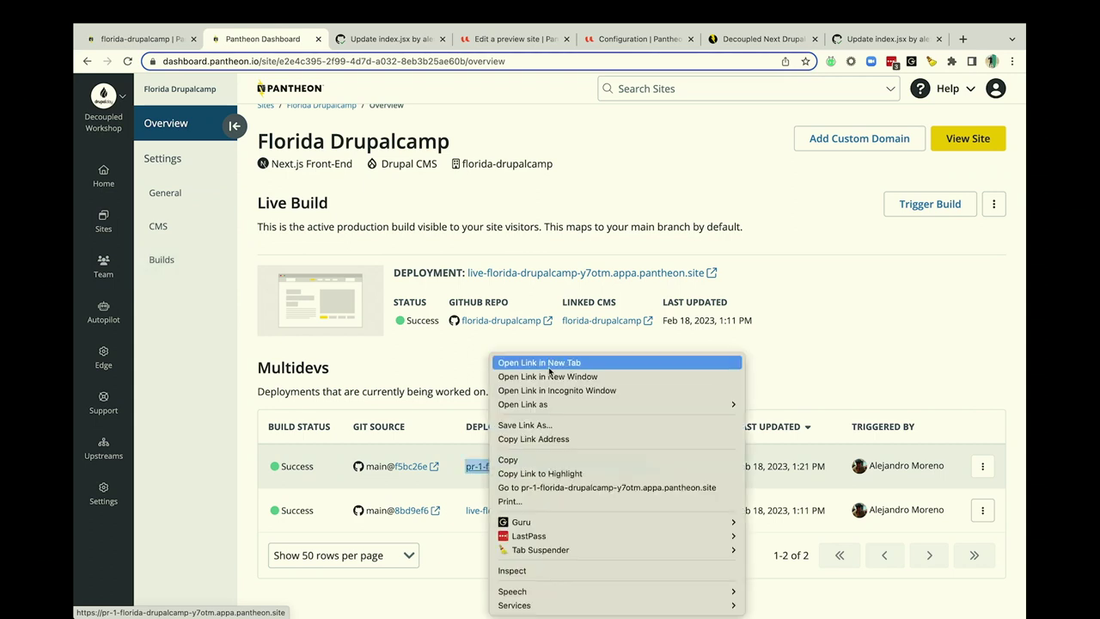
pyautogui.click(524, 361)
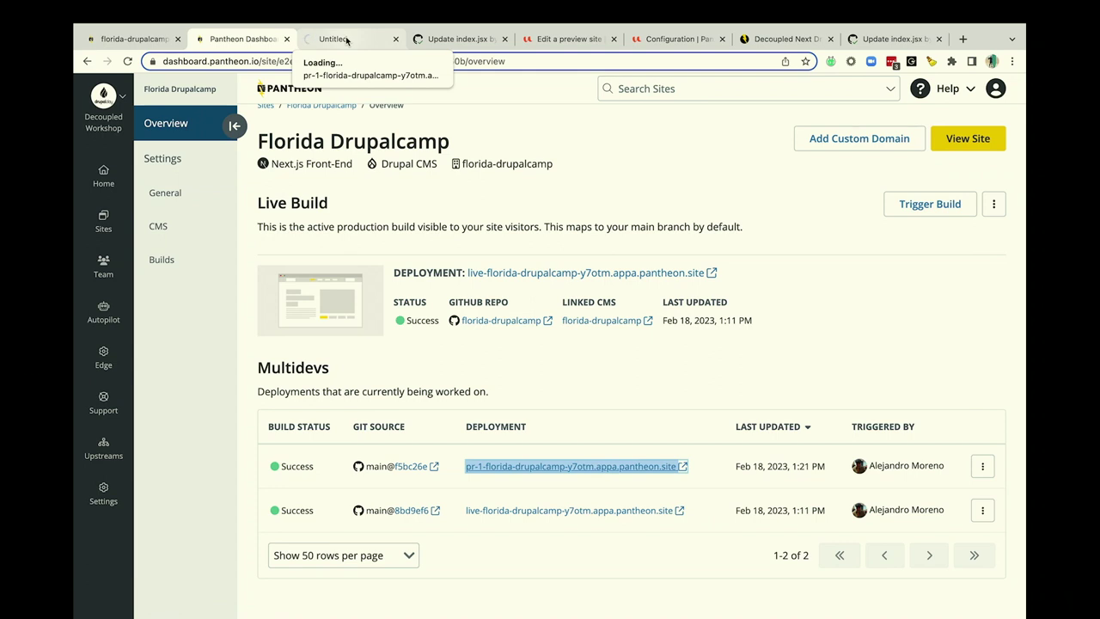
pyautogui.moveTo(859, 39); pyautogui.dragTo(418, 41)
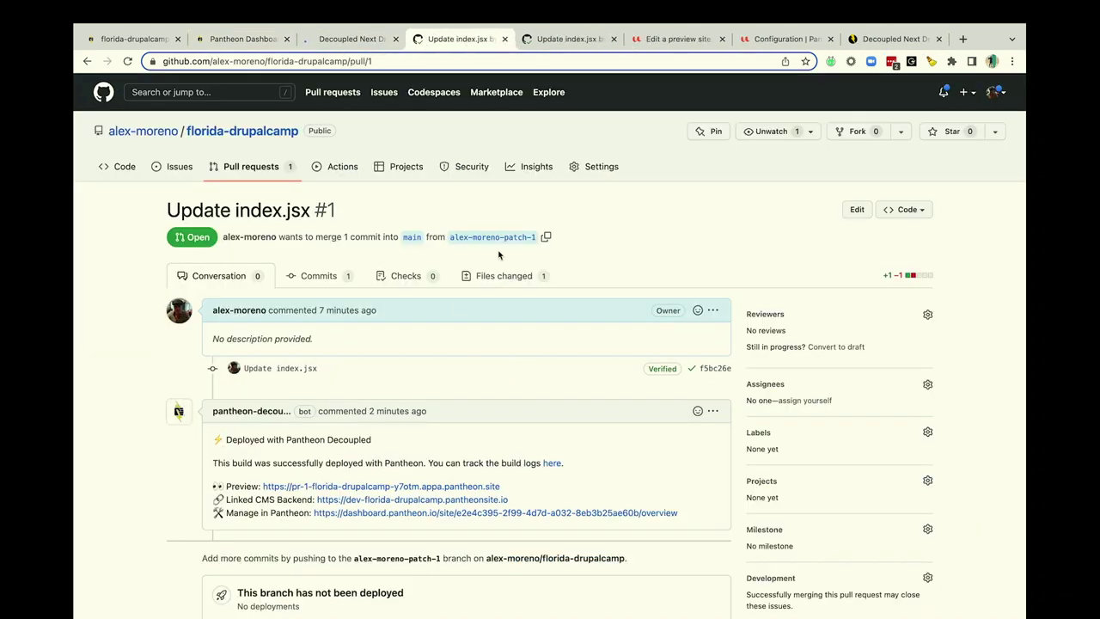
# - Match the diff's new heading against the preview's 'Welcome to my new shiny demo of Next.js!'
pyautogui.click(502, 277)
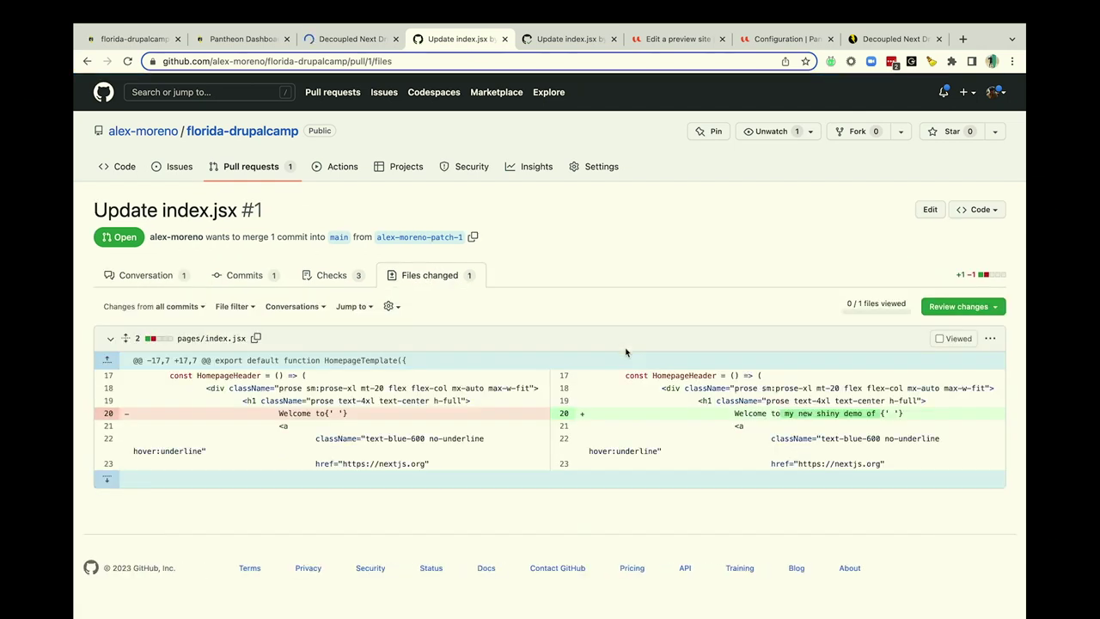
pyautogui.moveTo(735, 413); pyautogui.dragTo(863, 413)
pyautogui.hotkey('ctrl', 'shift', 'Tab')
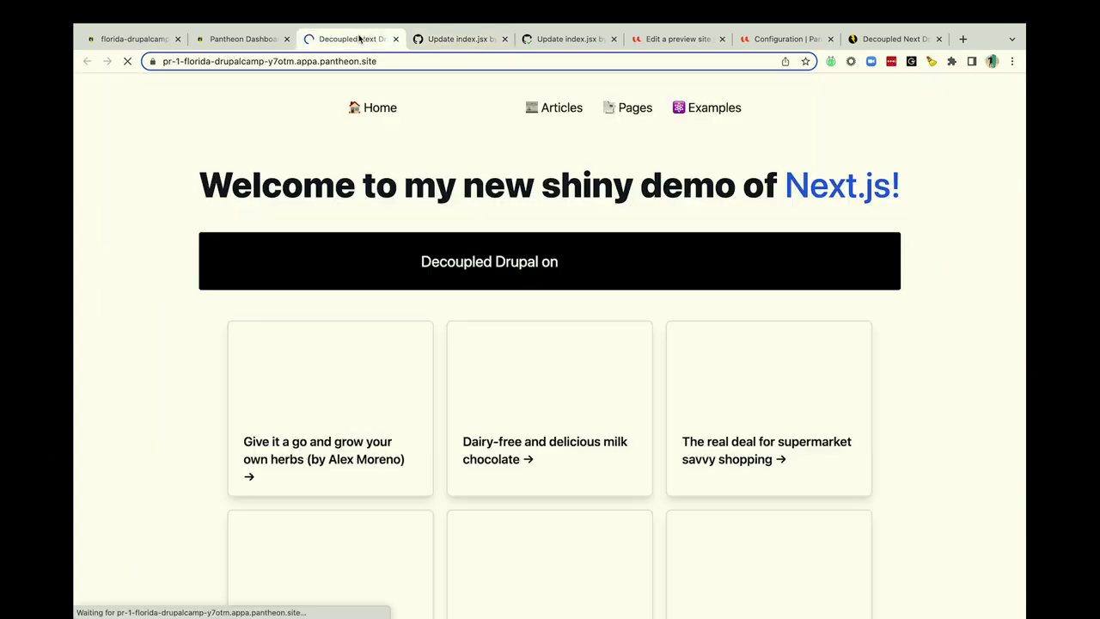
pyautogui.moveTo(261, 184); pyautogui.dragTo(700, 183)
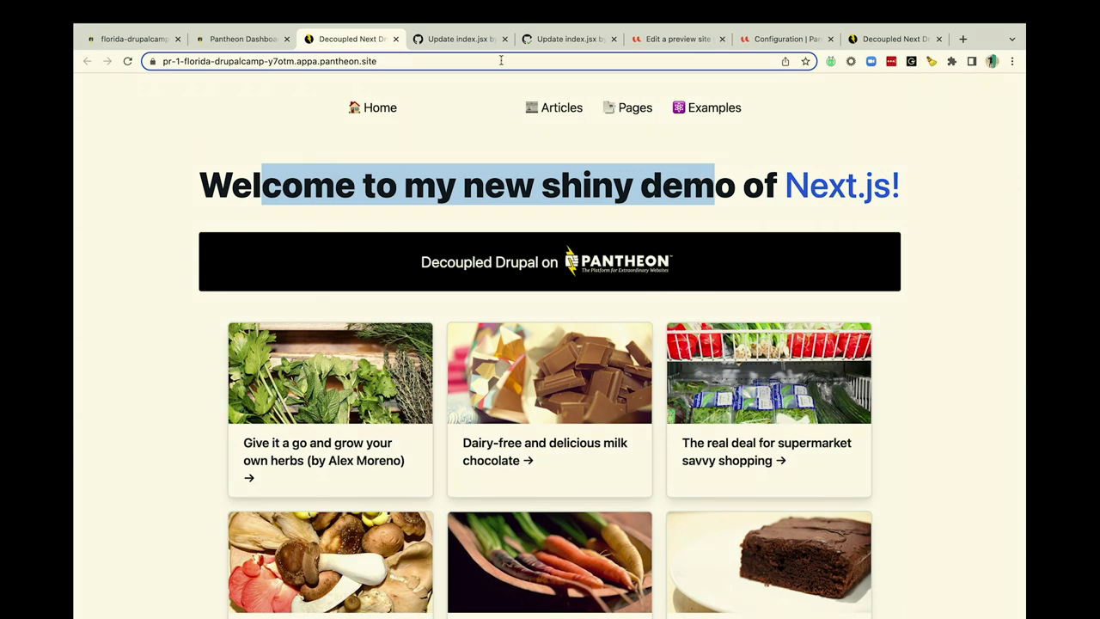
pyautogui.click(402, 175)
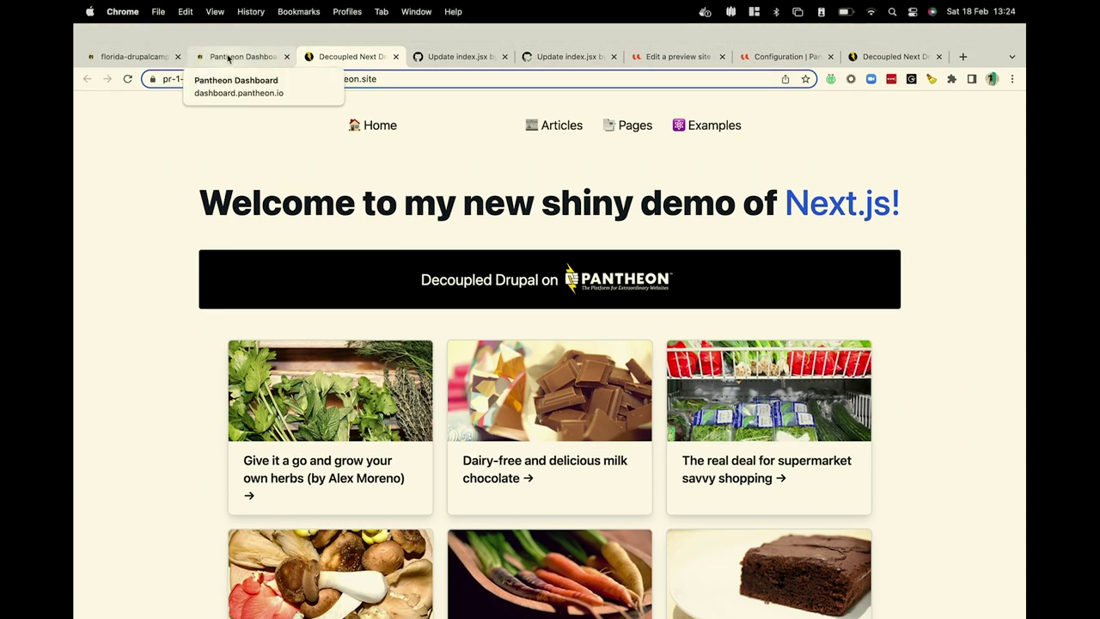
# - Scroll through the pr-1 preview, then open the live deployment to see the old heading
pyautogui.click(229, 57)
pyautogui.click(552, 369)
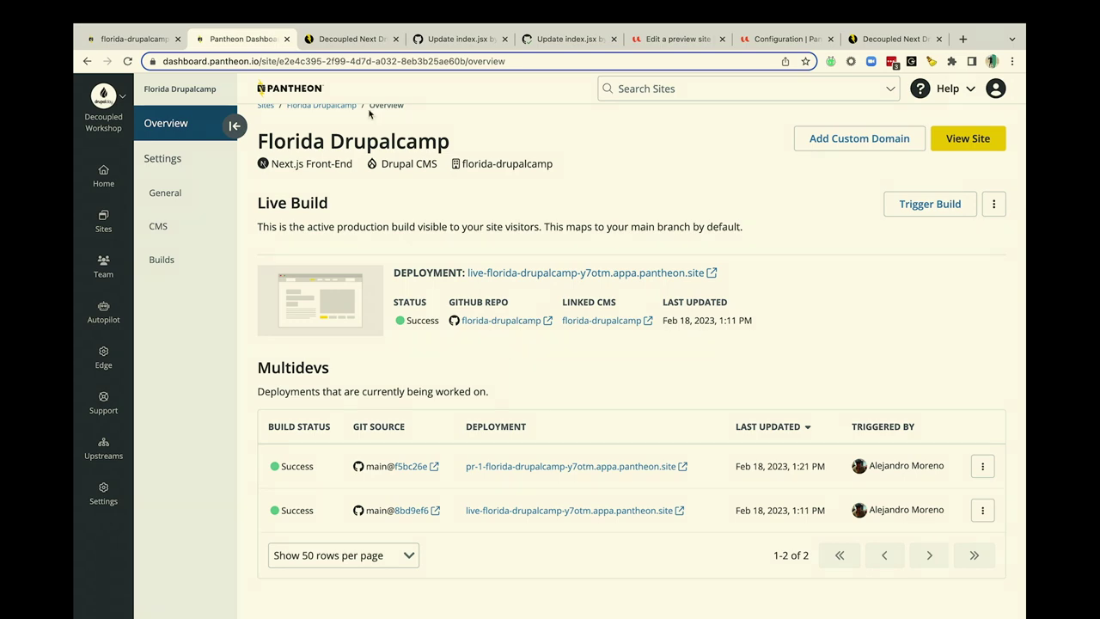
pyautogui.click(348, 41)
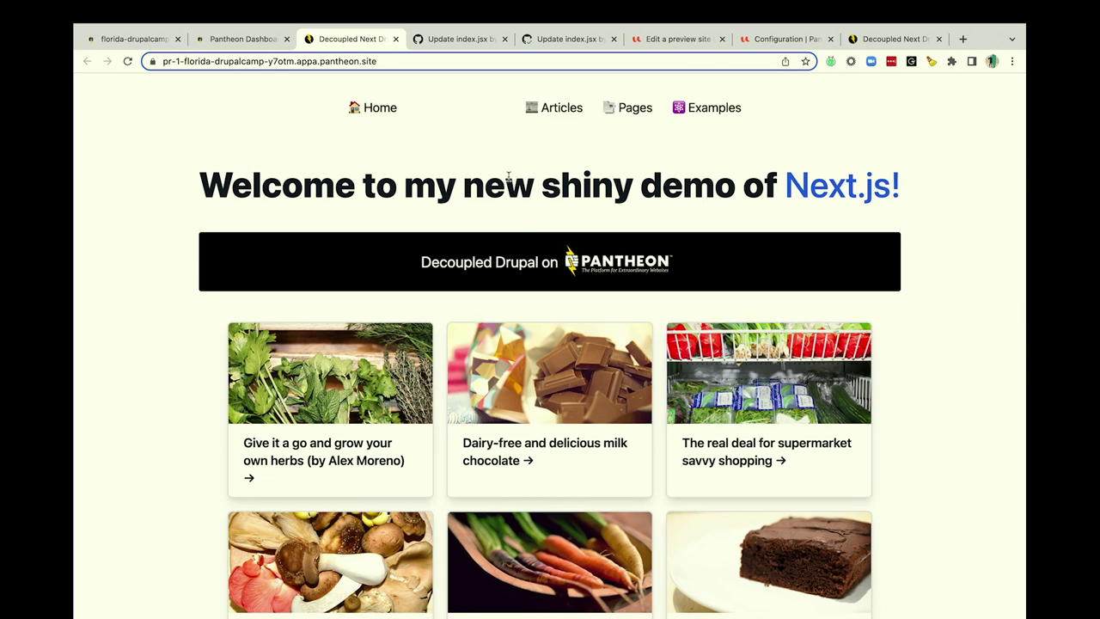
pyautogui.scroll(-2, 508, 177)
pyautogui.scroll(-2, 508, 177)
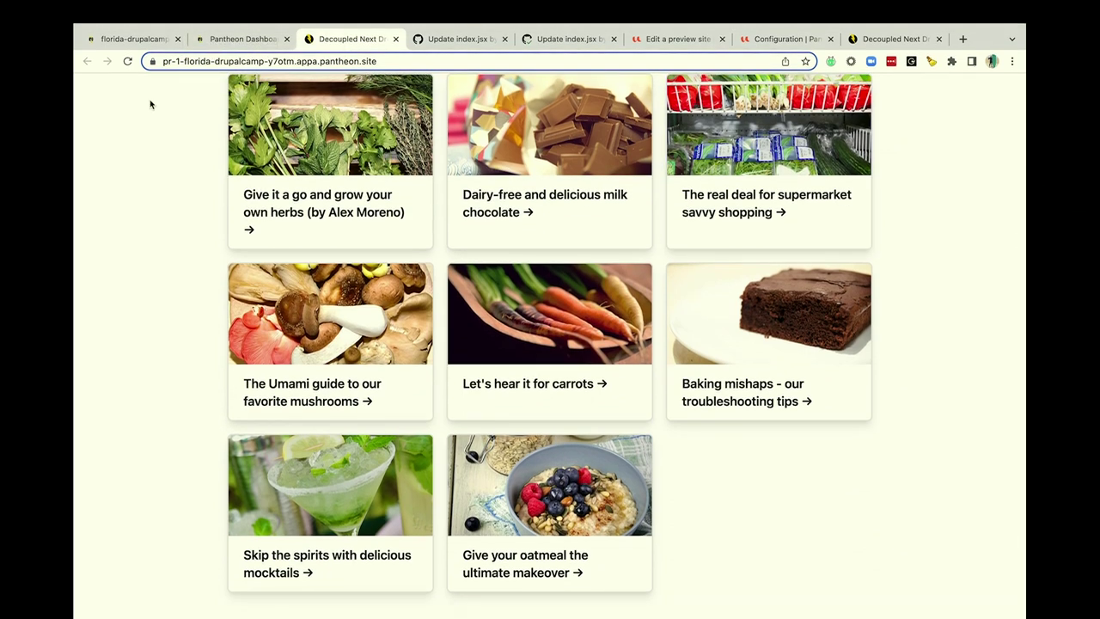
pyautogui.click(243, 39)
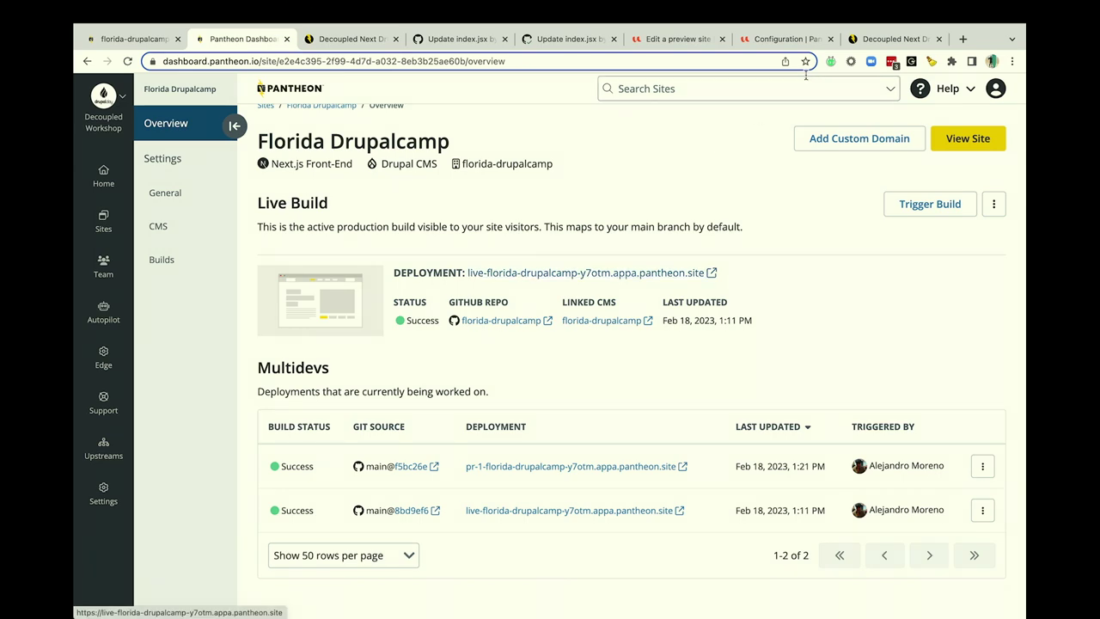
pyautogui.click(889, 38)
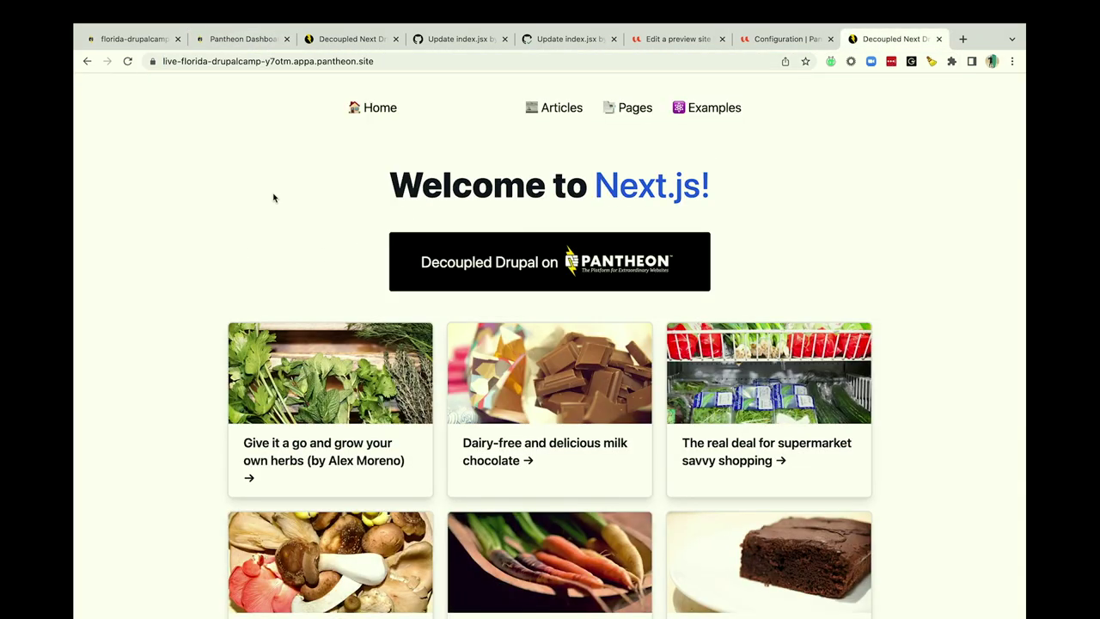
# - Close the duplicate Files changed diff and go to the pull request page
pyautogui.click(432, 39)
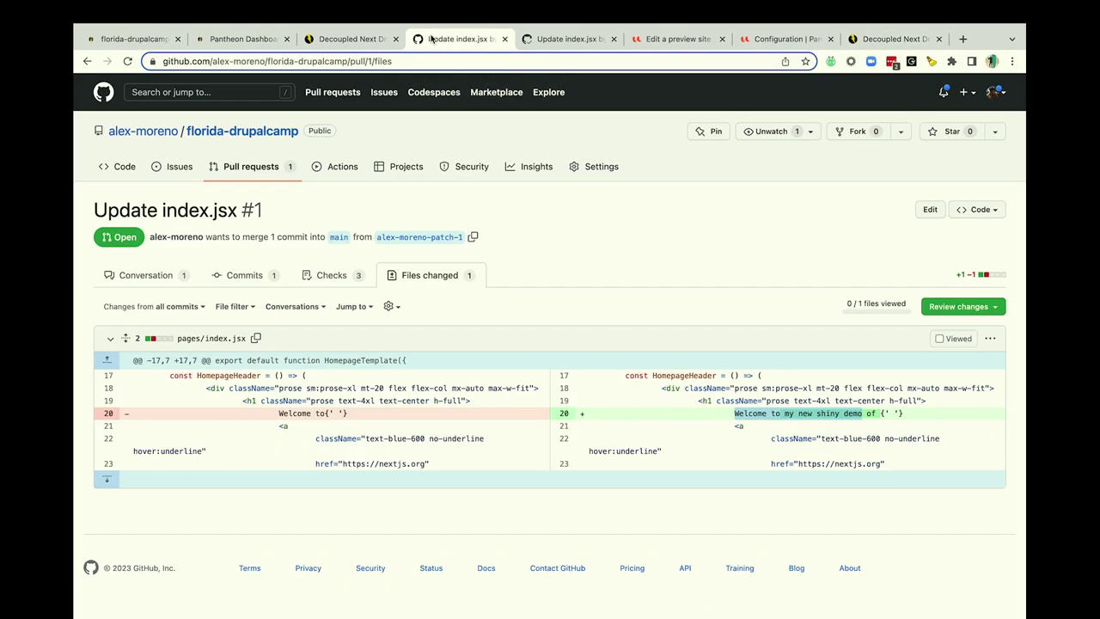
pyautogui.click(505, 38)
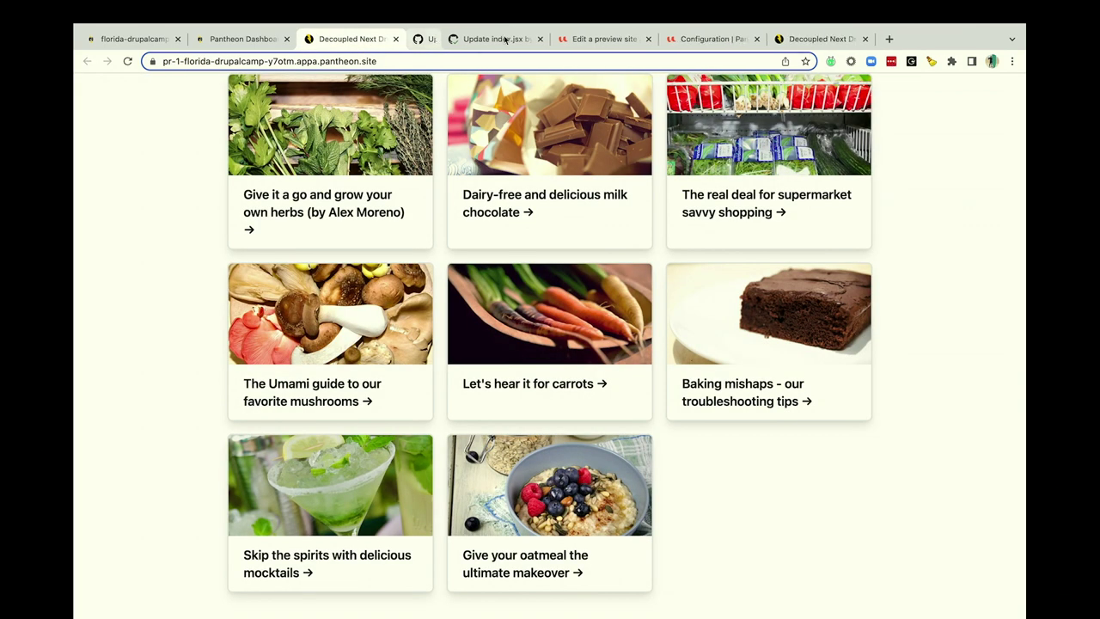
pyautogui.scroll(5, 201, 314)
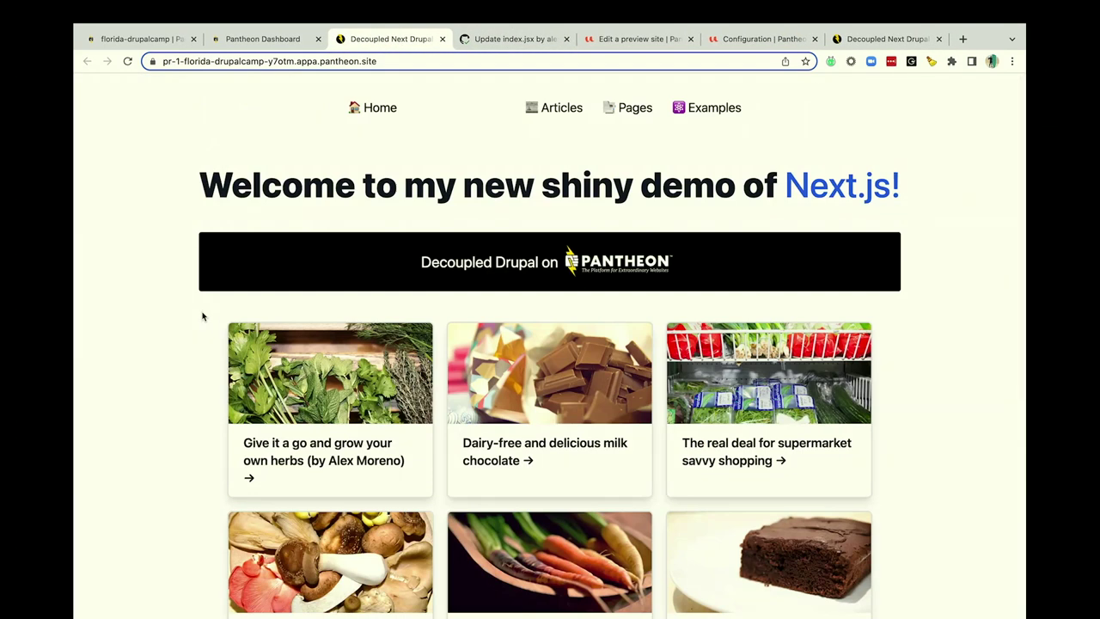
pyautogui.click(280, 40)
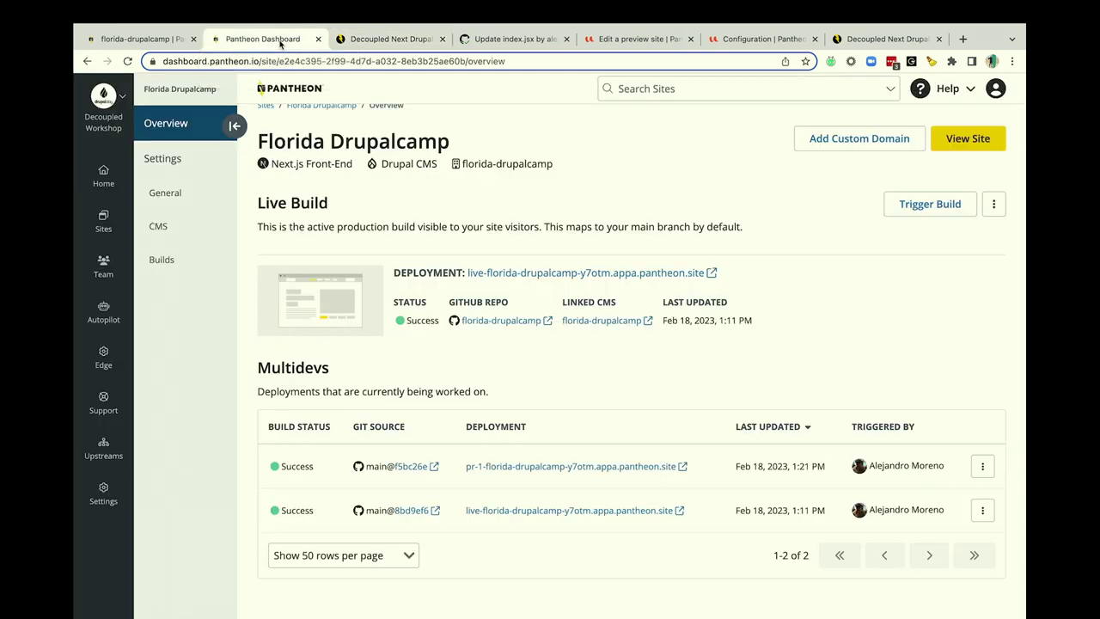
pyautogui.click(499, 39)
# - Open pull request #1 'Update index.jsx', then Pantheon's CMS connection settings
pyautogui.click(251, 166)
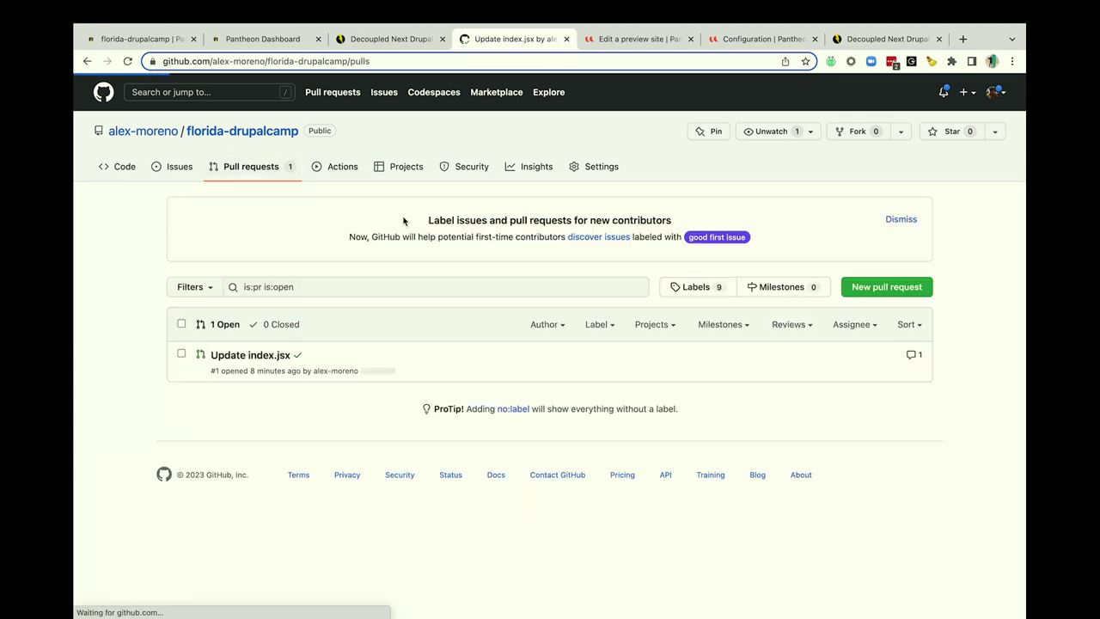
pyautogui.click(250, 355)
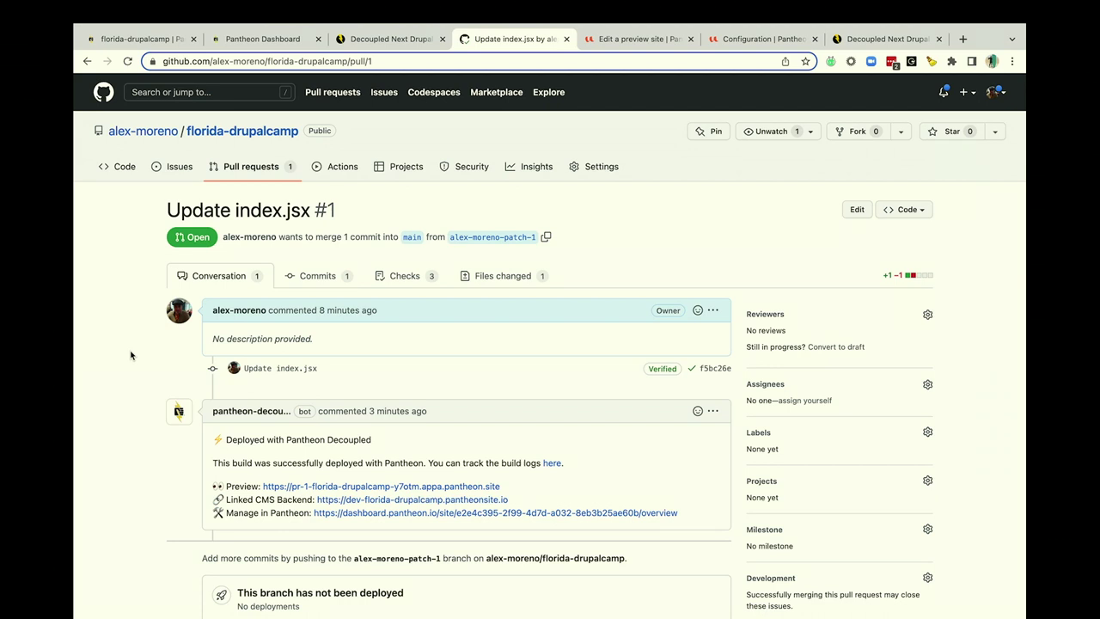
pyautogui.click(263, 41)
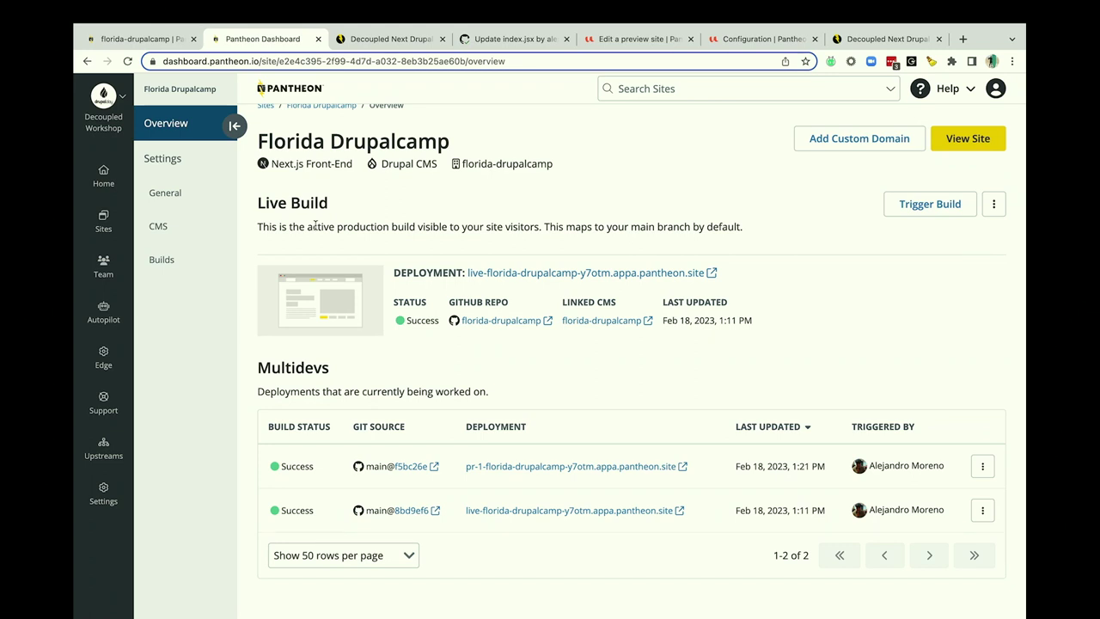
pyautogui.click(153, 232)
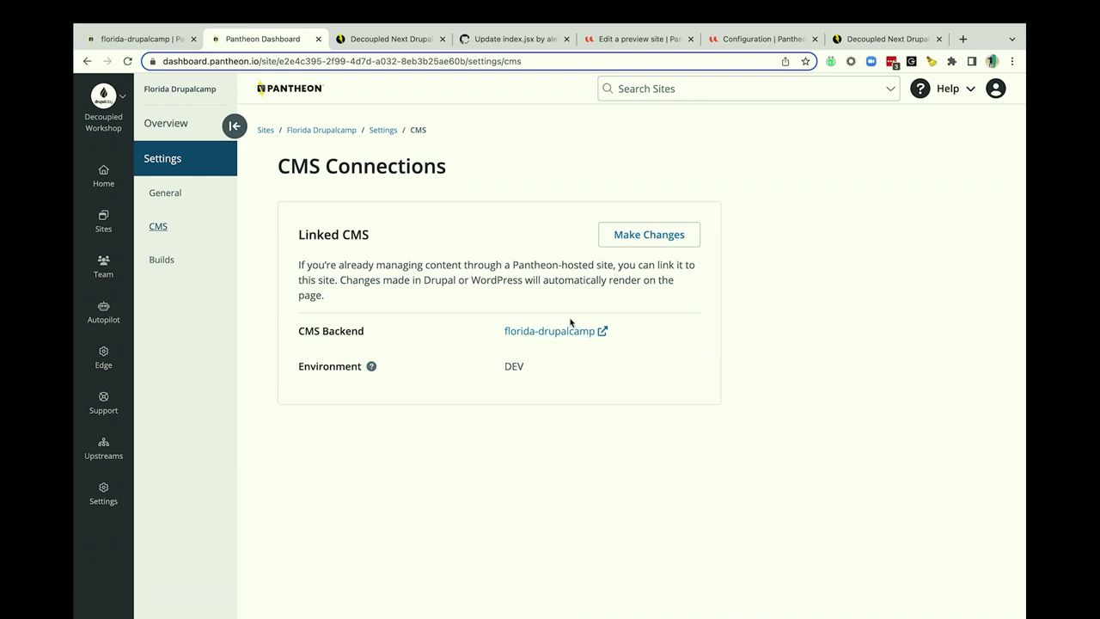
# - Revisit the pull request list, then confirm florida-drupalcamp is connected in the DEV environment
pyautogui.click(519, 41)
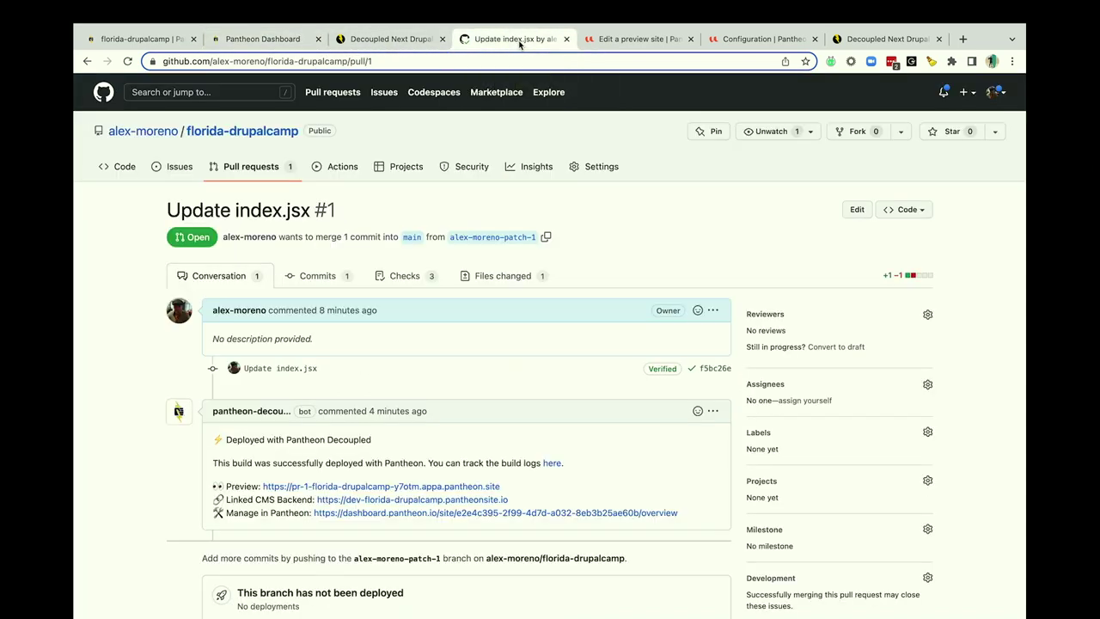
pyautogui.click(247, 166)
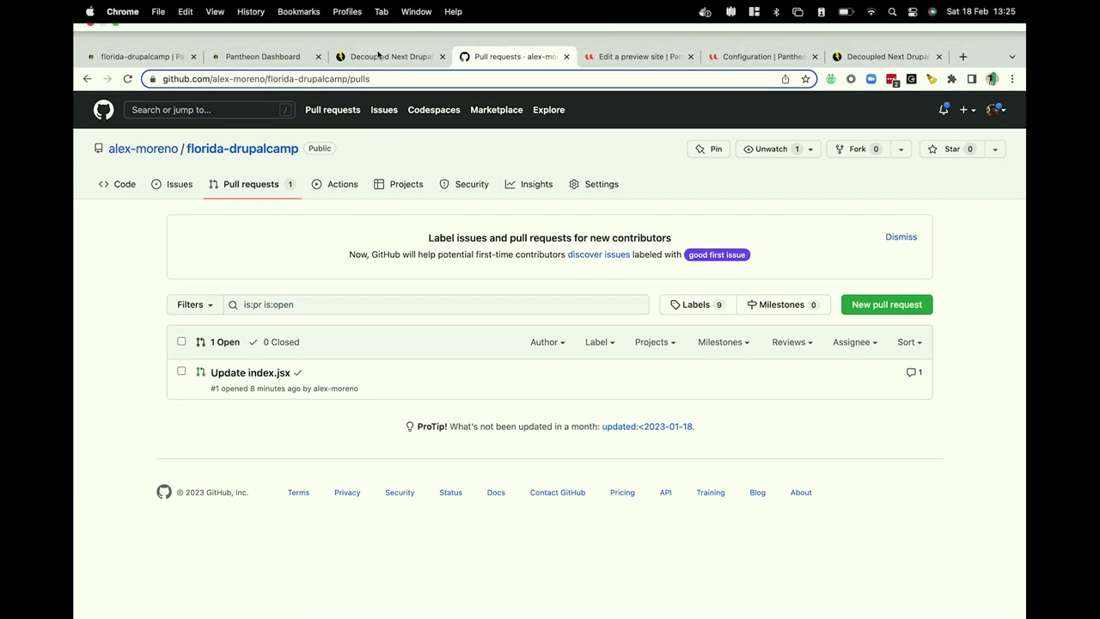
pyautogui.click(376, 56)
pyautogui.click(277, 39)
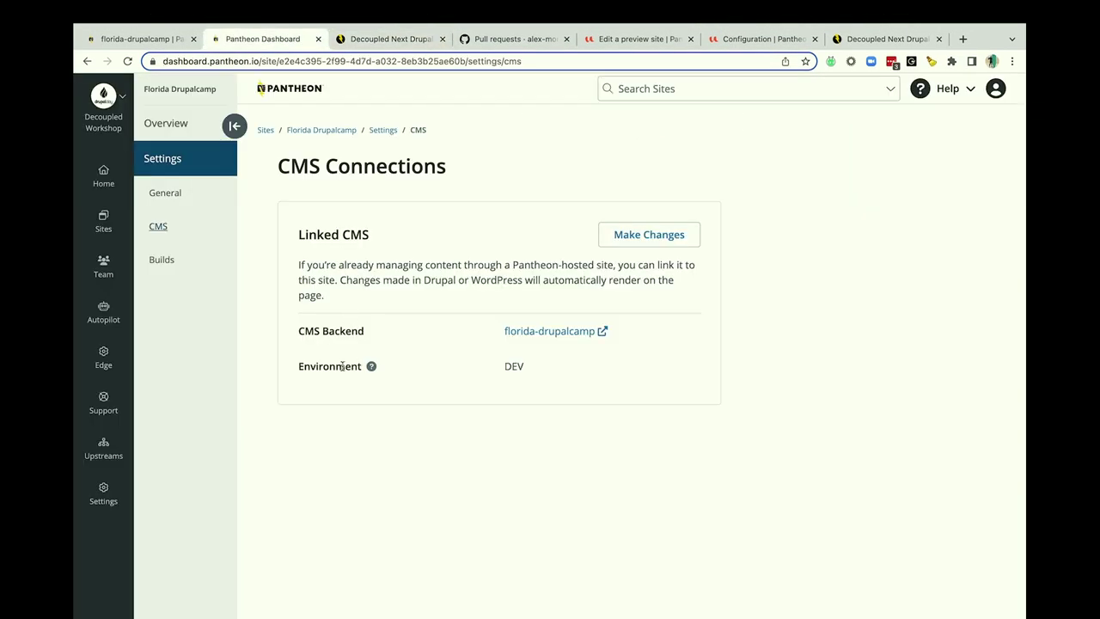
pyautogui.doubleClick(514, 366)
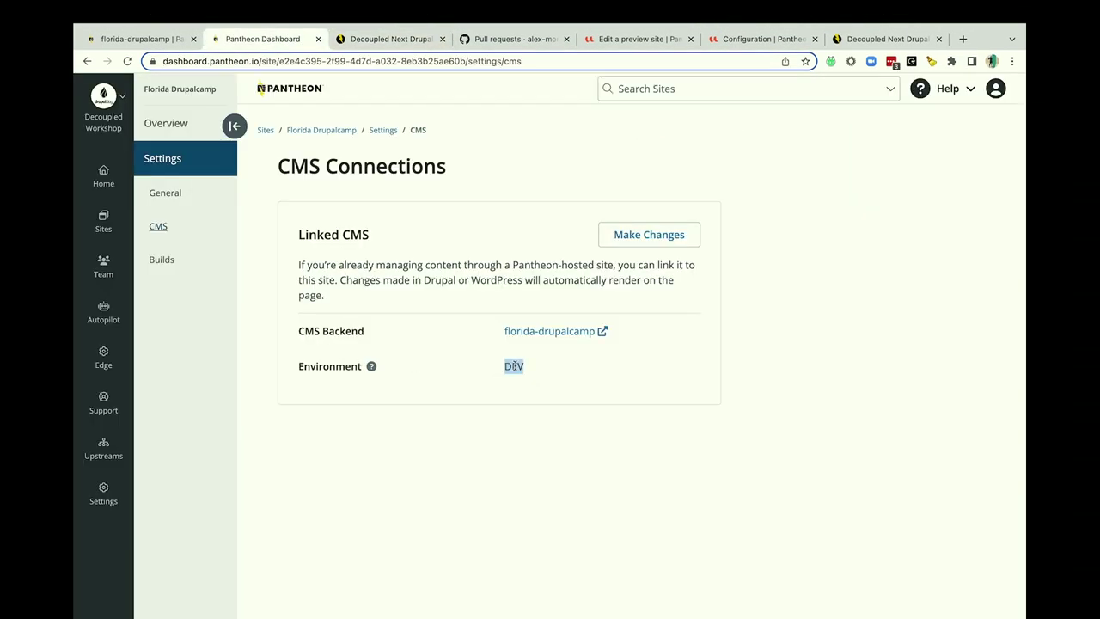
pyautogui.click(599, 401)
# - Merge 'Update index.jsx' pull request #1 into main
pyautogui.click(378, 56)
pyautogui.click(483, 57)
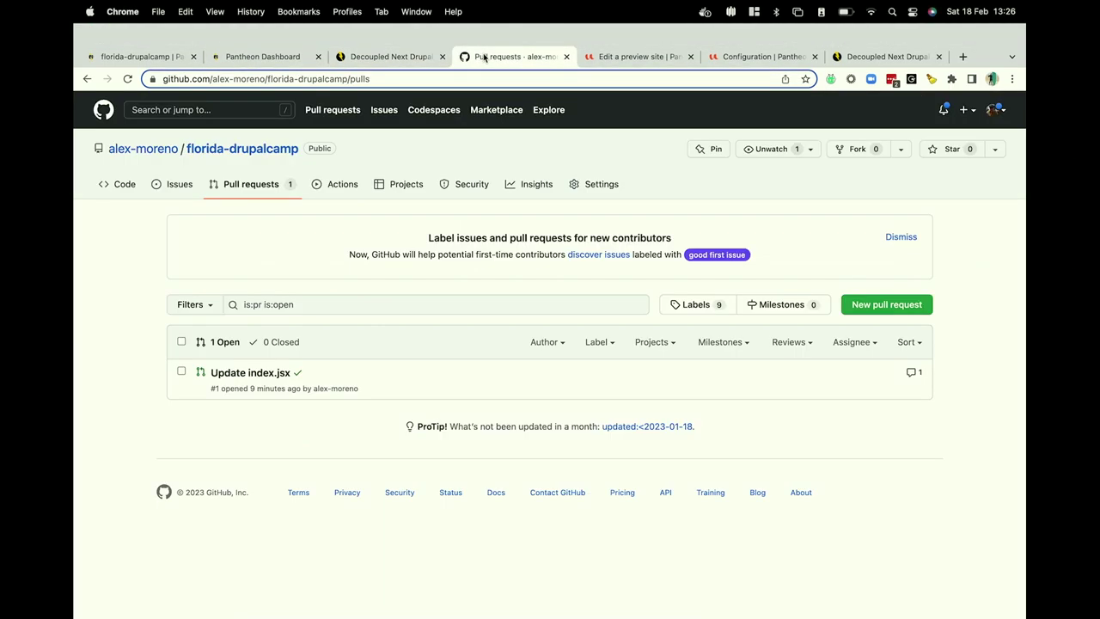
pyautogui.click(268, 354)
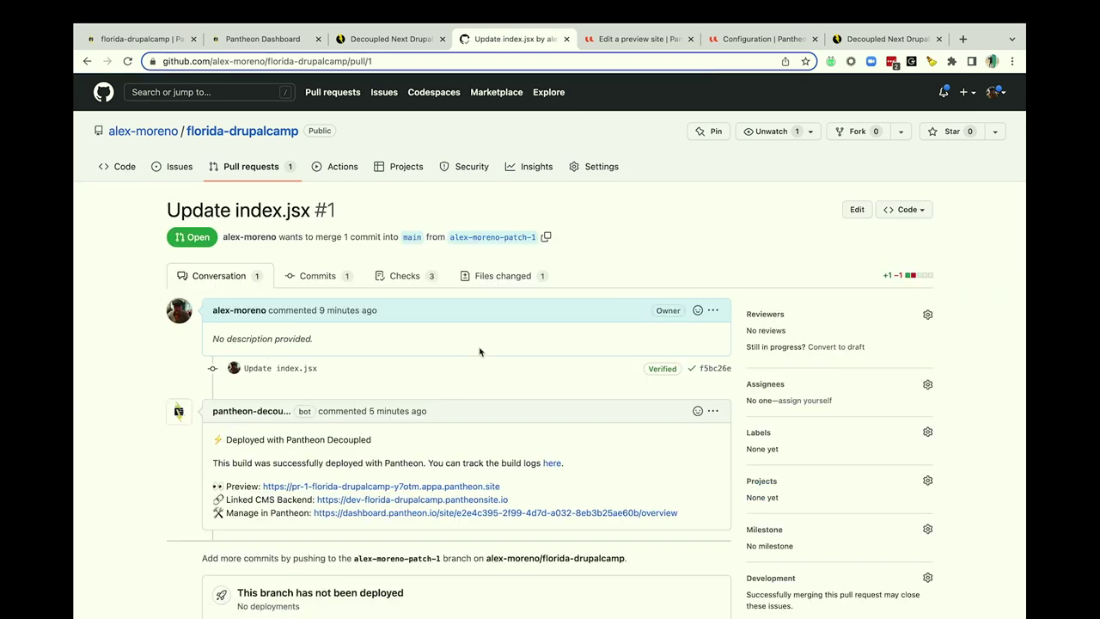
pyautogui.scroll(-10, 480, 351)
pyautogui.click(266, 304)
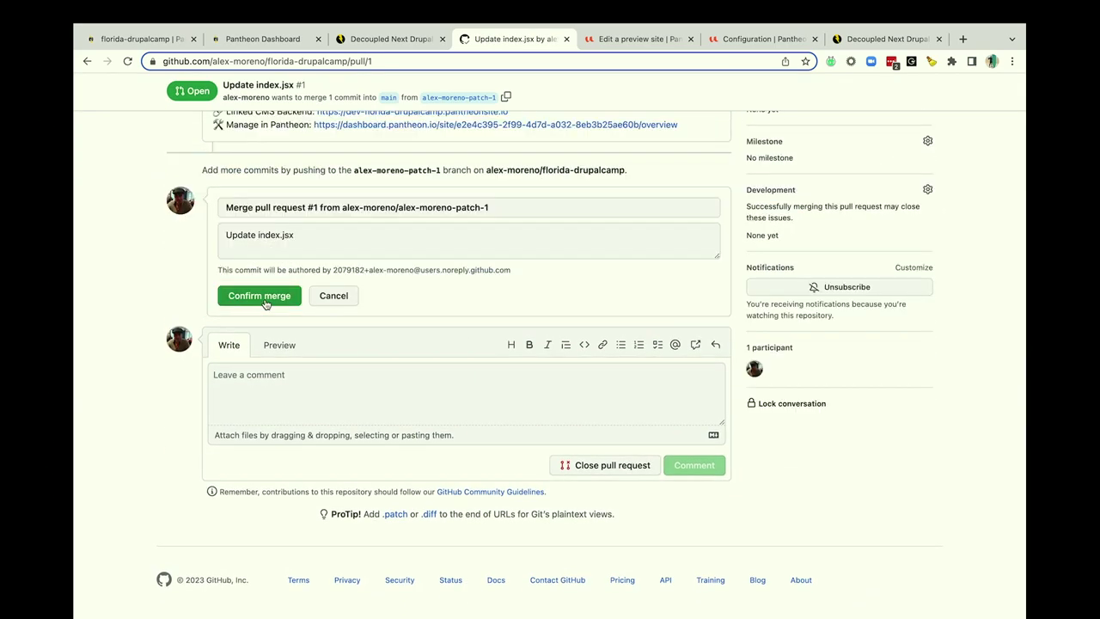
pyautogui.click(265, 297)
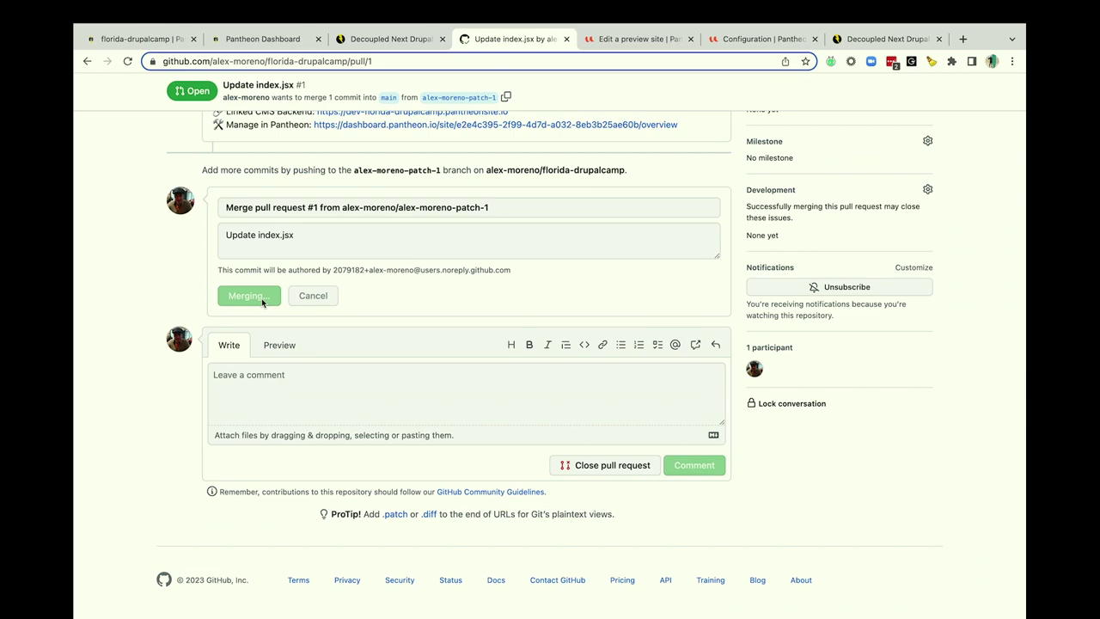
# - Check the Merged status at the top, then return to Pantheon's CMS Connections
pyautogui.scroll(5, 567, 288)
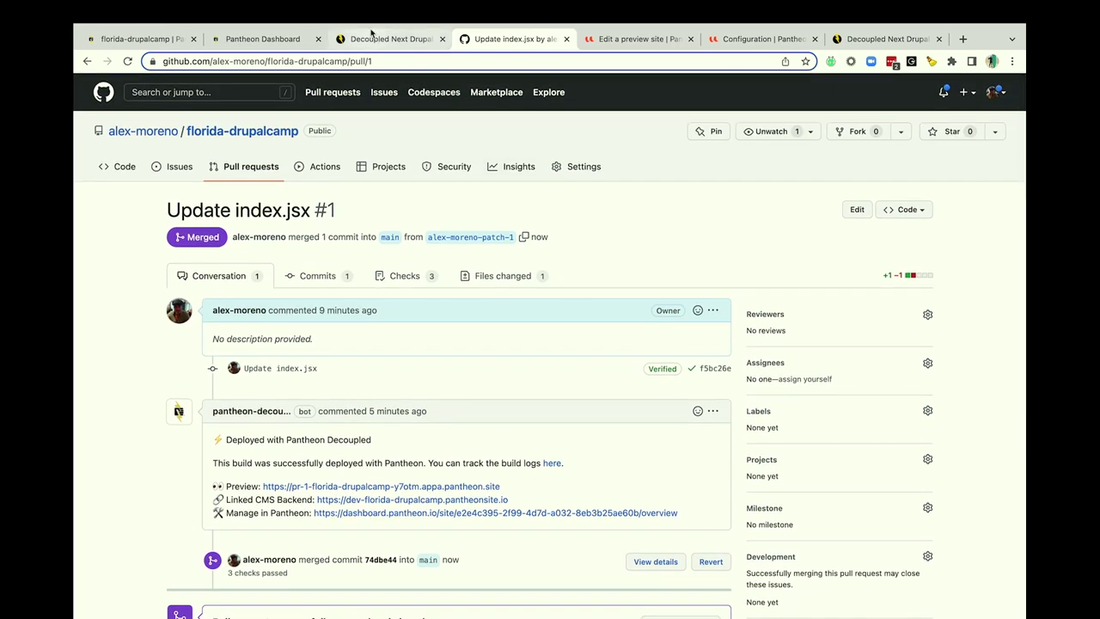
pyautogui.click(374, 38)
pyautogui.click(291, 47)
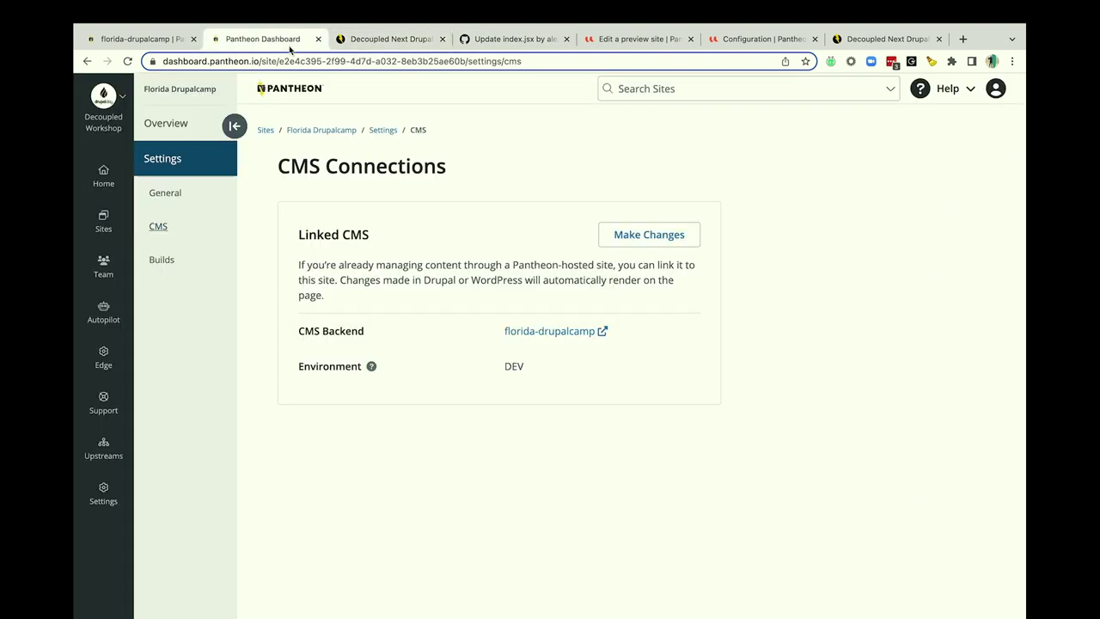
# - Watch the new main@74dbe44 build on the overview and close the pull request and preview-site tabs
pyautogui.click(168, 129)
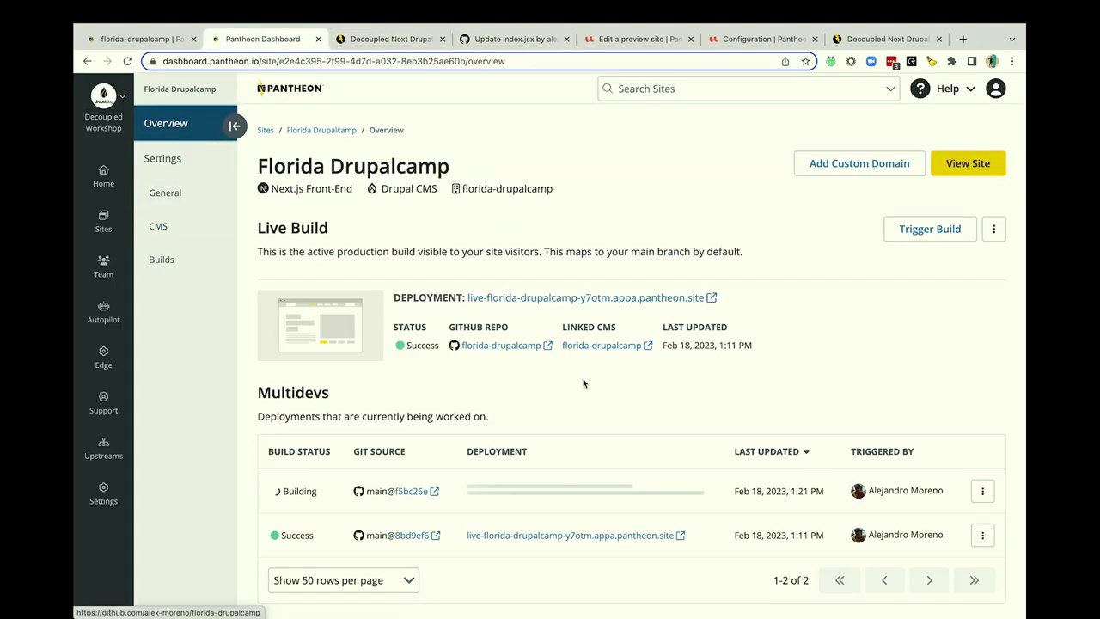
pyautogui.scroll(-1, 585, 381)
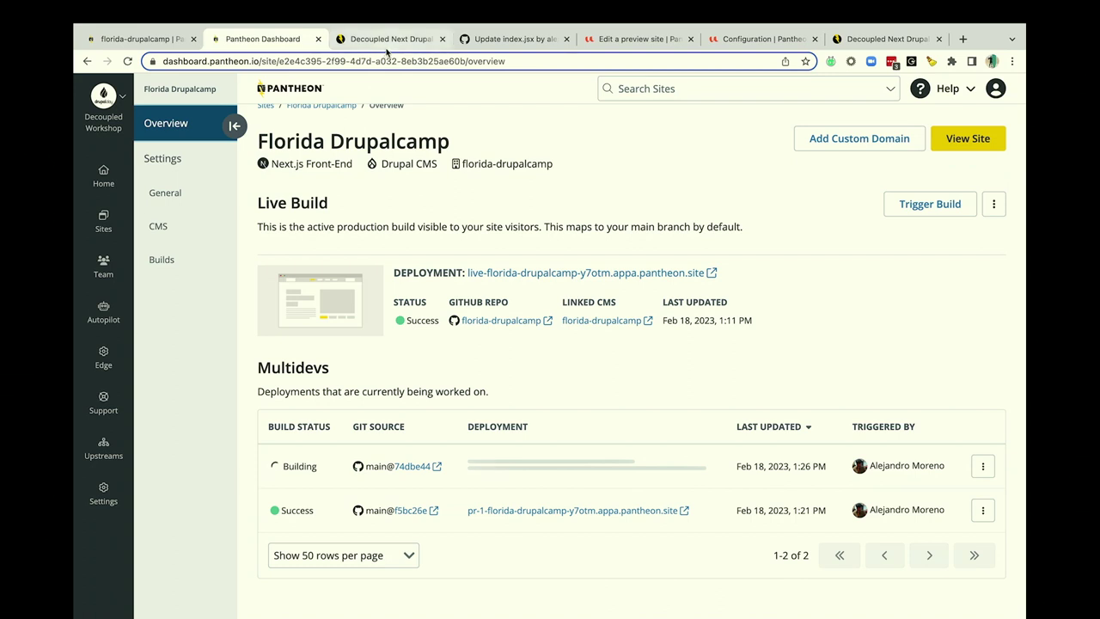
pyautogui.click(566, 39)
pyautogui.click(566, 39)
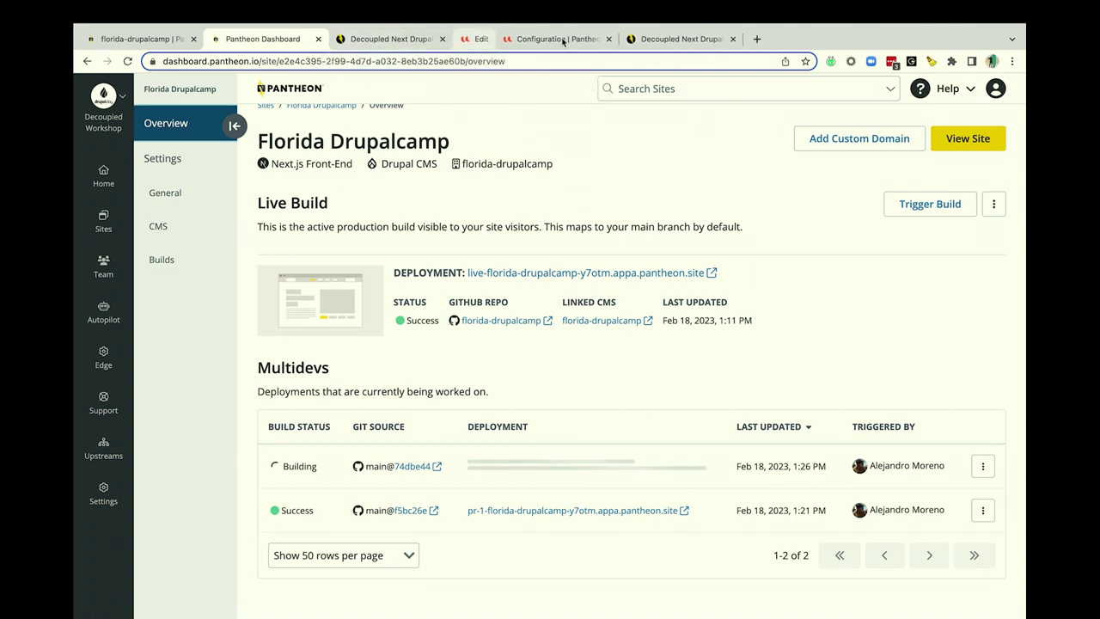
pyautogui.scroll(1, 359, 162)
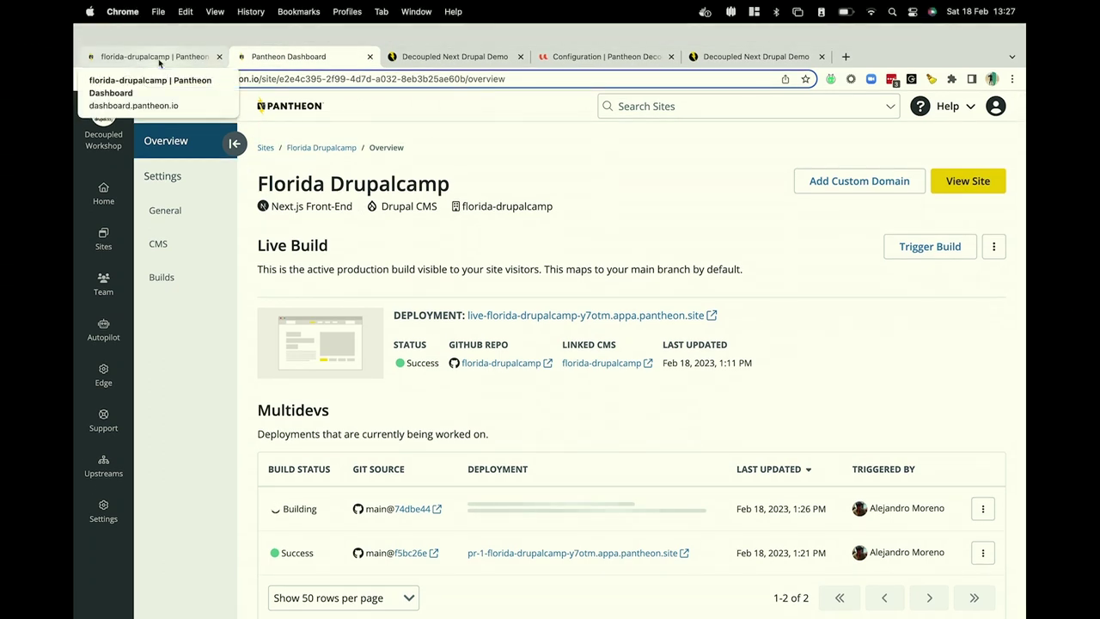
pyautogui.click(159, 58)
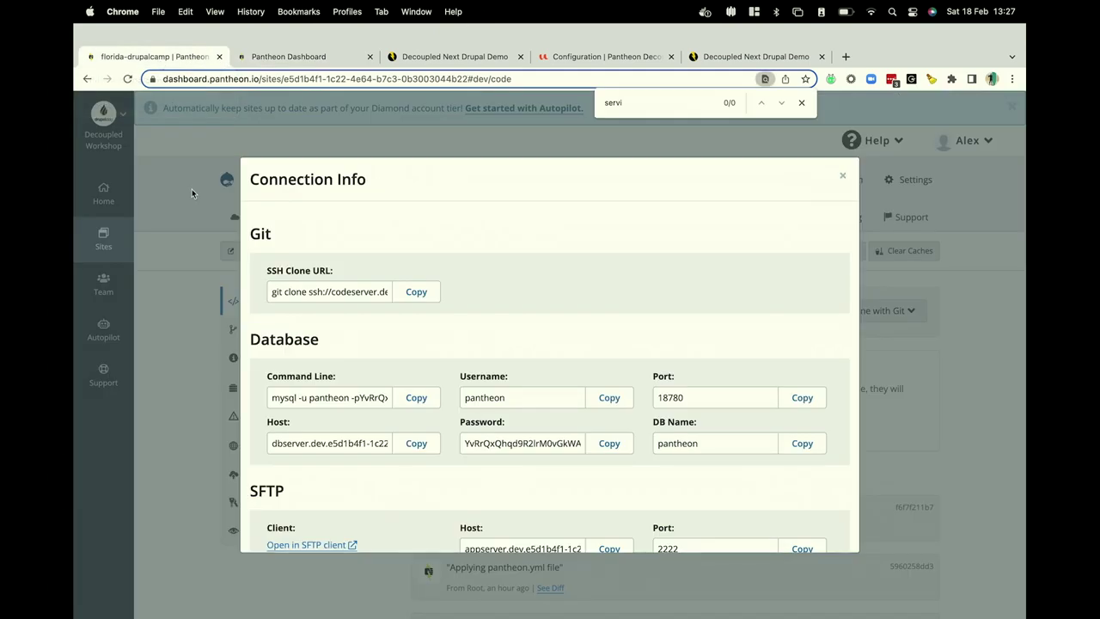
pyautogui.click(293, 55)
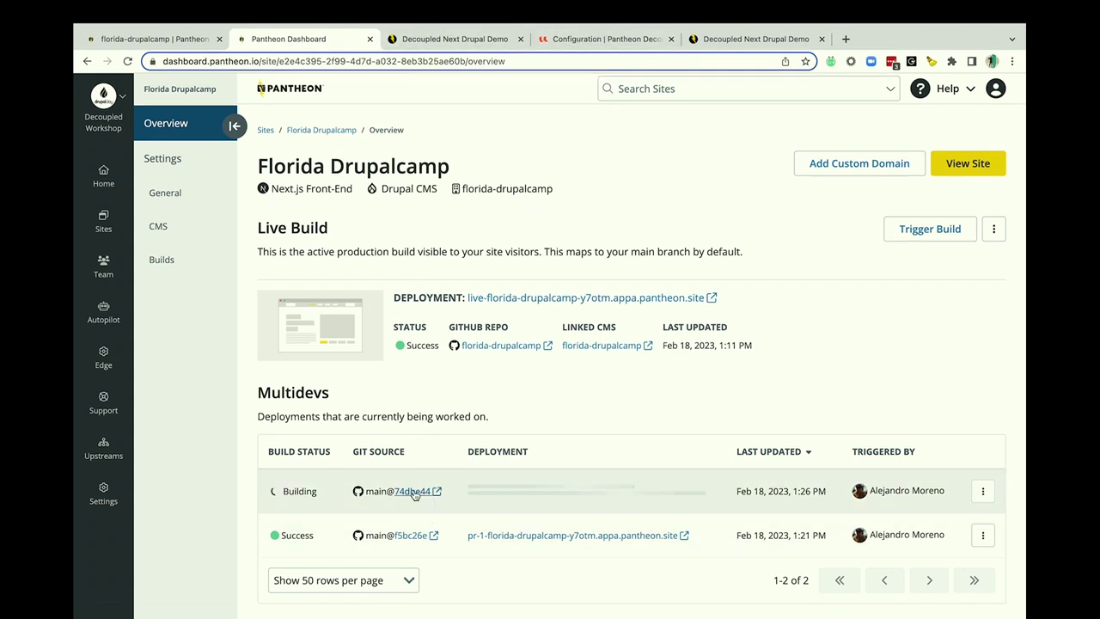
# - View the merge commit's index.jsx change, then browse the repository's code page
pyautogui.click(414, 491)
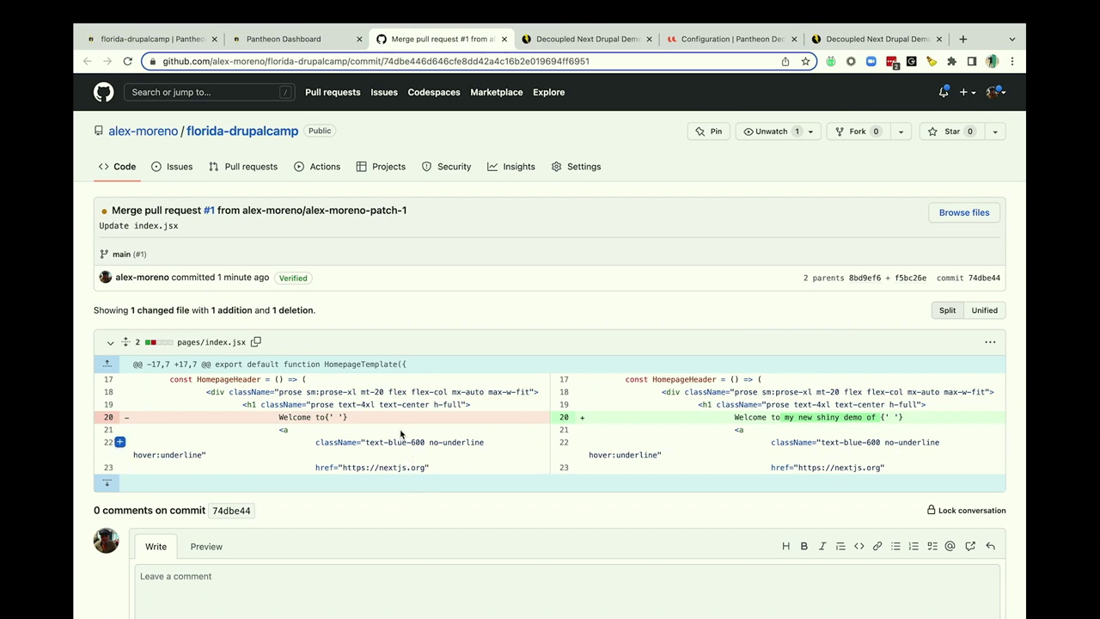
pyautogui.click(110, 166)
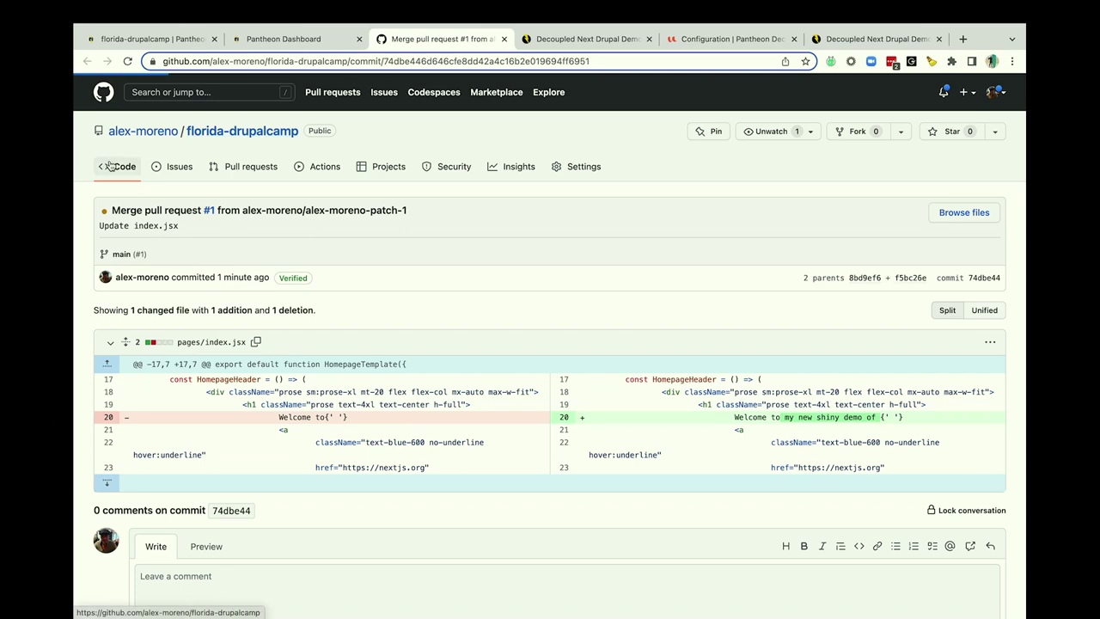
pyautogui.scroll(-1, 765, 327)
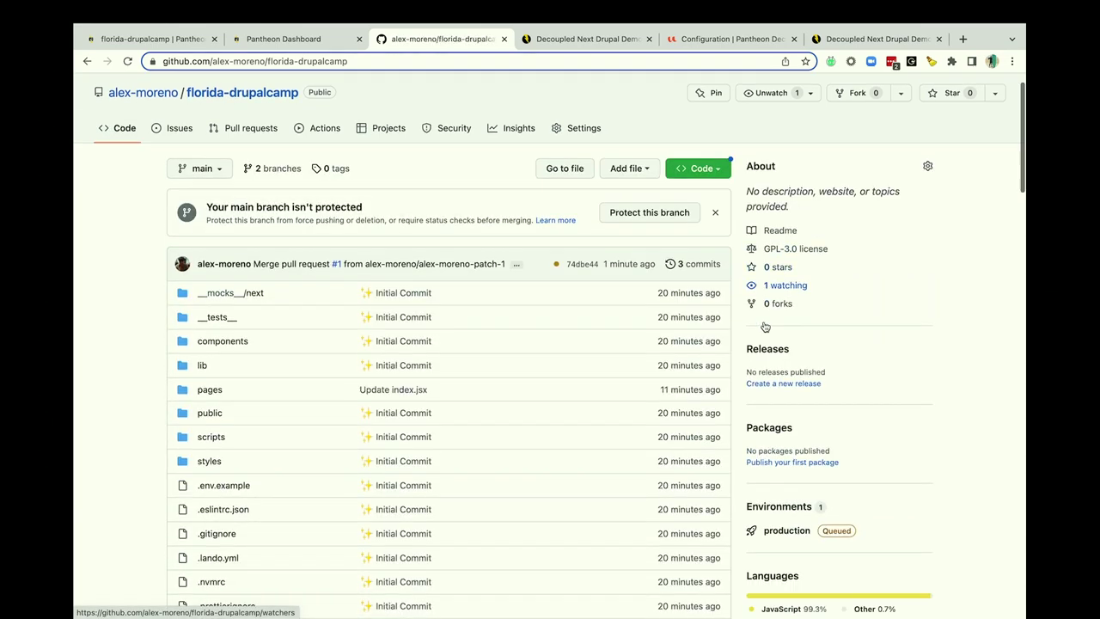
pyautogui.scroll(-4, 765, 326)
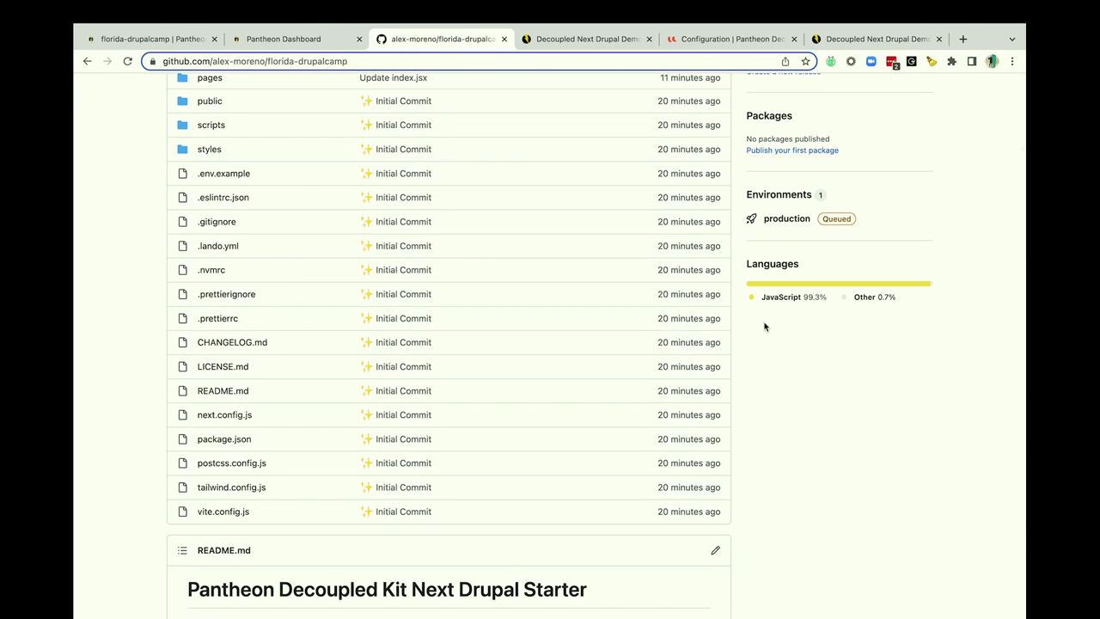
# - Look over .lando.yml, then return to the repository and scroll down to .env.example
pyautogui.press('super+f')
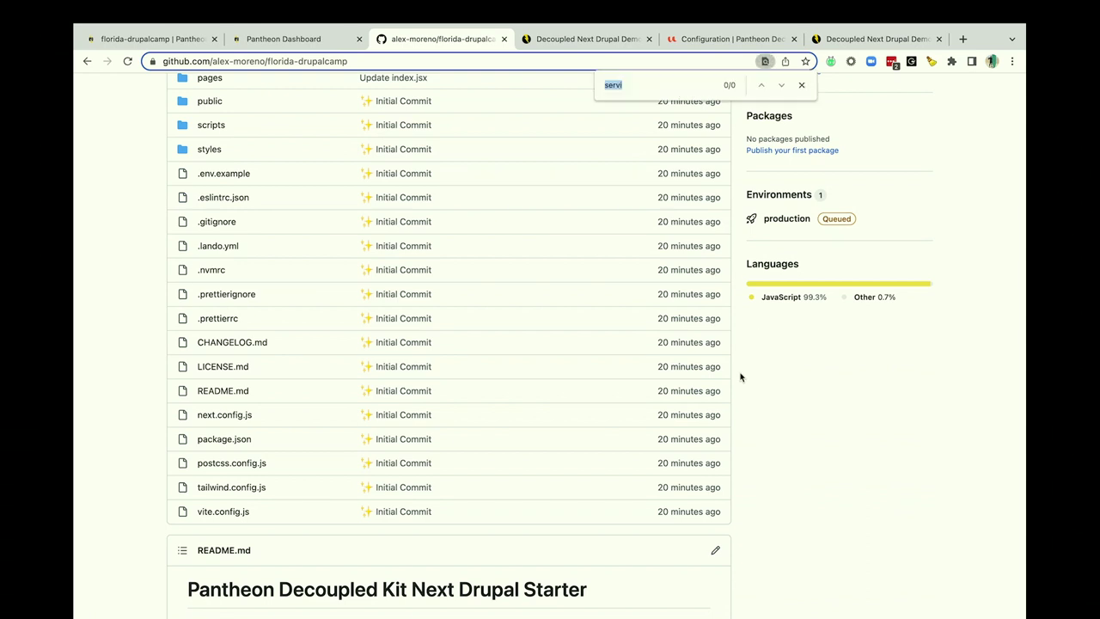
pyautogui.click(208, 247)
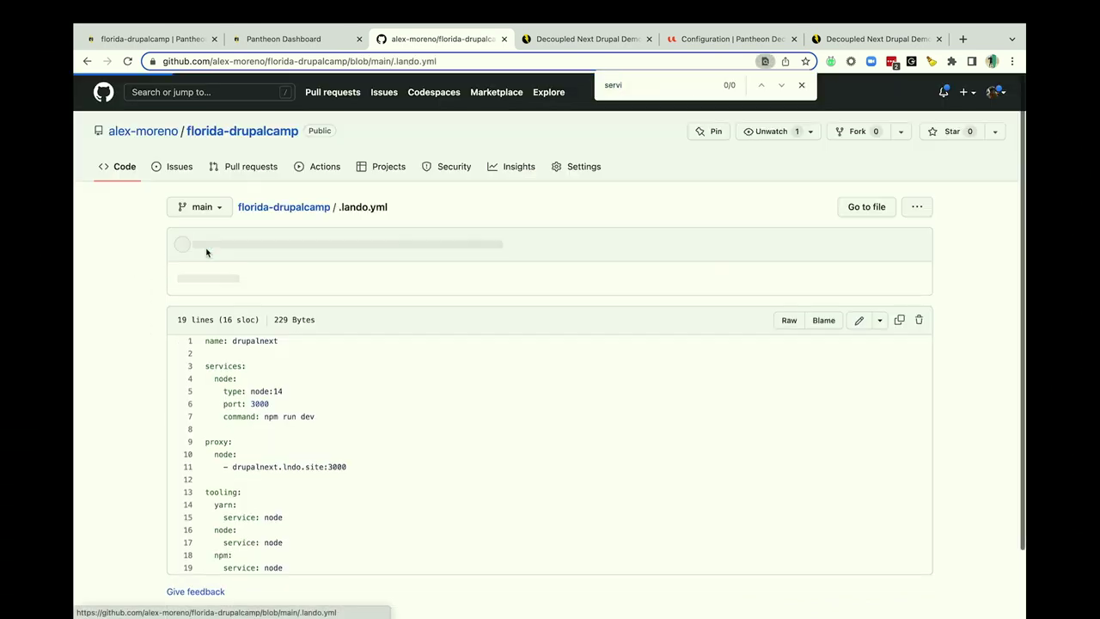
pyautogui.scroll(-1, 206, 248)
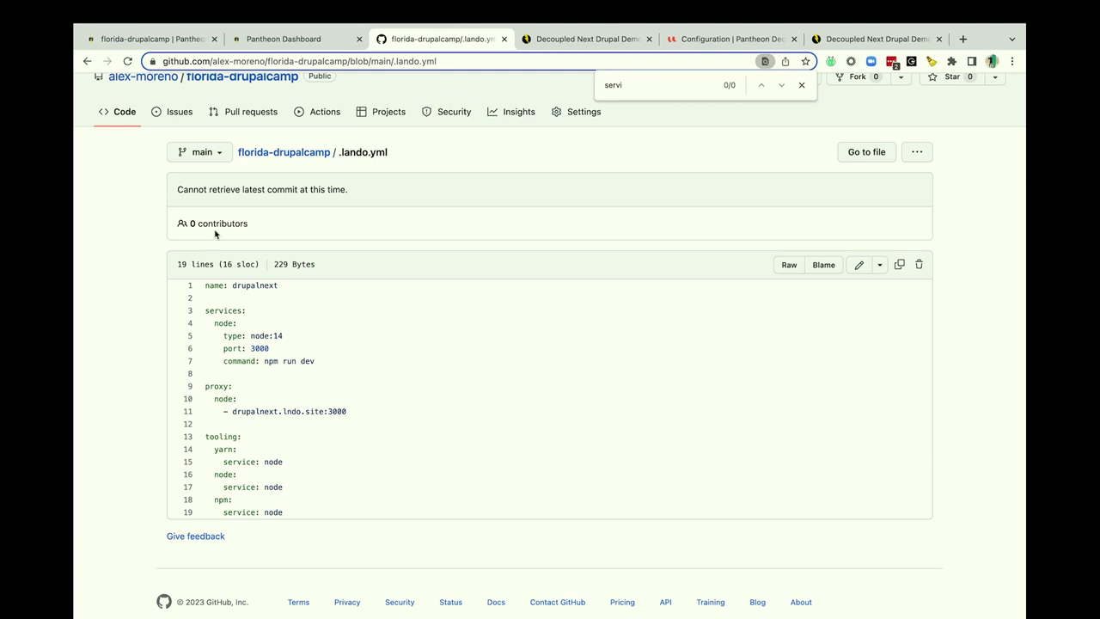
pyautogui.click(283, 152)
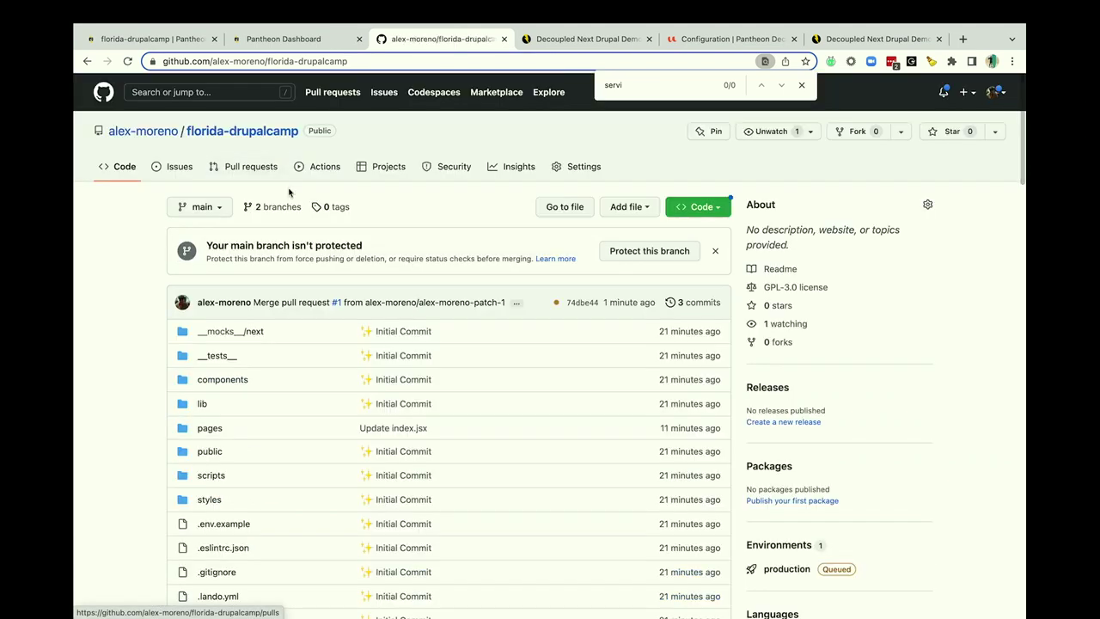
pyautogui.scroll(-3, 324, 373)
# - Highlight the backend and frontend URL lines in .env.example, then close the Drupal site's Connection Info dialog
pyautogui.click(222, 365)
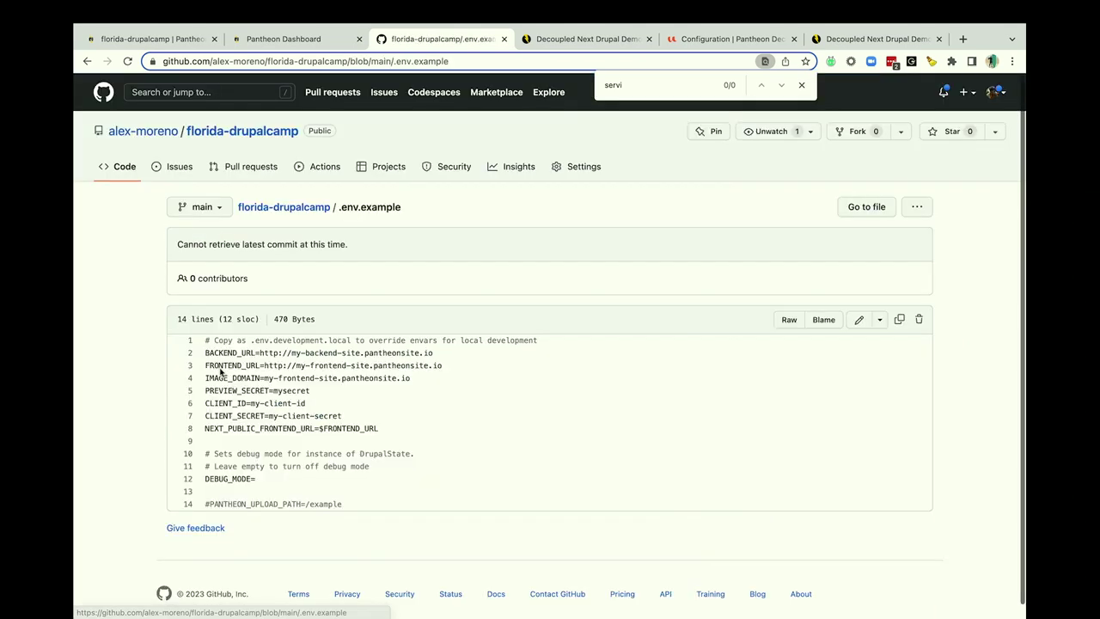
pyautogui.moveTo(237, 341); pyautogui.dragTo(365, 354)
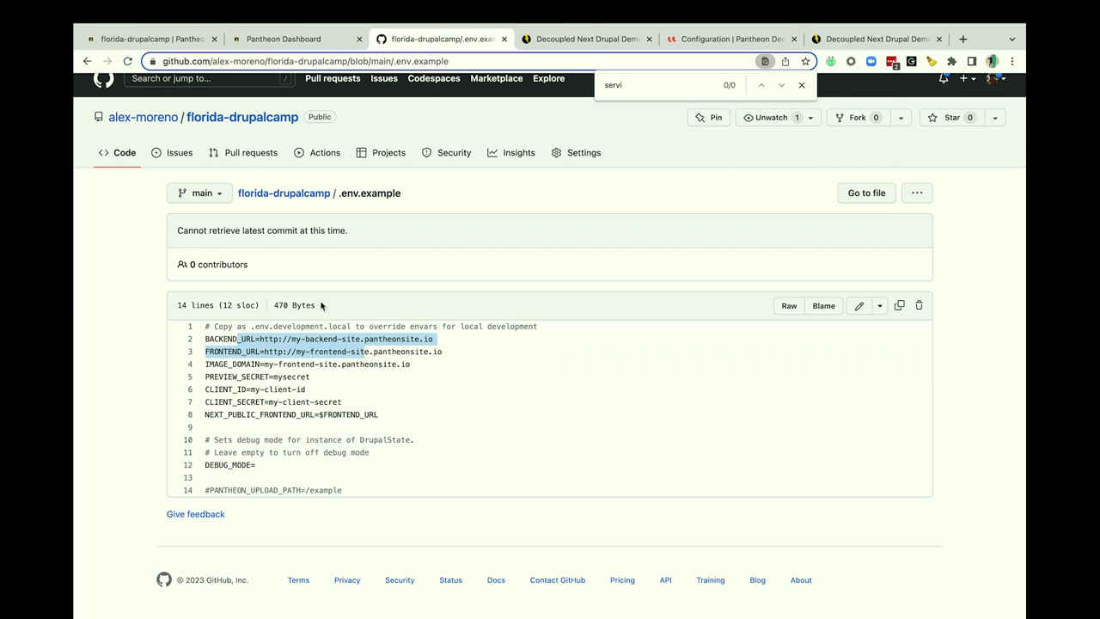
pyautogui.click(140, 57)
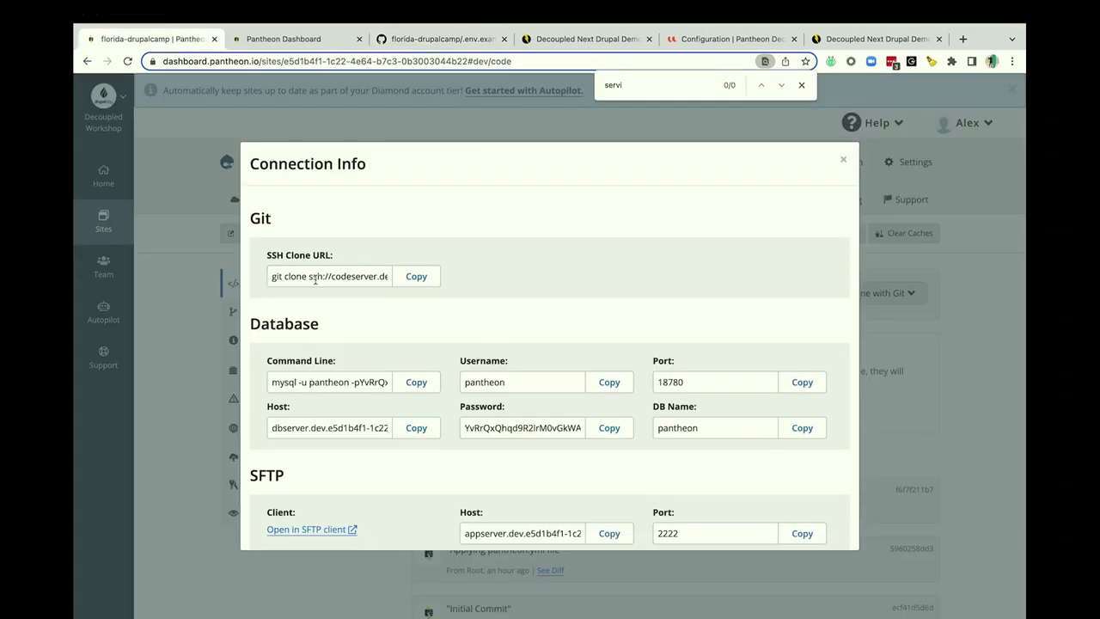
pyautogui.click(844, 159)
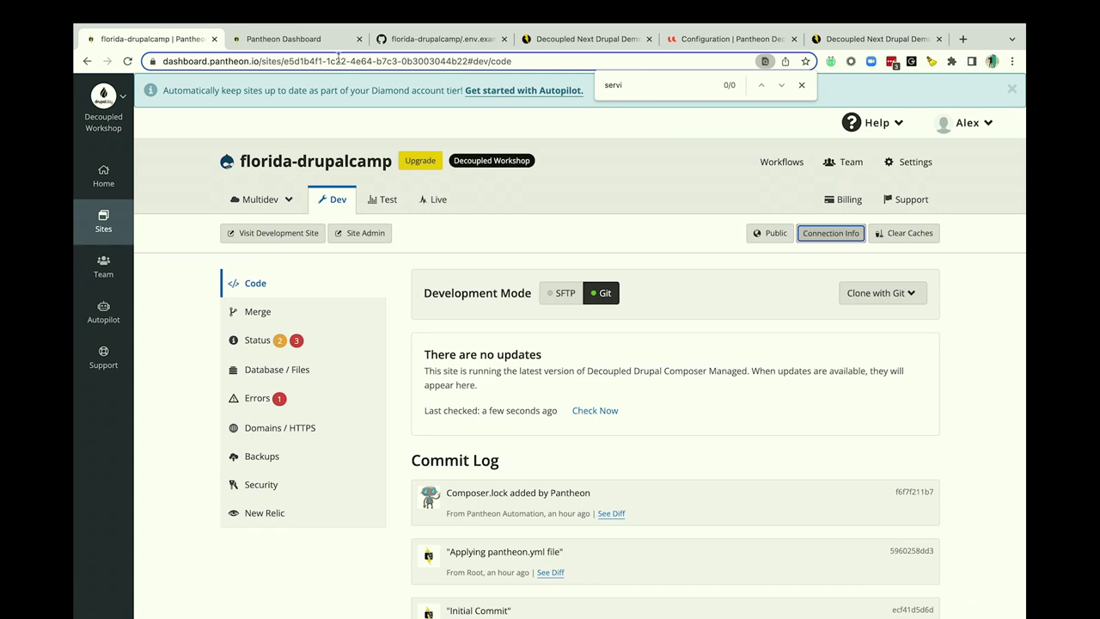
# - Inspect BACKEND_URL's pantheonsite.io domain, then highlight the preview secret and client variables on lines 5–8
pyautogui.click(407, 40)
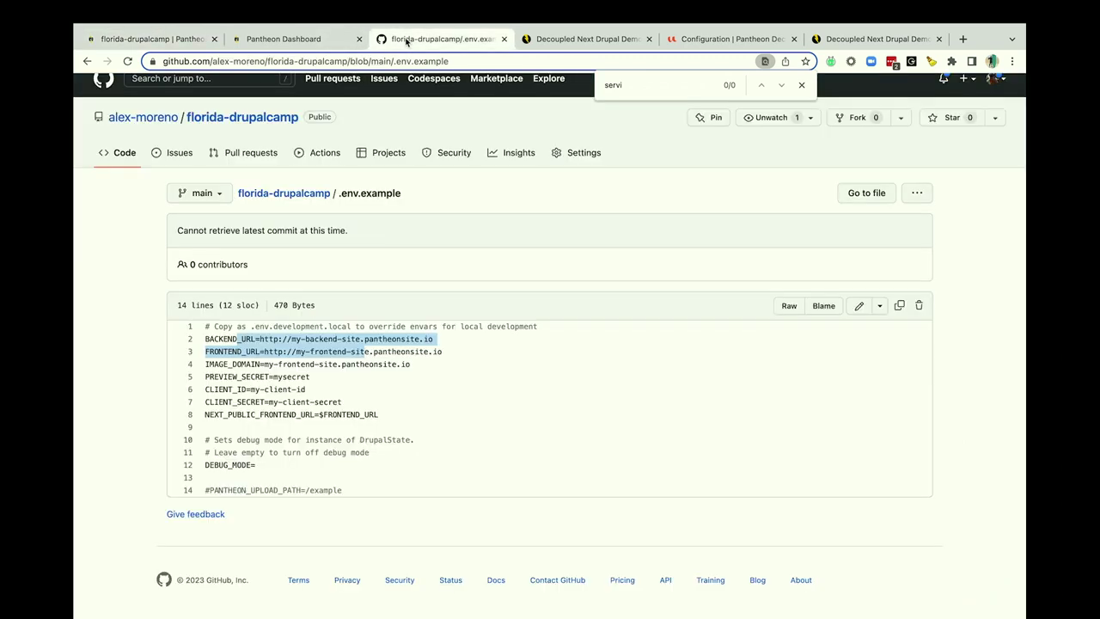
pyautogui.doubleClick(272, 338)
pyautogui.moveTo(275, 338); pyautogui.dragTo(432, 341)
pyautogui.doubleClick(391, 339)
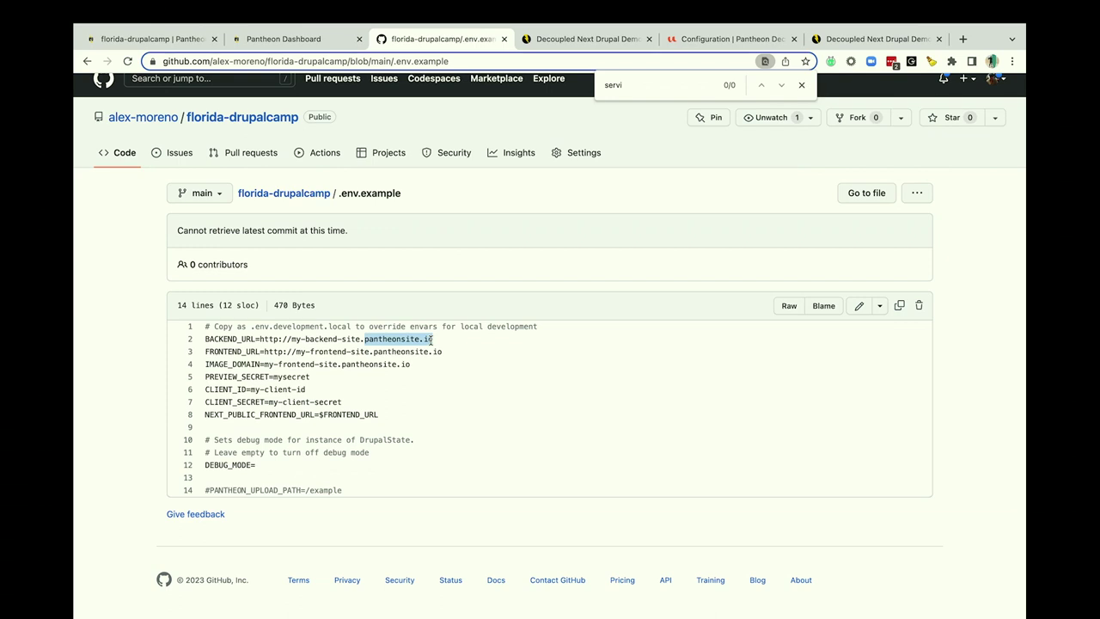
pyautogui.click(470, 387)
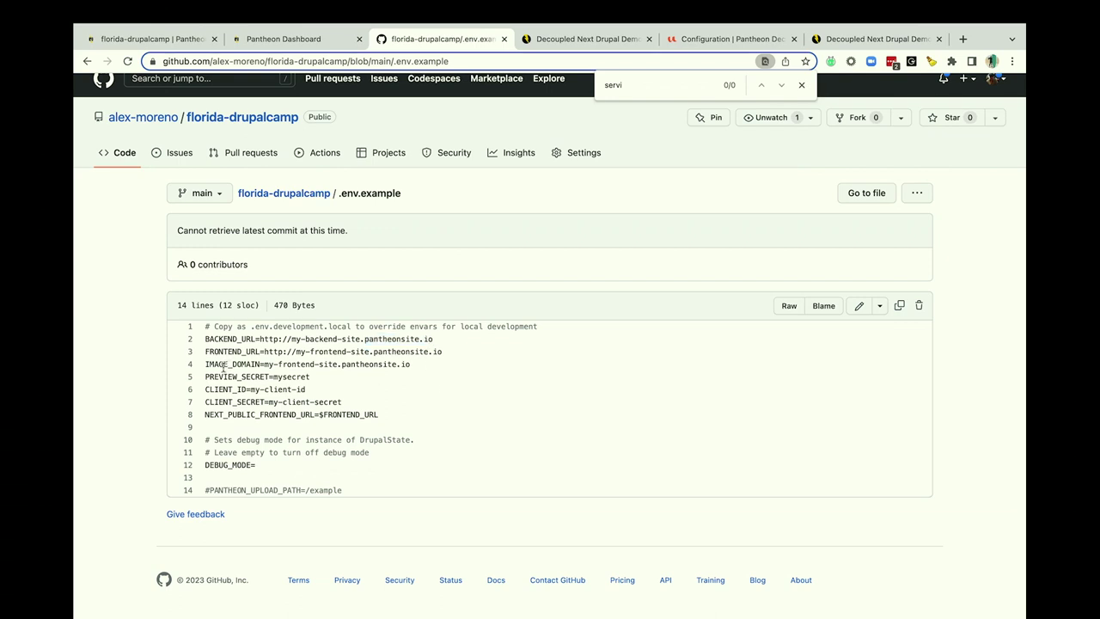
pyautogui.moveTo(224, 377); pyautogui.dragTo(346, 414)
pyautogui.moveTo(207, 377); pyautogui.dragTo(379, 414)
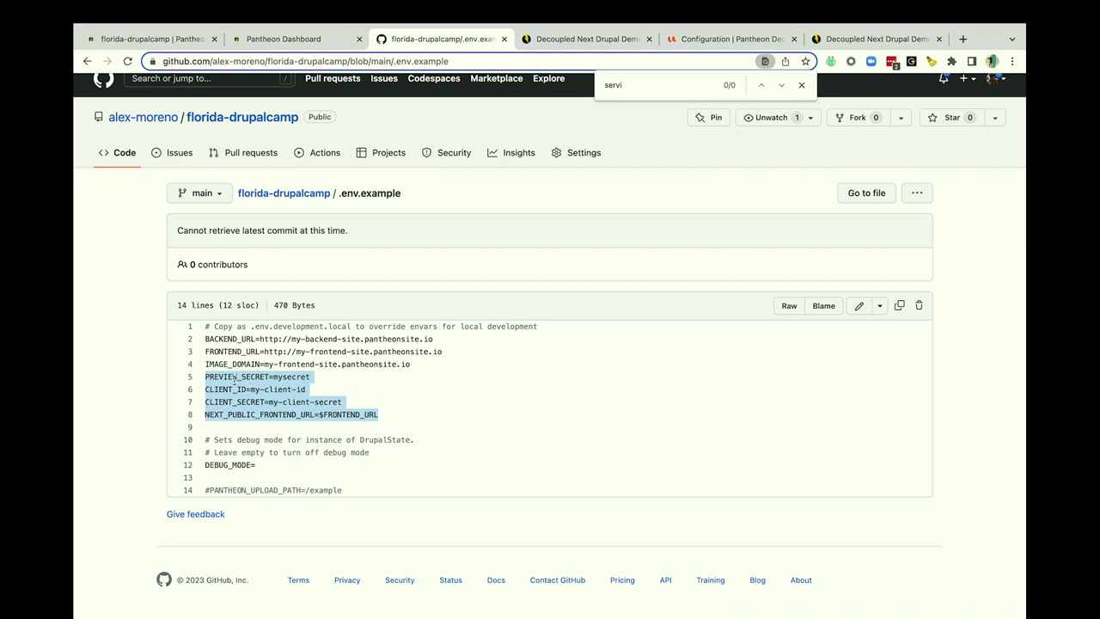
# - Compare the pr-1 preview site's new heading with the live site's original heading
pyautogui.click(620, 39)
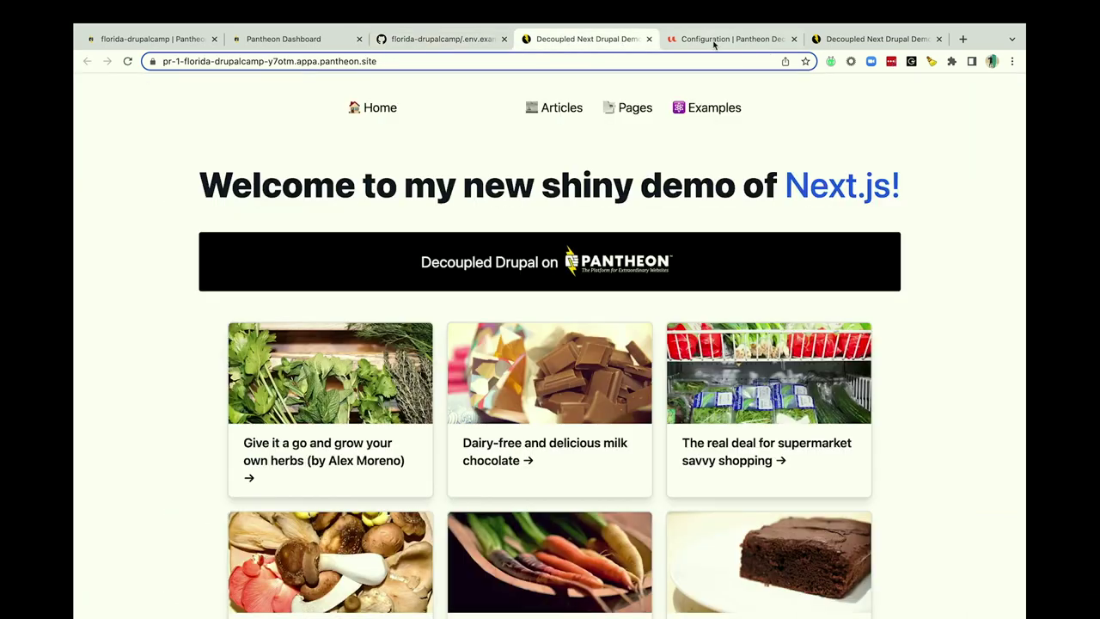
pyautogui.click(843, 39)
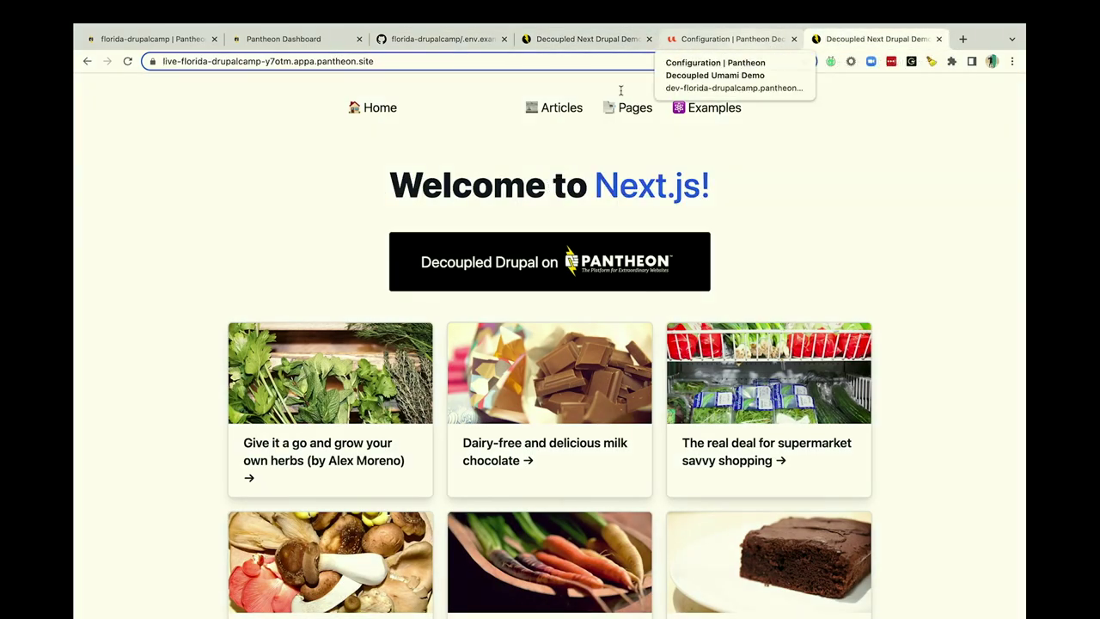
pyautogui.click(548, 39)
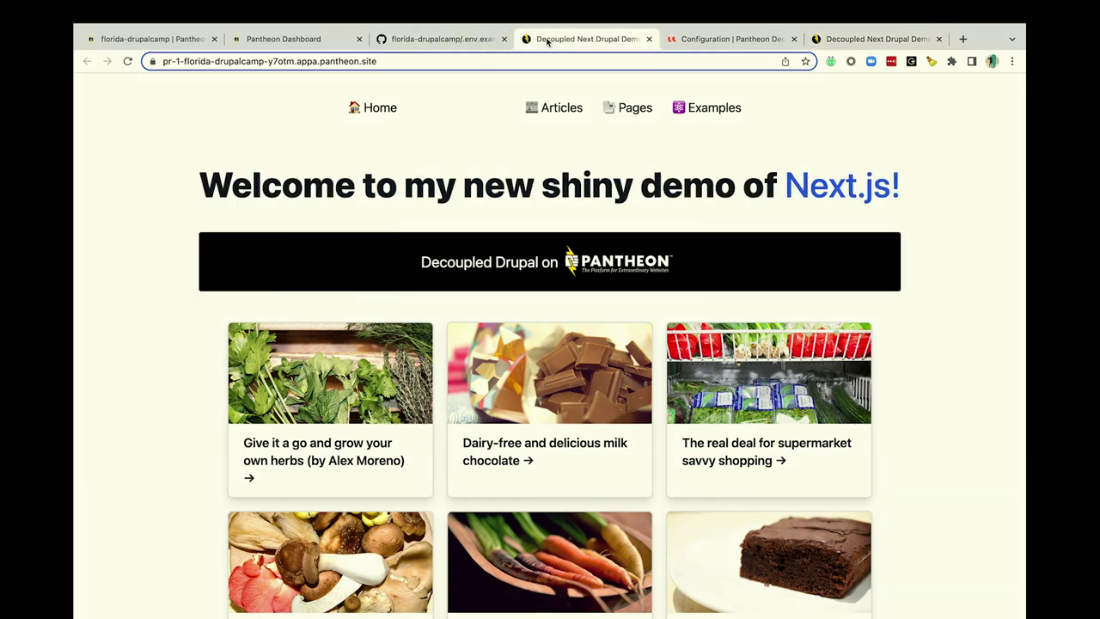
# - Back in .env.example, clear the highlighted lines and open a new browser tab
pyautogui.click(442, 39)
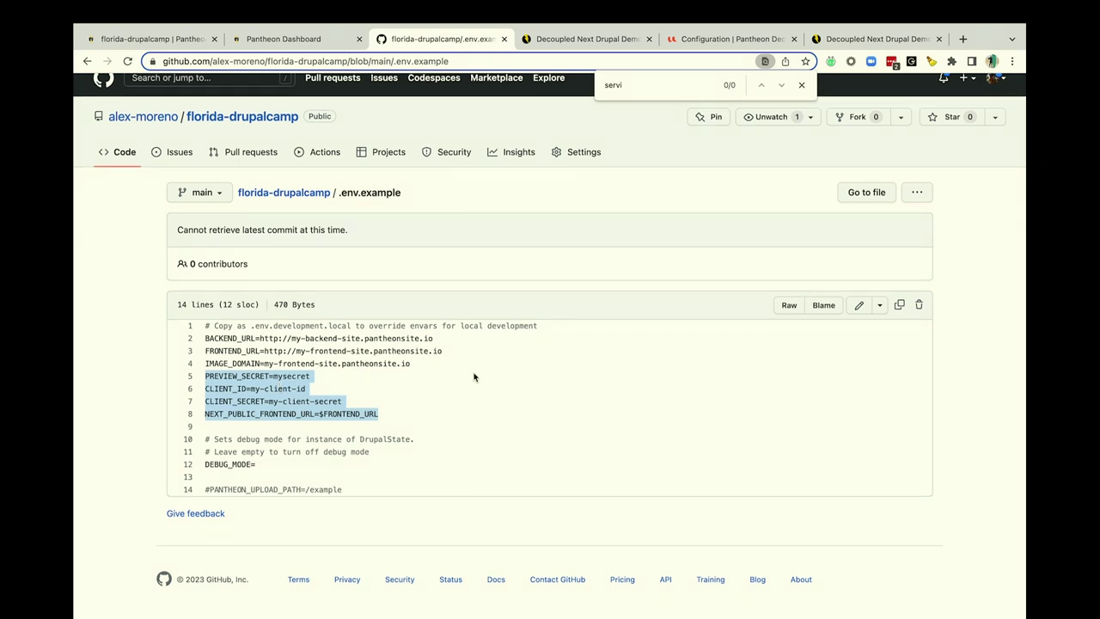
pyautogui.click(333, 379)
pyautogui.hotkey('ctrl', 't')
# - Enter 'drupal decoupled' to reach decoupled-kit-js's next-drupal-starter folder and scroll through its files and README
pyautogui.write('drupal ')
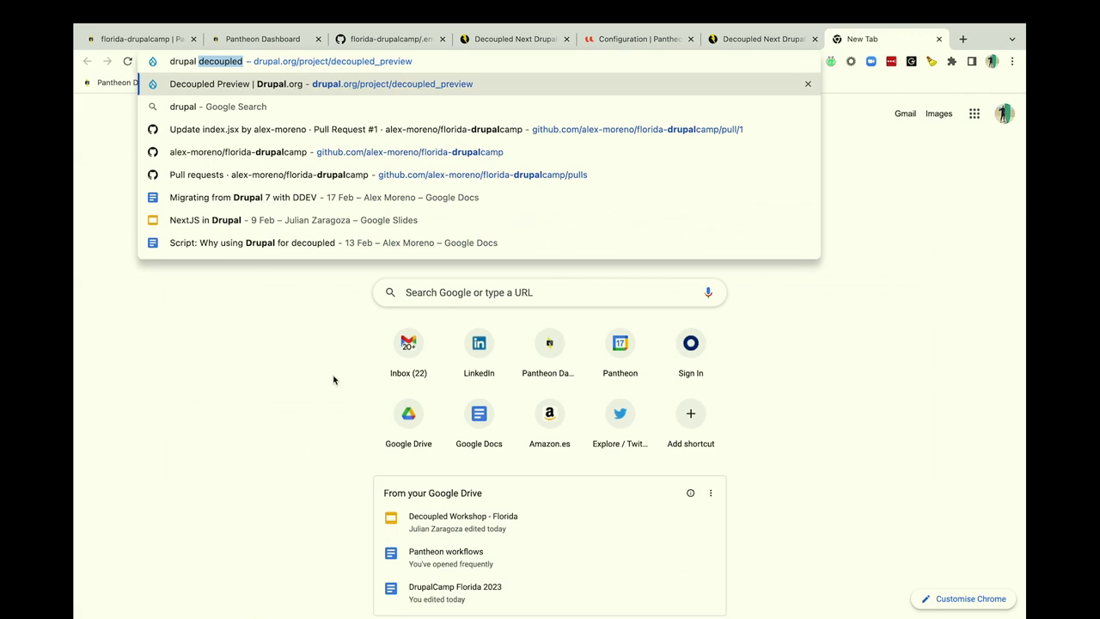
pyautogui.write('fro')
pyautogui.press('BackSpace')
pyautogui.press('BackSpace')
pyautogui.press('BackSpace')
pyautogui.press('BackSpace')
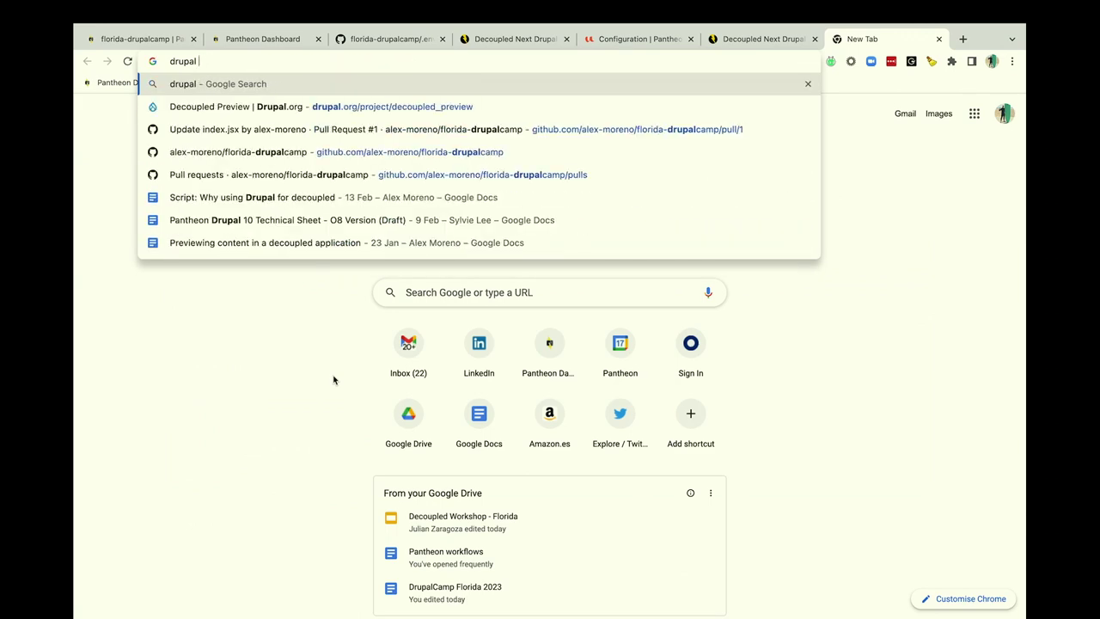
pyautogui.write('decoupled')
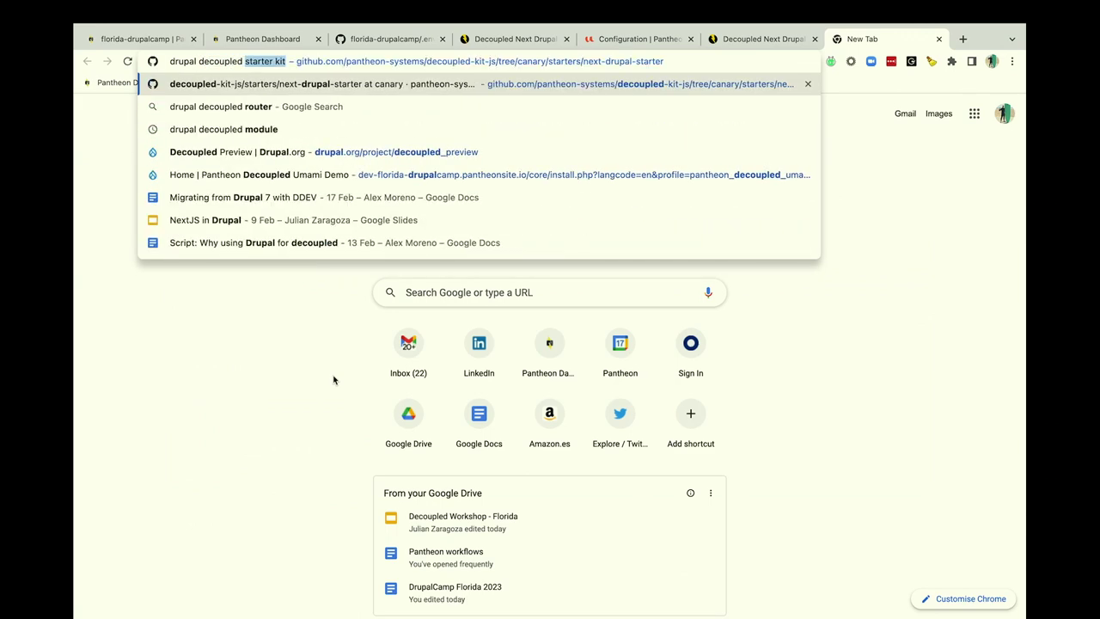
pyautogui.press('Return')
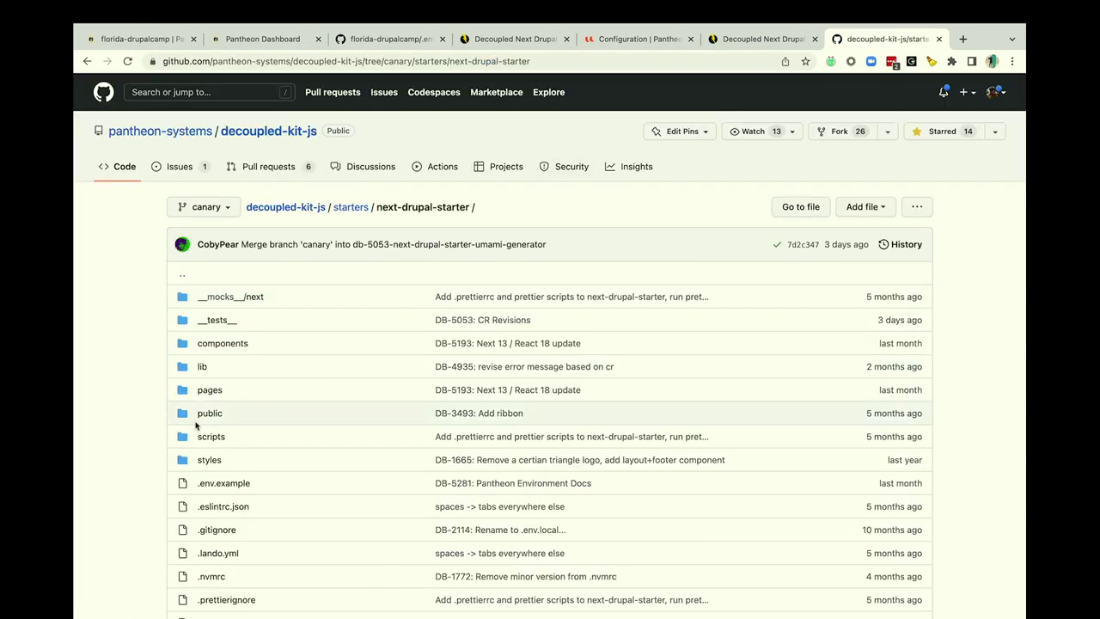
pyautogui.scroll(-1, 194, 438)
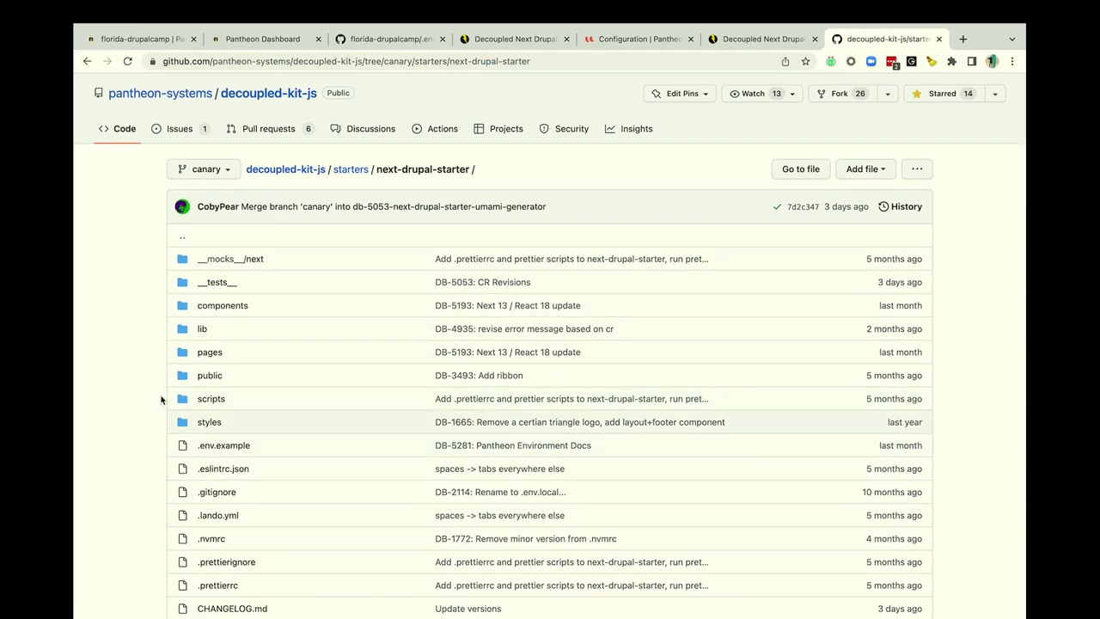
pyautogui.scroll(-2, 164, 404)
pyautogui.scroll(-4, 161, 400)
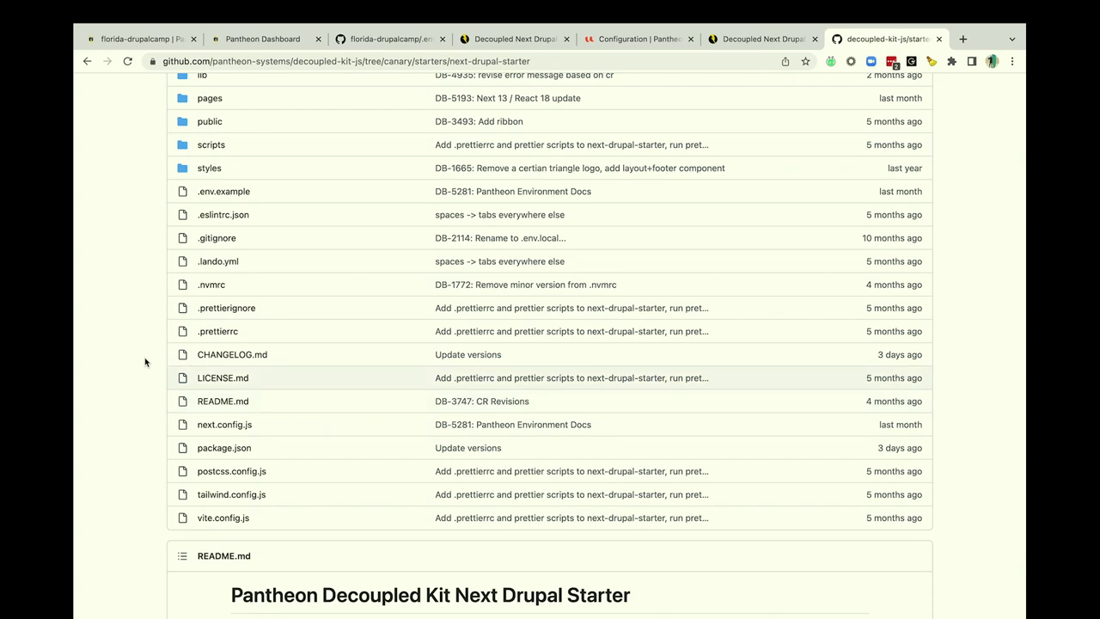
pyautogui.scroll(3, 145, 362)
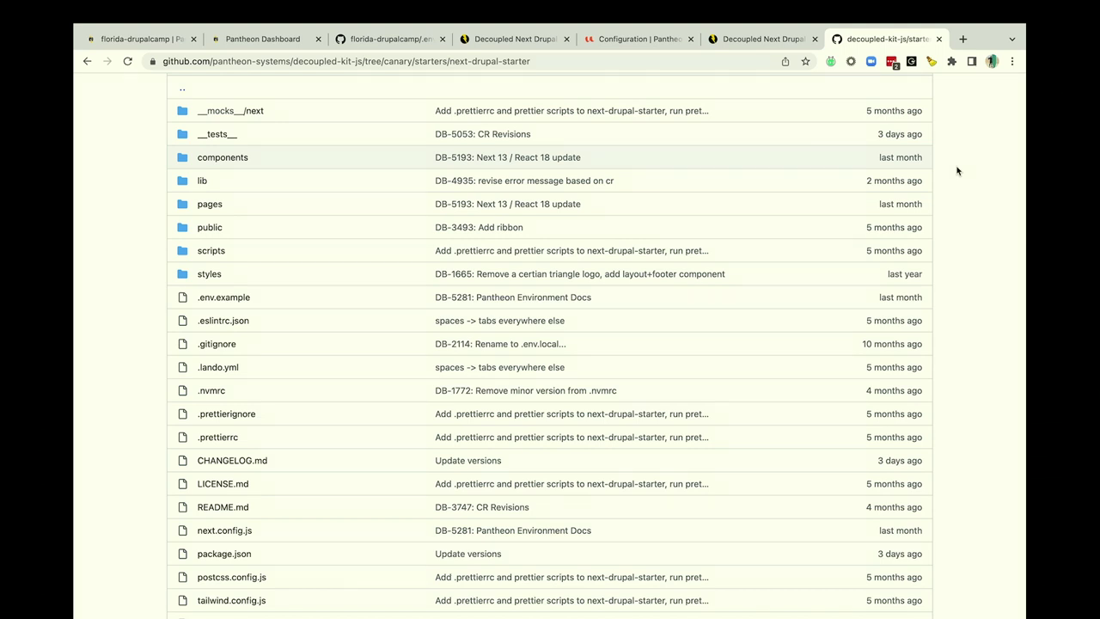
# - In a new tab, search 'decoupled preview' and open the Decoupled Preview project page on drupal.org
pyautogui.hotkey('ctrl', 't')
pyautogui.write('de')
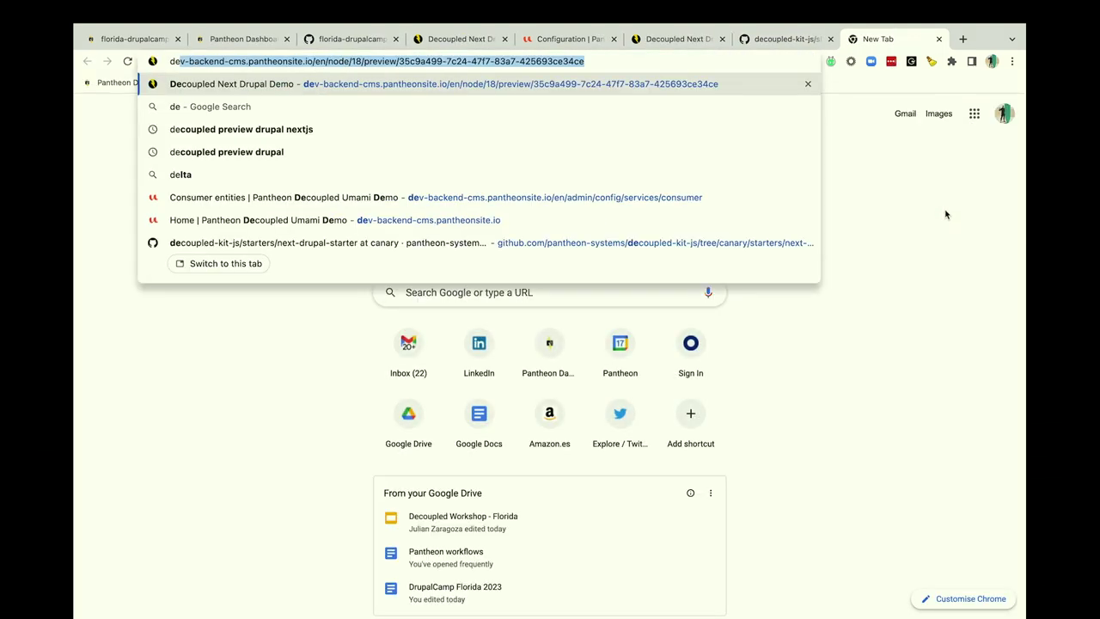
pyautogui.write('cou')
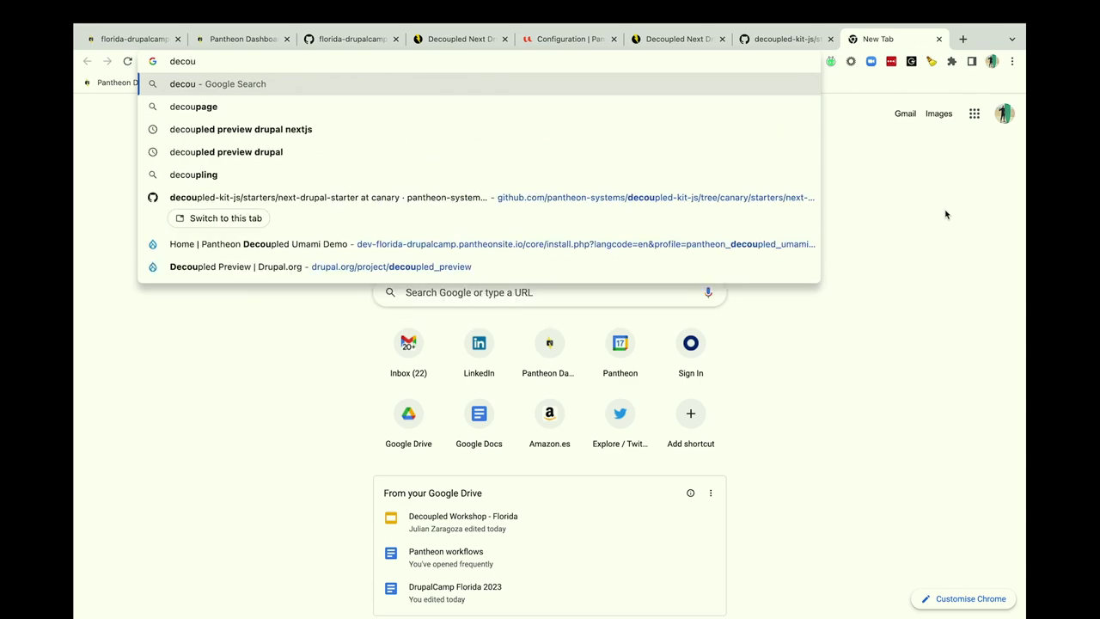
pyautogui.write('pled')
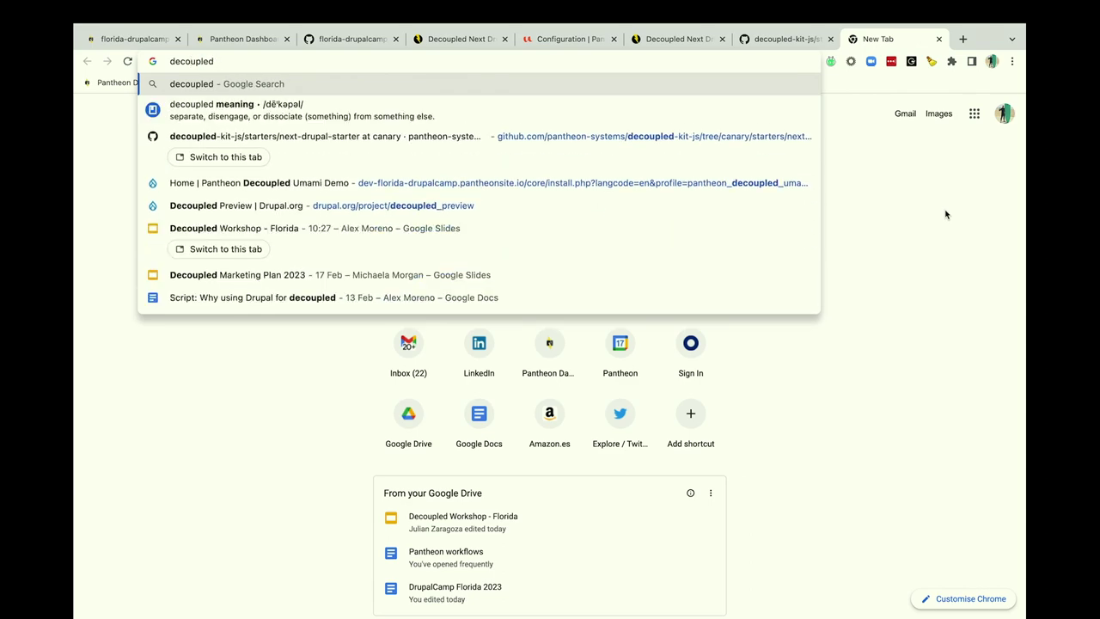
pyautogui.write(' preview')
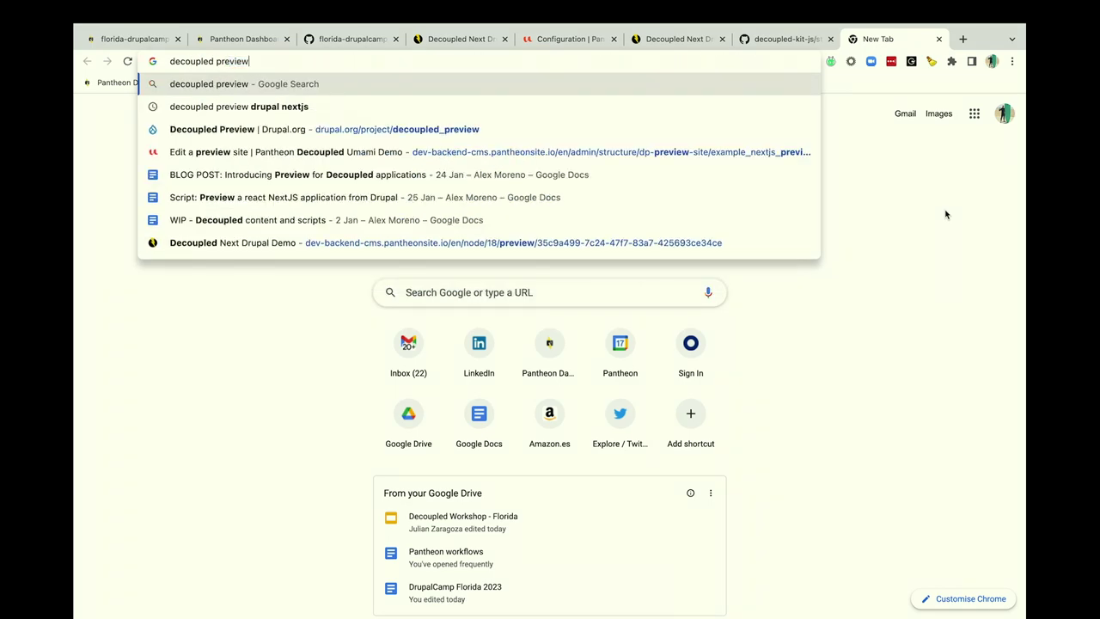
pyautogui.press('Down')
pyautogui.press('Down')
pyautogui.press('Return')
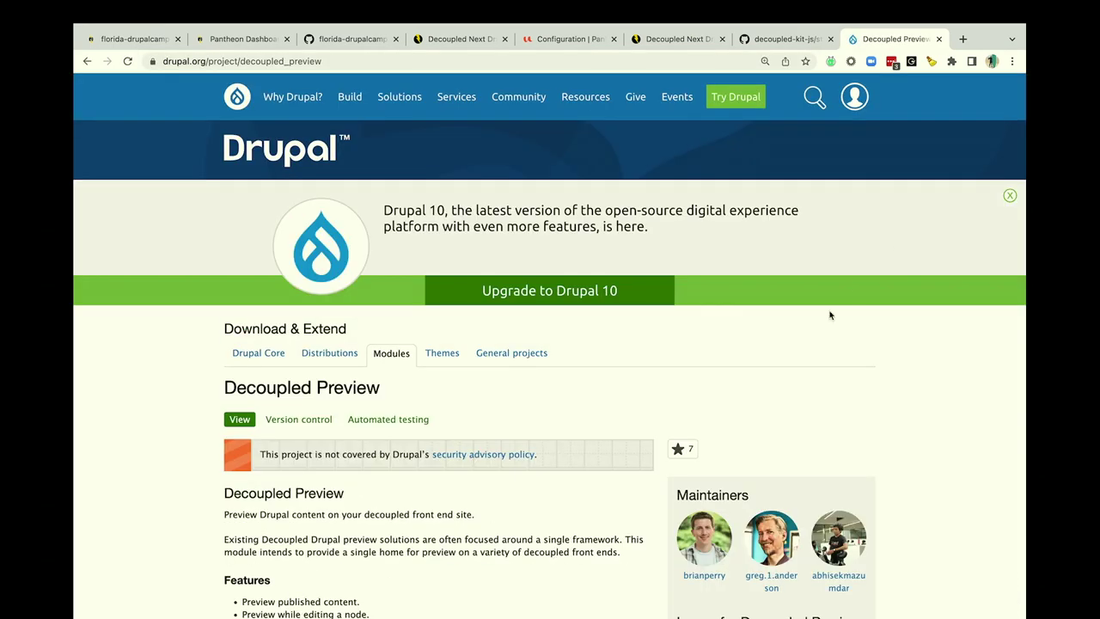
# - Open the module's Source code repository on git.drupalcode.org from the Development section and browse it
pyautogui.scroll(-3, 339, 389)
pyautogui.scroll(-5, 340, 389)
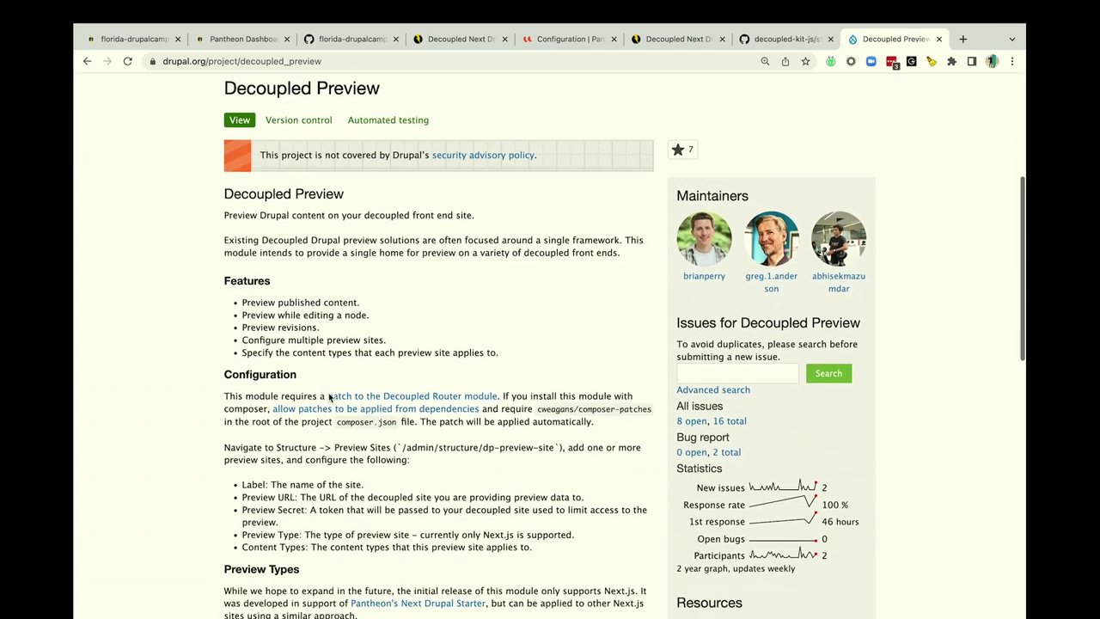
pyautogui.scroll(-5, 329, 395)
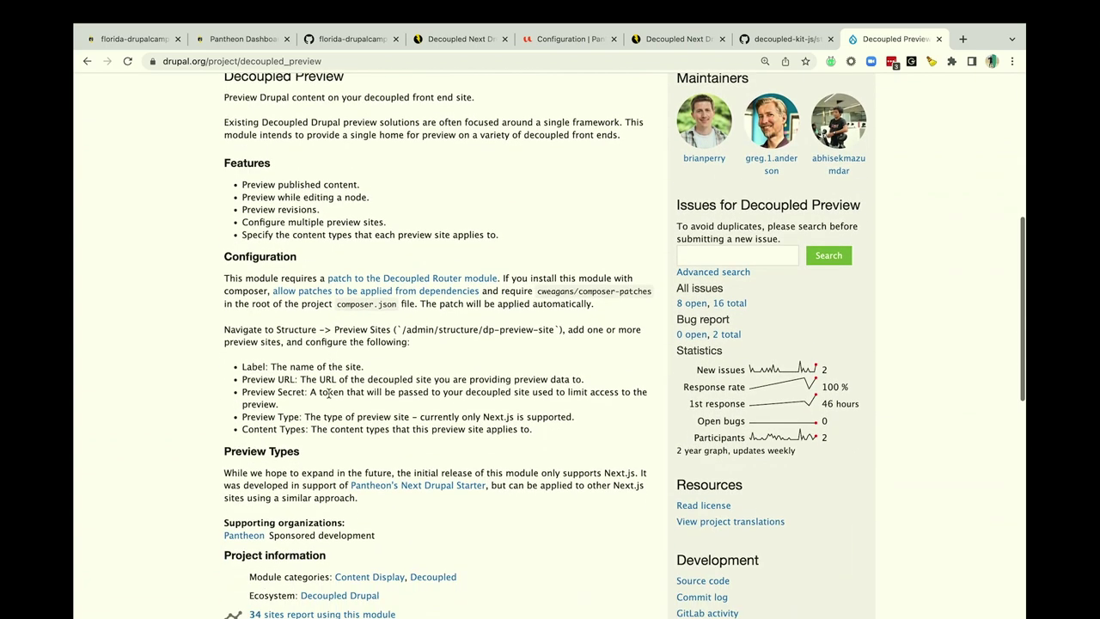
pyautogui.scroll(-3, 329, 395)
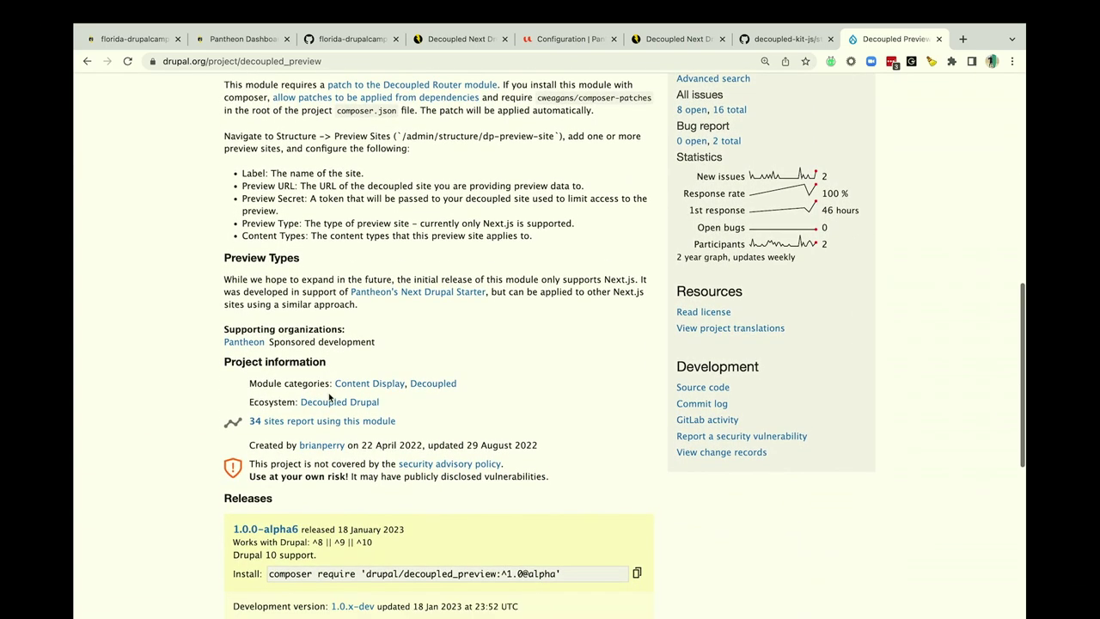
pyautogui.scroll(-1, 329, 395)
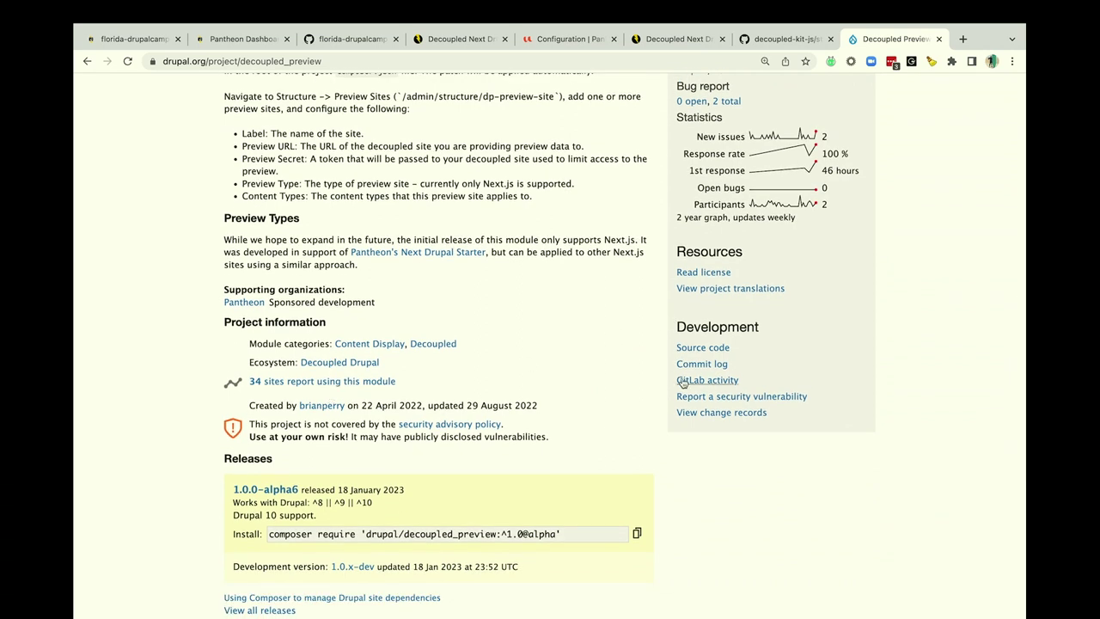
pyautogui.click(696, 349)
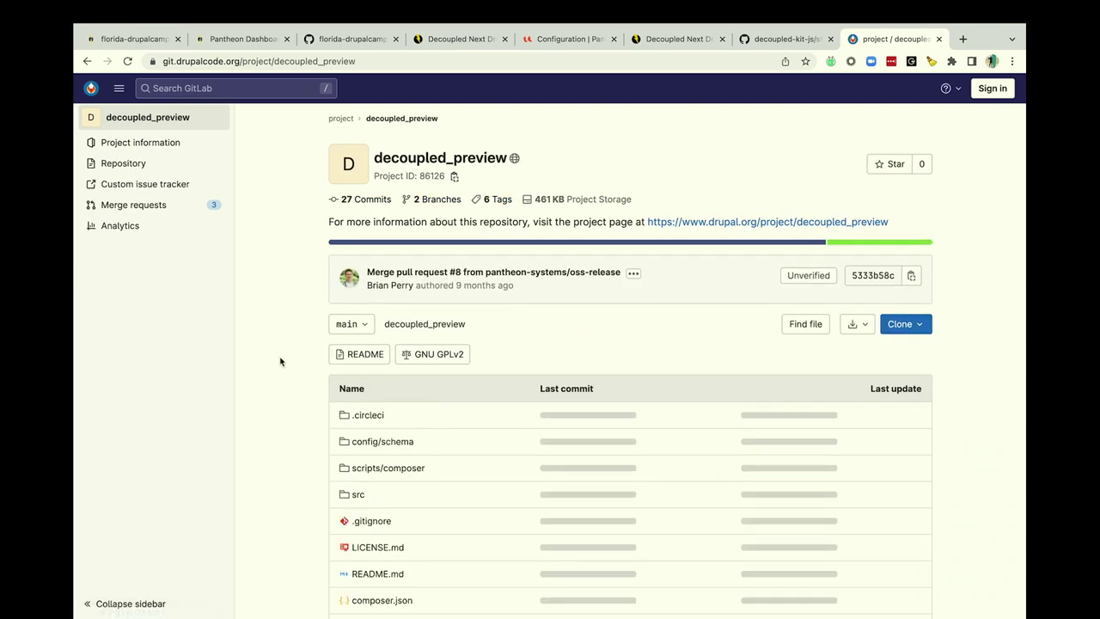
pyautogui.scroll(-5, 279, 361)
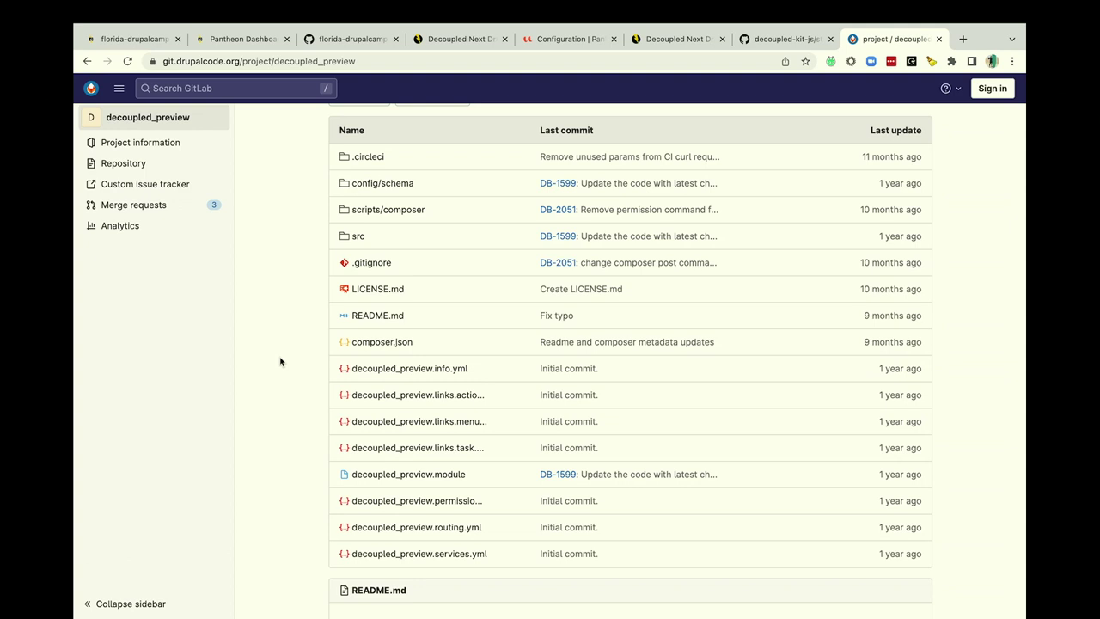
pyautogui.scroll(5, 279, 361)
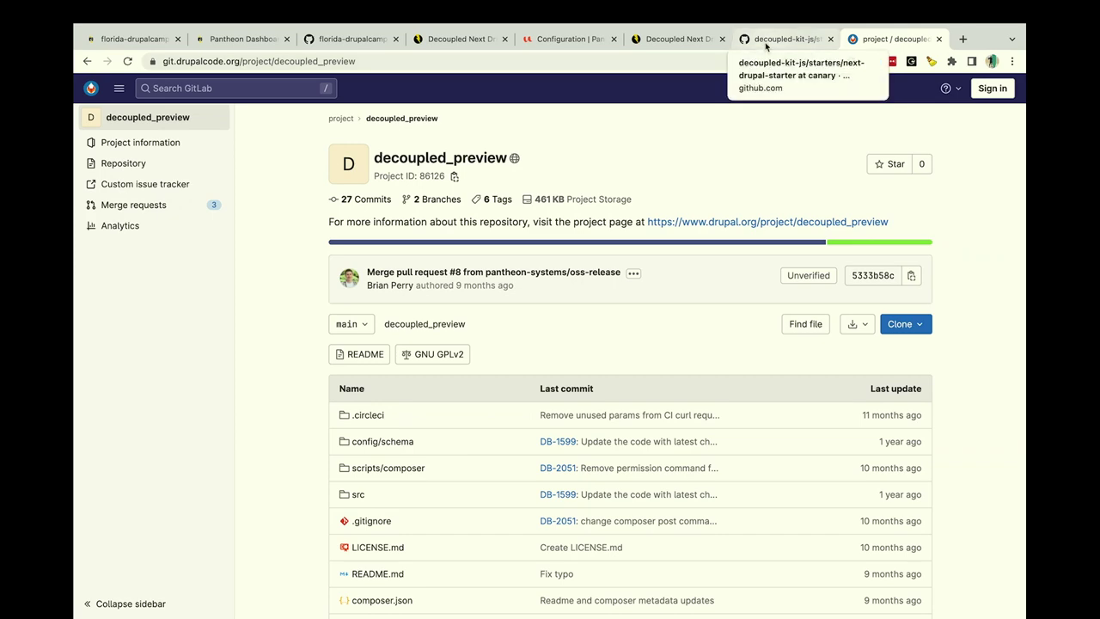
pyautogui.click(766, 47)
# - On Florida Drupalcamp's overview, check the live main and pr-1 deployments' action menus and reload the page
pyautogui.click(359, 39)
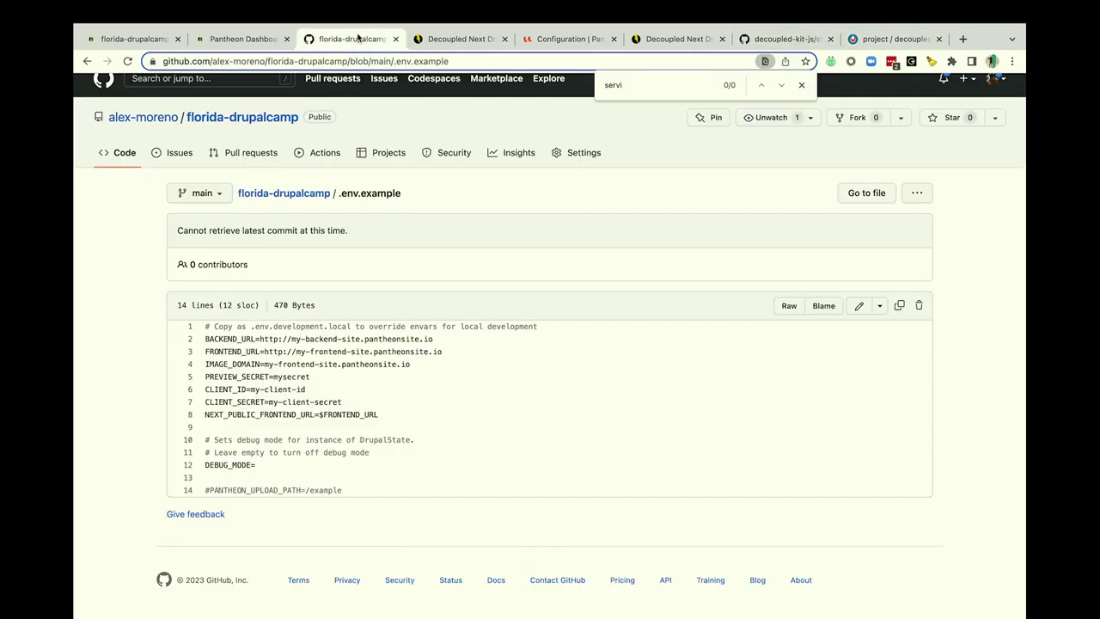
pyautogui.click(225, 43)
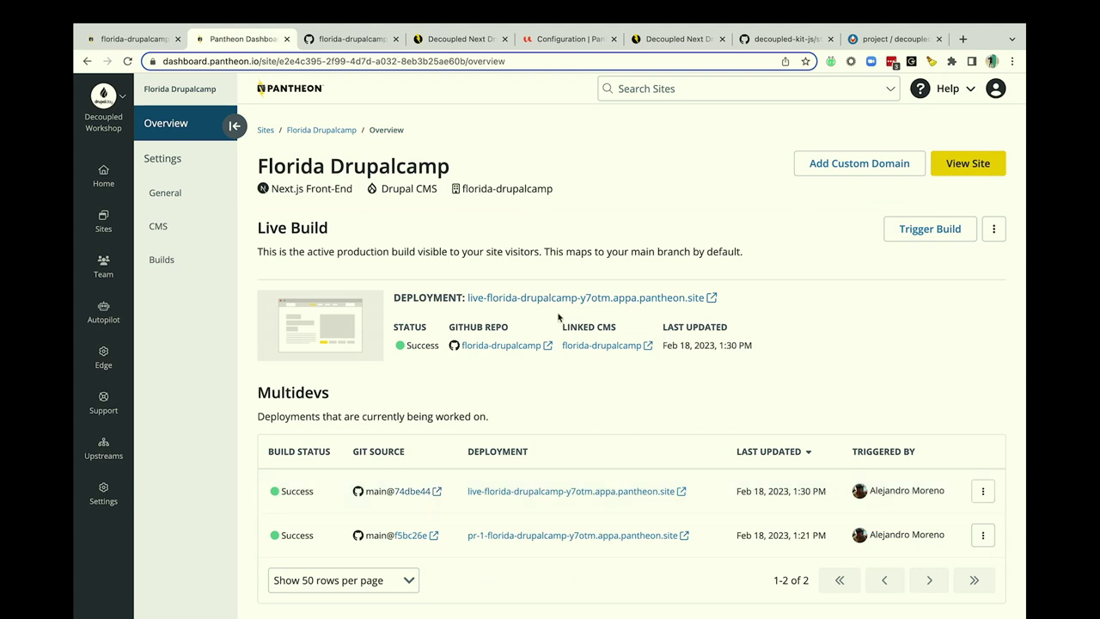
pyautogui.scroll(-1, 633, 322)
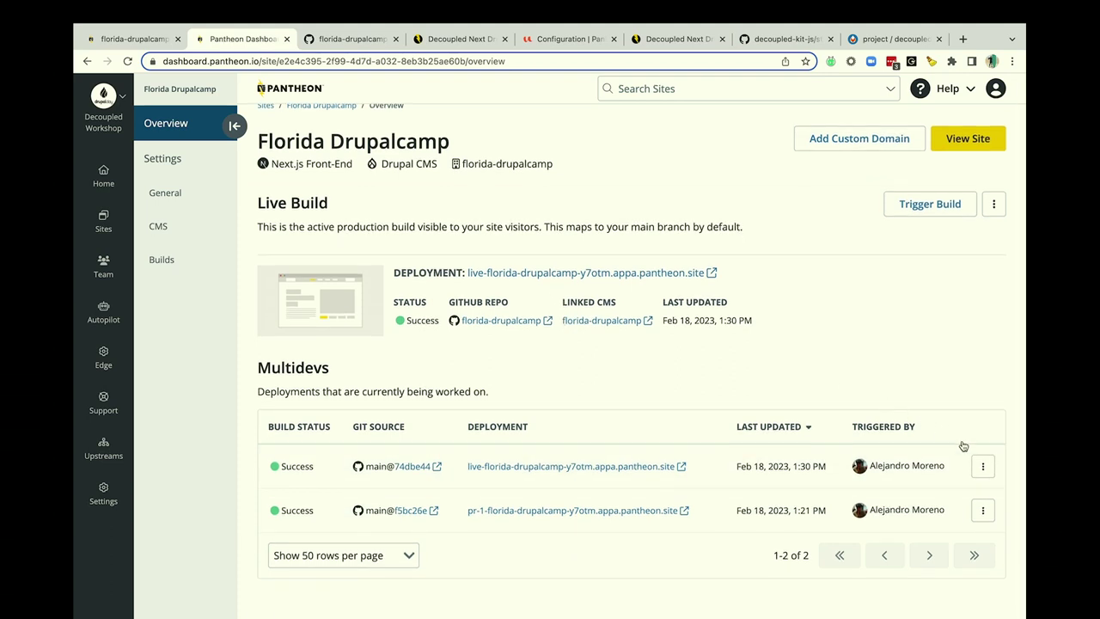
pyautogui.click(981, 464)
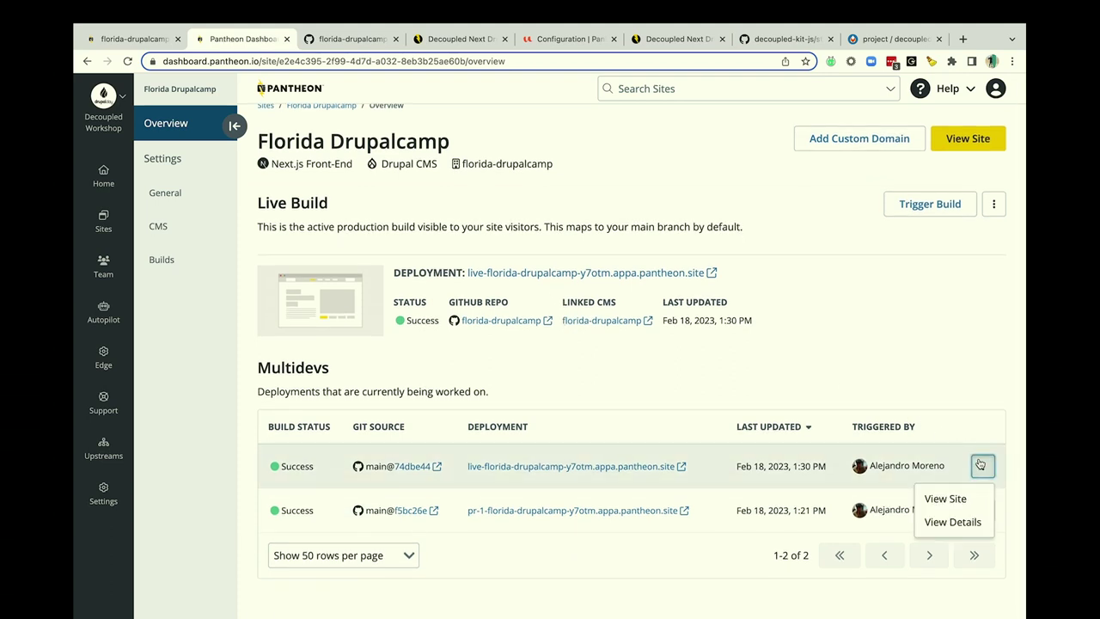
pyautogui.click(981, 465)
pyautogui.click(983, 512)
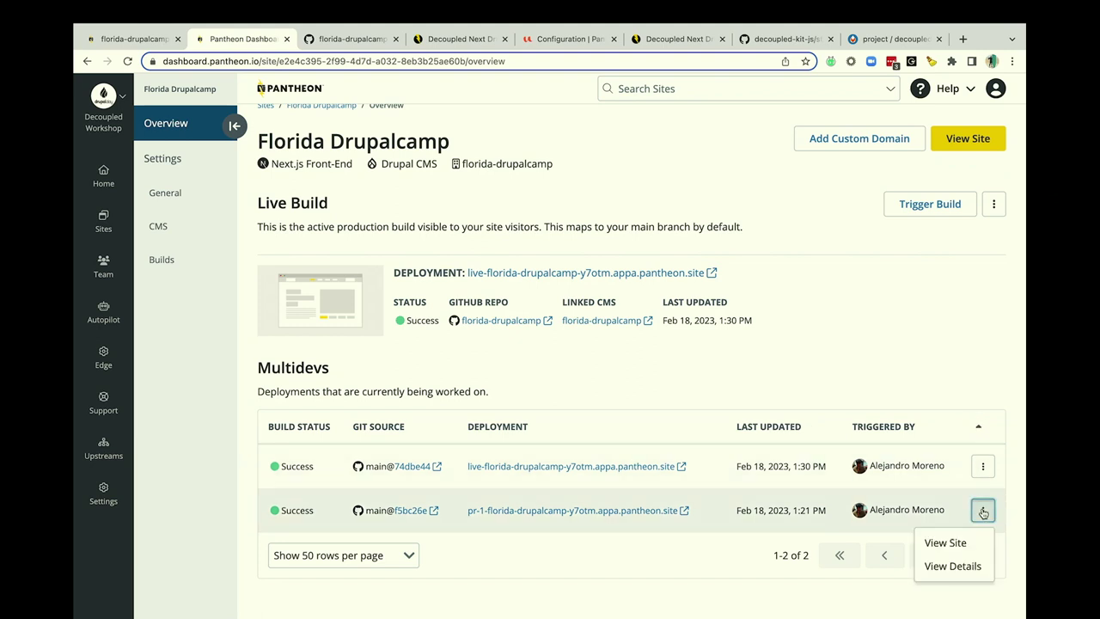
pyautogui.click(983, 511)
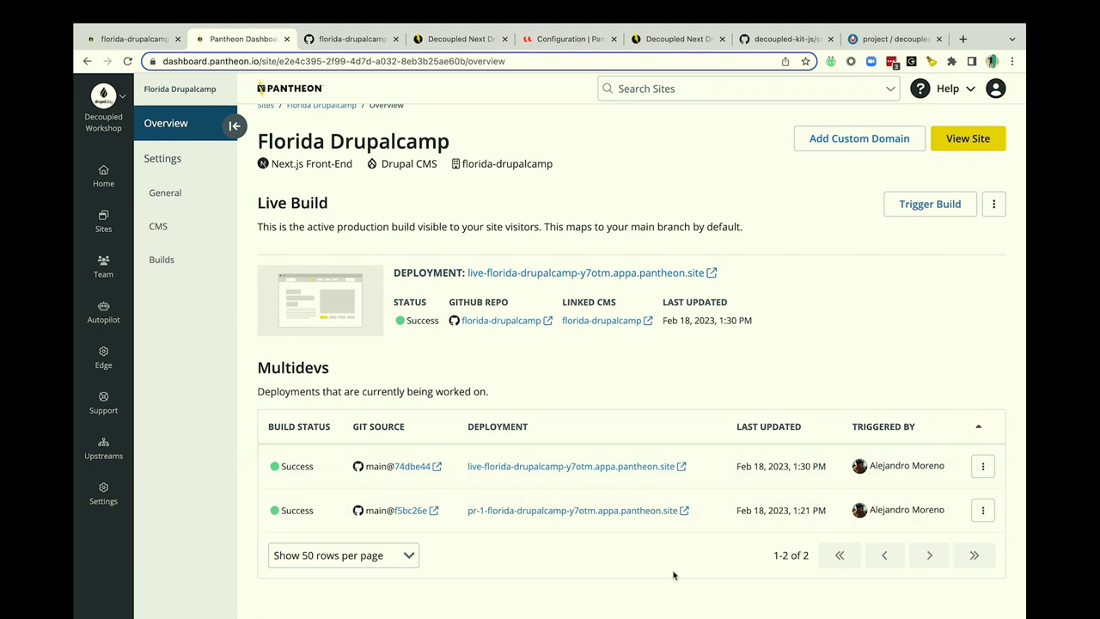
pyautogui.press('super+r')
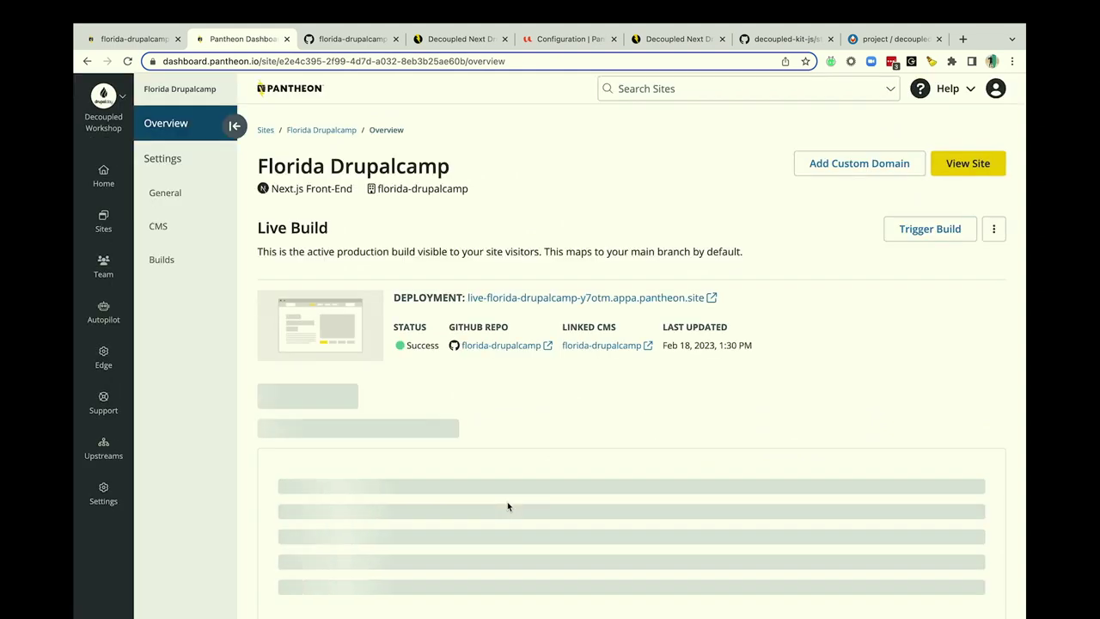
pyautogui.scroll(-1, 507, 505)
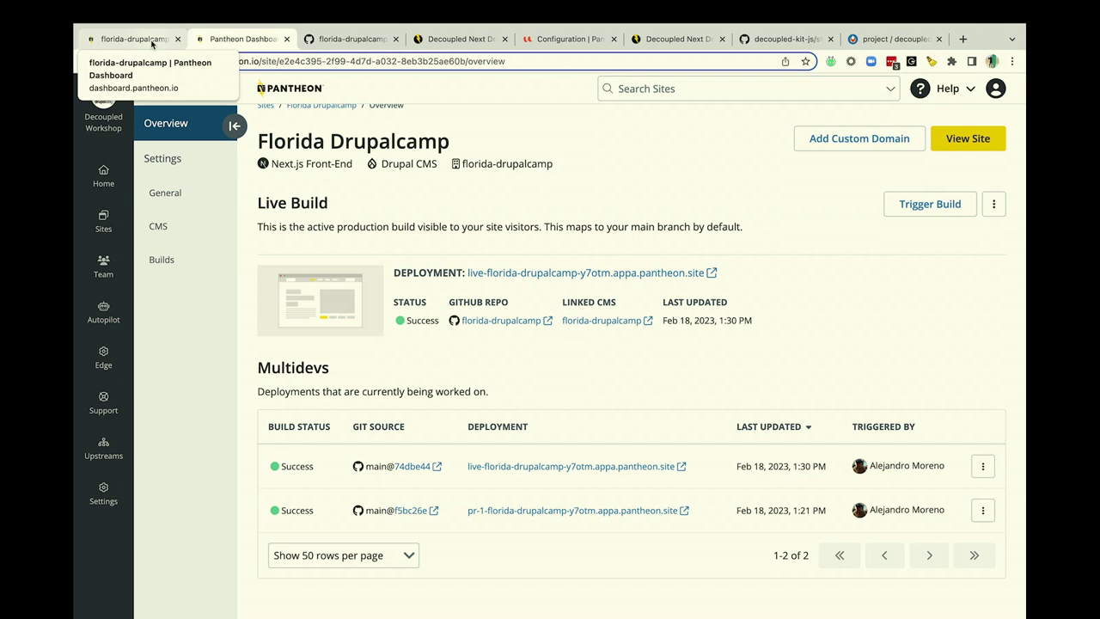
# - Return from .env.example to the florida-drupalcamp repository's file listing, topped by merge commit 74dbe44
pyautogui.click(352, 39)
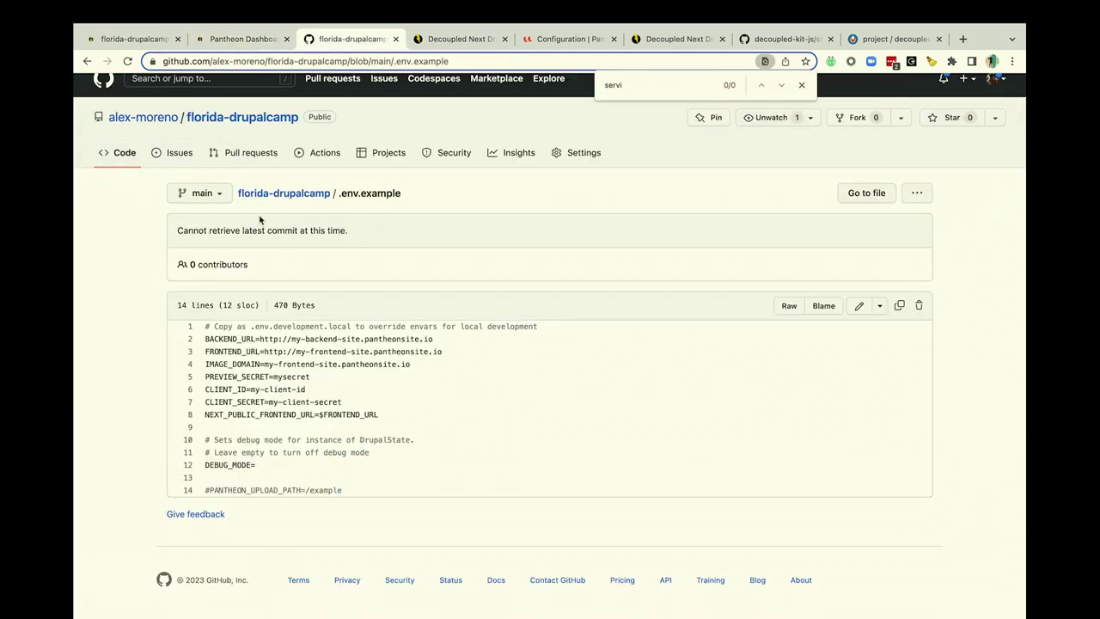
pyautogui.click(218, 122)
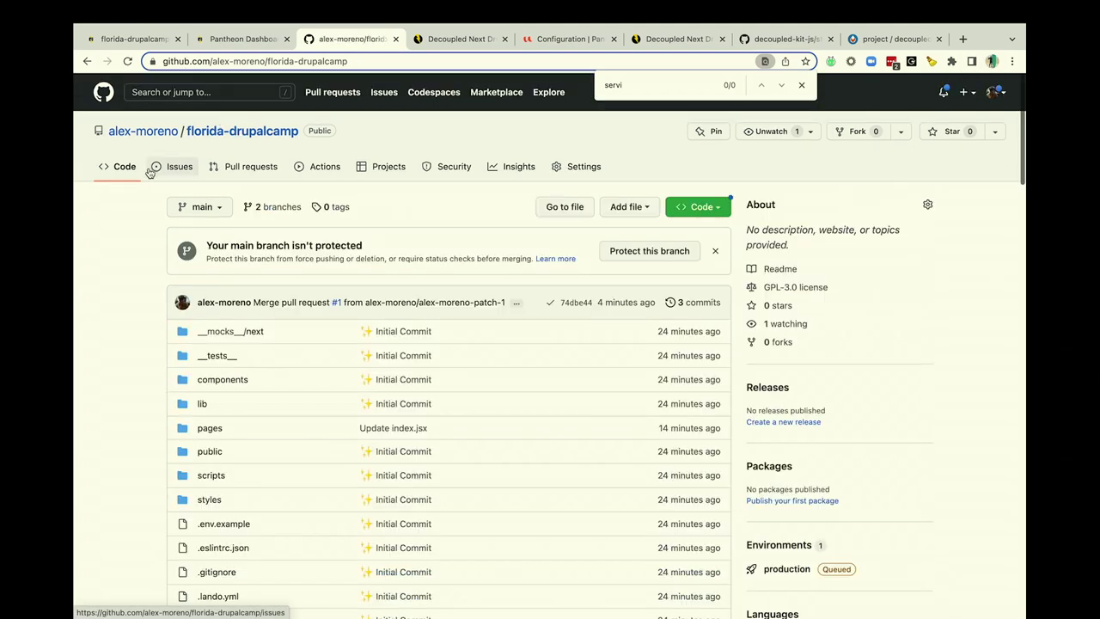
pyautogui.scroll(-3, 175, 340)
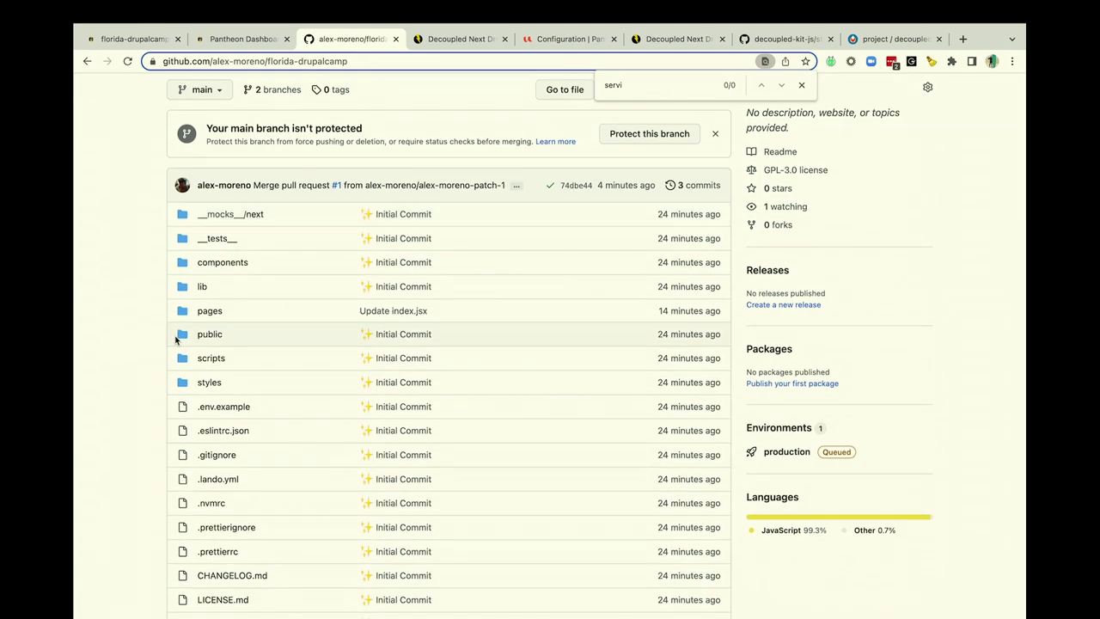